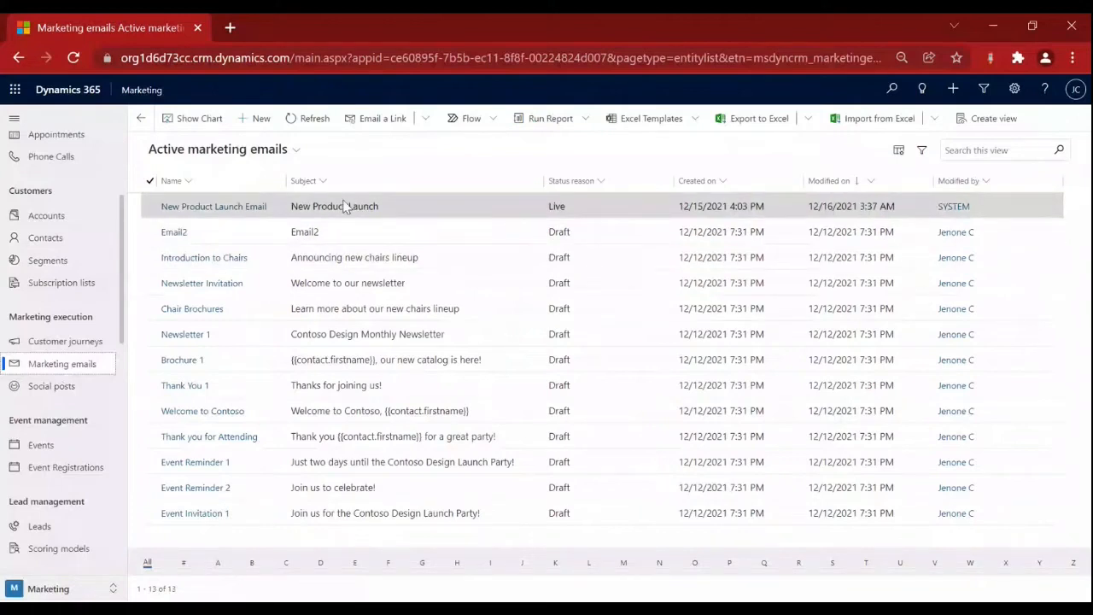
Stop the live New Product Launch Email, confirm, and return to the marketing emails list.
{"action": "left_click", "coordinate": [227, 210]}
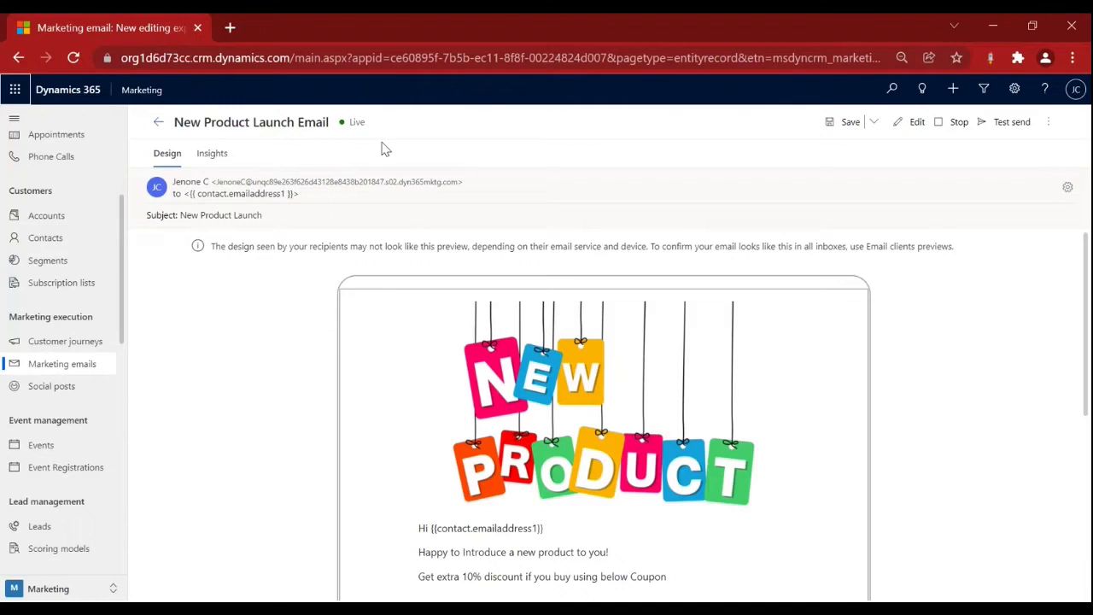
{"action": "left_click", "coordinate": [955, 122]}
{"action": "left_click", "coordinate": [580, 402]}
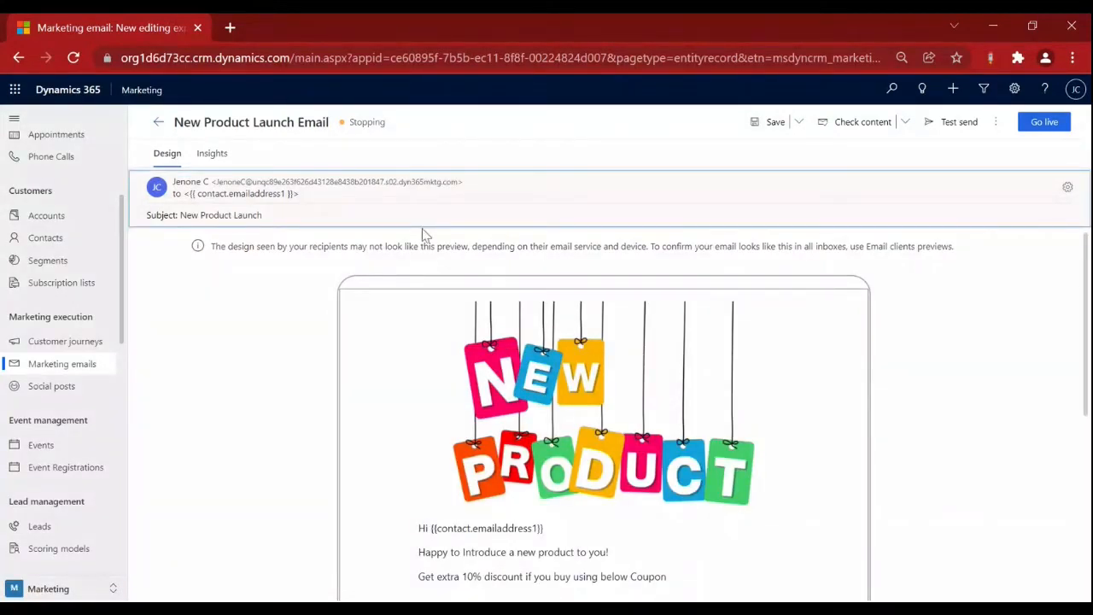
{"action": "left_click", "coordinate": [54, 371]}
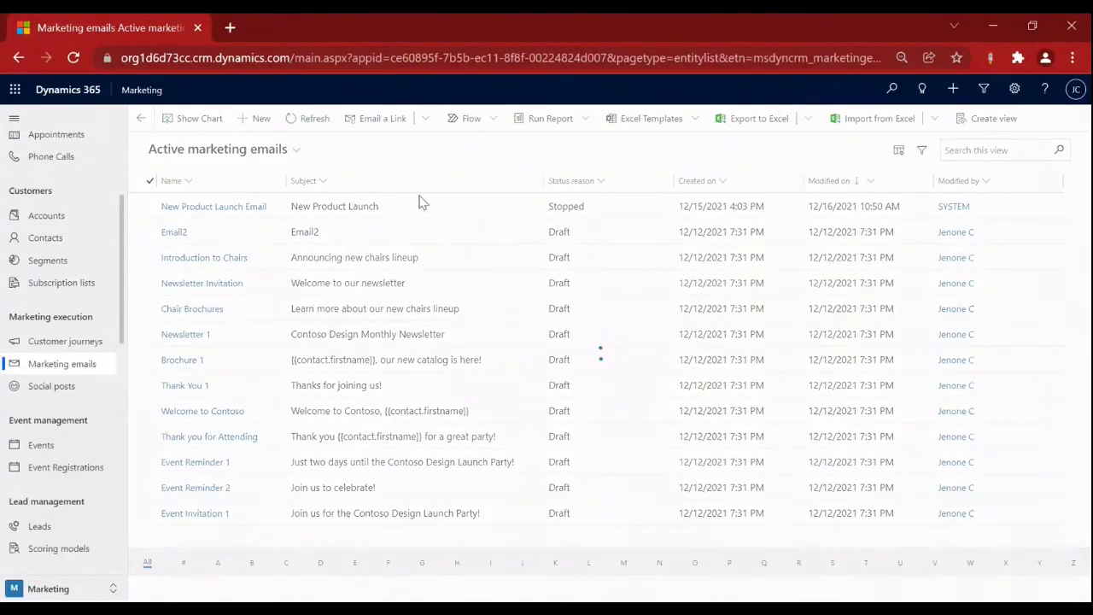
Open the stopped New Product Launch Email and scroll through its design canvas.
{"action": "left_click", "coordinate": [192, 210]}
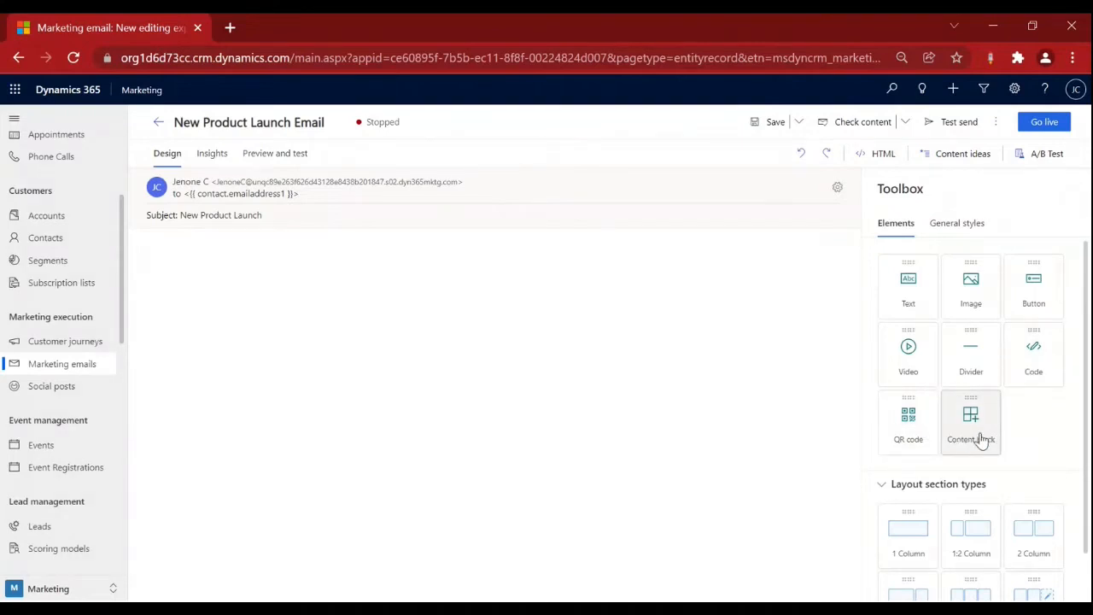
{"action": "scroll", "coordinate": [978, 439], "scroll_direction": "down", "scroll_amount": 1}
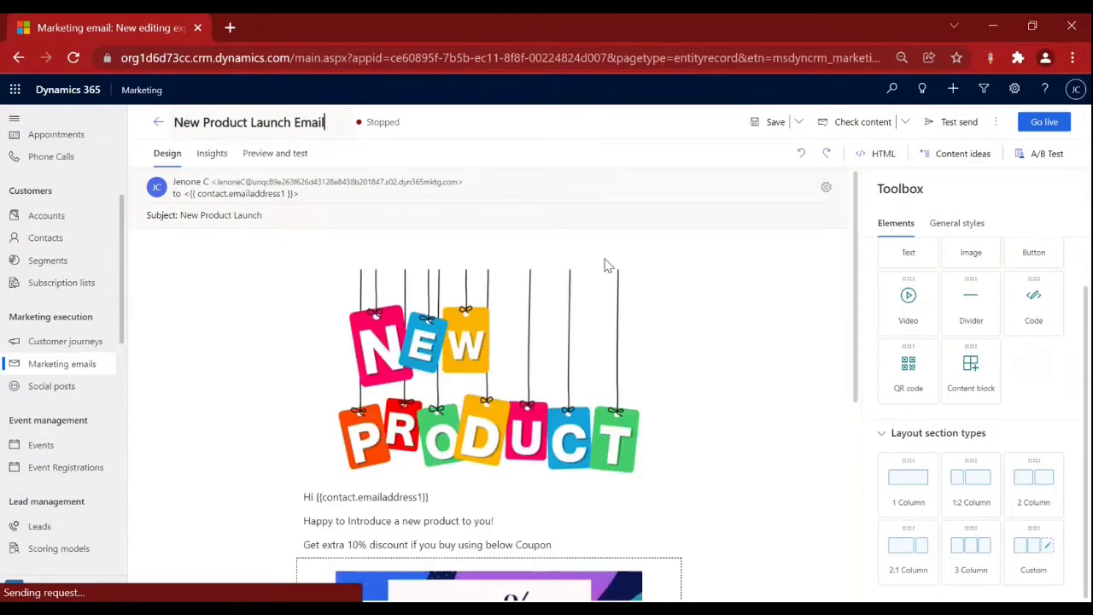
{"action": "scroll", "coordinate": [573, 437], "scroll_direction": "down", "scroll_amount": 2}
{"action": "scroll", "coordinate": [488, 411], "scroll_direction": "up", "scroll_amount": 2}
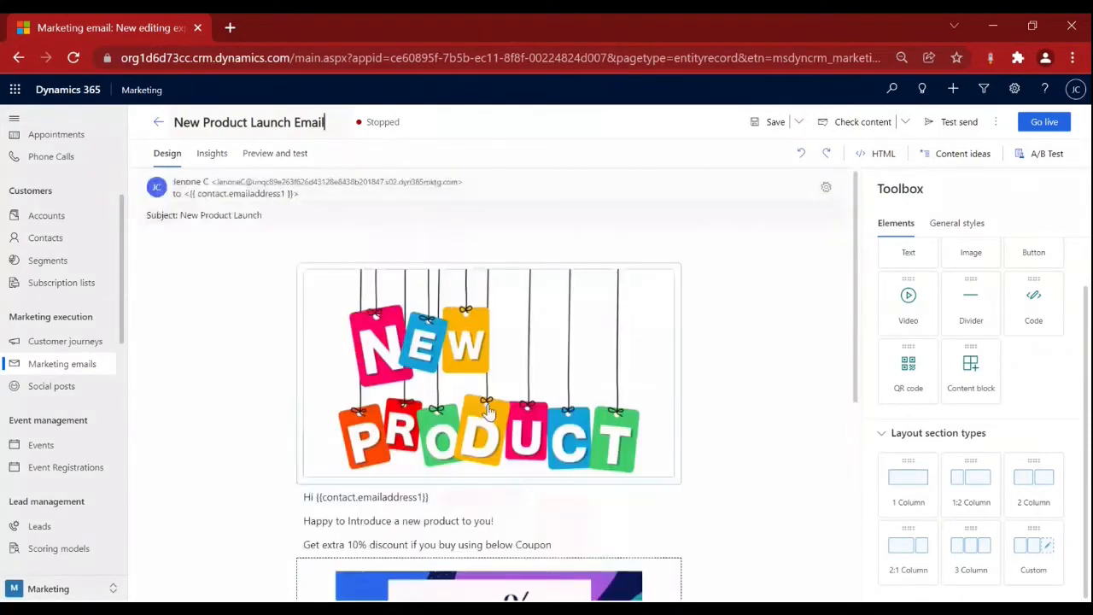
{"action": "scroll", "coordinate": [642, 341], "scroll_direction": "down", "scroll_amount": 4}
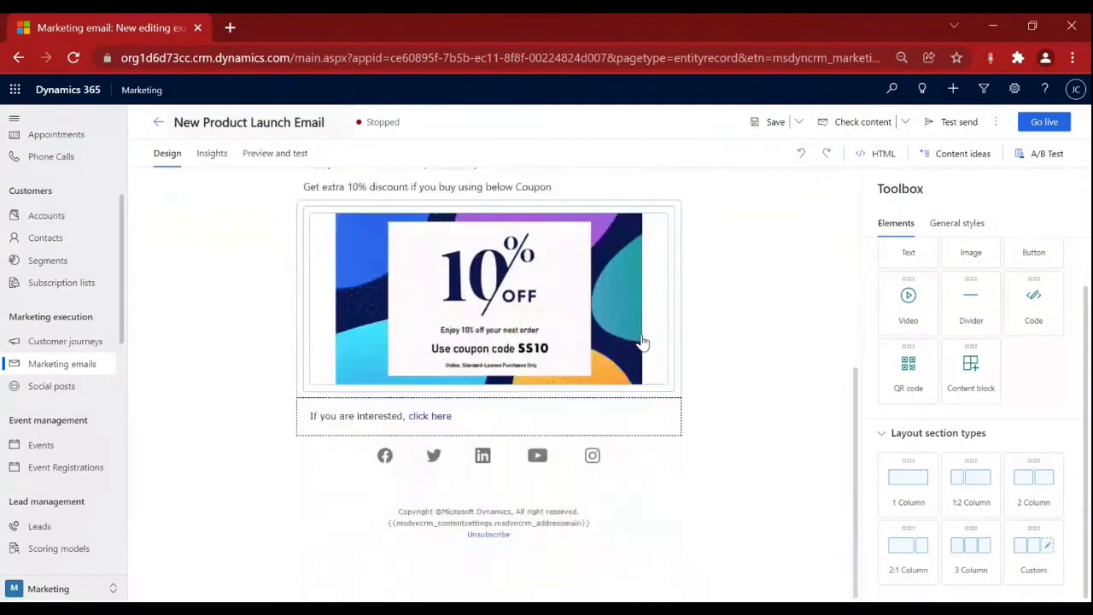
{"action": "scroll", "coordinate": [642, 341], "scroll_direction": "up", "scroll_amount": 4}
{"action": "scroll", "coordinate": [991, 310], "scroll_direction": "up", "scroll_amount": 1}
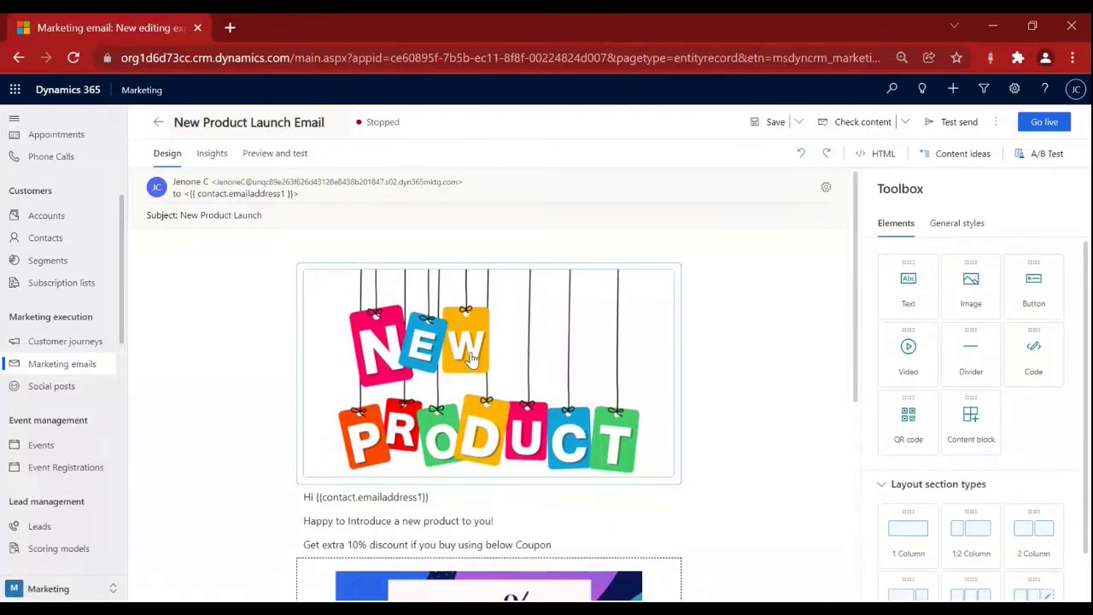
Select and deselect the NEW PRODUCT banner image, then drag an image element toward the email.
{"action": "left_click", "coordinate": [469, 360]}
{"action": "left_click", "coordinate": [839, 262]}
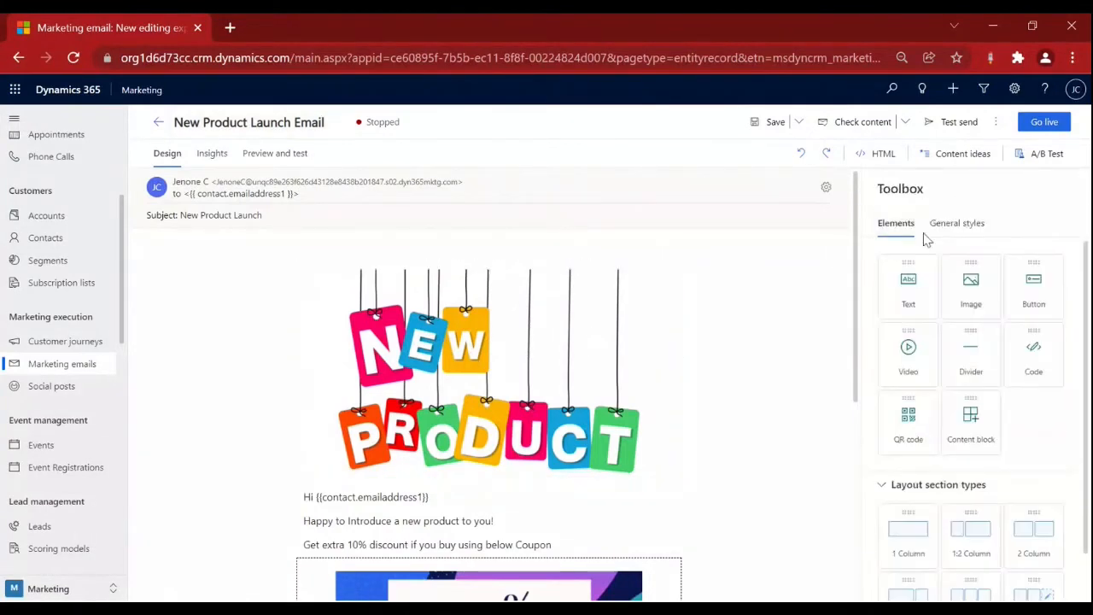
{"action": "left_click_drag", "start_coordinate": [978, 302], "coordinate": [947, 265]}
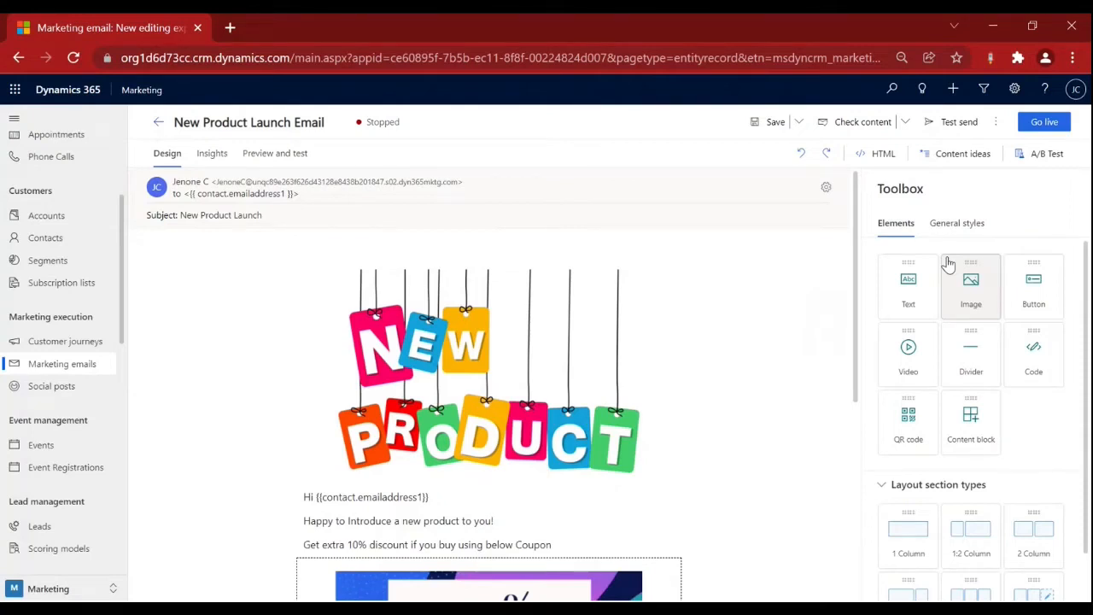
{"action": "scroll", "coordinate": [309, 335], "scroll_direction": "down", "scroll_amount": 2}
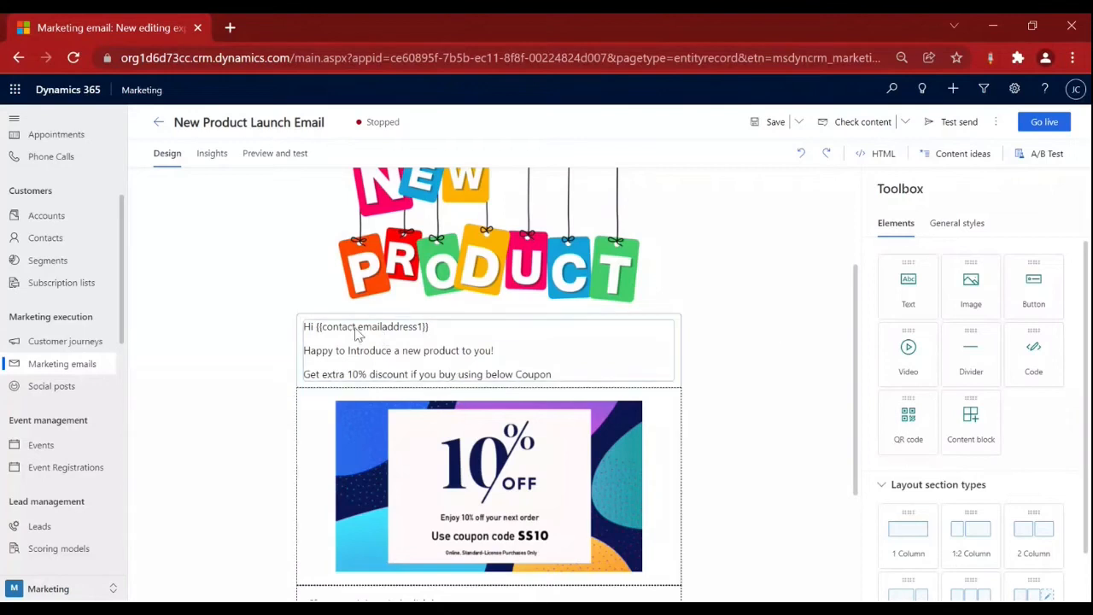
Edit the greeting text block and select its two body lines through the word Coupon.
{"action": "left_click", "coordinate": [380, 339]}
{"action": "left_click", "coordinate": [402, 329]}
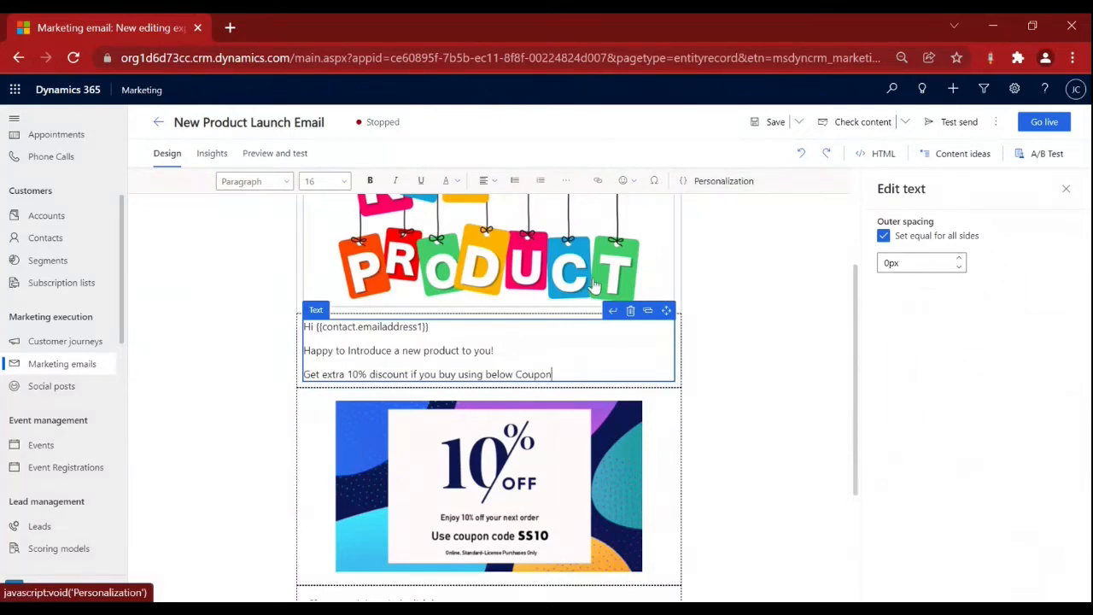
{"action": "left_click", "coordinate": [504, 348]}
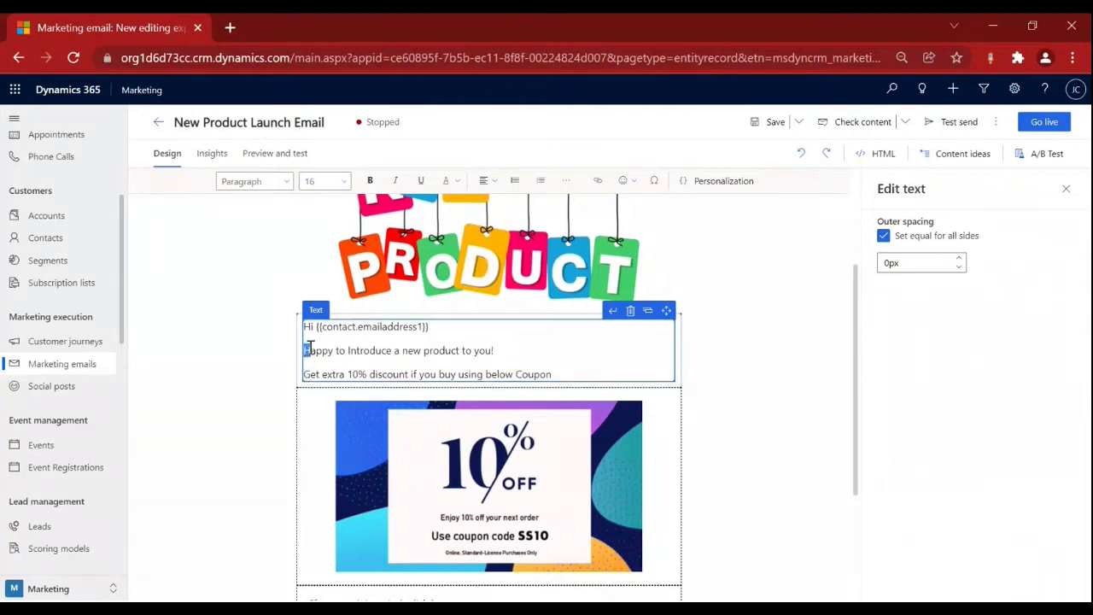
{"action": "left_click_drag", "start_coordinate": [305, 350], "coordinate": [583, 376]}
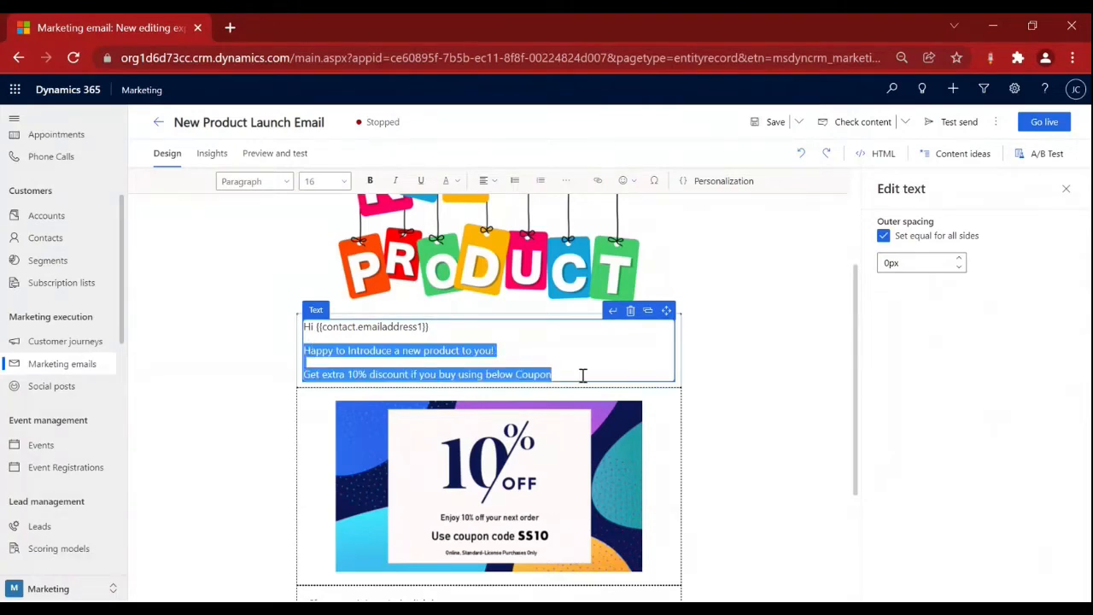
{"action": "left_click", "coordinate": [583, 376]}
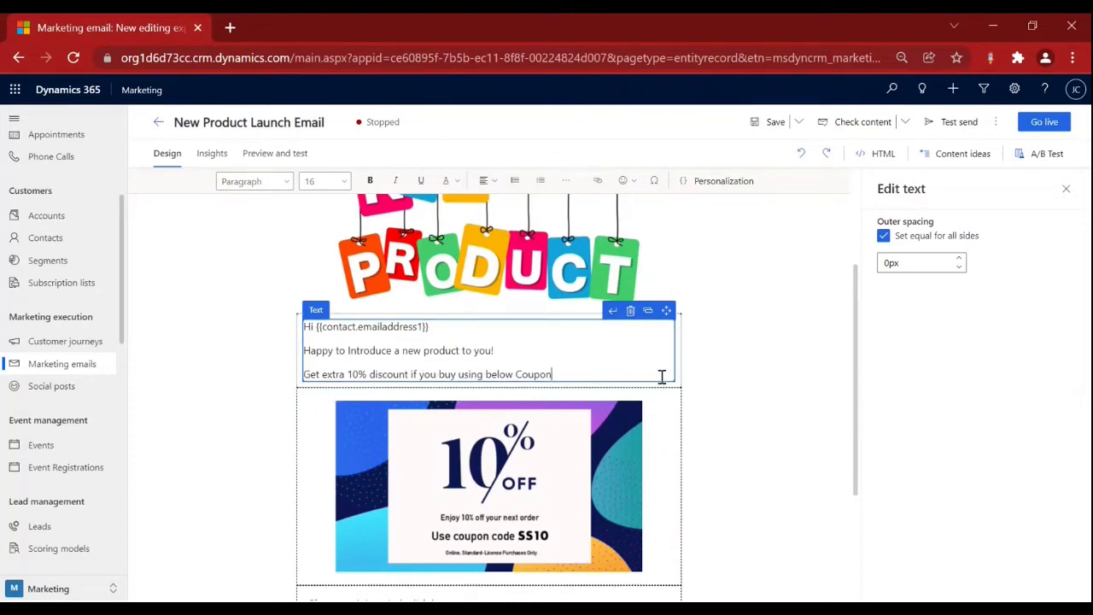
Select the 10% OFF coupon image to show its Edit image settings.
{"action": "scroll", "coordinate": [698, 392], "scroll_direction": "down", "scroll_amount": 1}
{"action": "scroll", "coordinate": [698, 391], "scroll_direction": "down", "scroll_amount": 1}
{"action": "left_click", "coordinate": [432, 344]}
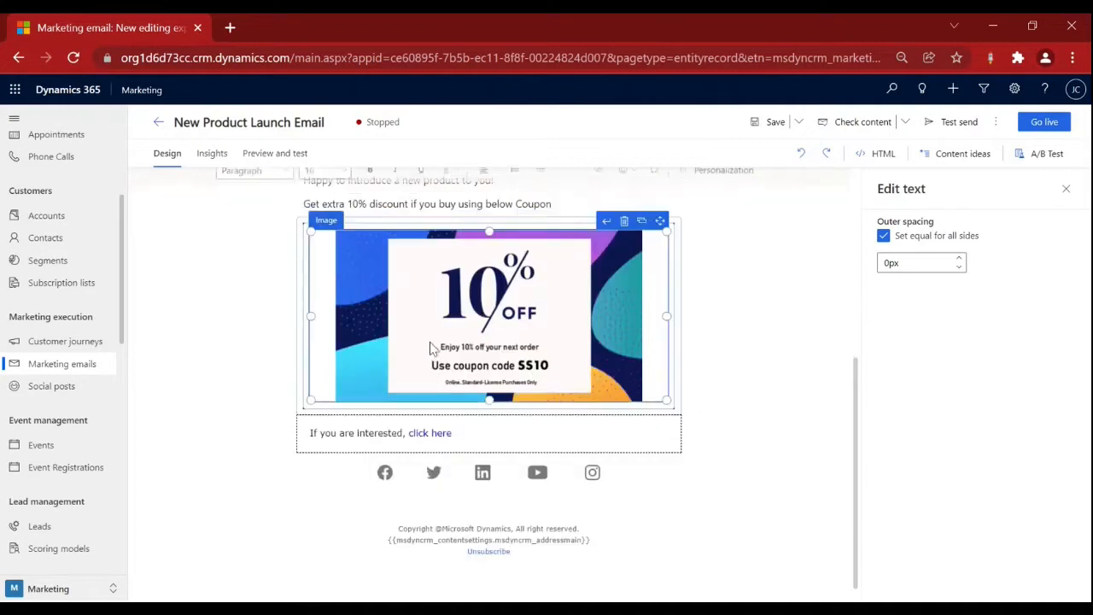
Close the Edit image pane and review the footer's social icons, copyright and Unsubscribe link.
{"action": "left_click", "coordinate": [1065, 191]}
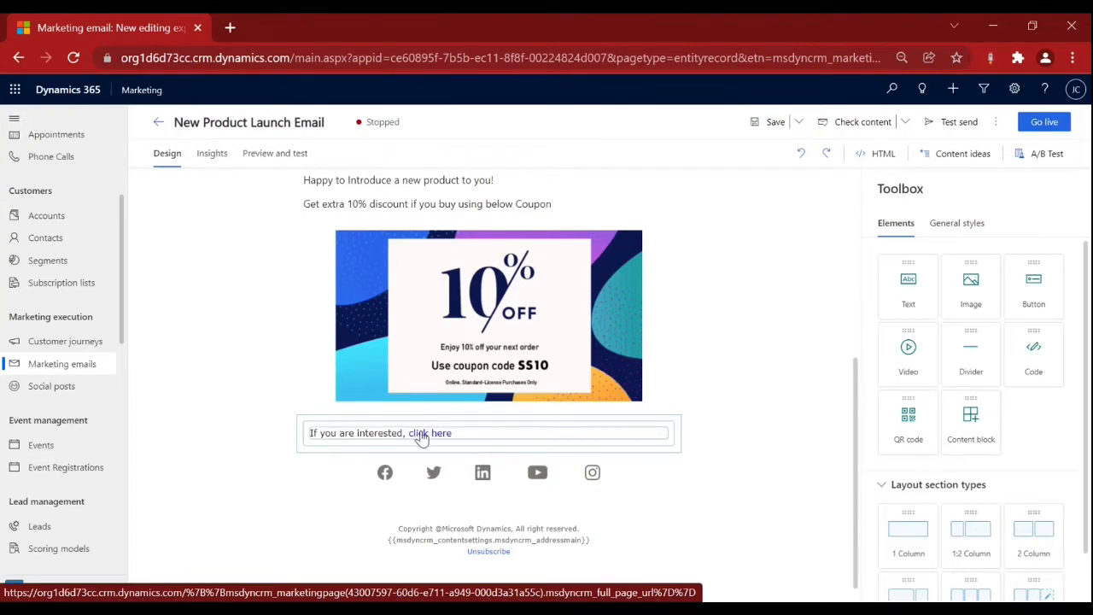
{"action": "scroll", "coordinate": [609, 473], "scroll_direction": "down", "scroll_amount": 1}
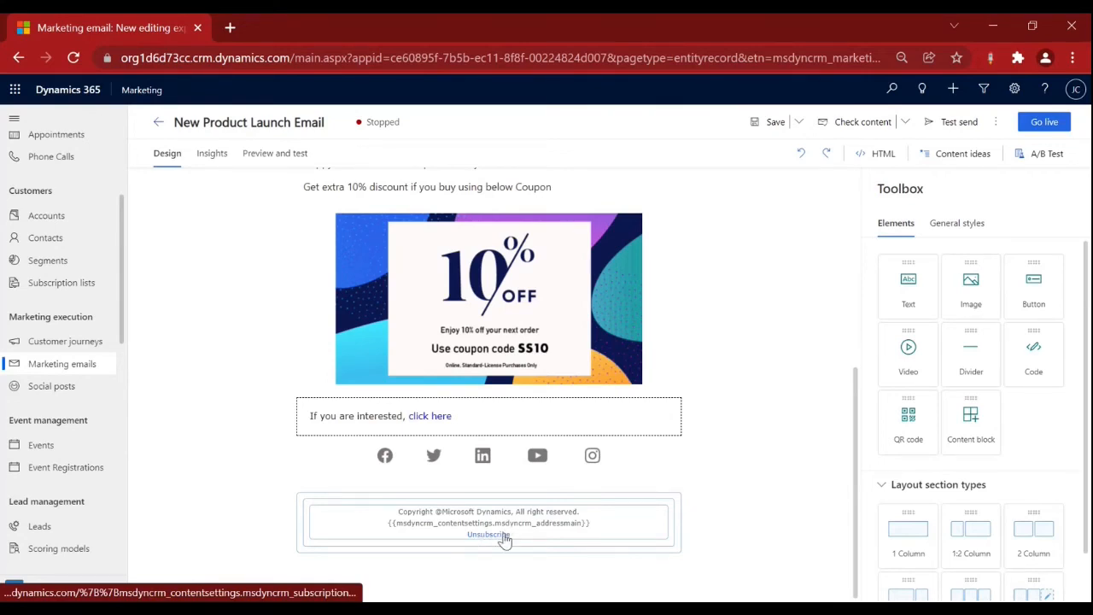
{"action": "scroll", "coordinate": [513, 536], "scroll_direction": "up", "scroll_amount": 1}
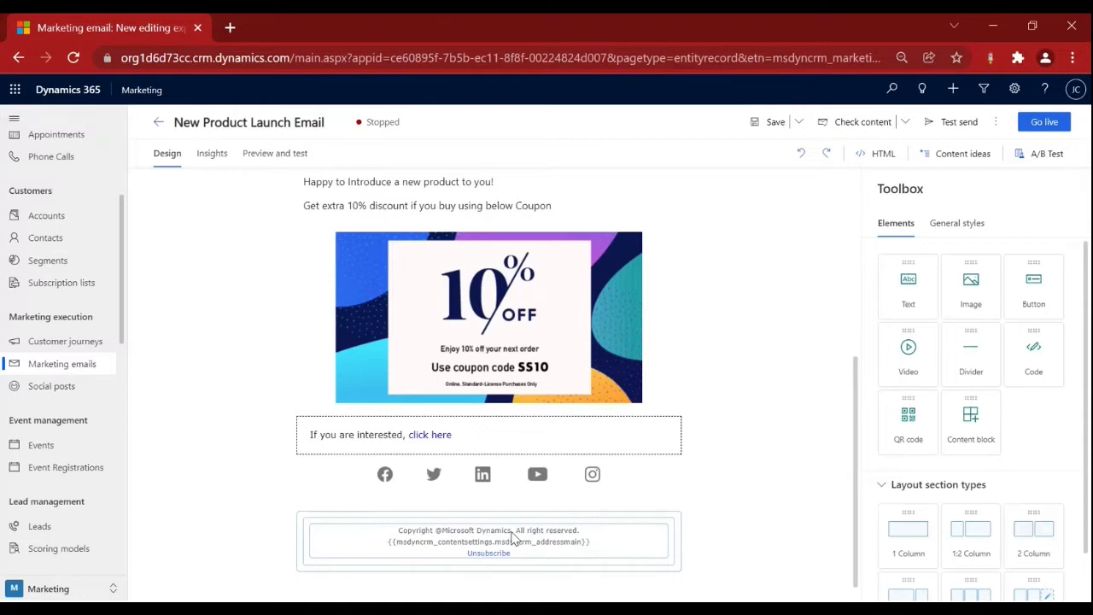
{"action": "scroll", "coordinate": [513, 536], "scroll_direction": "up", "scroll_amount": 4}
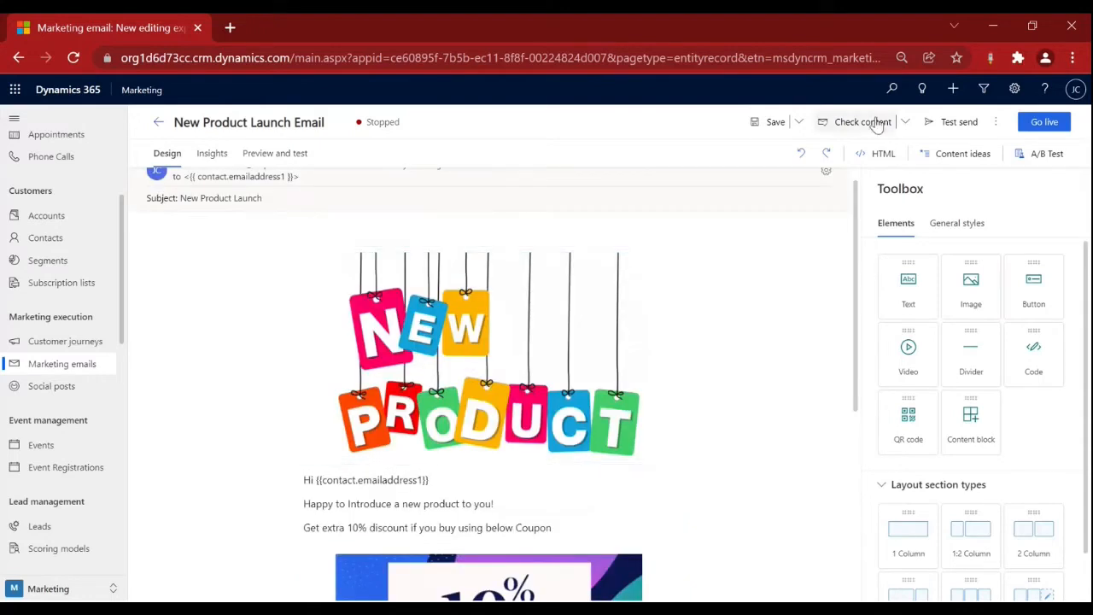
Set the New Product Launch Email to Go live and return to Marketing emails.
{"action": "left_click", "coordinate": [1045, 125]}
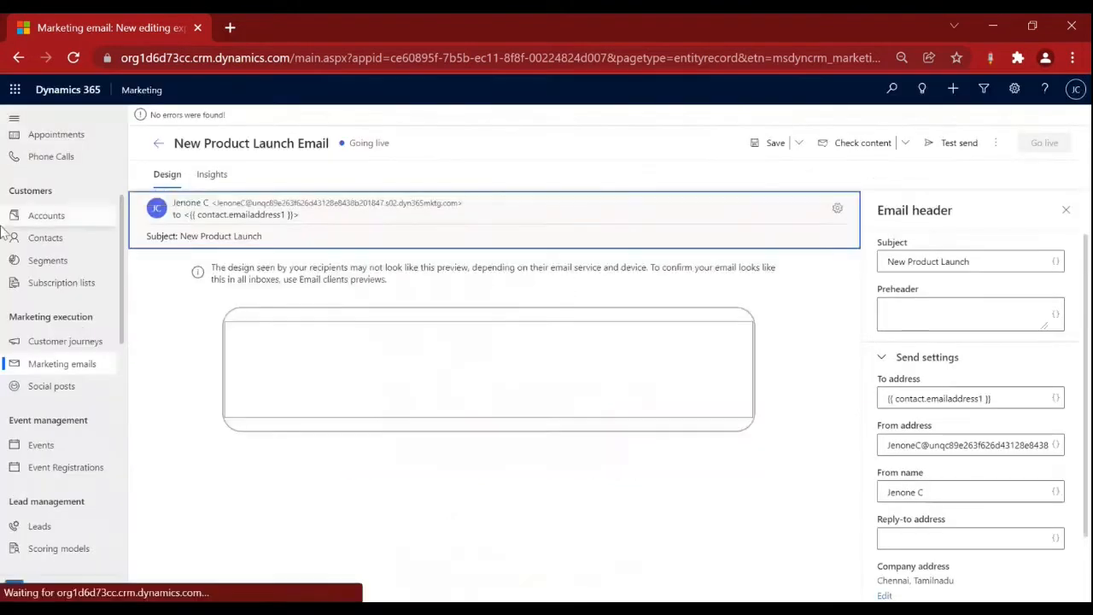
{"action": "left_click", "coordinate": [62, 364]}
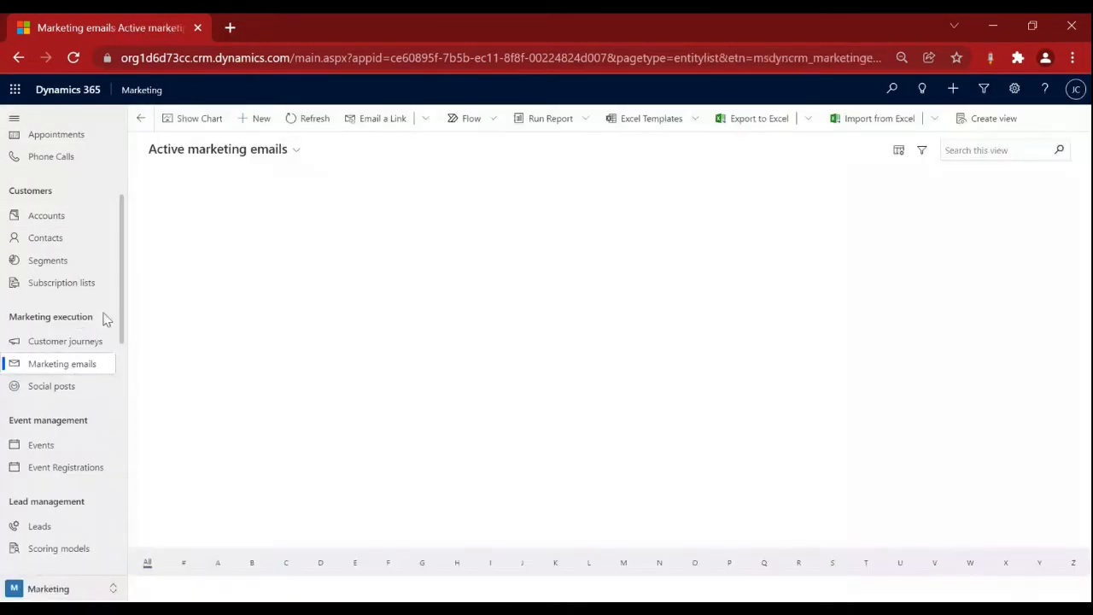
Create a new email, dismiss the template chooser without a template, and discard the draft.
{"action": "left_click", "coordinate": [258, 118]}
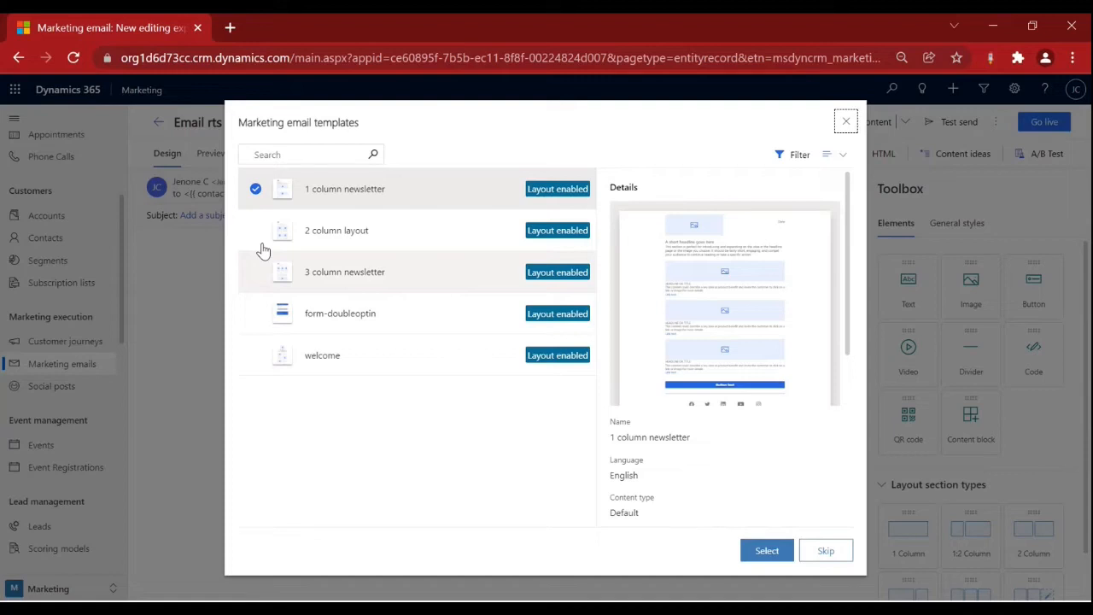
{"action": "left_click", "coordinate": [328, 238]}
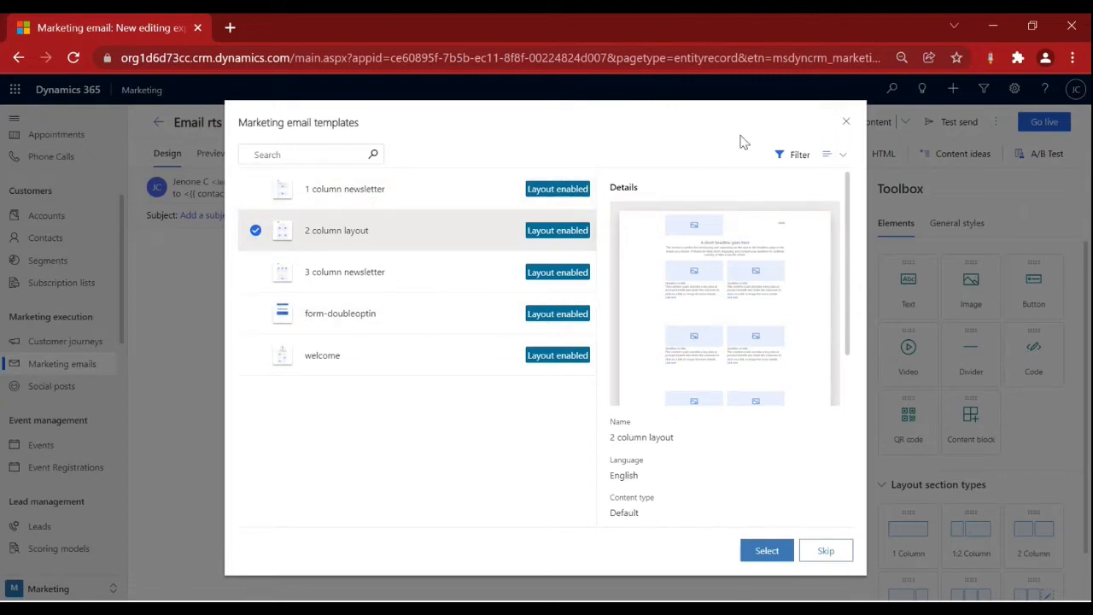
{"action": "left_click", "coordinate": [843, 124]}
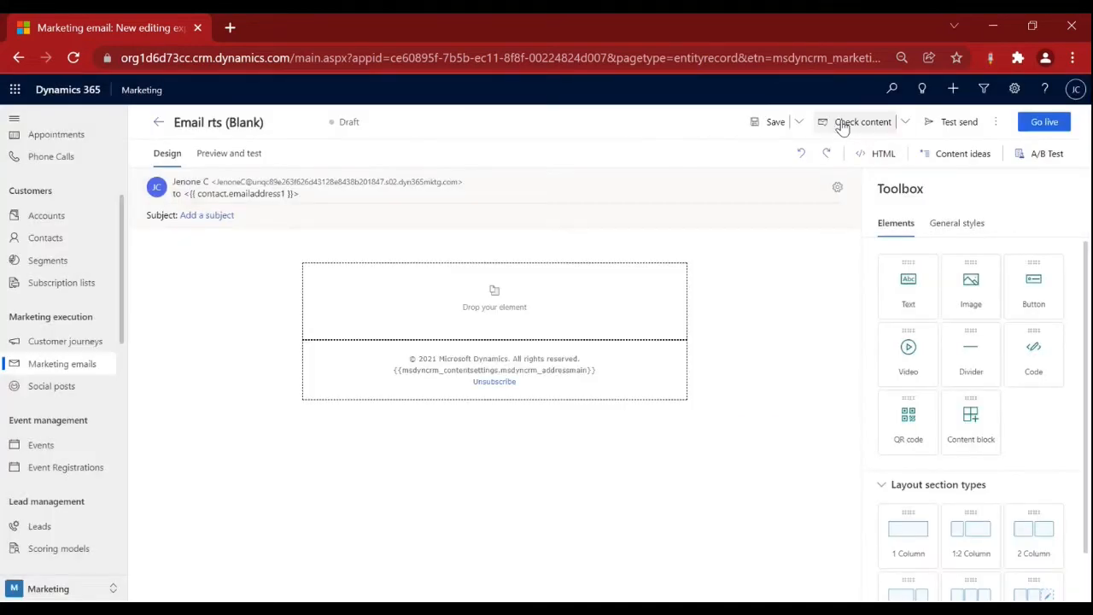
{"action": "left_click", "coordinate": [158, 122]}
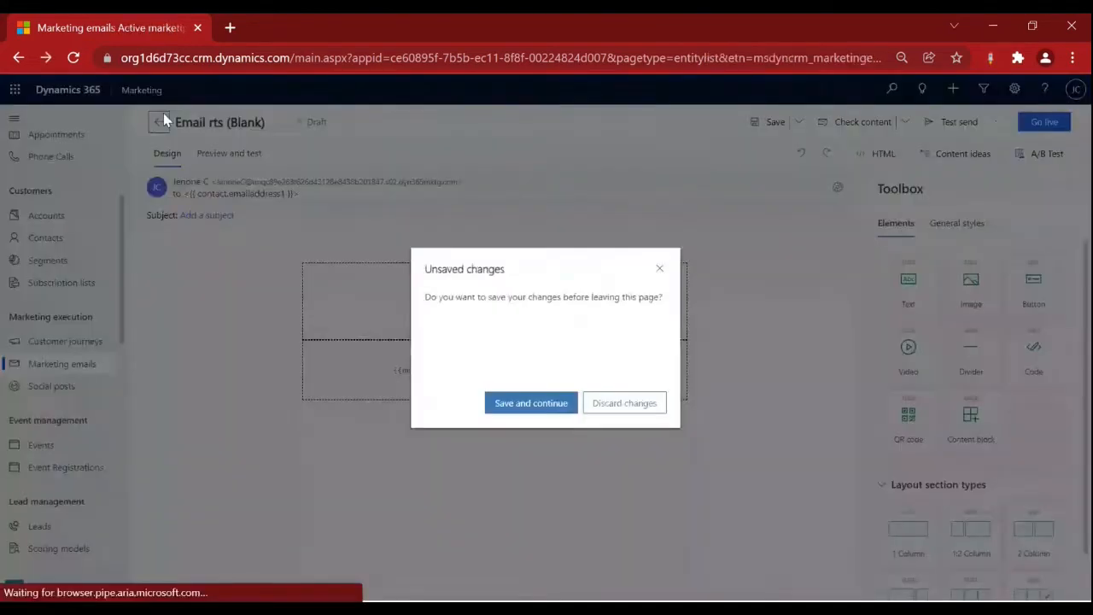
{"action": "left_click", "coordinate": [626, 403]}
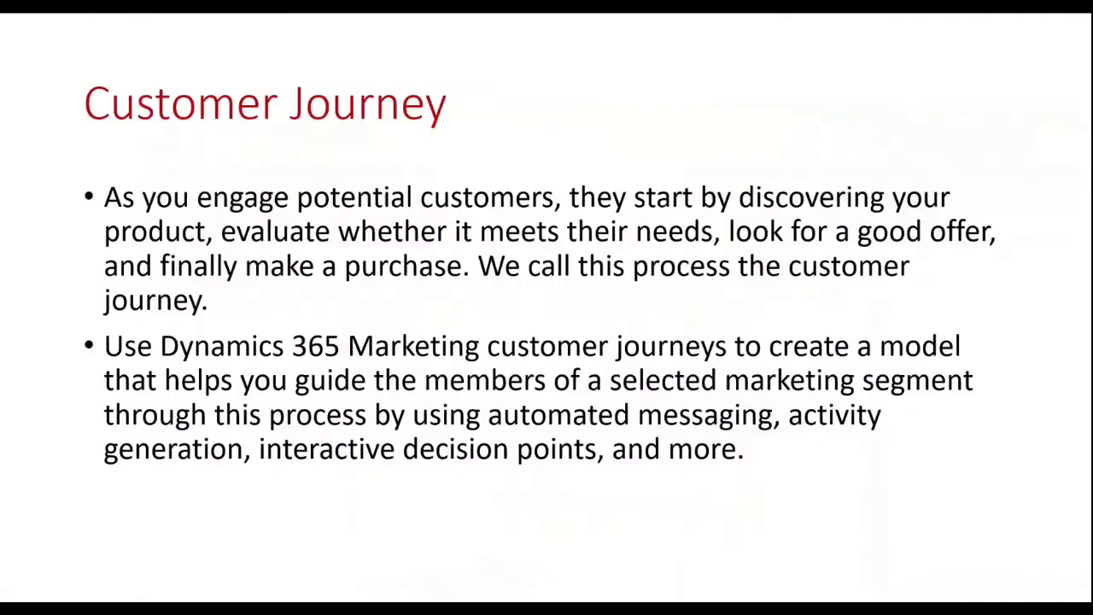
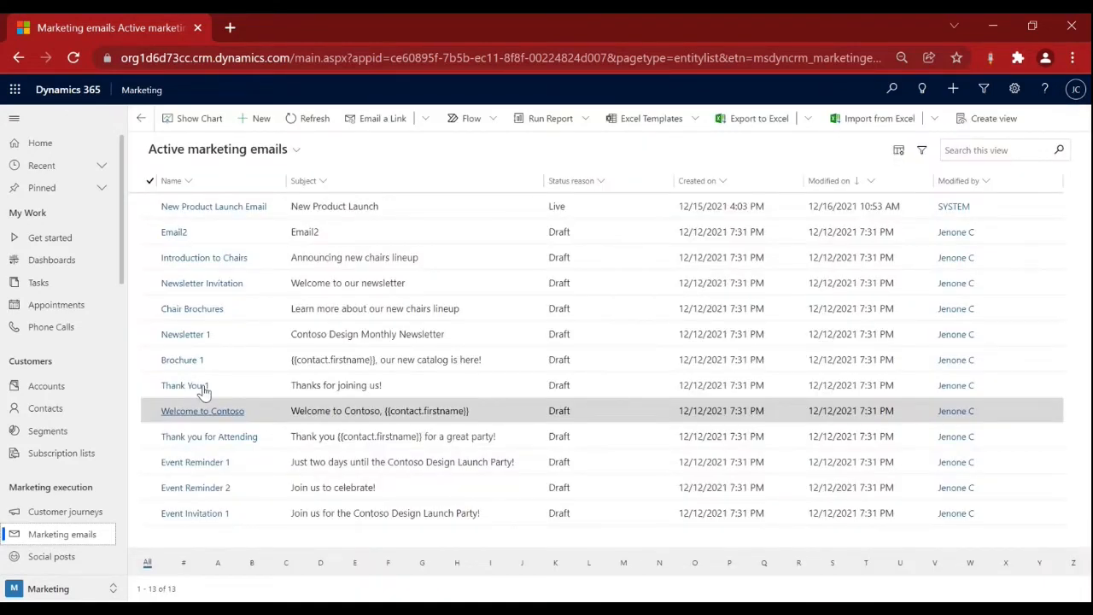
Select the New Product Launch Email, then go to the Active customer journeys list.
{"action": "left_click", "coordinate": [427, 209]}
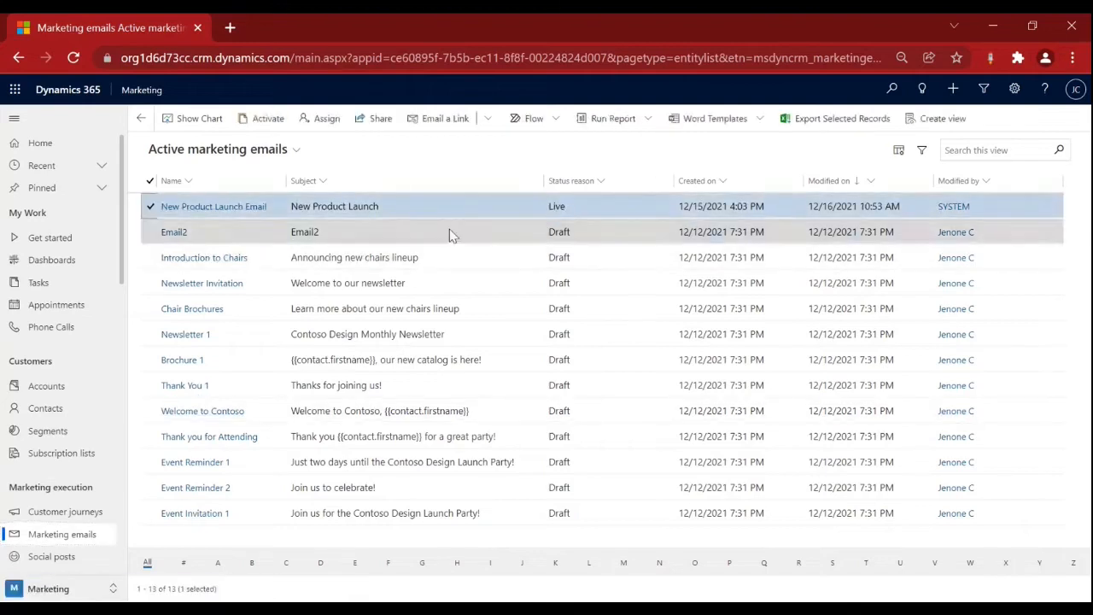
{"action": "scroll", "coordinate": [77, 384], "scroll_direction": "down", "scroll_amount": 2}
{"action": "left_click", "coordinate": [78, 341]}
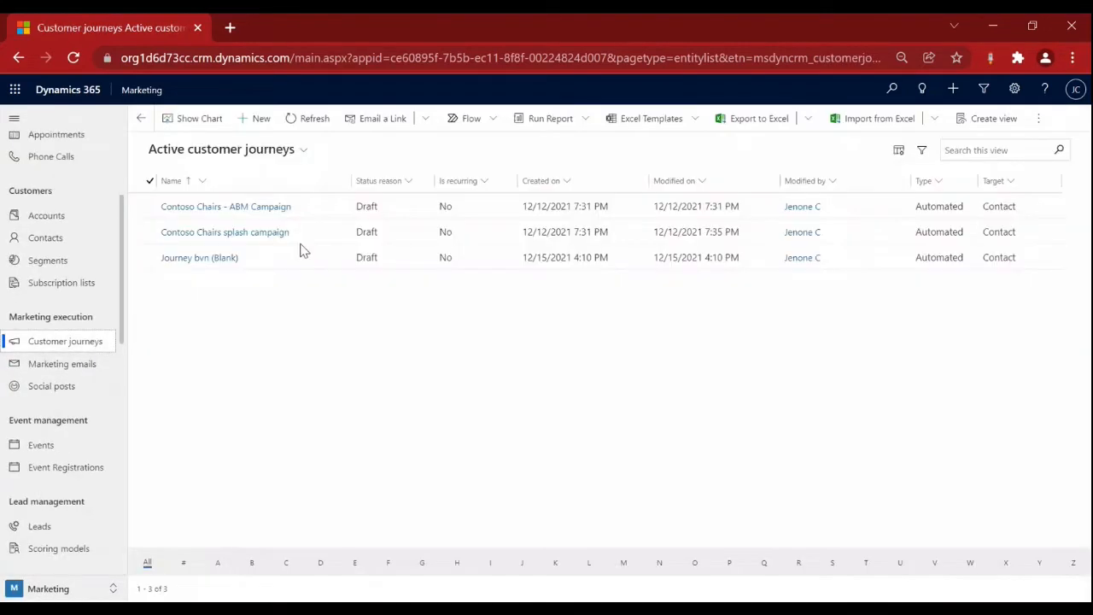
Create a new customer journey from the Simple Email Journey template.
{"action": "left_click", "coordinate": [260, 121]}
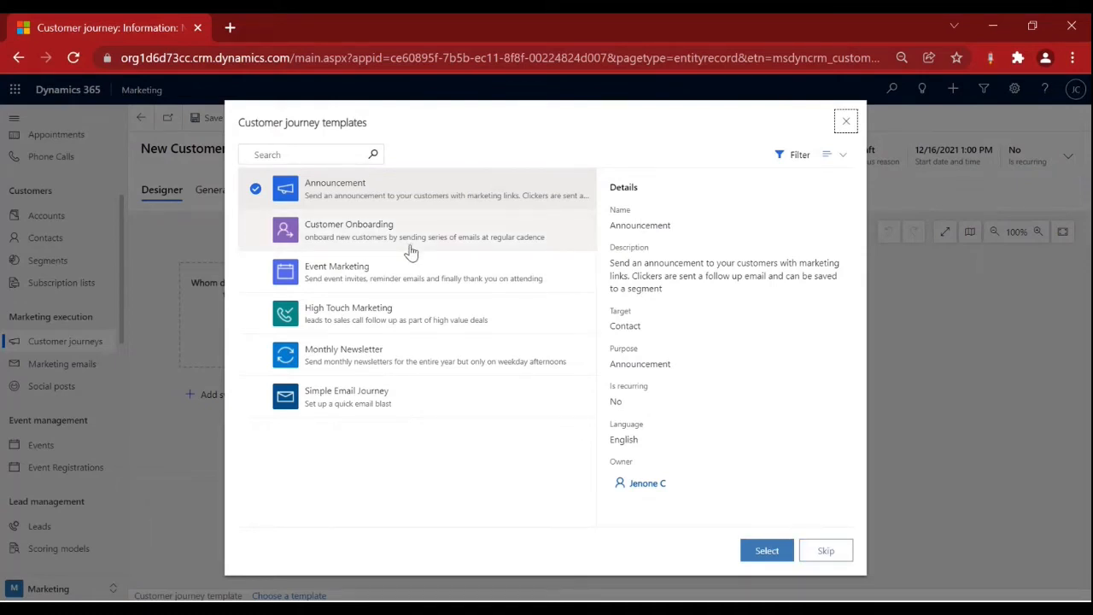
{"action": "double_click", "coordinate": [352, 397]}
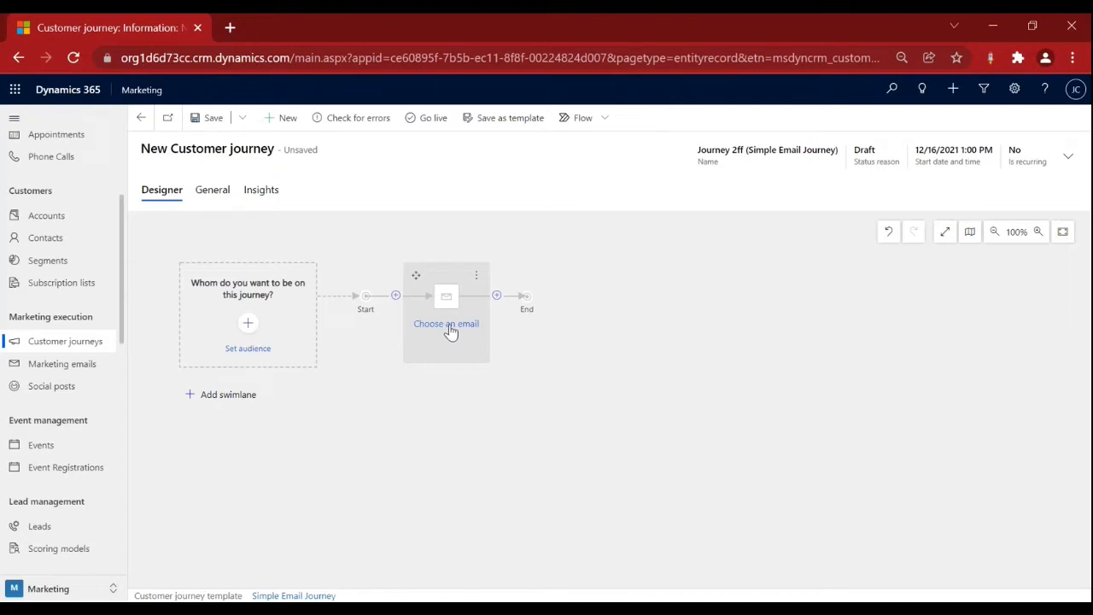
Set the journey's audience source to Segment and choose Chennai - Static.
{"action": "left_click", "coordinate": [247, 324]}
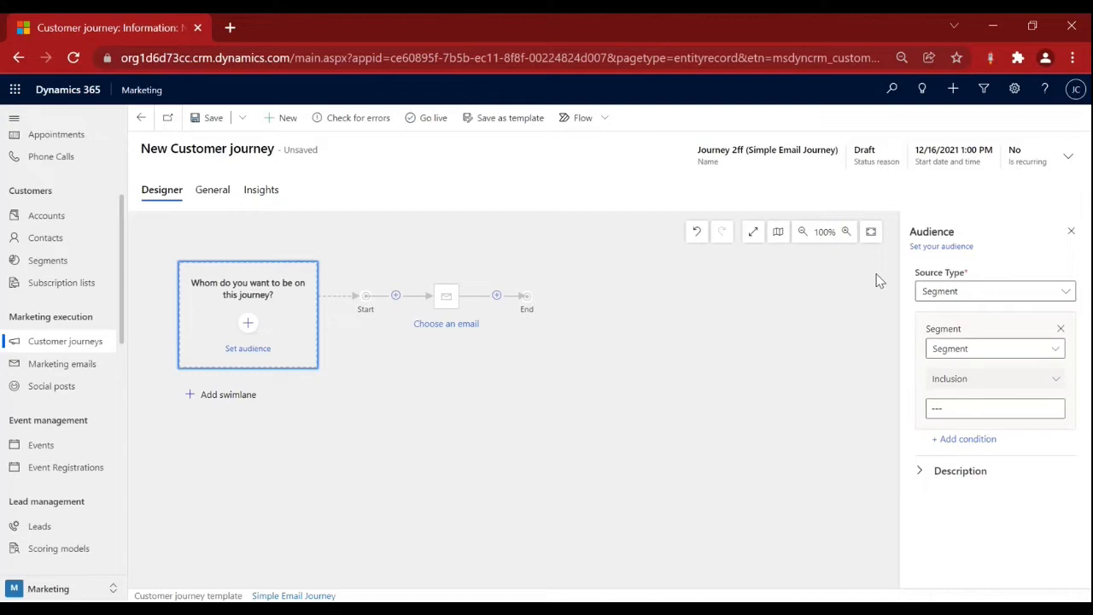
{"action": "left_click", "coordinate": [1025, 351]}
{"action": "left_click", "coordinate": [984, 393]}
{"action": "left_click", "coordinate": [1036, 408]}
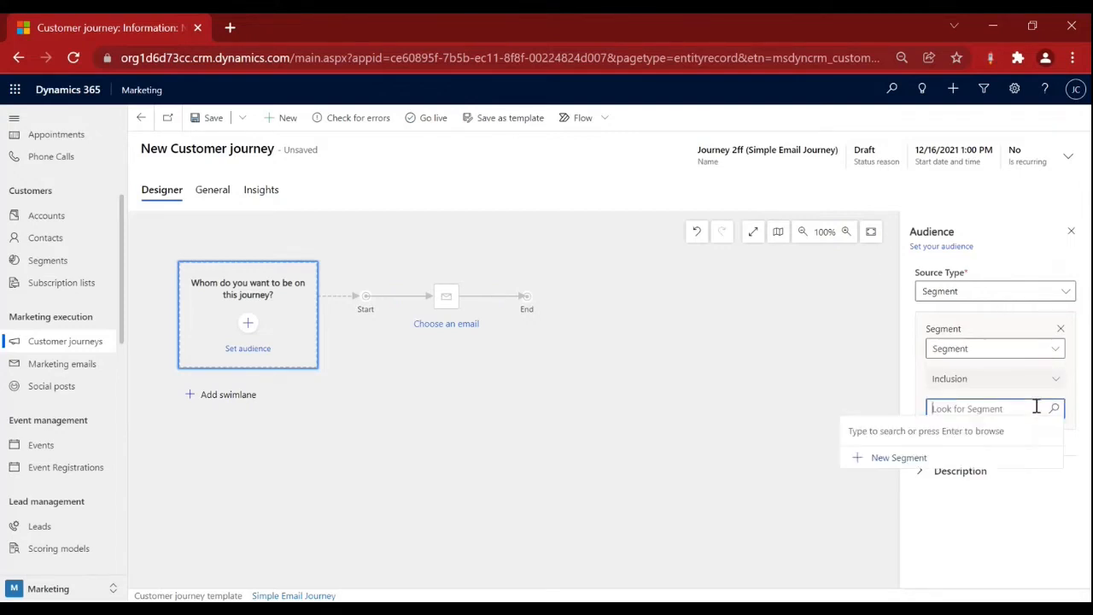
{"action": "left_click", "coordinate": [1054, 409]}
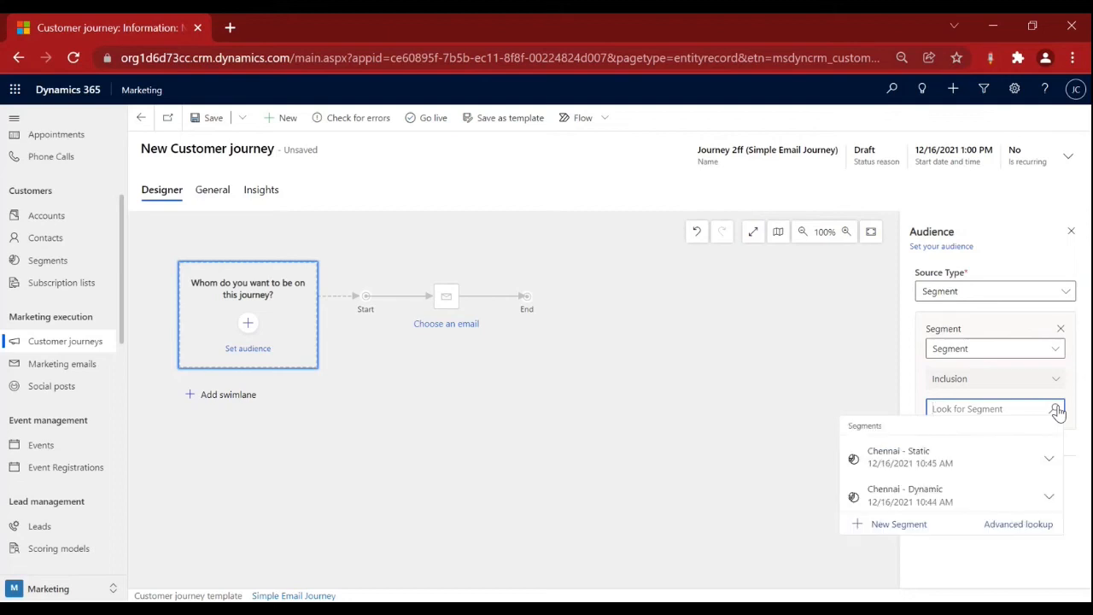
{"action": "left_click", "coordinate": [957, 461]}
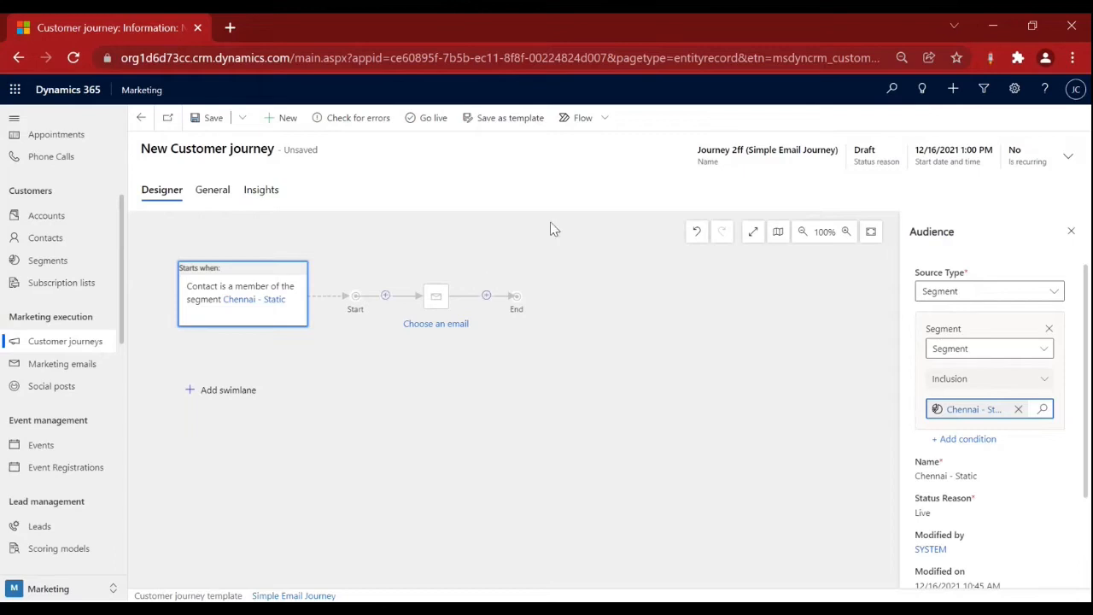
{"action": "left_click", "coordinate": [1076, 234]}
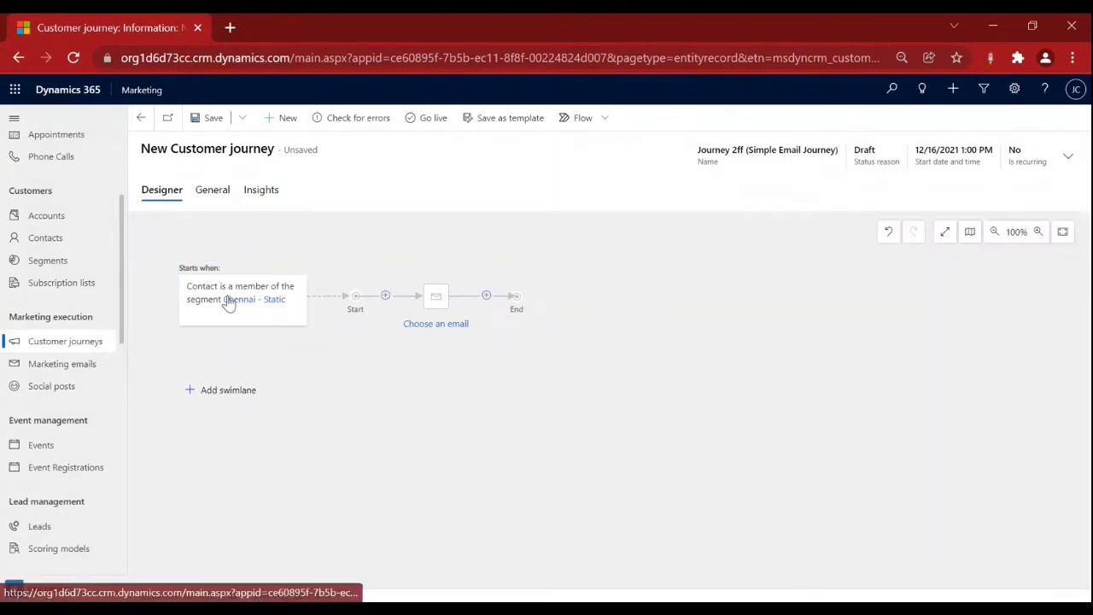
{"action": "left_click", "coordinate": [445, 329]}
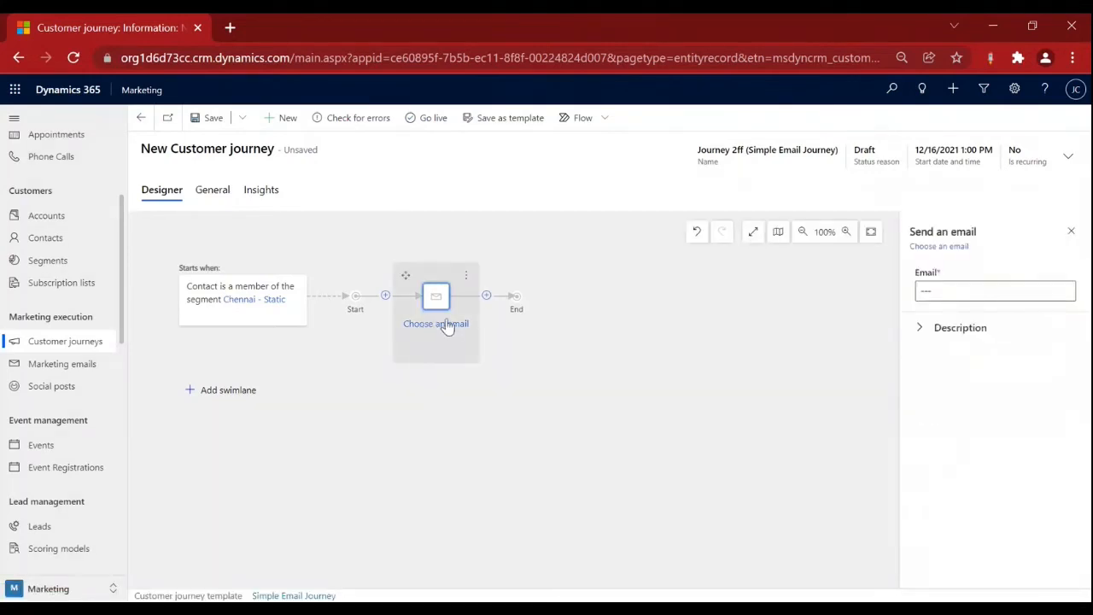
Choose New Product Launch Email for the Send an email step and save the journey.
{"action": "left_click", "coordinate": [973, 291]}
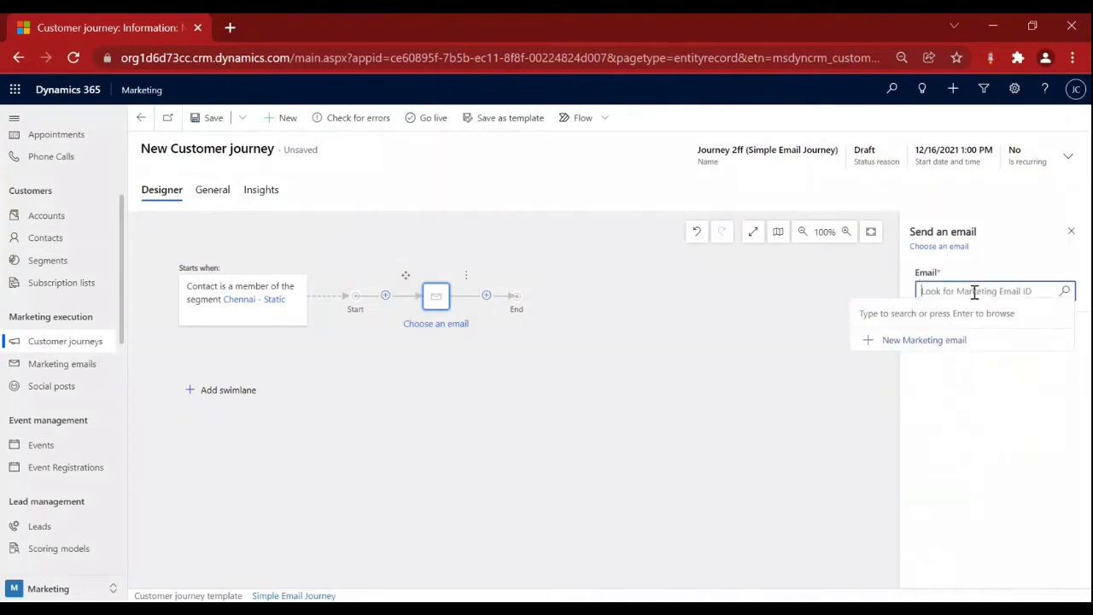
{"action": "left_click", "coordinate": [1066, 292]}
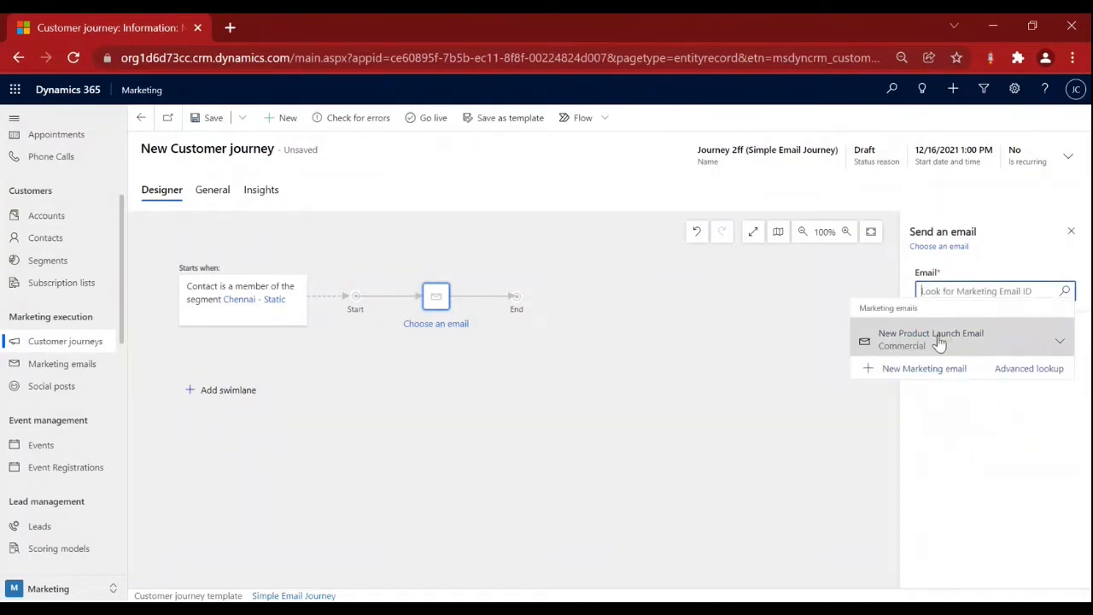
{"action": "left_click", "coordinate": [939, 341]}
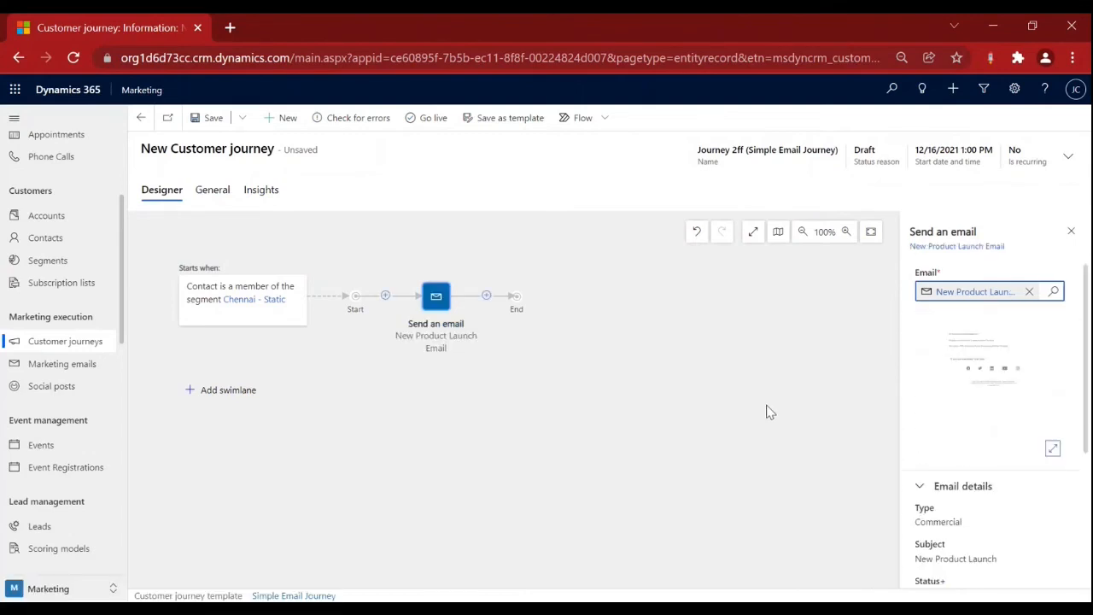
{"action": "left_click", "coordinate": [207, 121]}
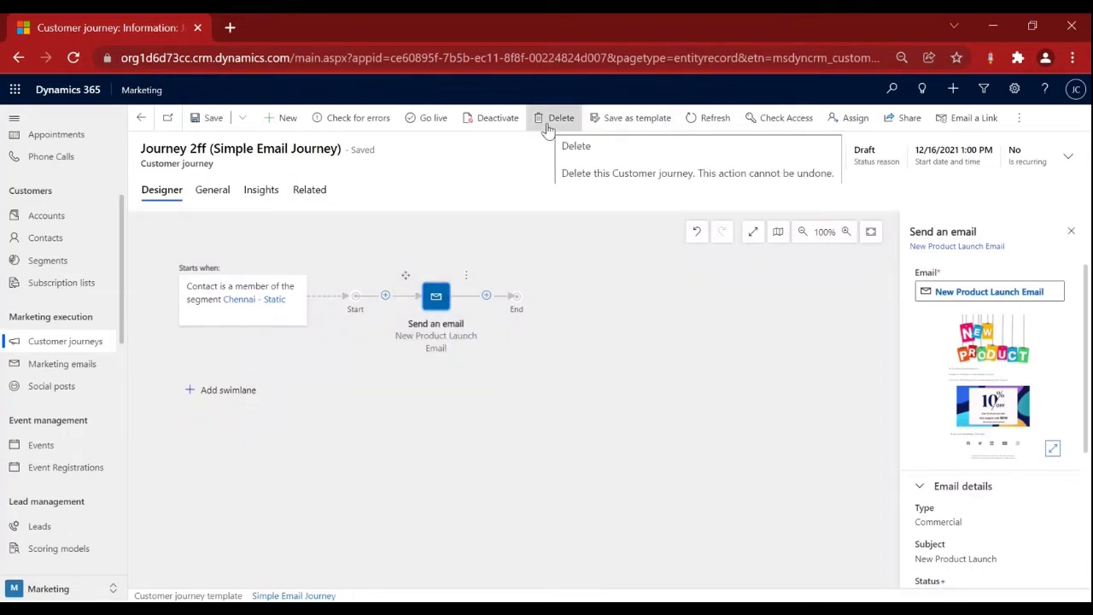
{"action": "left_click", "coordinate": [222, 195]}
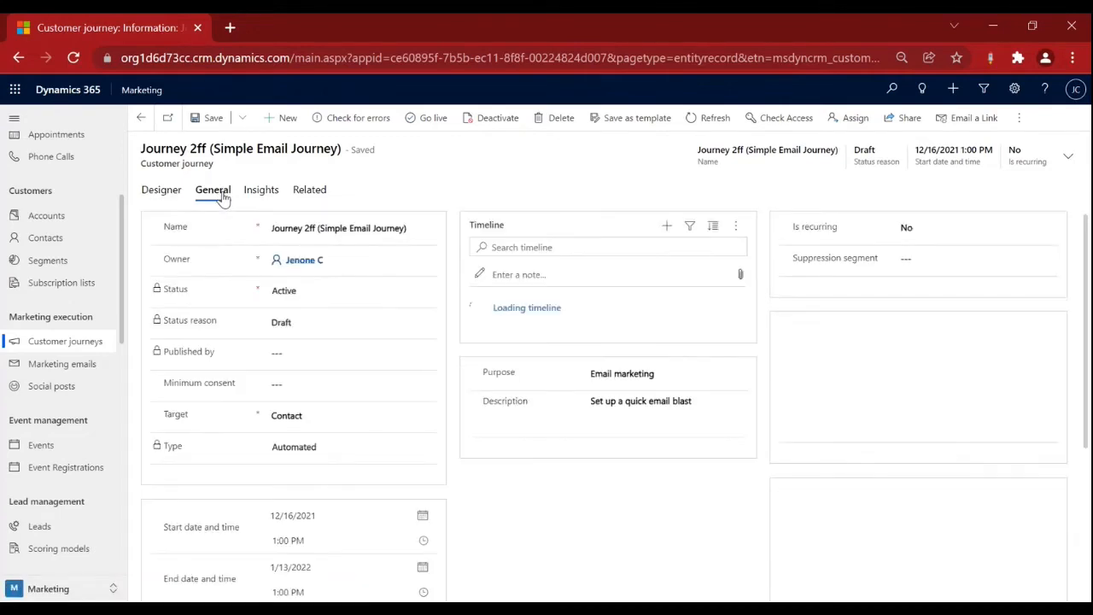
{"action": "left_click", "coordinate": [313, 219]}
{"action": "type", "text": "Simple "}
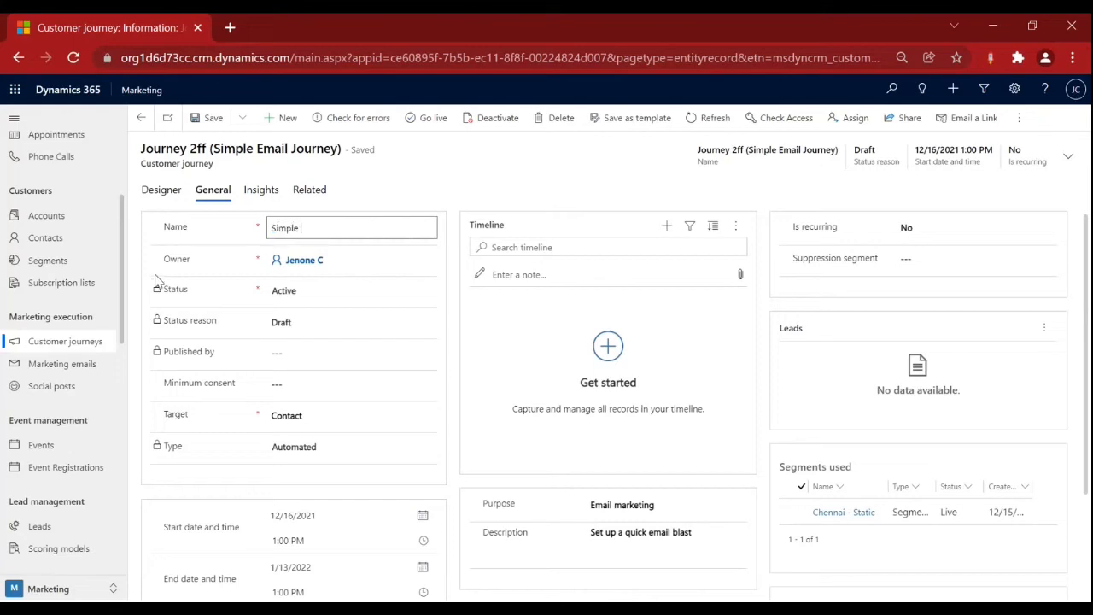
{"action": "type", "text": "journey"}
{"action": "scroll", "coordinate": [354, 398], "scroll_direction": "down", "scroll_amount": 3}
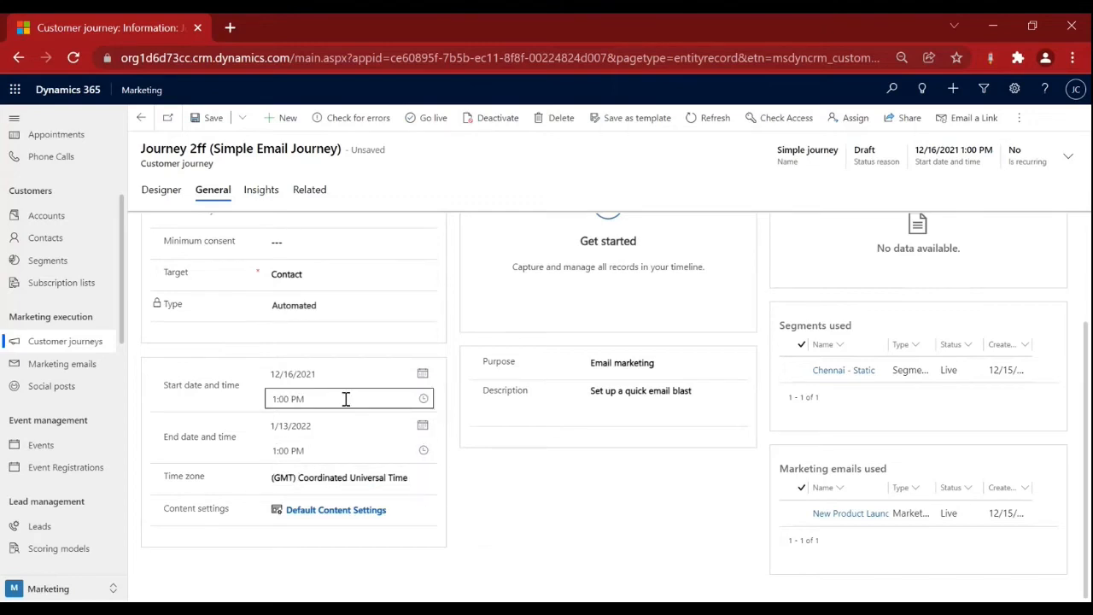
{"action": "scroll", "coordinate": [517, 427], "scroll_direction": "up", "scroll_amount": 2}
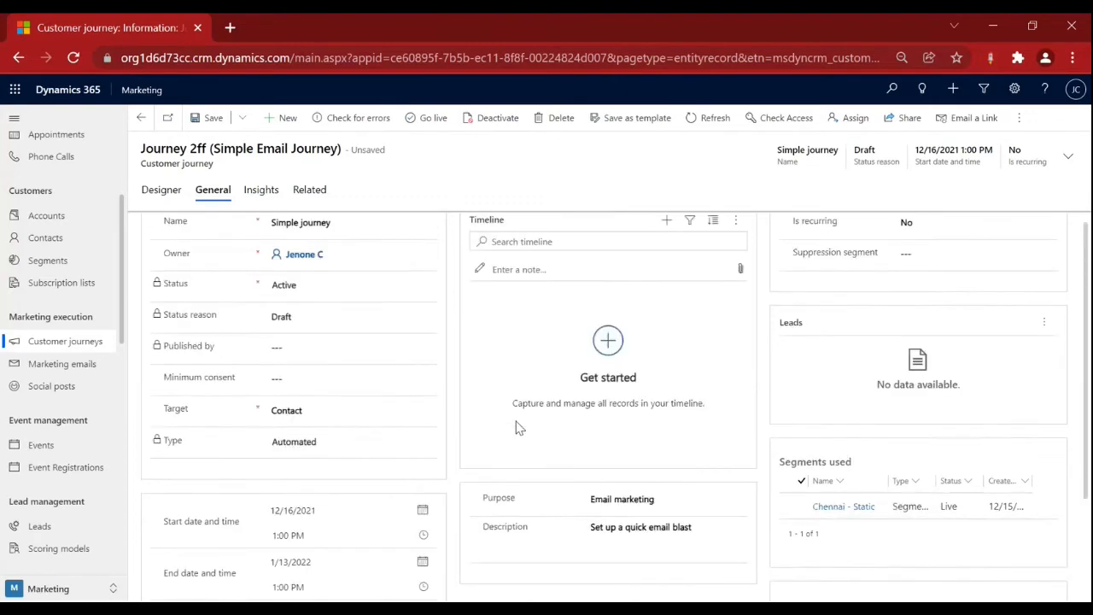
{"action": "scroll", "coordinate": [517, 427], "scroll_direction": "up", "scroll_amount": 1}
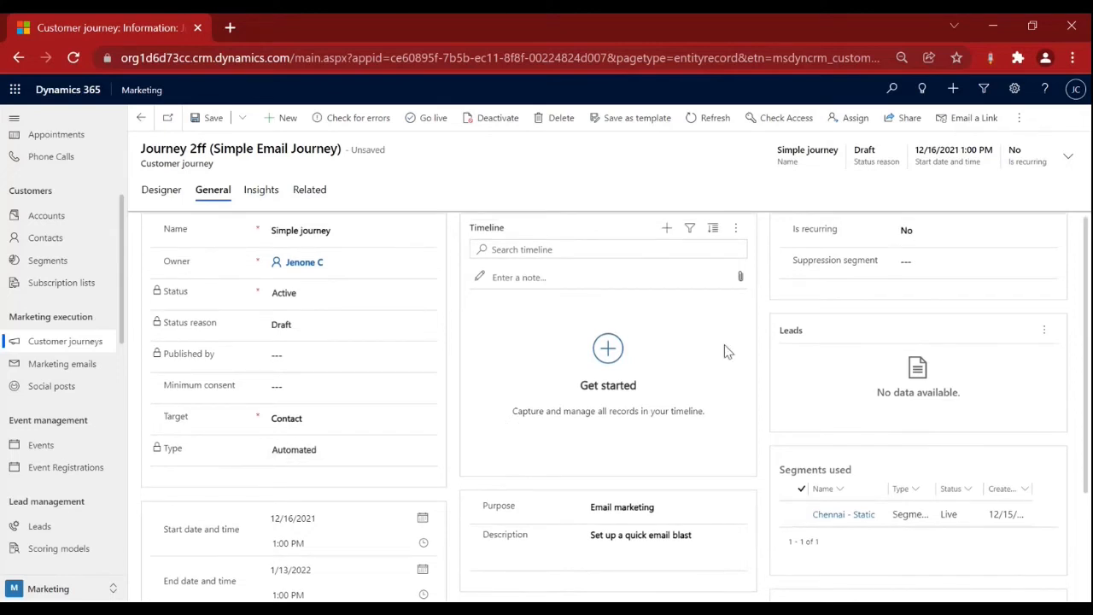
{"action": "scroll", "coordinate": [727, 352], "scroll_direction": "down", "scroll_amount": 1}
{"action": "scroll", "coordinate": [726, 351], "scroll_direction": "down", "scroll_amount": 1}
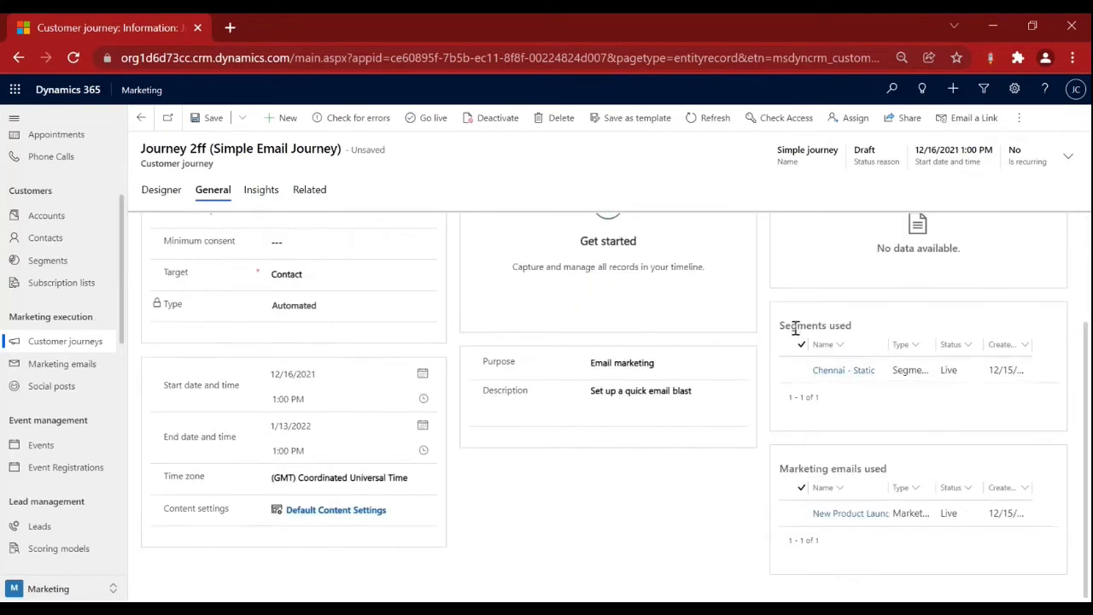
{"action": "left_click_drag", "start_coordinate": [797, 327], "coordinate": [856, 382]}
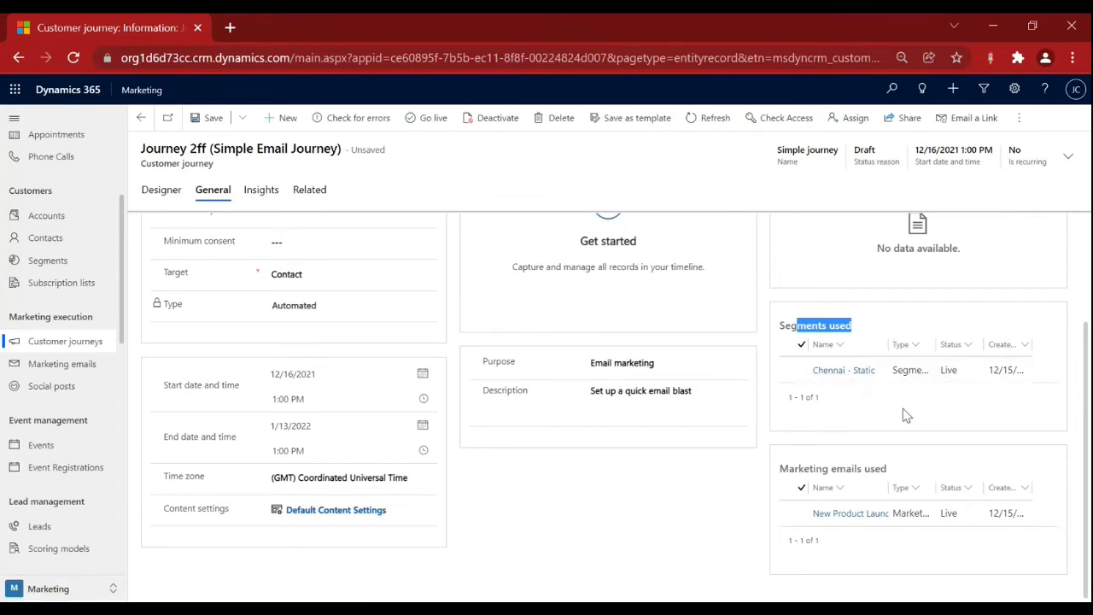
{"action": "left_click_drag", "start_coordinate": [788, 468], "coordinate": [922, 474]}
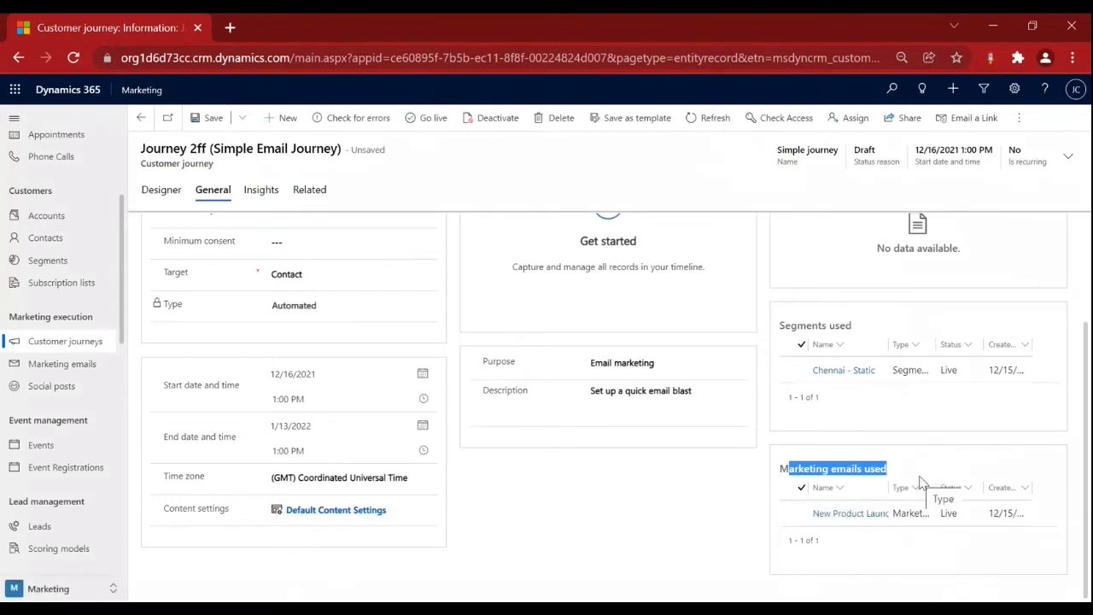
{"action": "scroll", "coordinate": [922, 480], "scroll_direction": "up", "scroll_amount": 2}
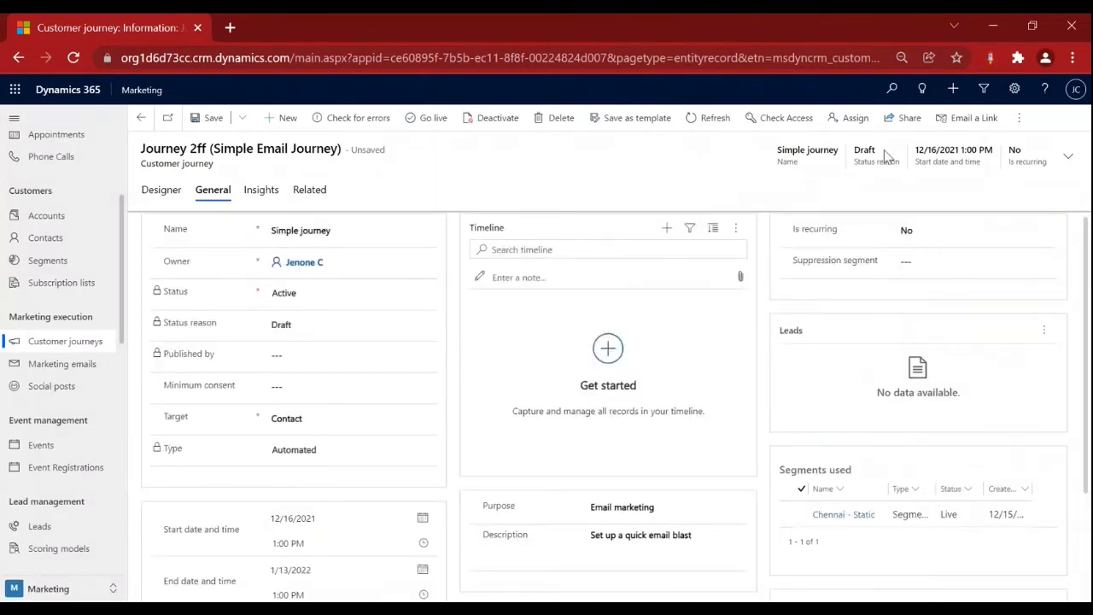
Save Simple journey, pass Check for errors, glance at Outlook, then open Insights.
{"action": "left_click", "coordinate": [213, 117]}
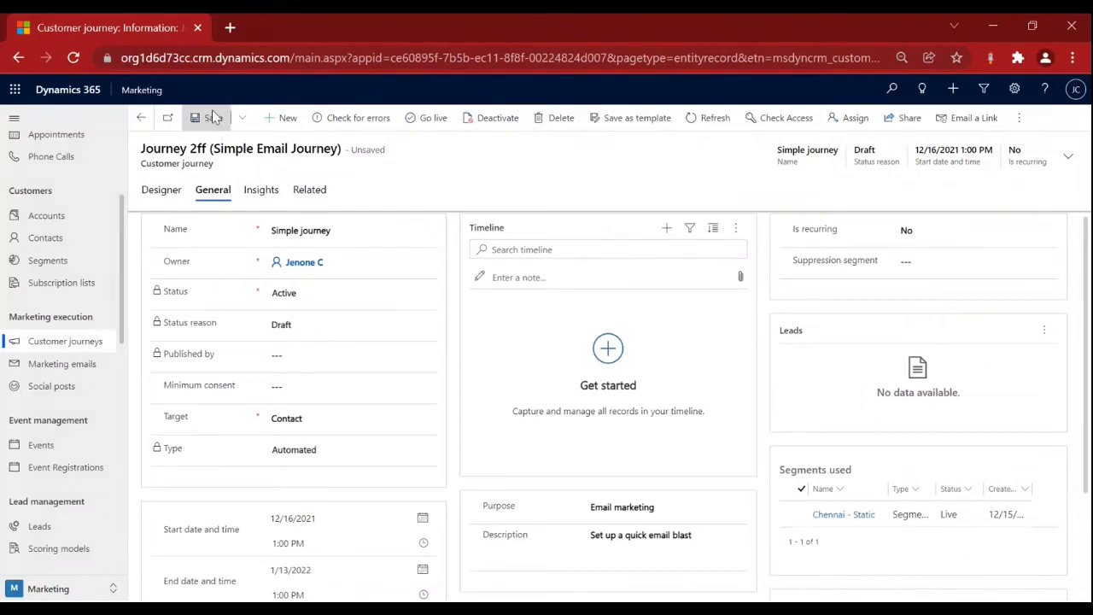
{"action": "left_click", "coordinate": [349, 120]}
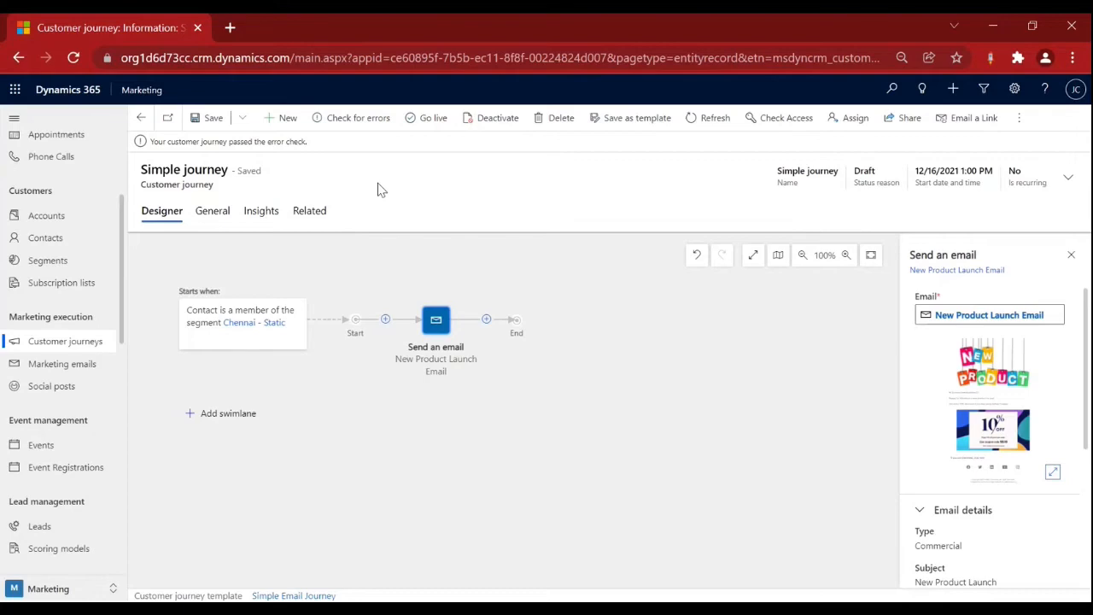
{"action": "key", "text": "alt+Tab"}
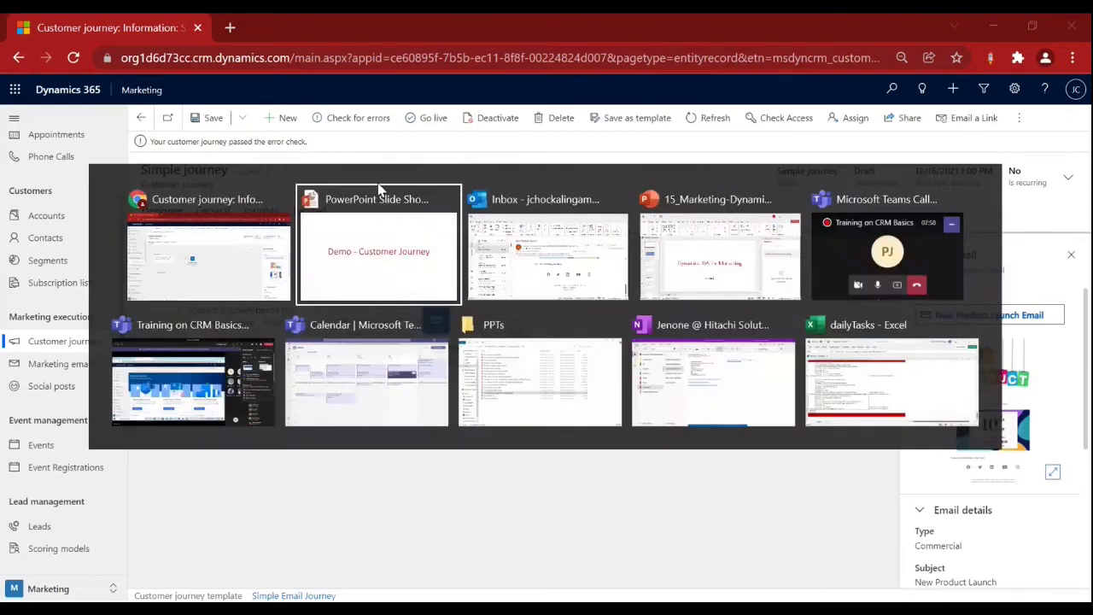
{"action": "key", "text": "alt+Tab"}
{"action": "scroll", "coordinate": [621, 425], "scroll_direction": "down", "scroll_amount": 10}
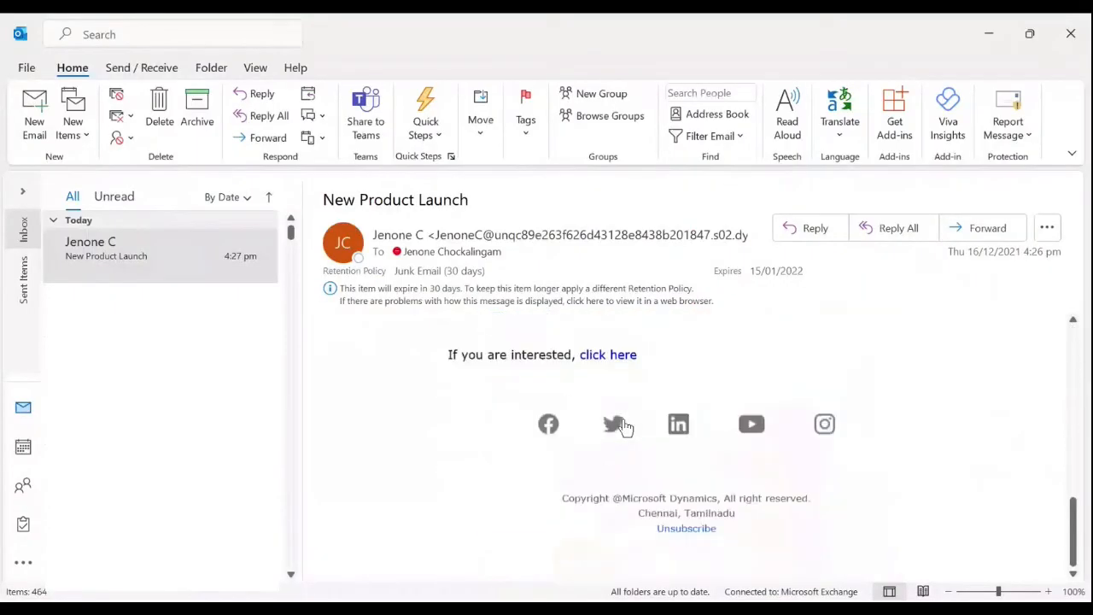
{"action": "scroll", "coordinate": [621, 426], "scroll_direction": "up", "scroll_amount": 10}
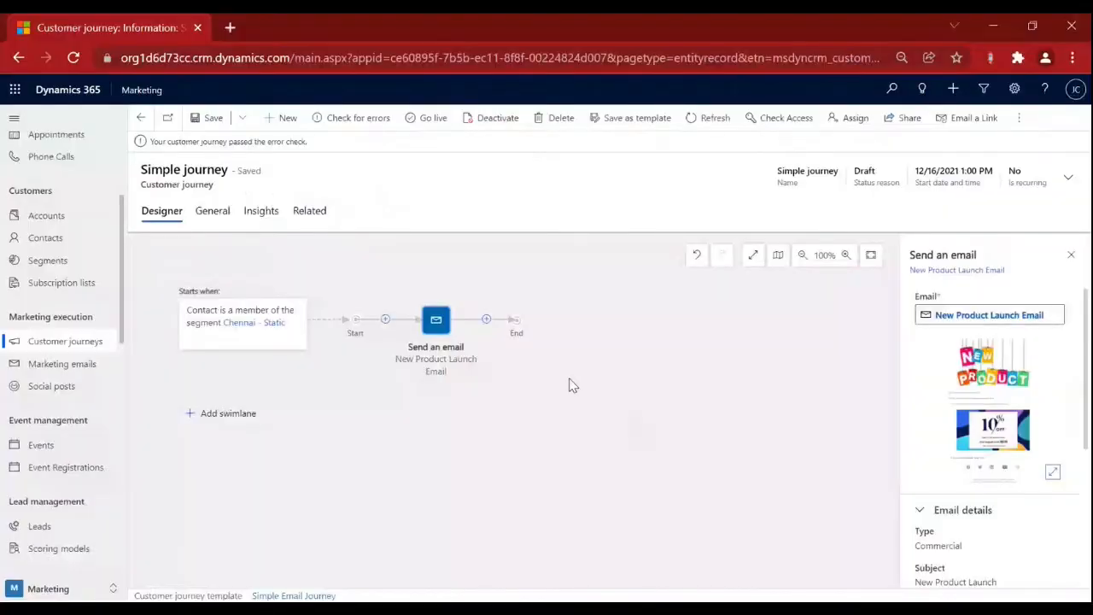
{"action": "left_click", "coordinate": [262, 212]}
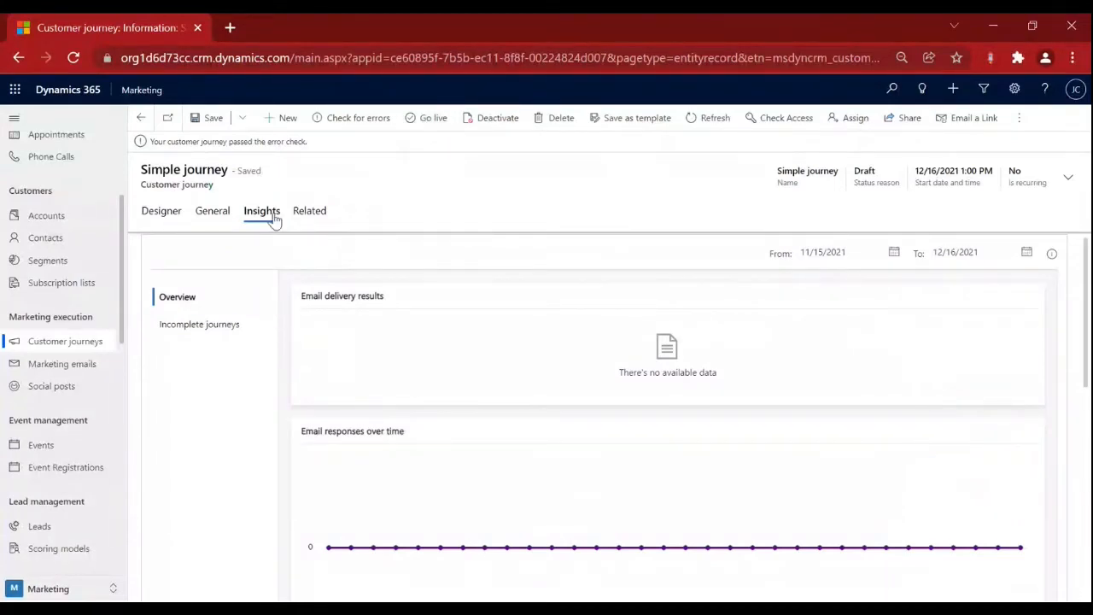
Review the empty Insights charts, then return to the Demo - Customer Journey slide show.
{"action": "scroll", "coordinate": [451, 343], "scroll_direction": "down", "scroll_amount": 1}
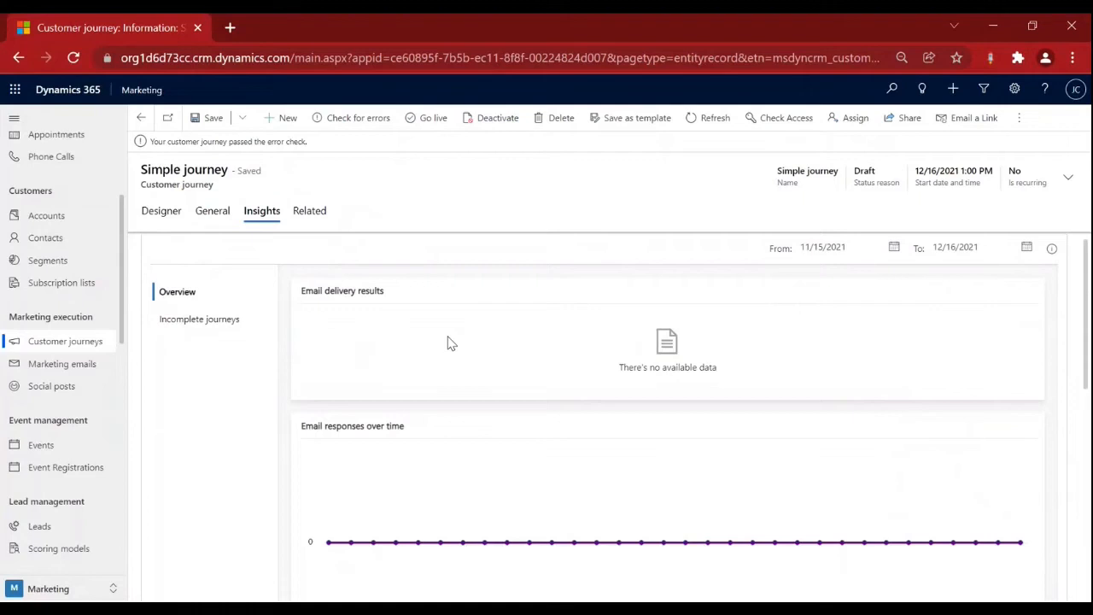
{"action": "scroll", "coordinate": [452, 343], "scroll_direction": "down", "scroll_amount": 6}
{"action": "scroll", "coordinate": [449, 341], "scroll_direction": "up", "scroll_amount": 7}
{"action": "mouse_move", "coordinate": [395, 304]}
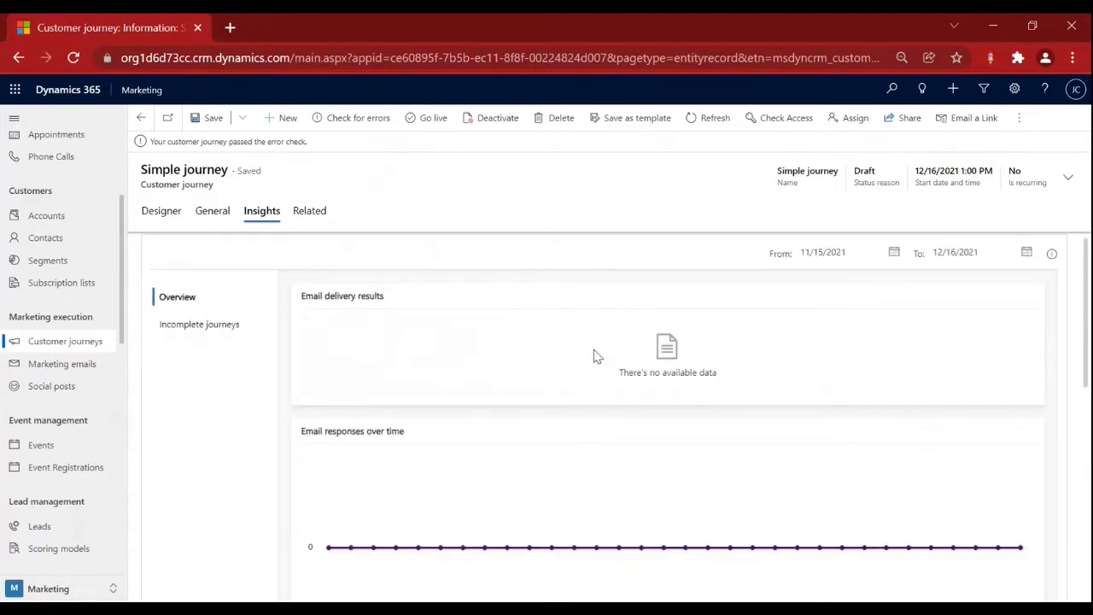
{"action": "scroll", "coordinate": [595, 356], "scroll_direction": "down", "scroll_amount": 3}
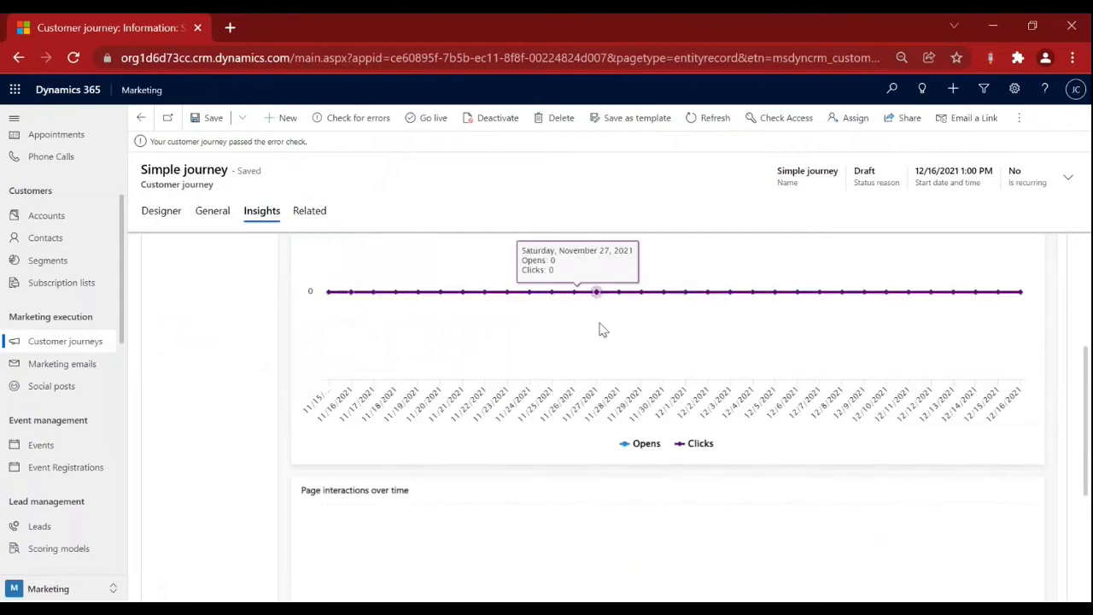
{"action": "scroll", "coordinate": [606, 334], "scroll_direction": "up", "scroll_amount": 1}
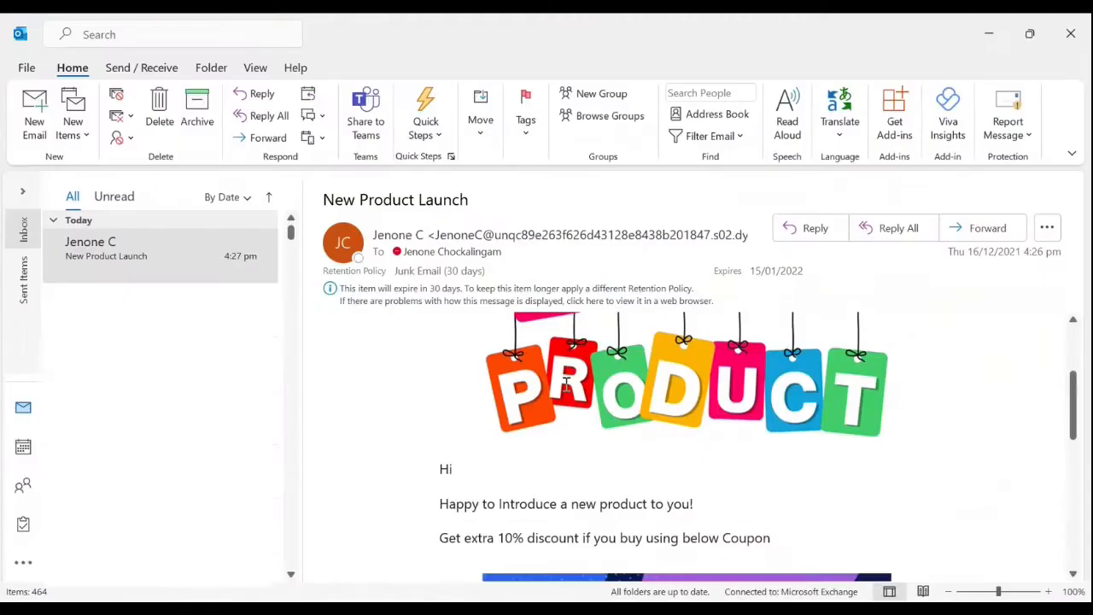
{"action": "scroll", "coordinate": [589, 376], "scroll_direction": "down", "scroll_amount": 10}
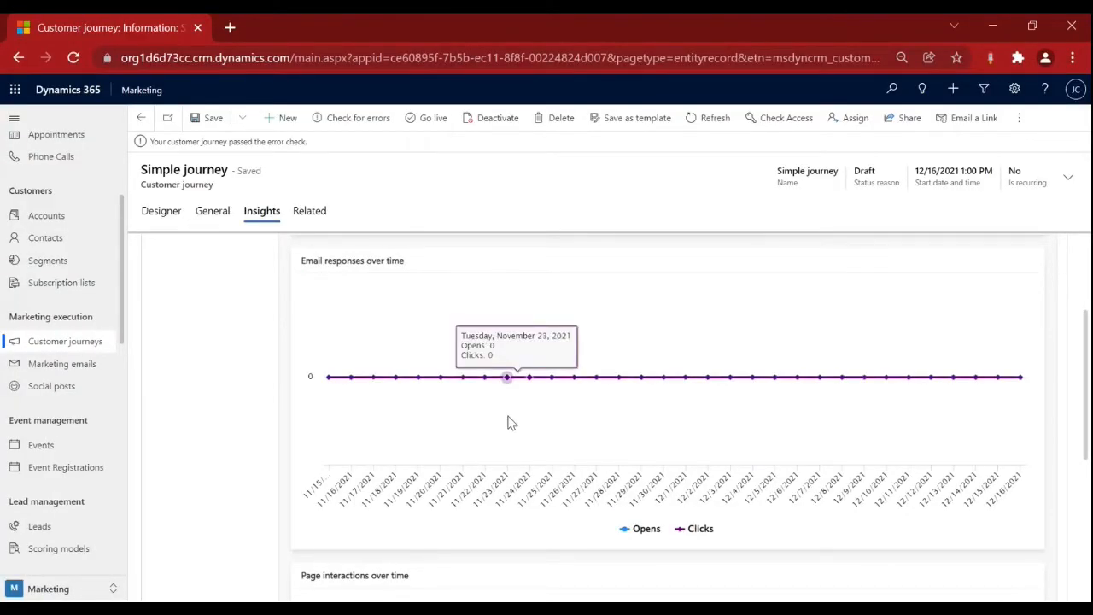
{"action": "scroll", "coordinate": [509, 423], "scroll_direction": "down", "scroll_amount": 4}
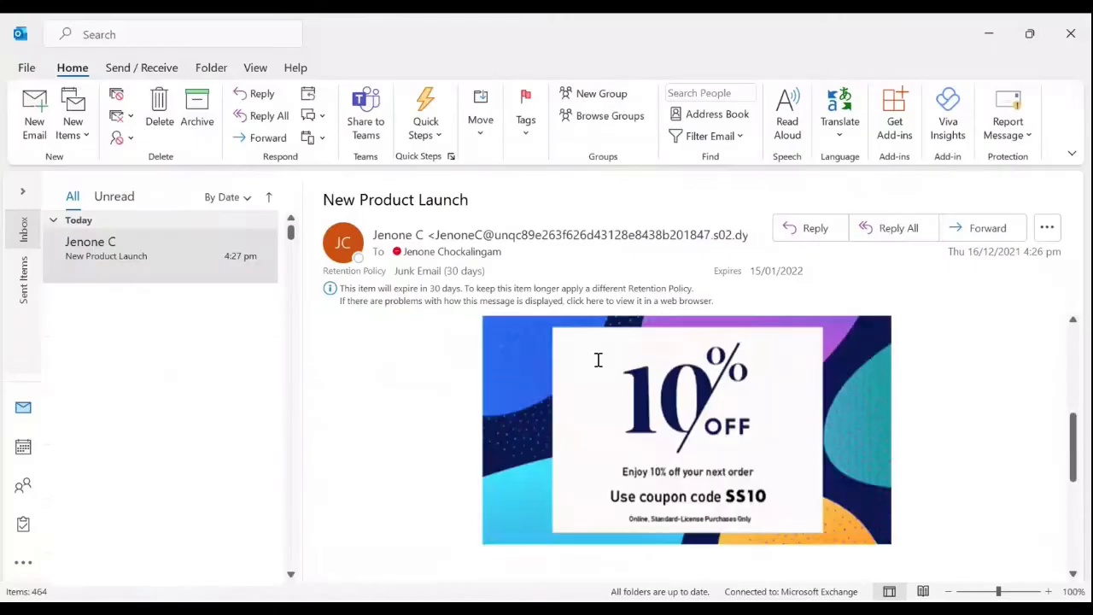
{"action": "scroll", "coordinate": [597, 359], "scroll_direction": "up", "scroll_amount": 10}
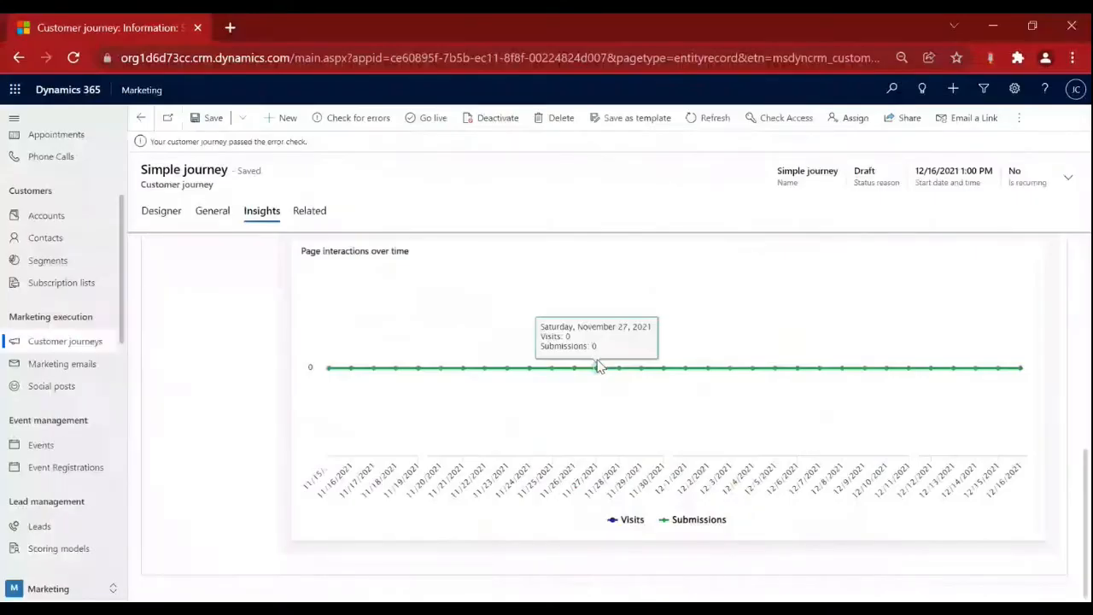
{"action": "scroll", "coordinate": [946, 333], "scroll_direction": "up", "scroll_amount": 4}
{"action": "scroll", "coordinate": [946, 333], "scroll_direction": "up", "scroll_amount": 1}
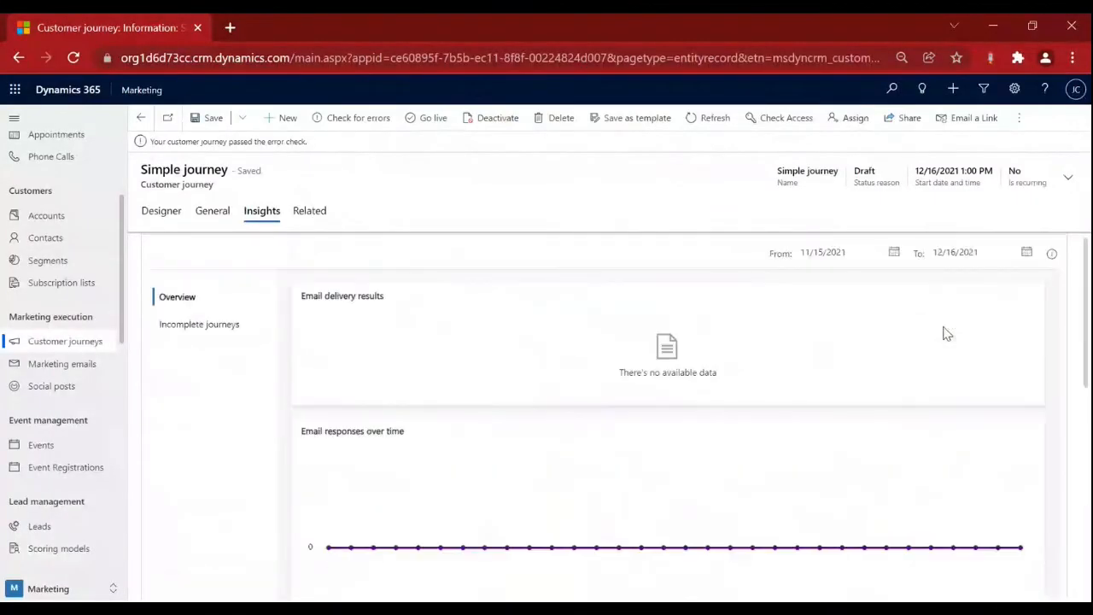
{"action": "key", "text": "alt+Tab"}
{"action": "key", "text": "alt+Tab"}
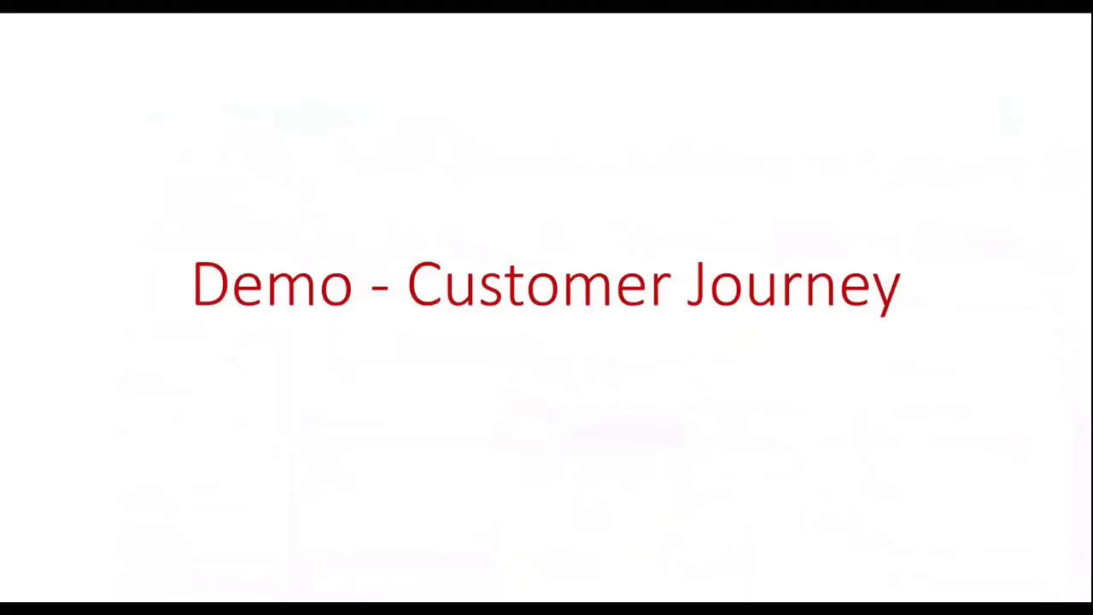
Advance to 'Marketing page with a form - Introduction', then show the received New Product Launch email.
{"action": "key", "text": "Right"}
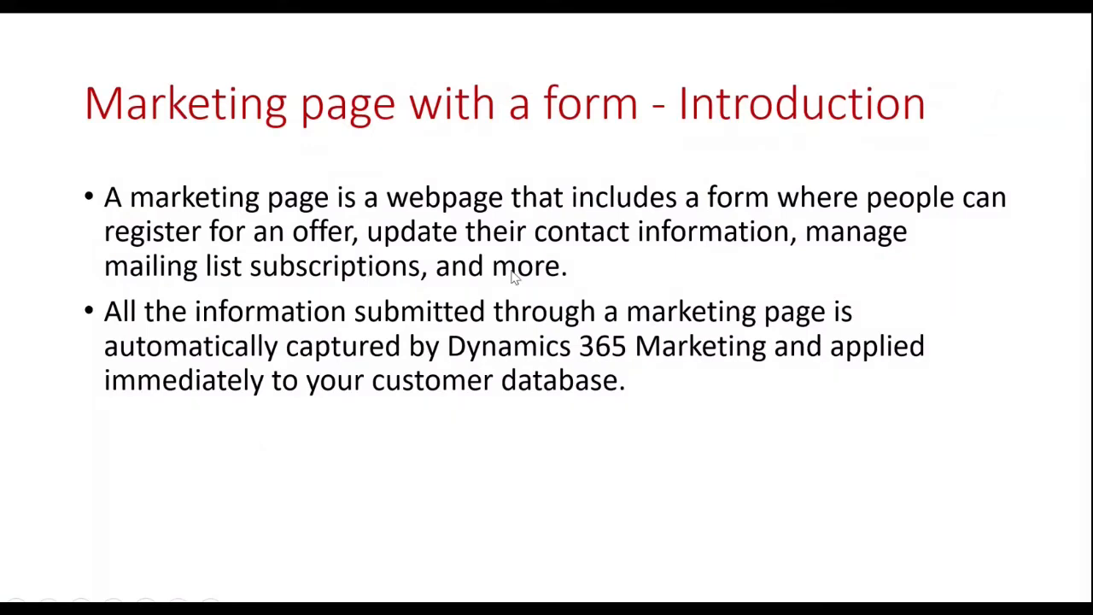
{"action": "key", "text": "alt+Tab"}
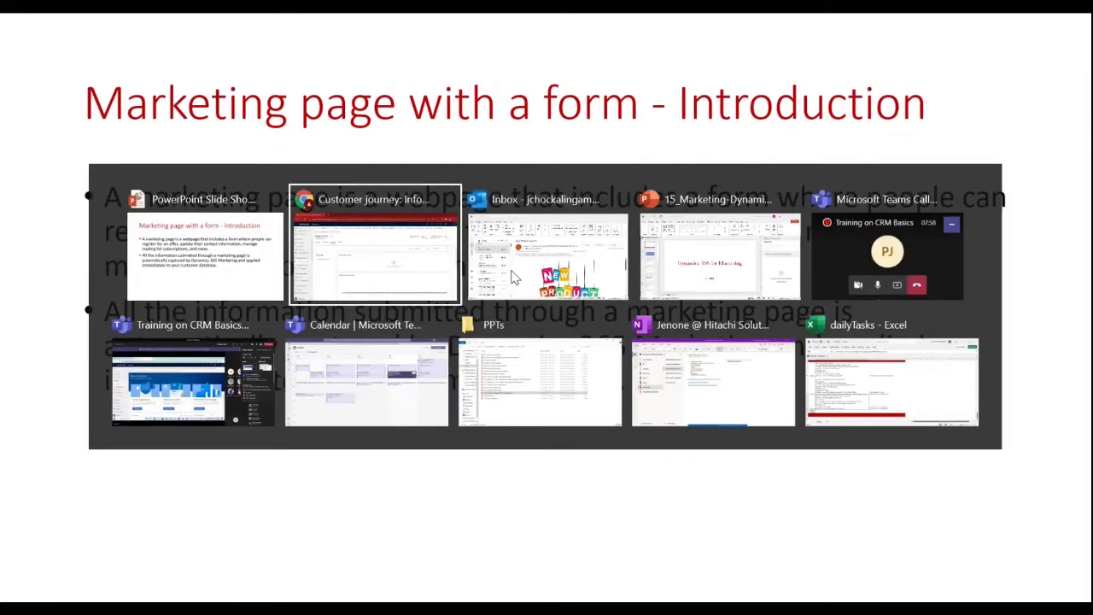
{"action": "left_click", "coordinate": [513, 275]}
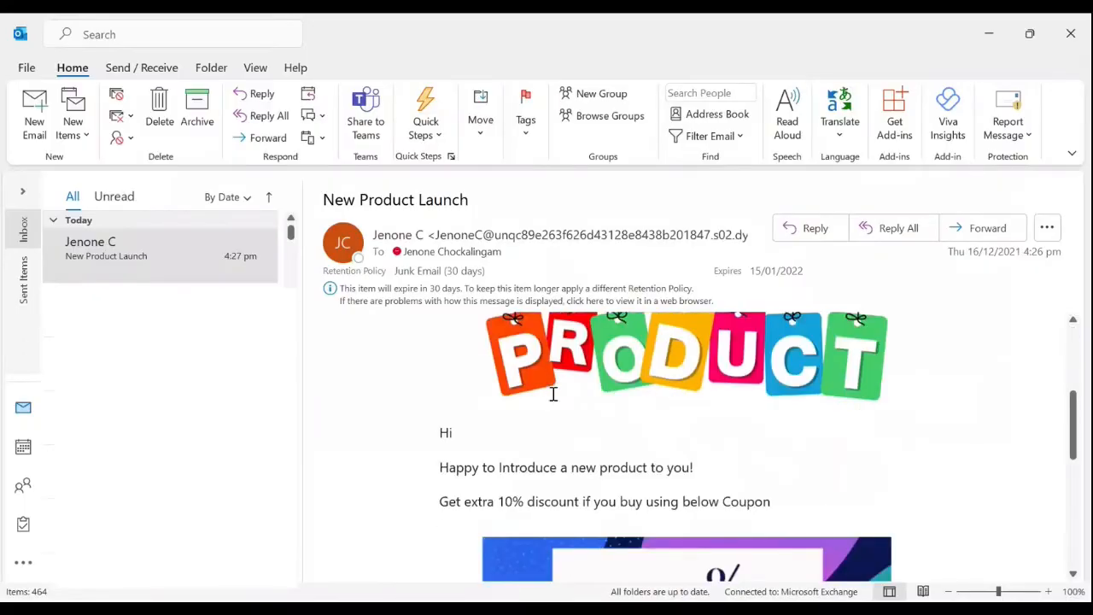
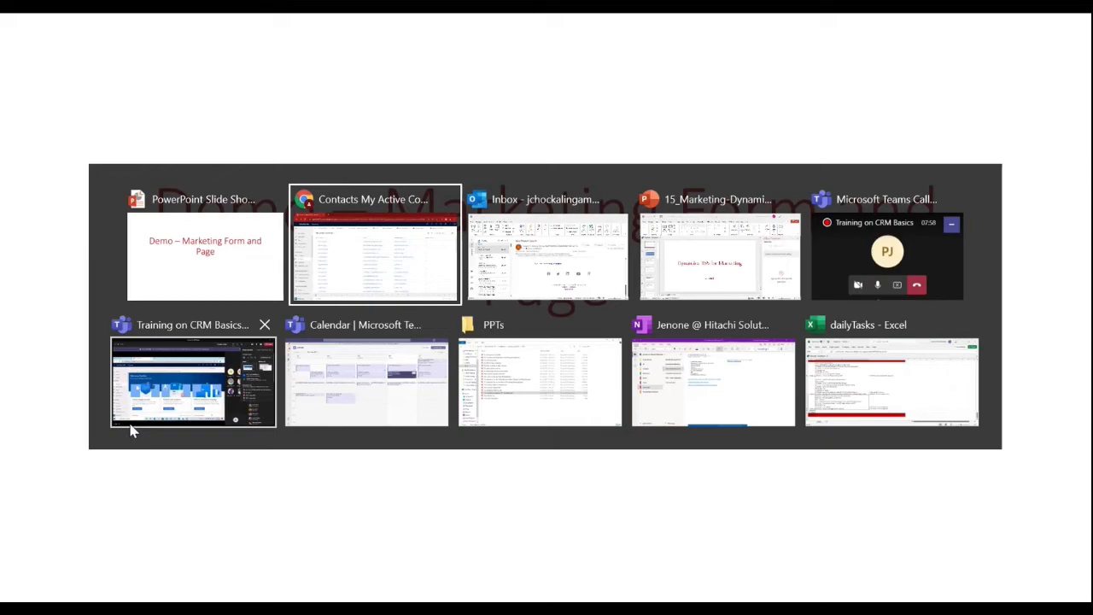
Open the Simple Form record from the Marketing forms list.
{"action": "key", "text": "alt+Tab"}
{"action": "scroll", "coordinate": [86, 439], "scroll_direction": "down", "scroll_amount": 3}
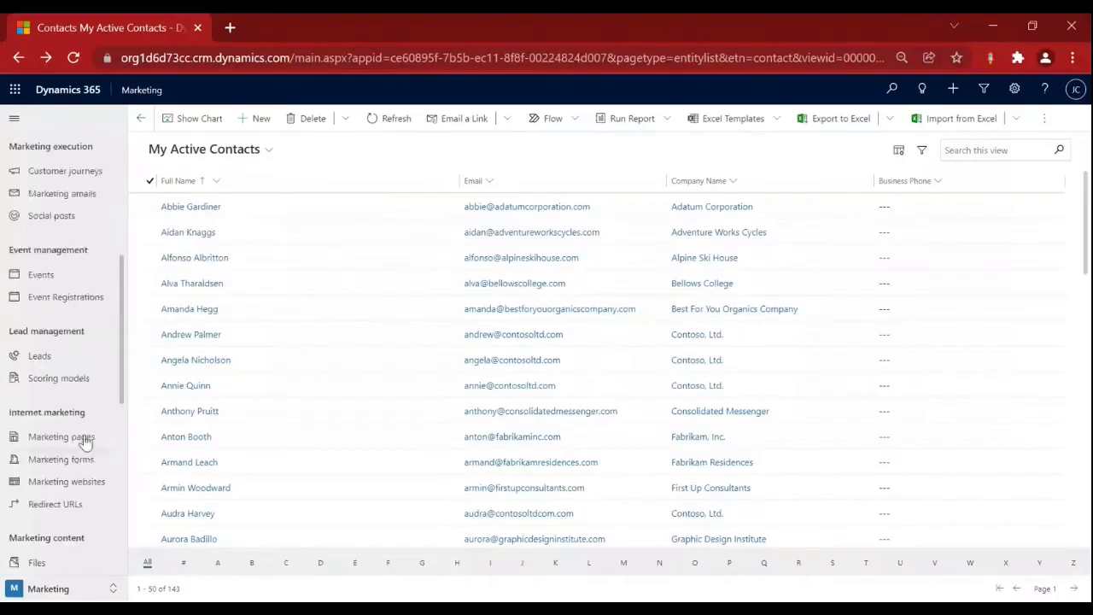
{"action": "left_click", "coordinate": [86, 458]}
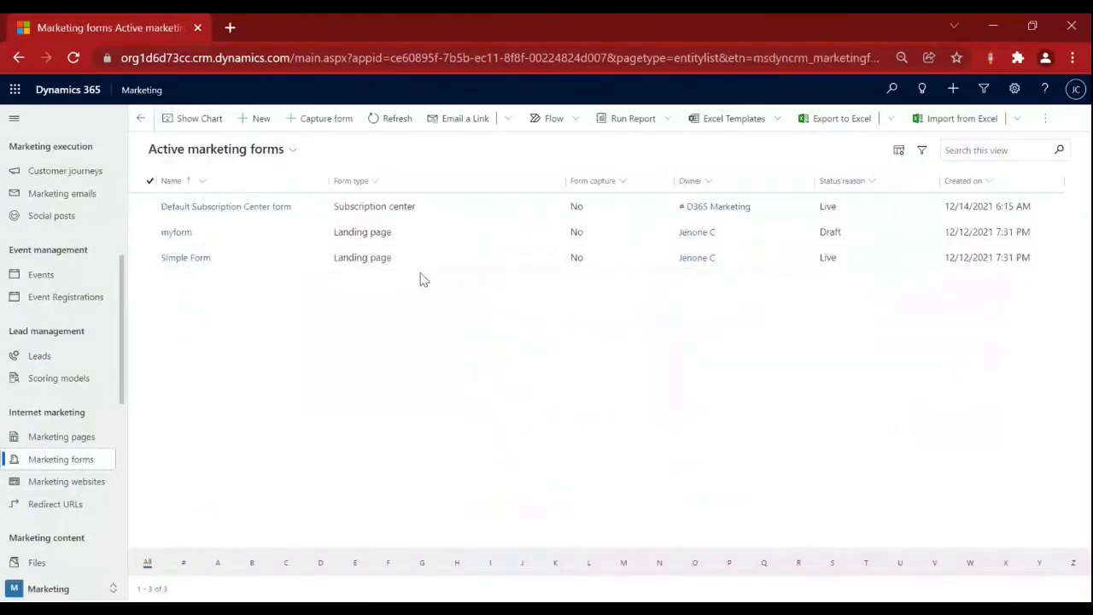
{"action": "left_click", "coordinate": [193, 263]}
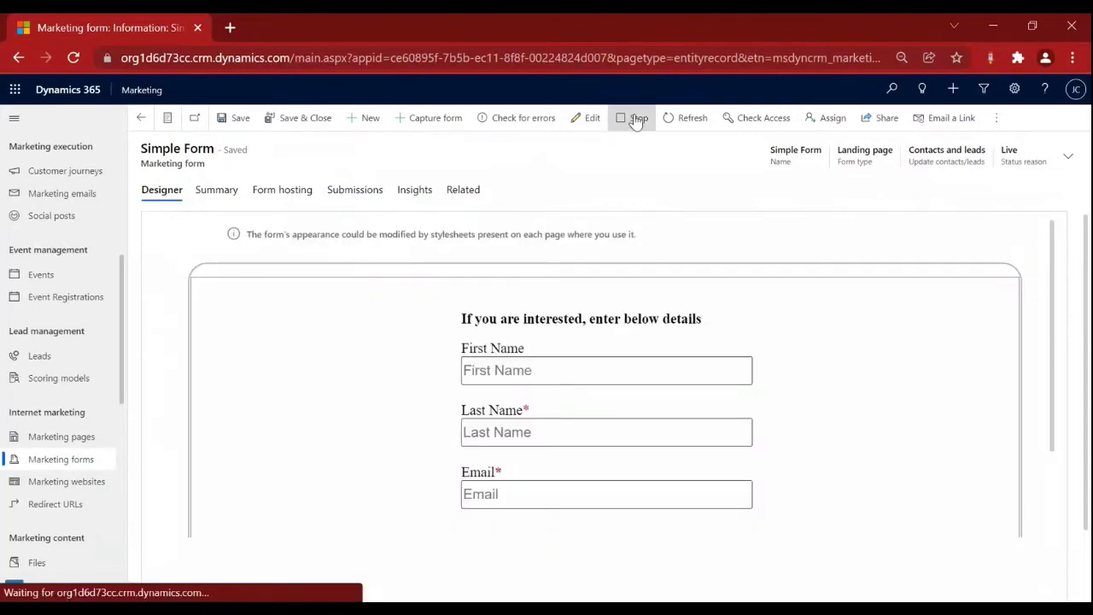
Stop the live Simple Form, review its design, and put it back live.
{"action": "left_click", "coordinate": [636, 121]}
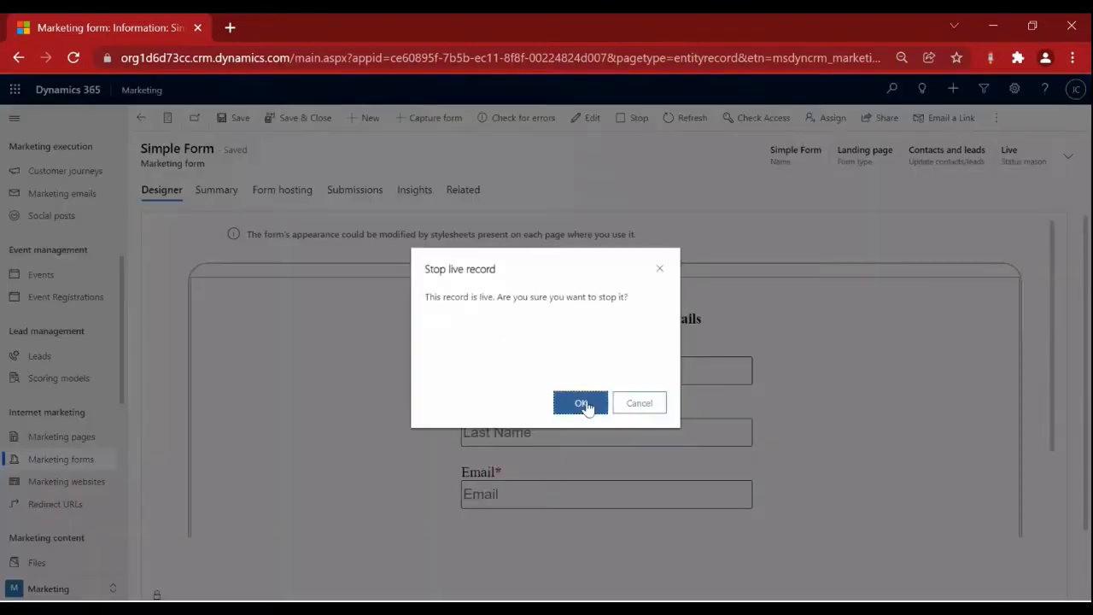
{"action": "left_click", "coordinate": [584, 404]}
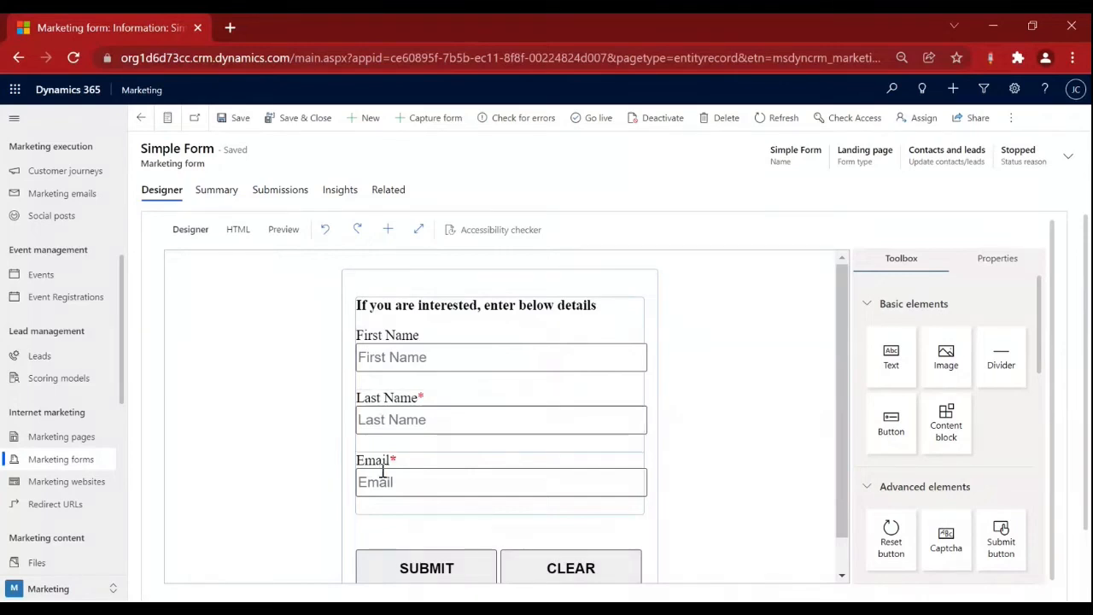
{"action": "scroll", "coordinate": [382, 473], "scroll_direction": "down", "scroll_amount": 1}
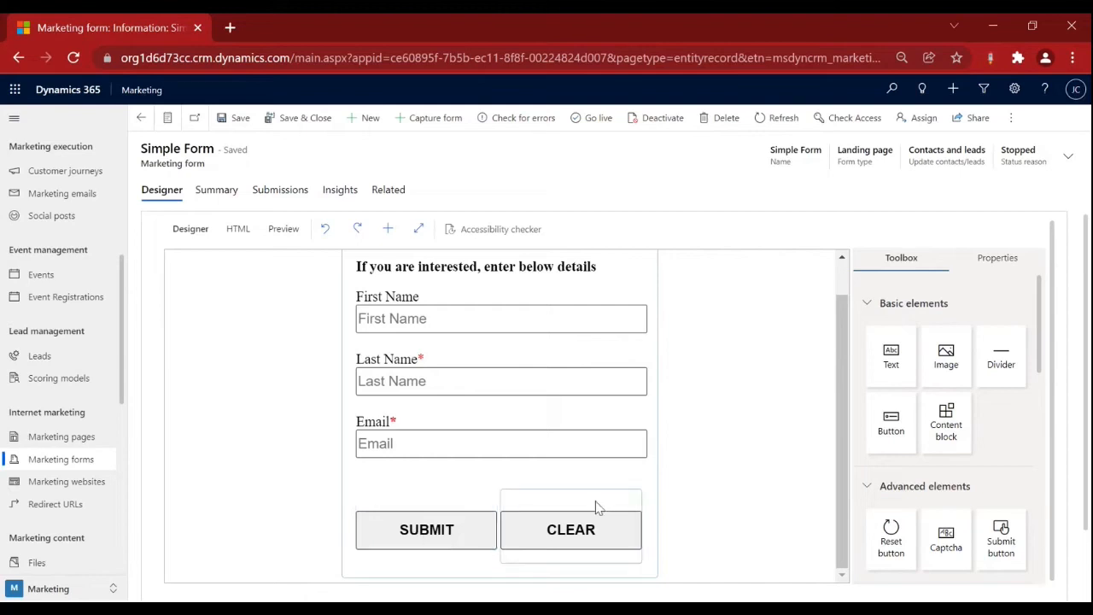
{"action": "scroll", "coordinate": [596, 507], "scroll_direction": "up", "scroll_amount": 1}
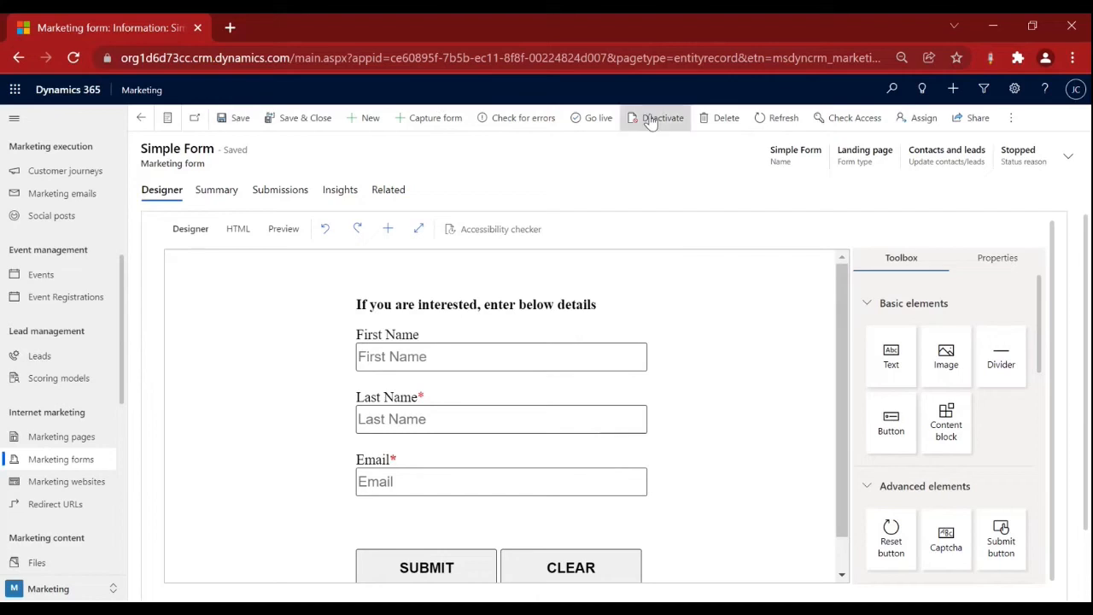
{"action": "left_click", "coordinate": [602, 121]}
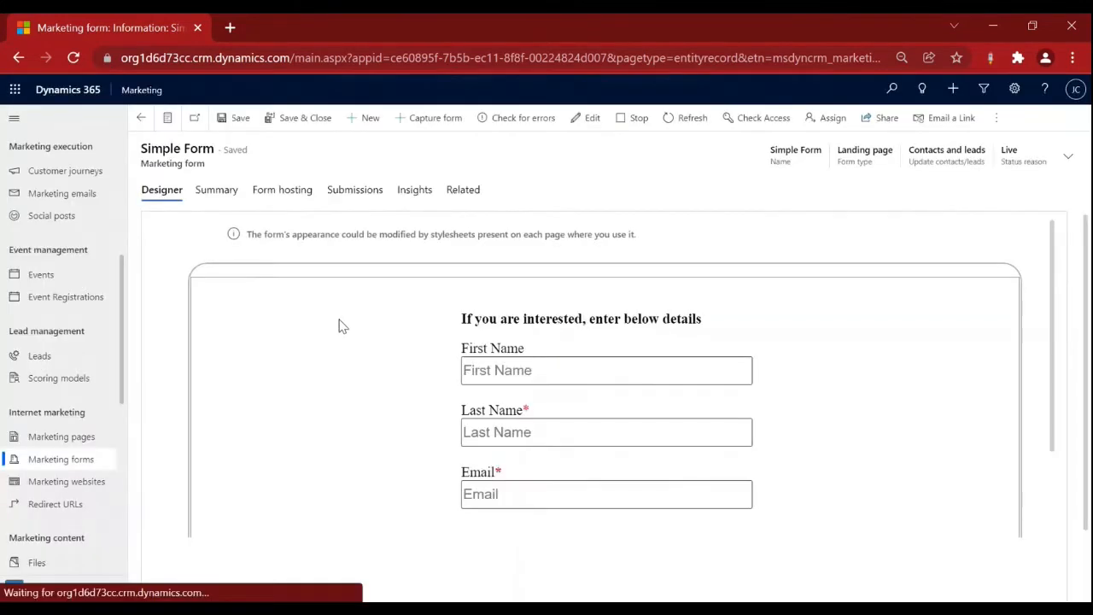
Start a new marketing form, browse the Marketing form templates, and close them without choosing one.
{"action": "left_click", "coordinate": [141, 118]}
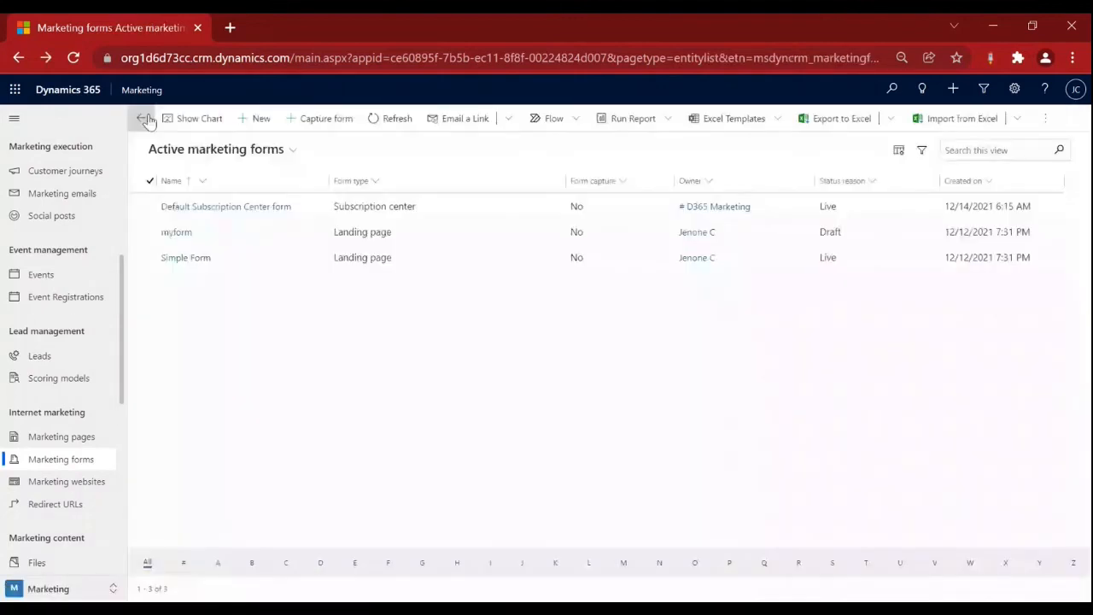
{"action": "left_click", "coordinate": [256, 121]}
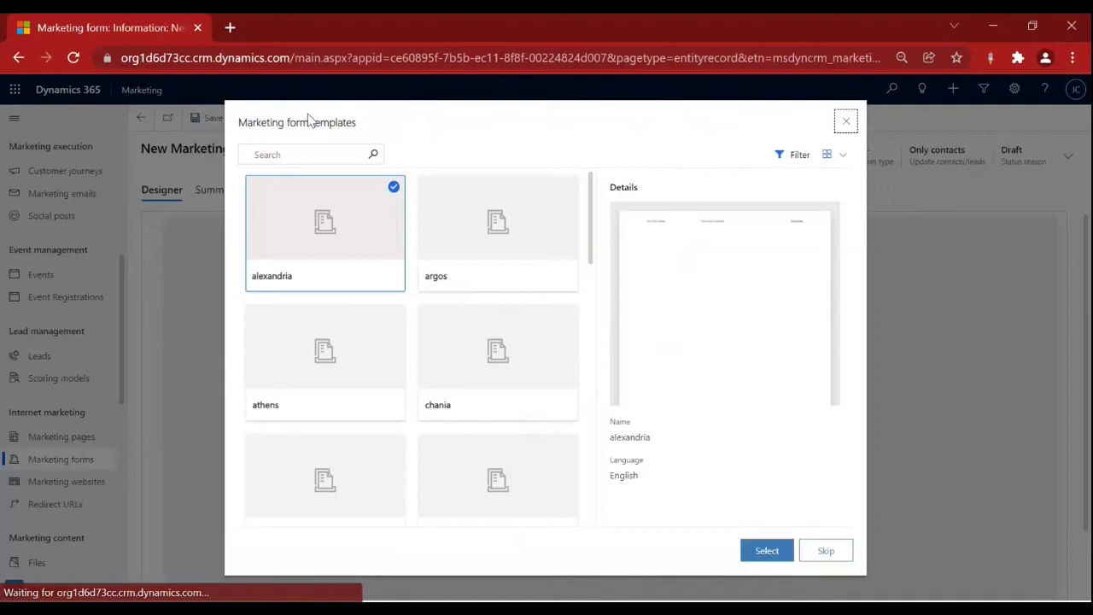
{"action": "scroll", "coordinate": [463, 269], "scroll_direction": "down", "scroll_amount": 3}
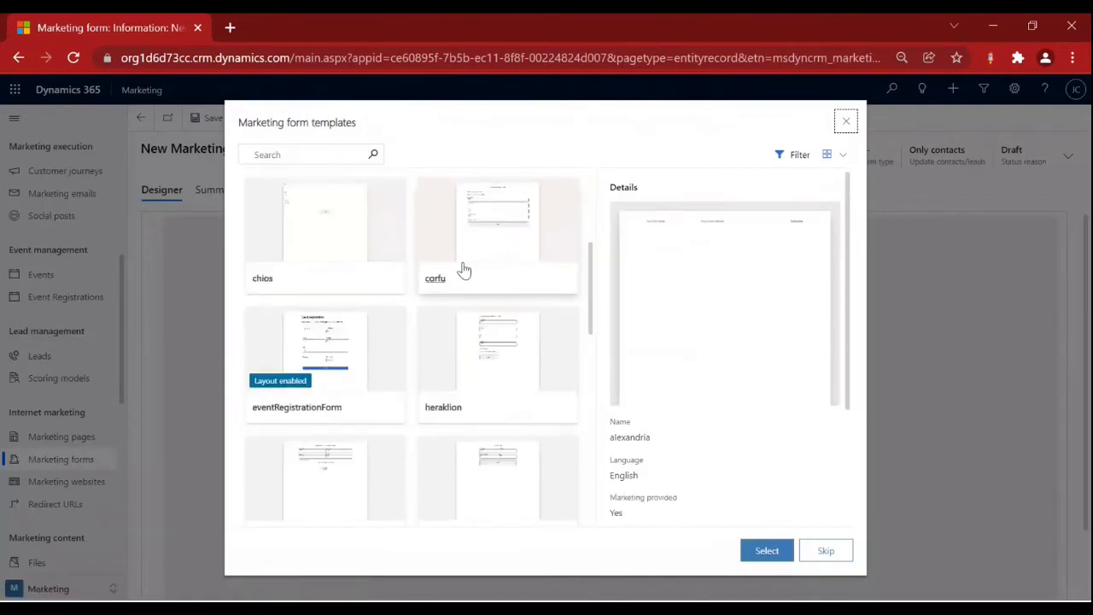
{"action": "scroll", "coordinate": [463, 270], "scroll_direction": "down", "scroll_amount": 3}
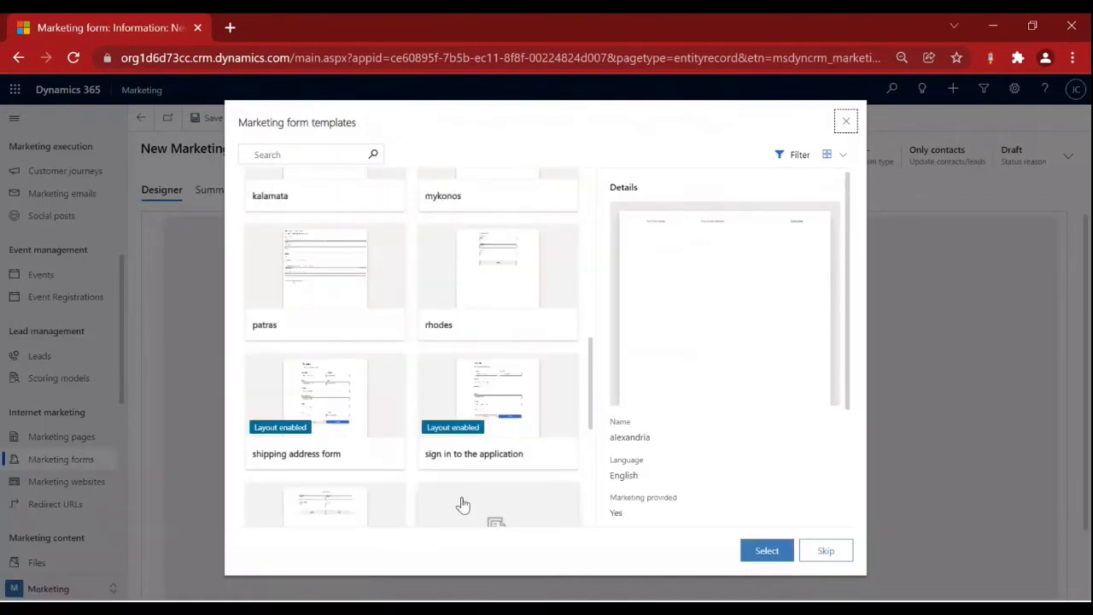
{"action": "scroll", "coordinate": [463, 499], "scroll_direction": "down", "scroll_amount": 4}
{"action": "scroll", "coordinate": [486, 457], "scroll_direction": "up", "scroll_amount": 3}
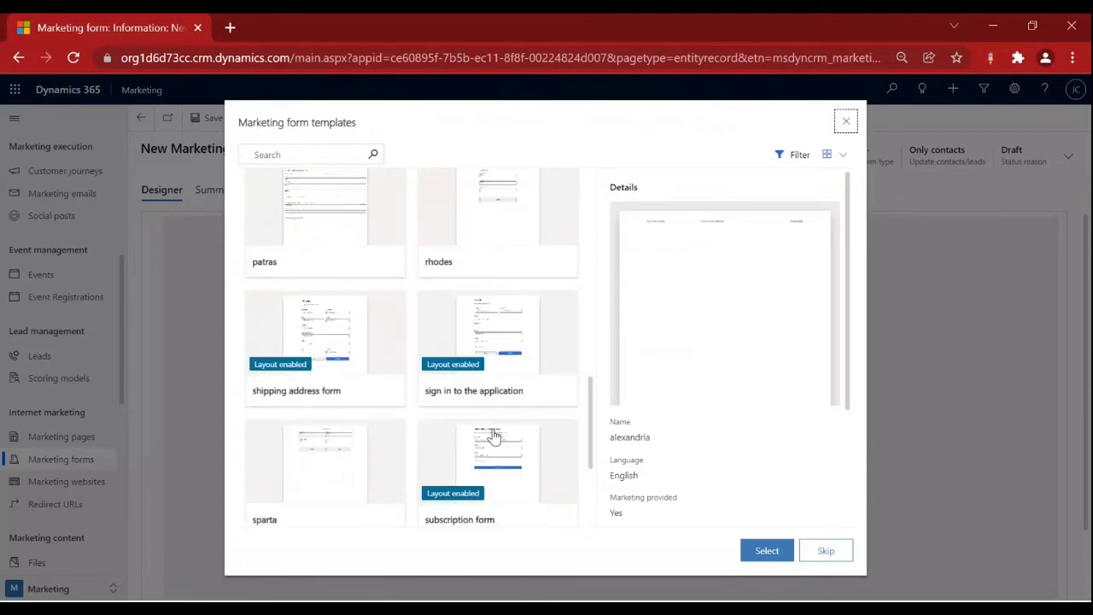
{"action": "scroll", "coordinate": [494, 435], "scroll_direction": "up", "scroll_amount": 10}
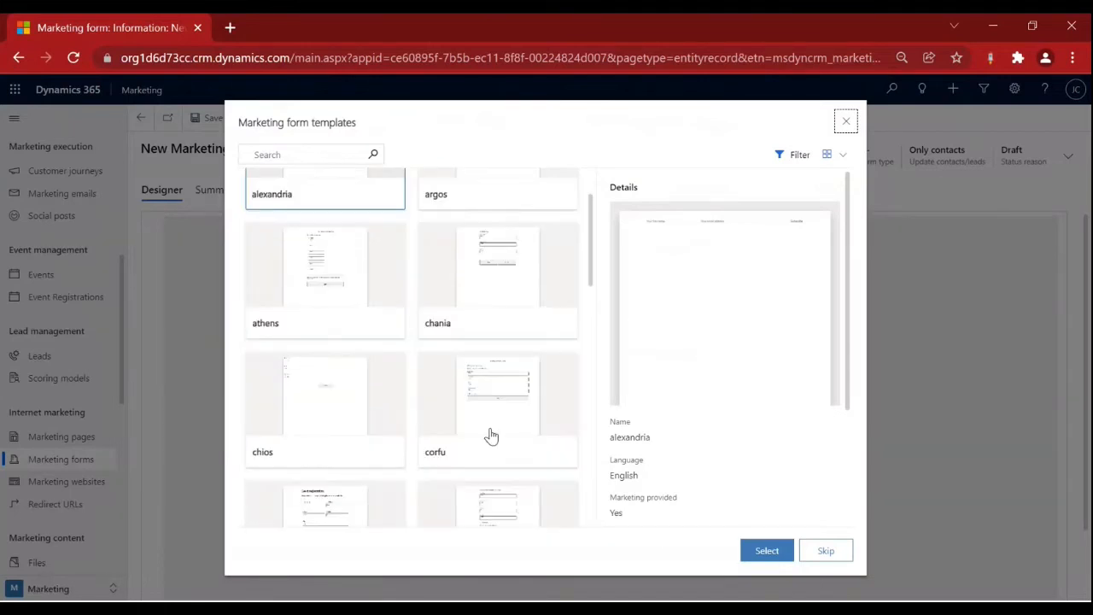
{"action": "left_click", "coordinate": [843, 124]}
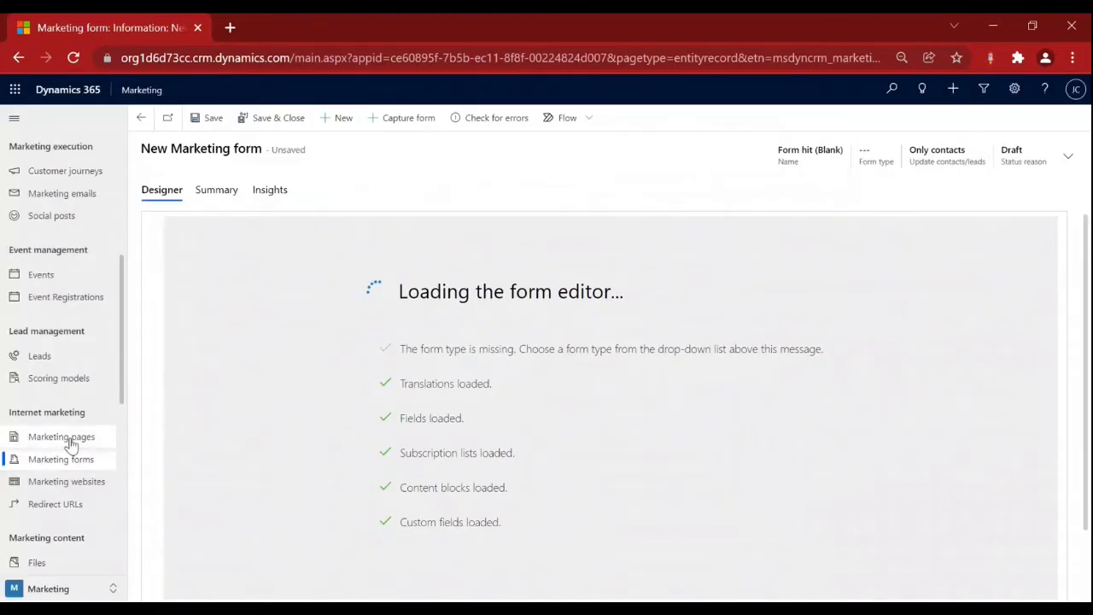
Discard the unsaved new form and open 'New Product launch Marketing page' from Marketing pages.
{"action": "left_click", "coordinate": [61, 436]}
{"action": "left_click", "coordinate": [654, 402]}
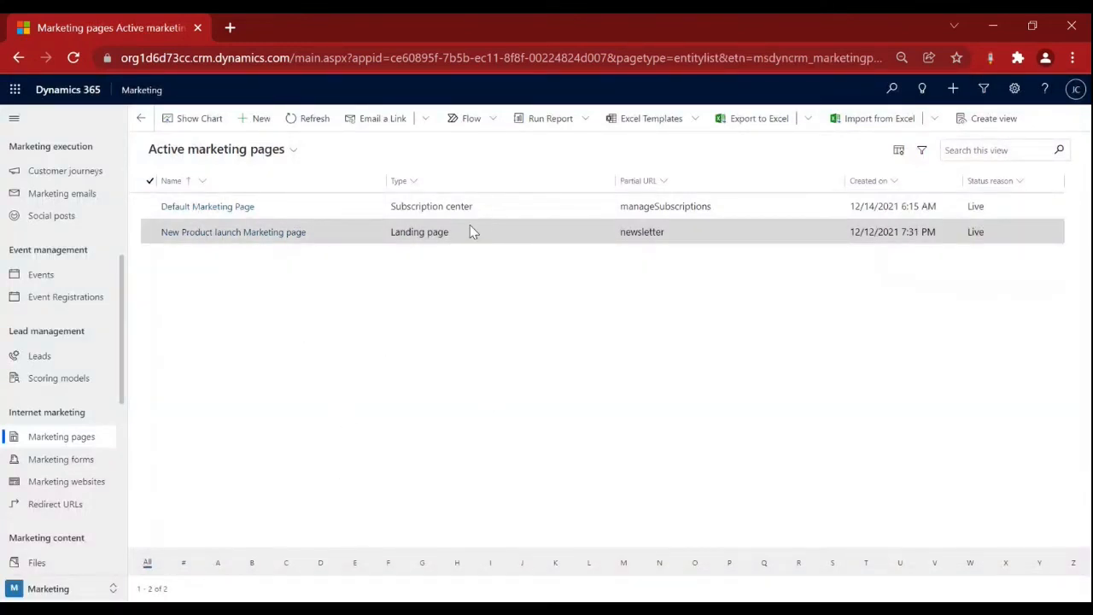
{"action": "left_click", "coordinate": [261, 234]}
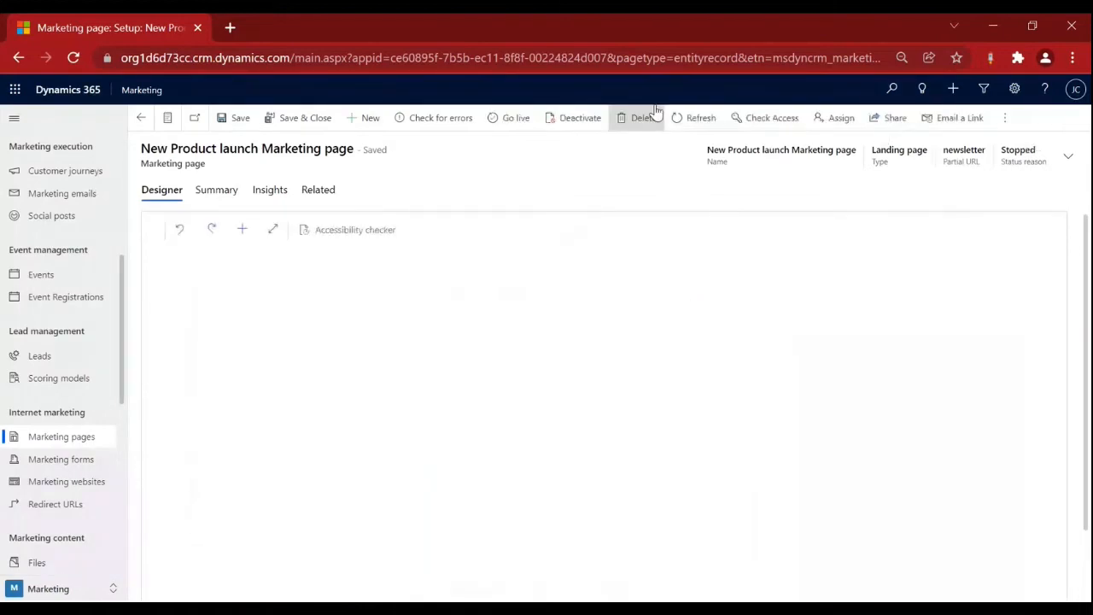
Scroll through the New Product launch Marketing page design to inspect its content.
{"action": "scroll", "coordinate": [624, 395], "scroll_direction": "down", "scroll_amount": 1}
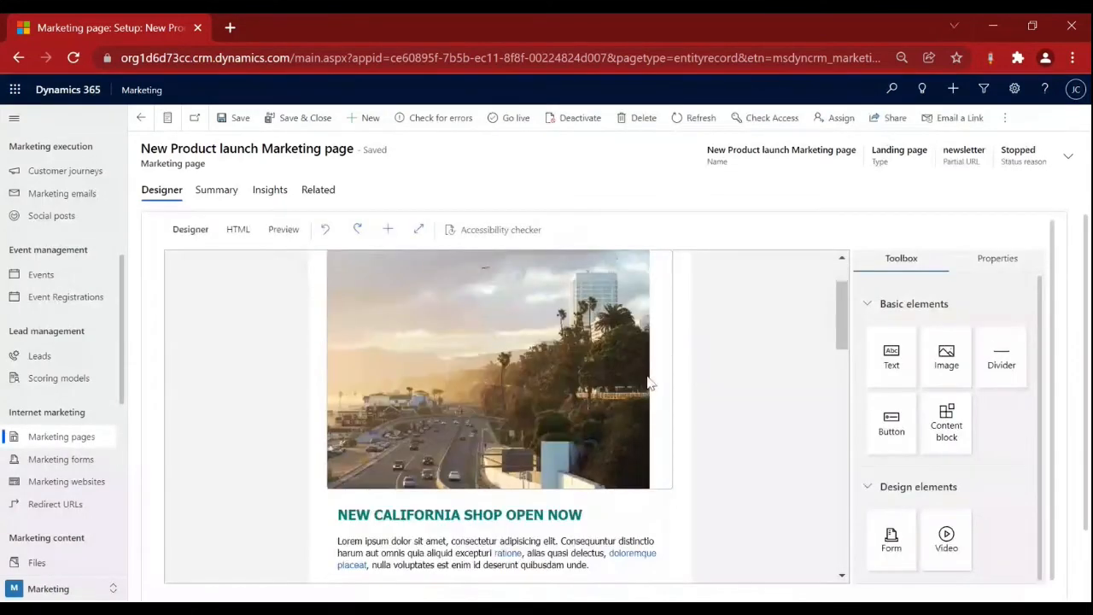
{"action": "scroll", "coordinate": [837, 344], "scroll_direction": "up", "scroll_amount": 1}
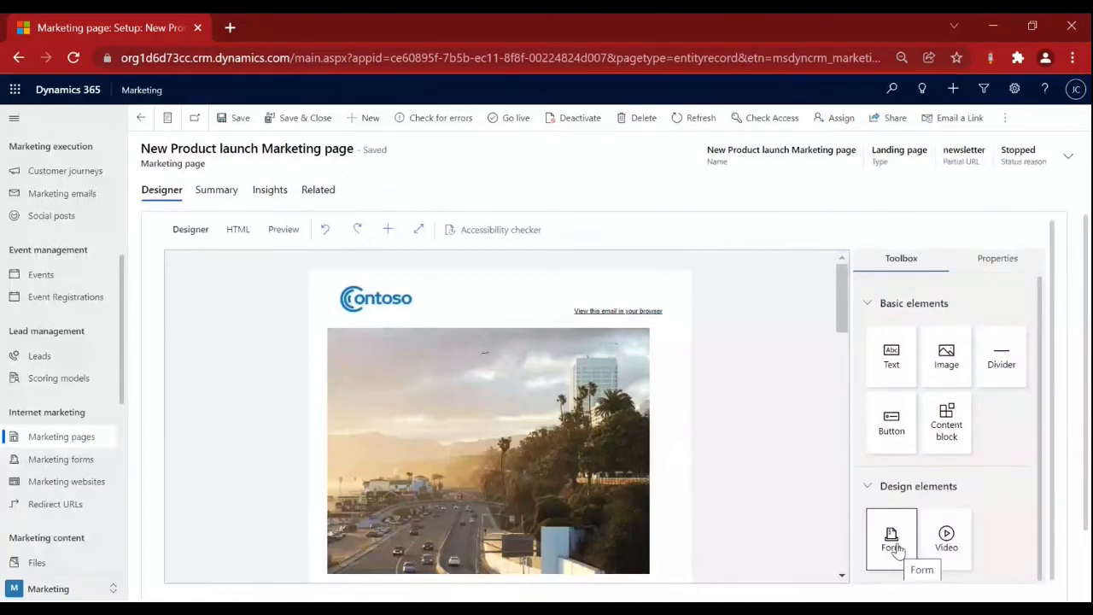
{"action": "scroll", "coordinate": [391, 418], "scroll_direction": "down", "scroll_amount": 1}
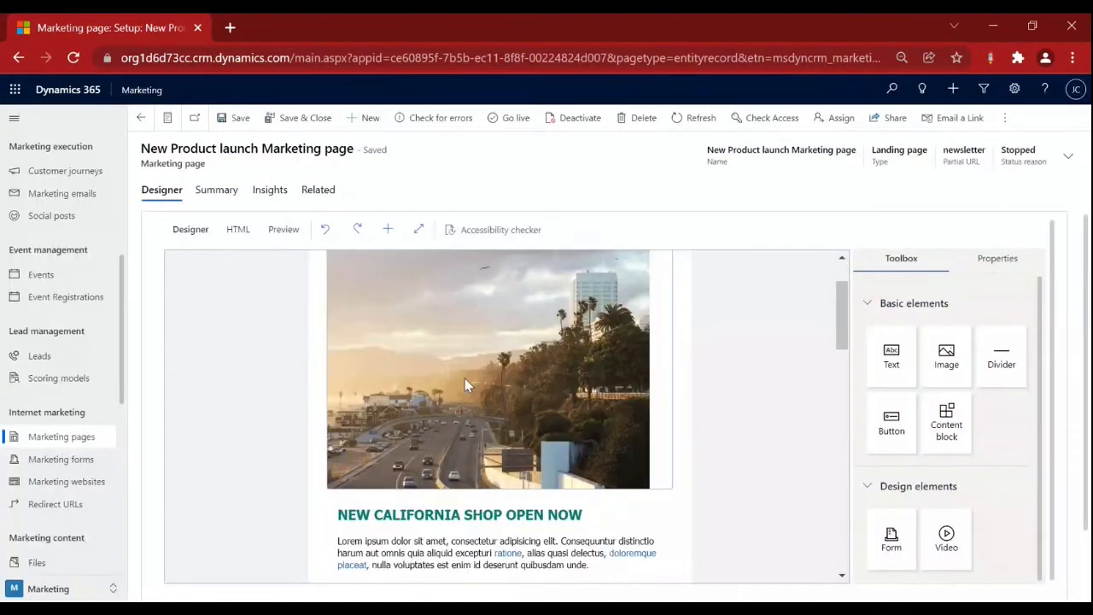
{"action": "scroll", "coordinate": [443, 409], "scroll_direction": "up", "scroll_amount": 1}
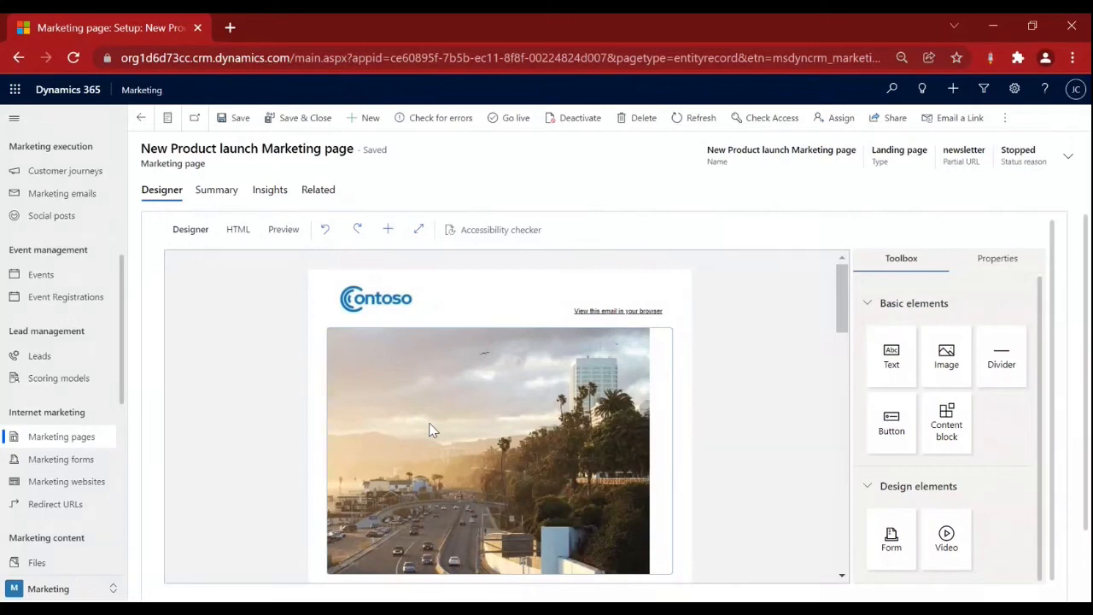
{"action": "scroll", "coordinate": [431, 430], "scroll_direction": "down", "scroll_amount": 2}
{"action": "scroll", "coordinate": [431, 429], "scroll_direction": "down", "scroll_amount": 5}
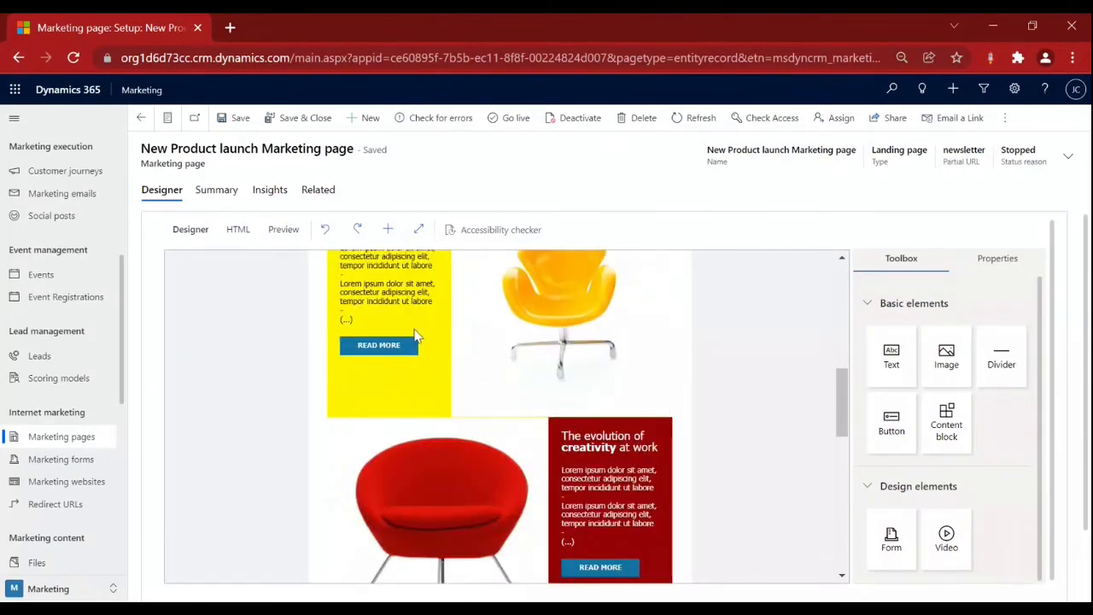
{"action": "scroll", "coordinate": [480, 338], "scroll_direction": "down", "scroll_amount": 4}
{"action": "scroll", "coordinate": [481, 338], "scroll_direction": "down", "scroll_amount": 3}
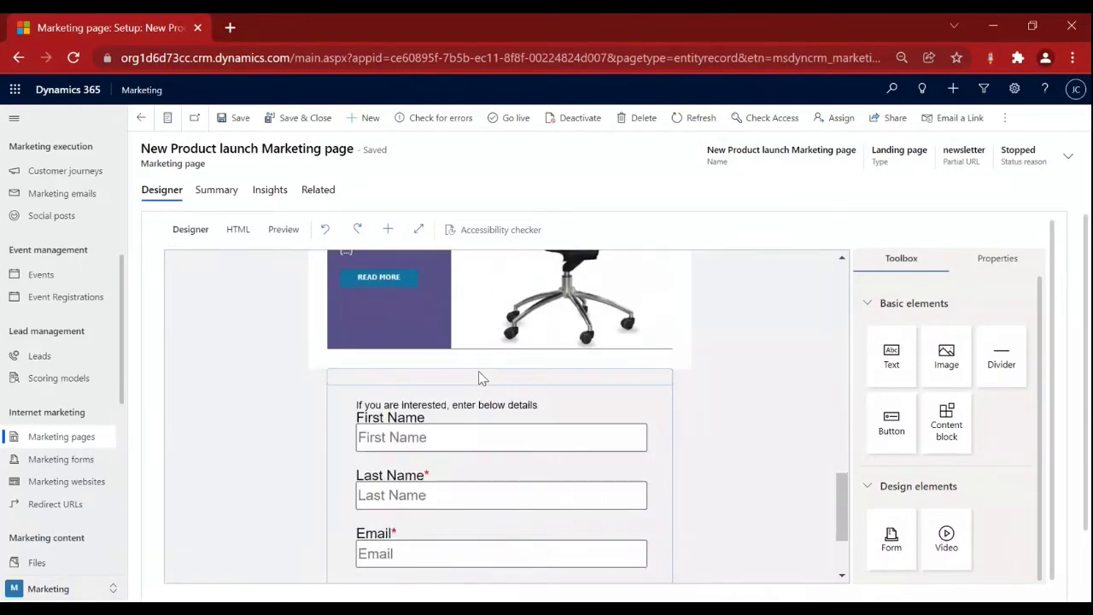
{"action": "scroll", "coordinate": [481, 378], "scroll_direction": "down", "scroll_amount": 2}
{"action": "scroll", "coordinate": [420, 368], "scroll_direction": "up", "scroll_amount": 1}
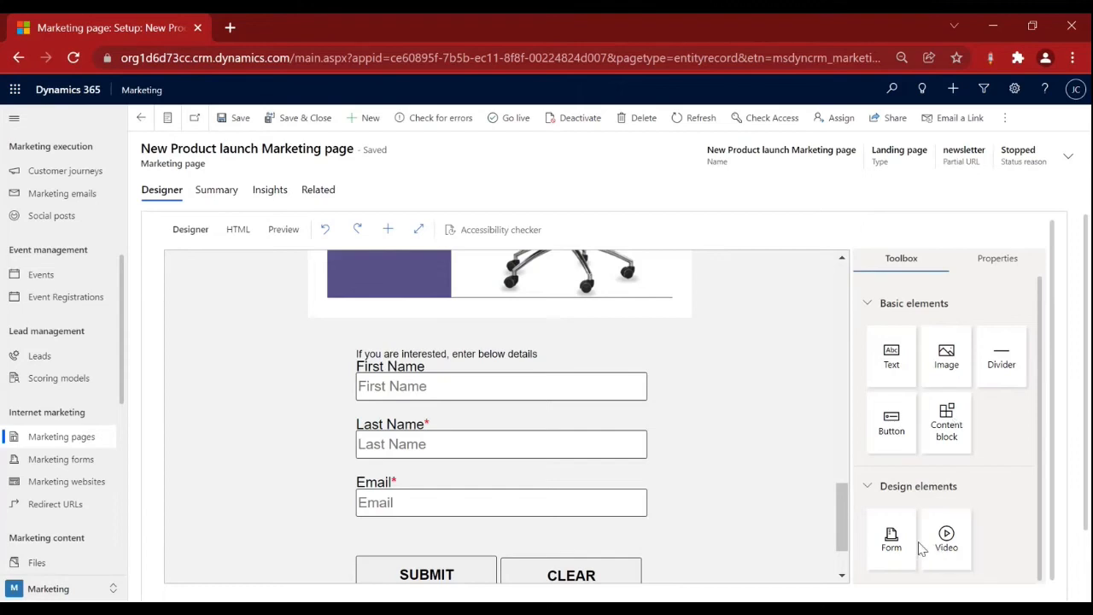
Try placing a form element onto the page and recheck the layout.
{"action": "mouse_move", "coordinate": [908, 546]}
{"action": "left_mouse_down"}
{"action": "mouse_move", "coordinate": [739, 432]}
{"action": "mouse_move", "coordinate": [569, 459]}
{"action": "mouse_move", "coordinate": [530, 381]}
{"action": "mouse_move", "coordinate": [811, 370]}
{"action": "mouse_move", "coordinate": [946, 552]}
{"action": "mouse_move", "coordinate": [920, 536]}
{"action": "mouse_move", "coordinate": [914, 551]}
{"action": "left_mouse_up"}
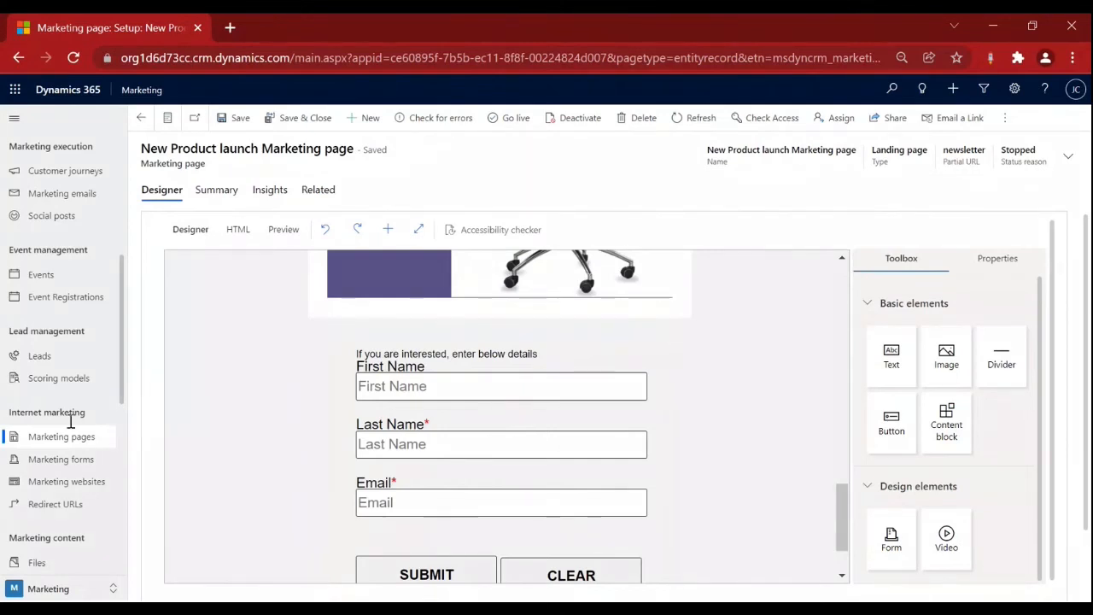
{"action": "scroll", "coordinate": [546, 395], "scroll_direction": "down", "scroll_amount": 1}
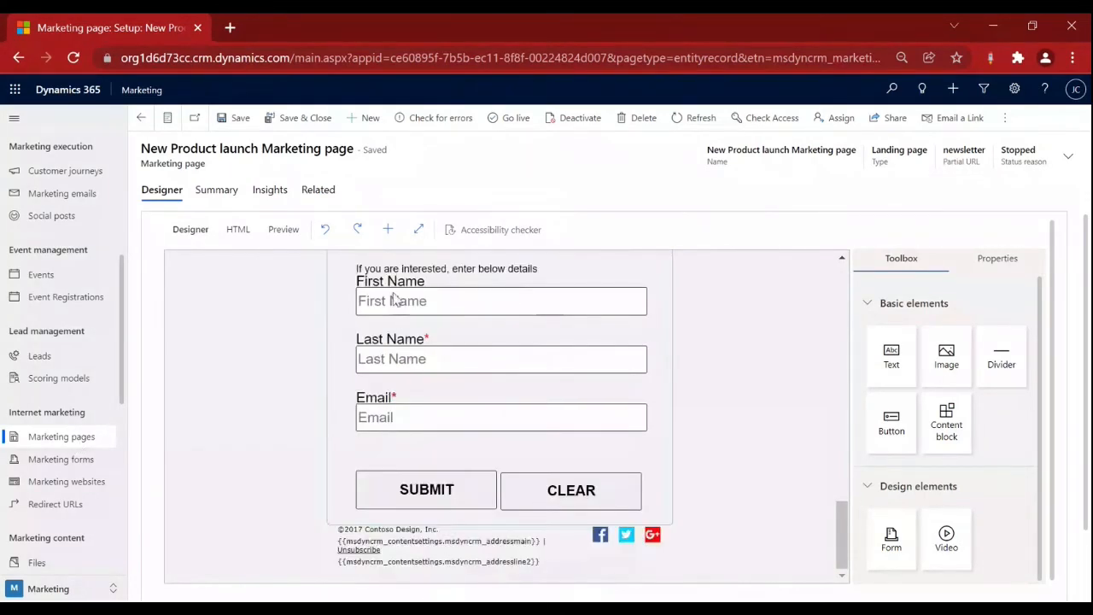
{"action": "scroll", "coordinate": [394, 299], "scroll_direction": "up", "scroll_amount": 1}
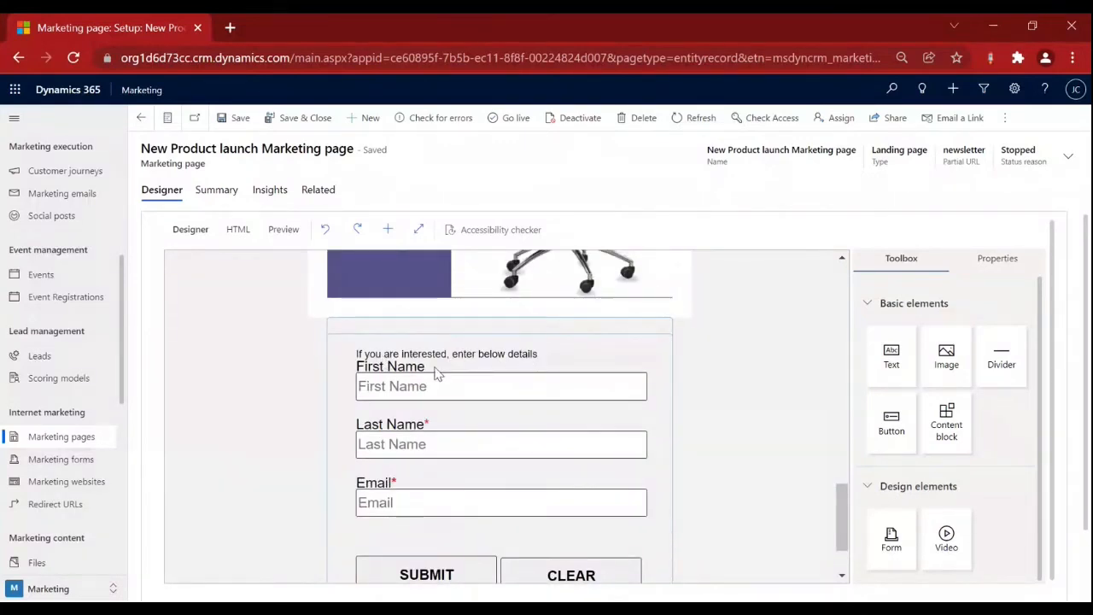
{"action": "scroll", "coordinate": [398, 499], "scroll_direction": "down", "scroll_amount": 1}
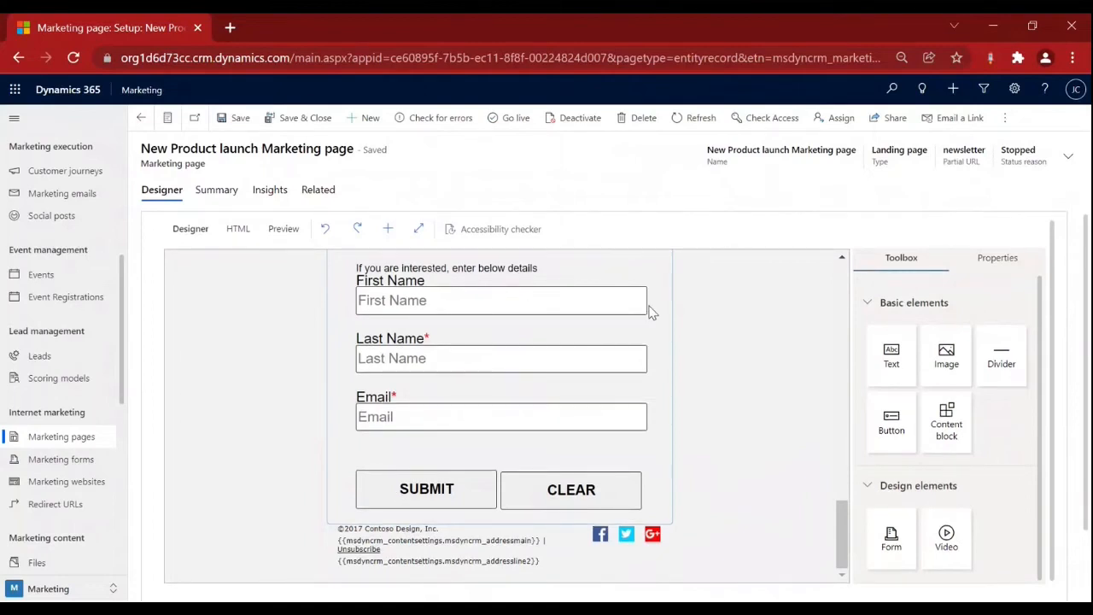
{"action": "scroll", "coordinate": [648, 311], "scroll_direction": "up", "scroll_amount": 5}
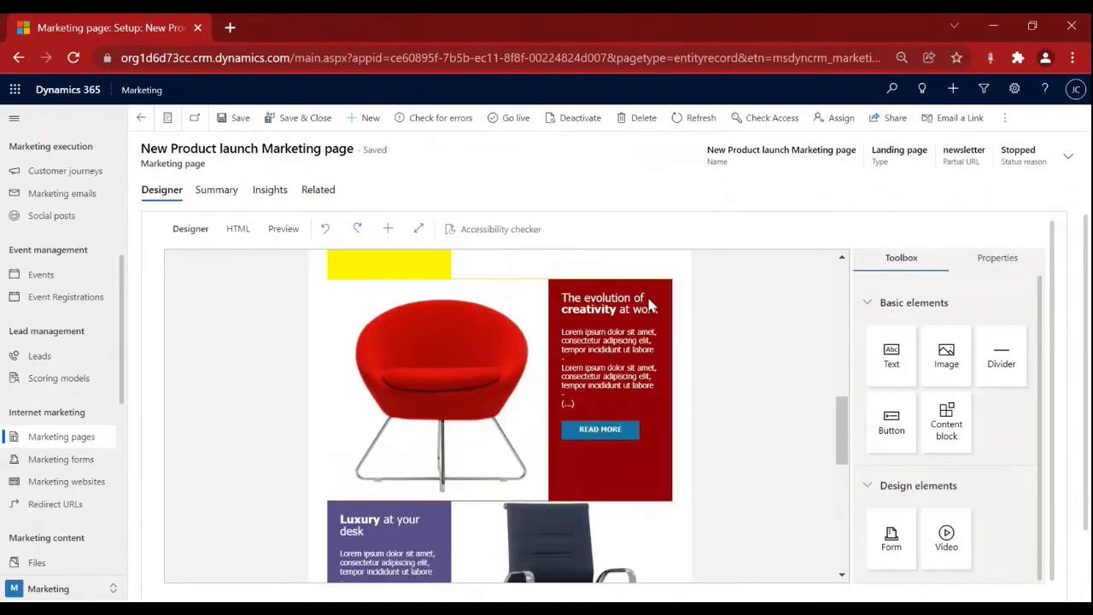
{"action": "scroll", "coordinate": [649, 306], "scroll_direction": "up", "scroll_amount": 5}
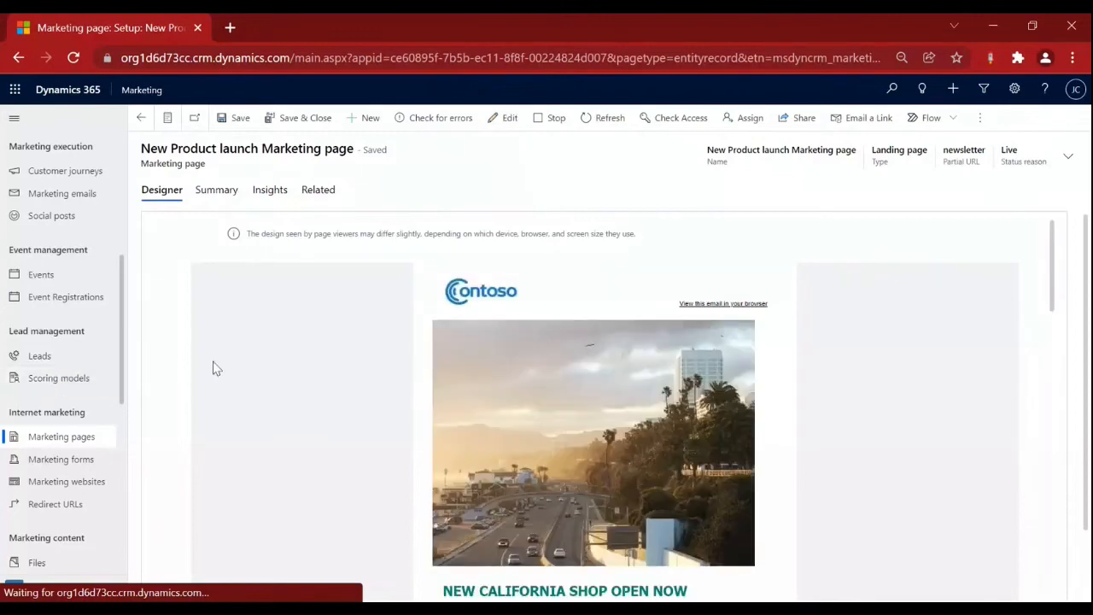
{"action": "key", "text": "alt+Tab"}
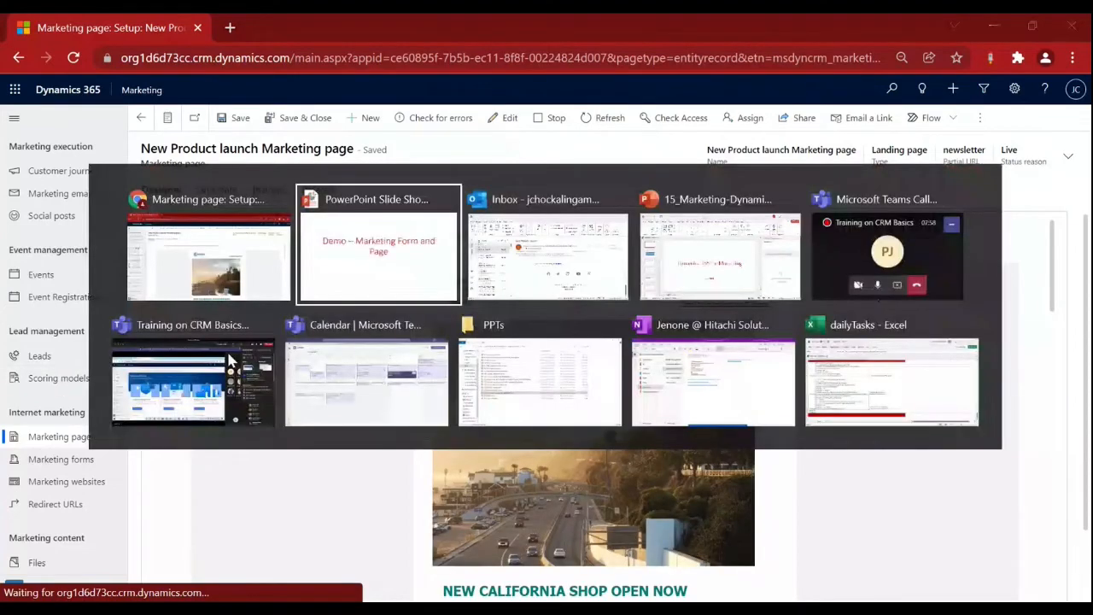
{"action": "key", "text": "alt+Tab"}
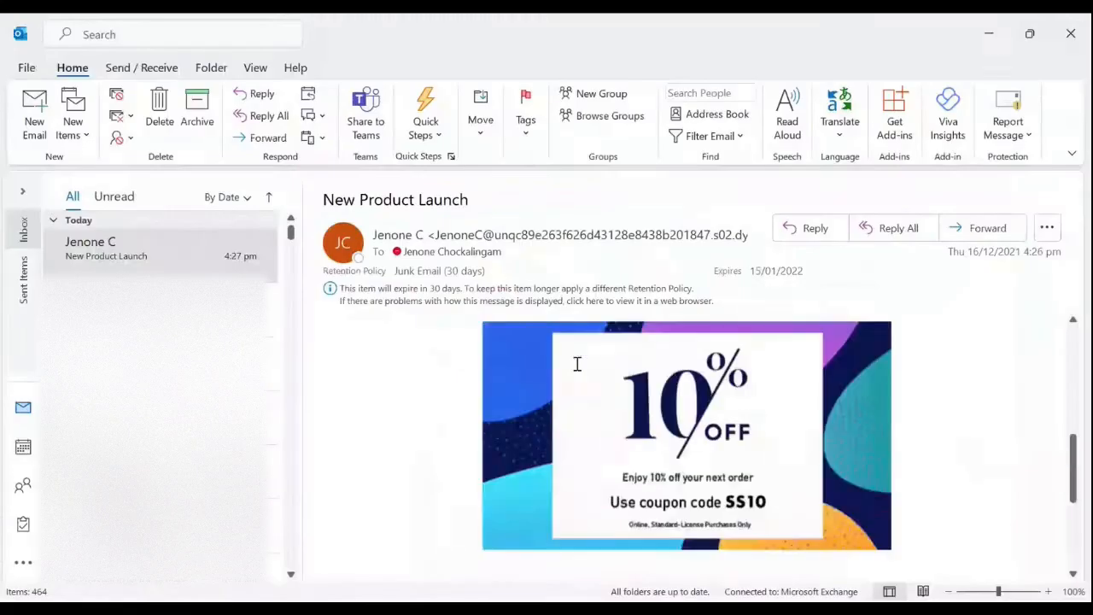
{"action": "scroll", "coordinate": [577, 364], "scroll_direction": "up", "scroll_amount": 3}
{"action": "scroll", "coordinate": [577, 363], "scroll_direction": "down", "scroll_amount": 10}
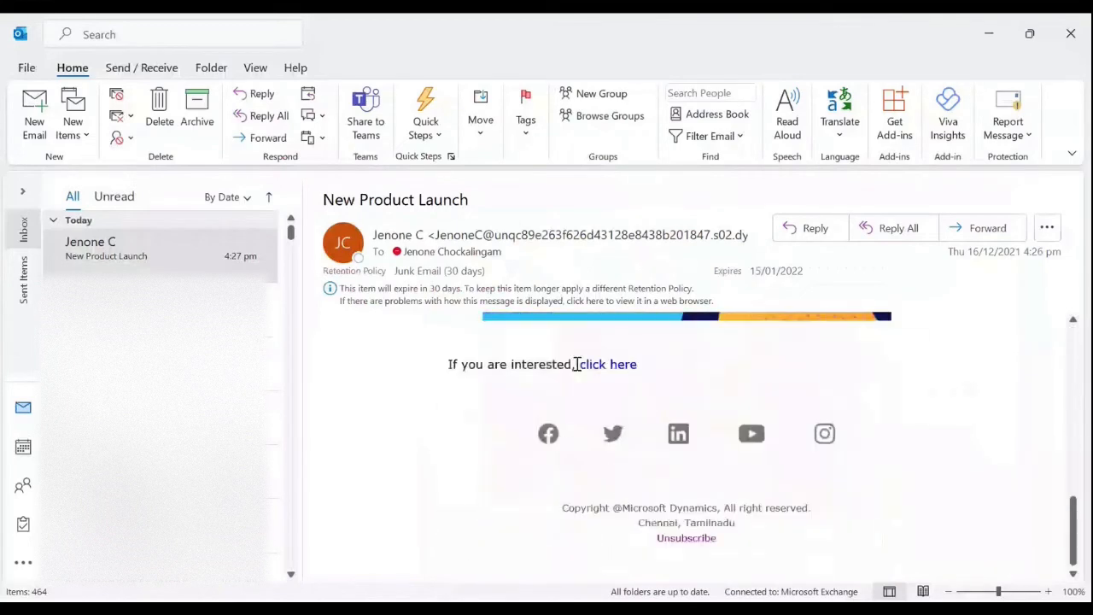
{"action": "scroll", "coordinate": [577, 365], "scroll_direction": "down", "scroll_amount": 1}
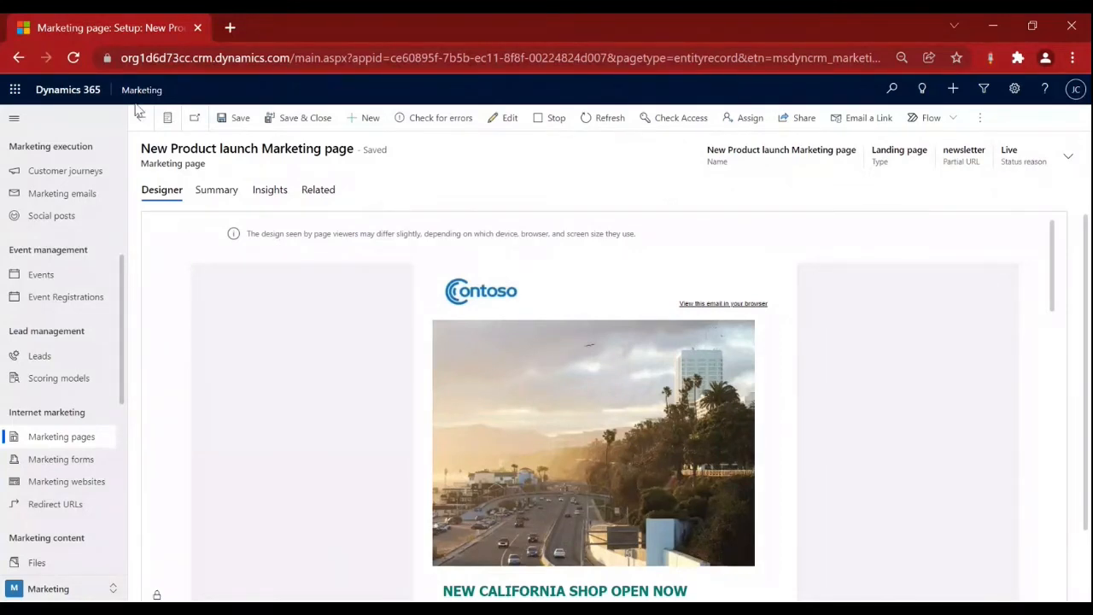
Open the marketing page's Full page URL from the Summary tab in a new tab.
{"action": "left_click", "coordinate": [221, 192]}
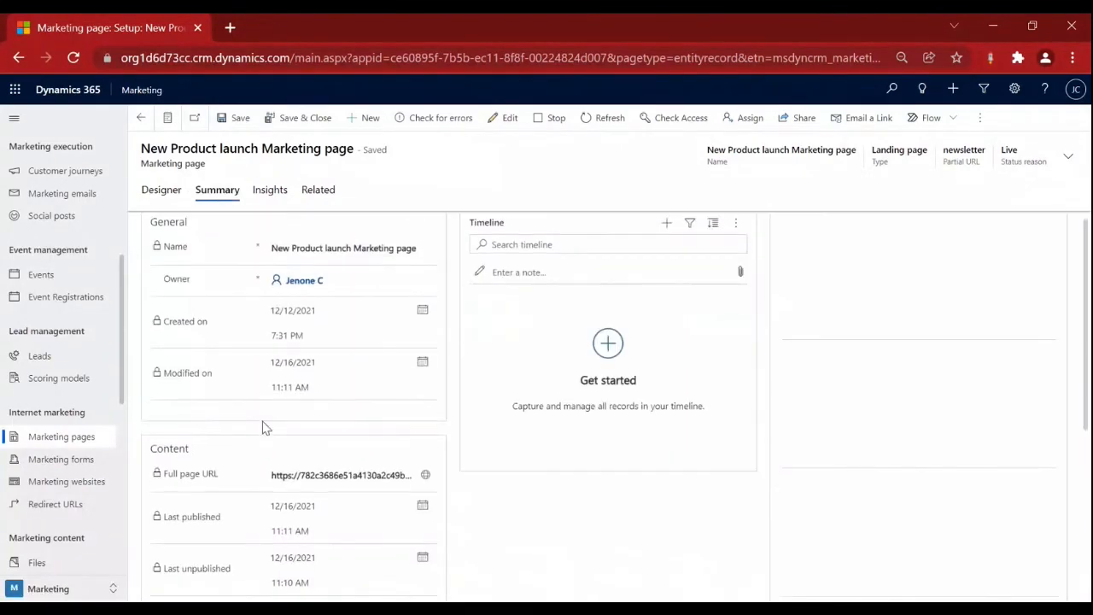
{"action": "scroll", "coordinate": [265, 426], "scroll_direction": "down", "scroll_amount": 2}
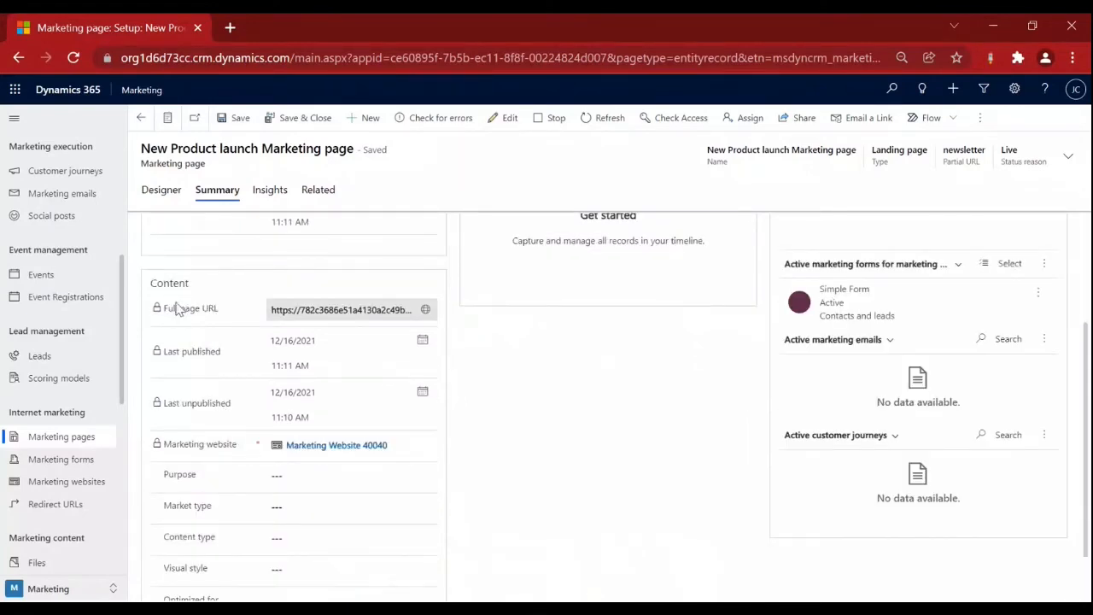
{"action": "left_click_drag", "start_coordinate": [178, 309], "coordinate": [427, 314]}
{"action": "left_click", "coordinate": [426, 311]}
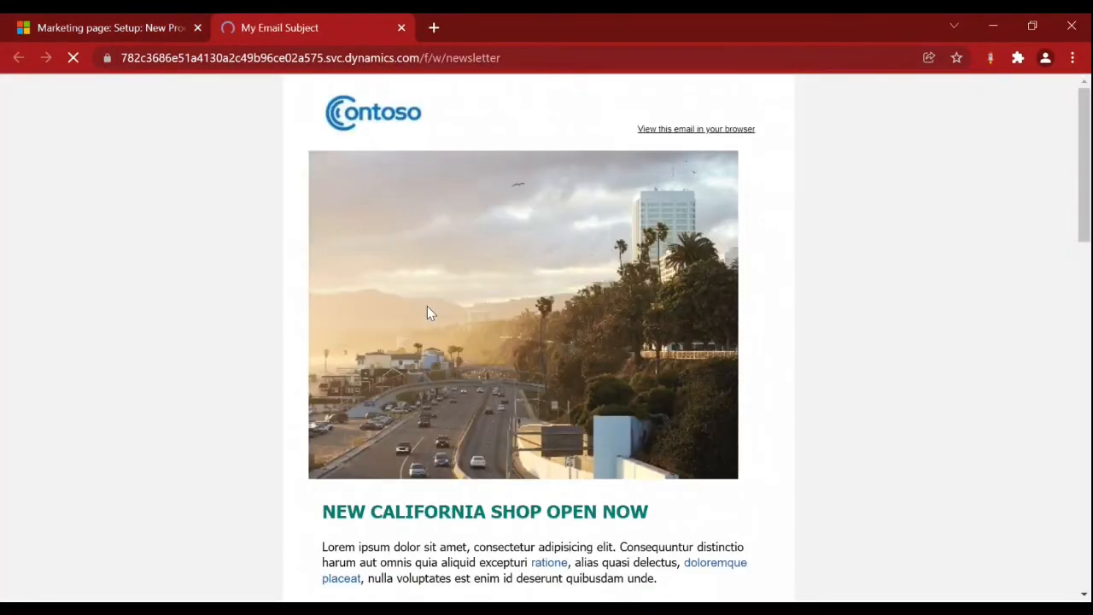
Scroll to the live page's sign-up form, then return to the marketing page record.
{"action": "scroll", "coordinate": [427, 312], "scroll_direction": "down", "scroll_amount": 8}
{"action": "scroll", "coordinate": [632, 367], "scroll_direction": "down", "scroll_amount": 10}
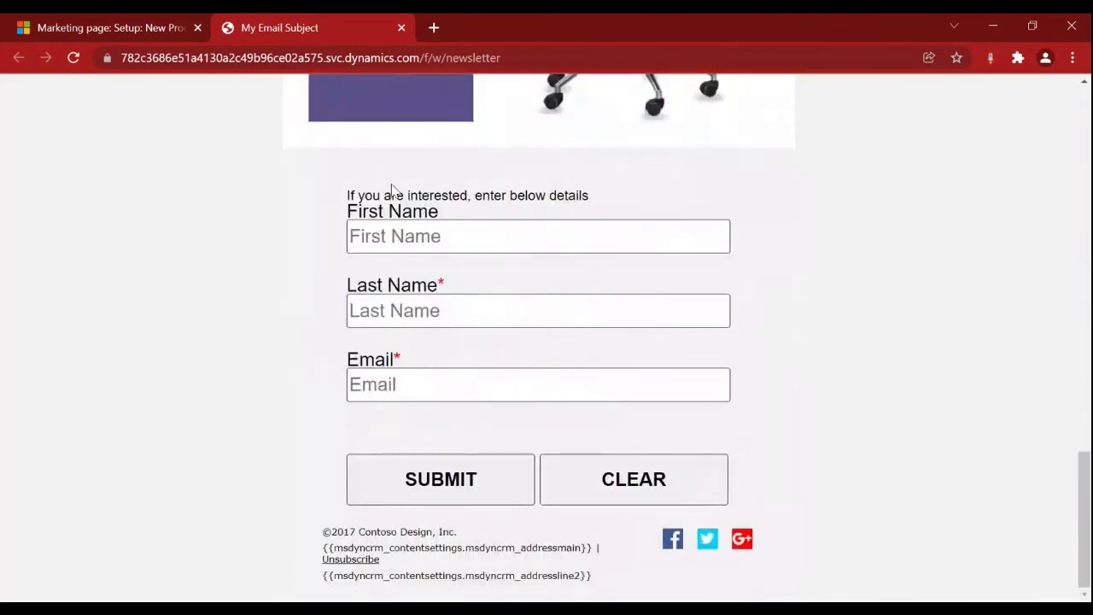
{"action": "left_click", "coordinate": [111, 27]}
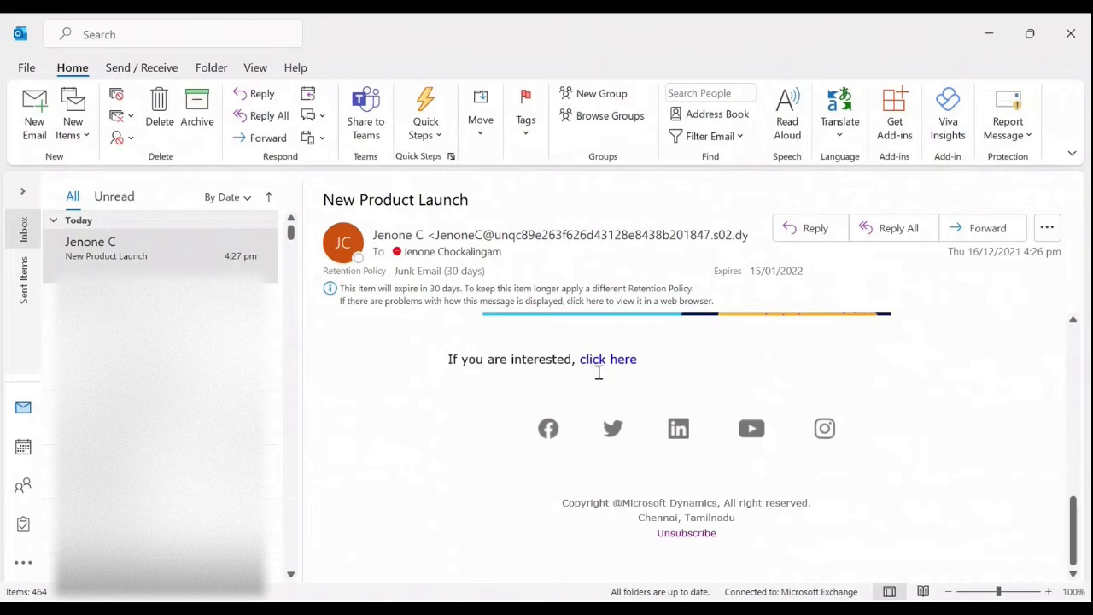
Follow the New Product Launch email's footer 'click here' link to the newsletter page.
{"action": "scroll", "coordinate": [590, 372], "scroll_direction": "up", "scroll_amount": 5}
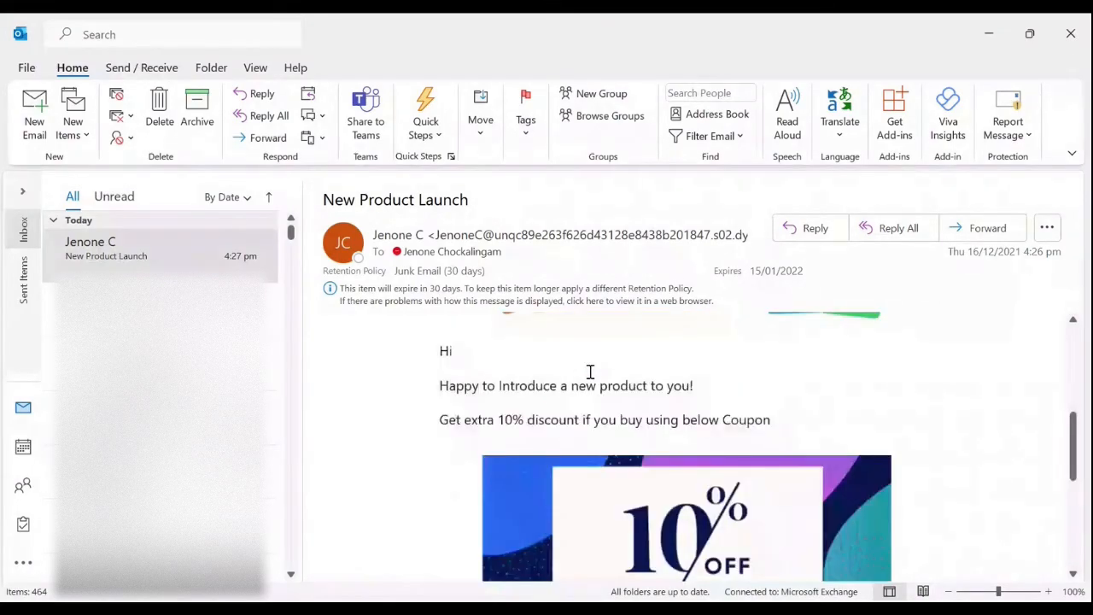
{"action": "scroll", "coordinate": [589, 373], "scroll_direction": "down", "scroll_amount": 5}
{"action": "left_click", "coordinate": [617, 360]}
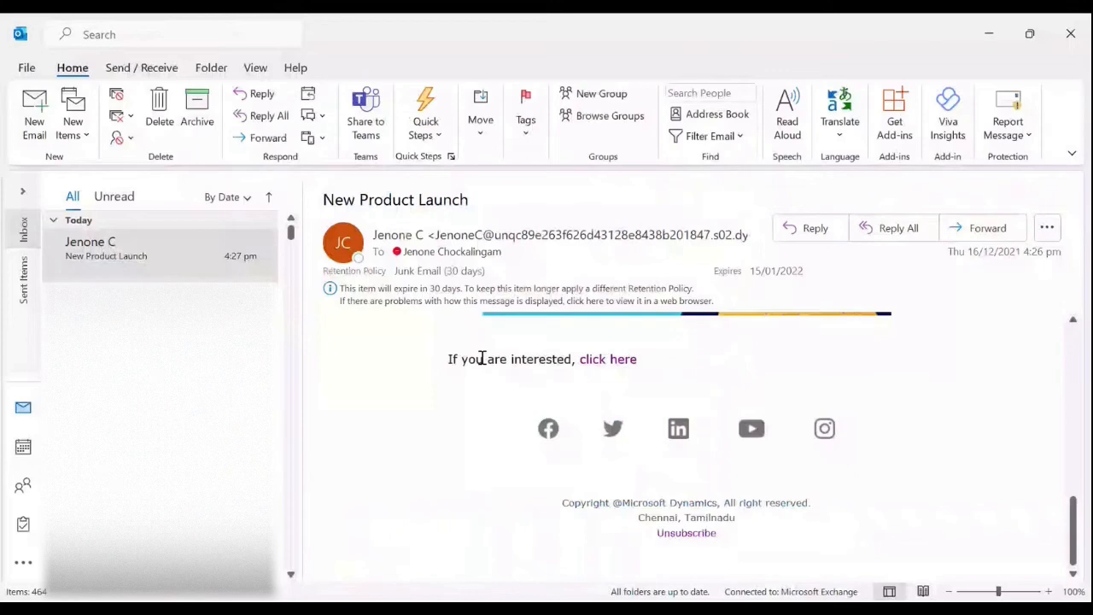
{"action": "scroll", "coordinate": [601, 410], "scroll_direction": "up", "scroll_amount": 1}
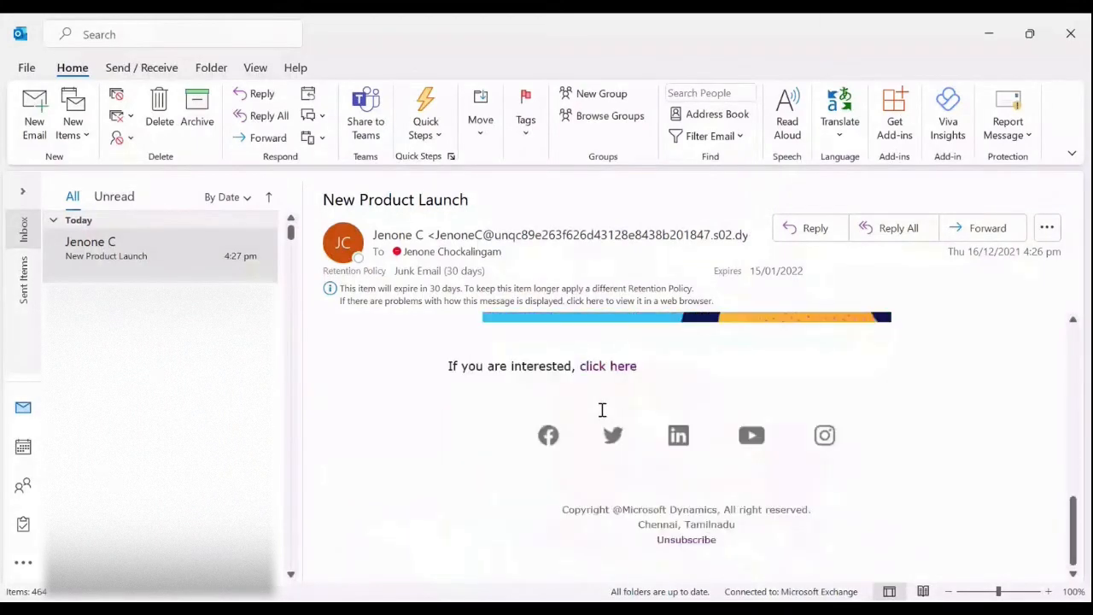
{"action": "scroll", "coordinate": [601, 410], "scroll_direction": "down", "scroll_amount": 1}
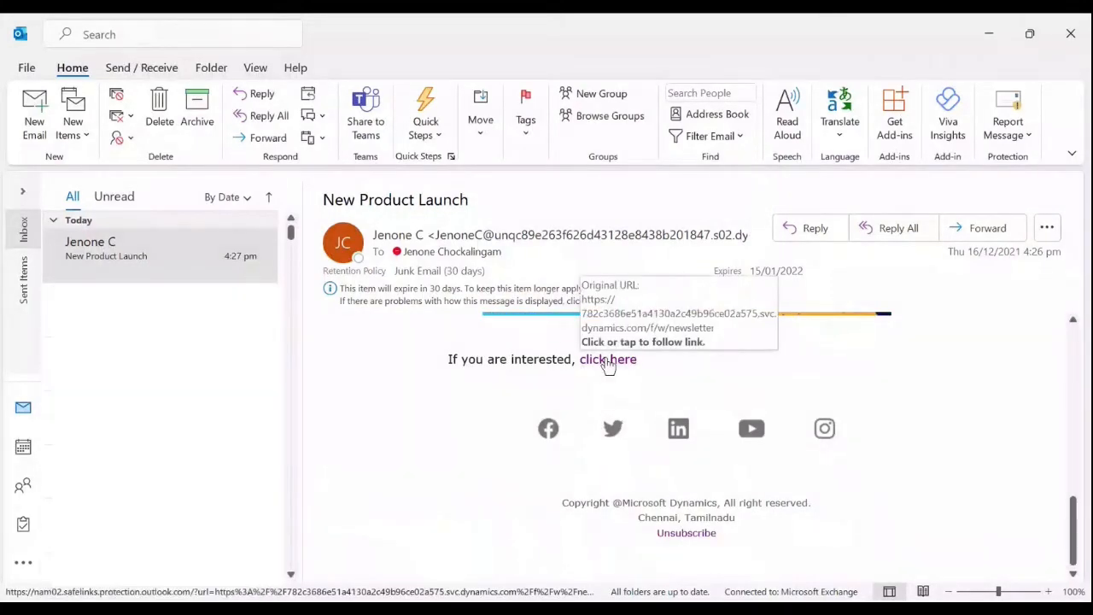
{"action": "left_click", "coordinate": [607, 358]}
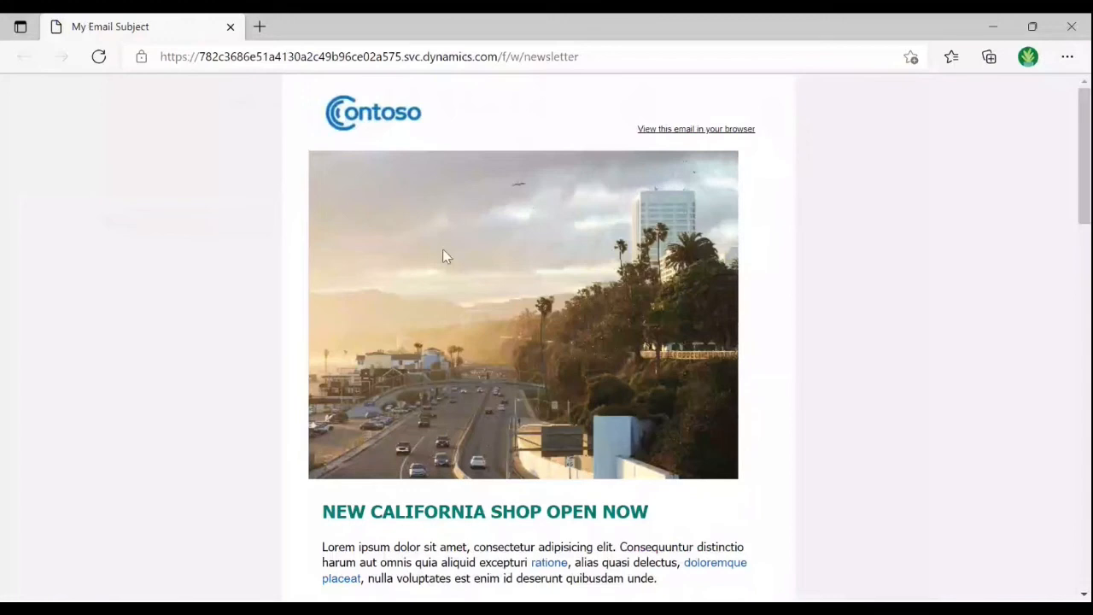
Fill the newsletter form with the test first name, last name and e-mail, then submit.
{"action": "scroll", "coordinate": [444, 254], "scroll_direction": "down", "scroll_amount": 4}
{"action": "scroll", "coordinate": [445, 248], "scroll_direction": "up", "scroll_amount": 4}
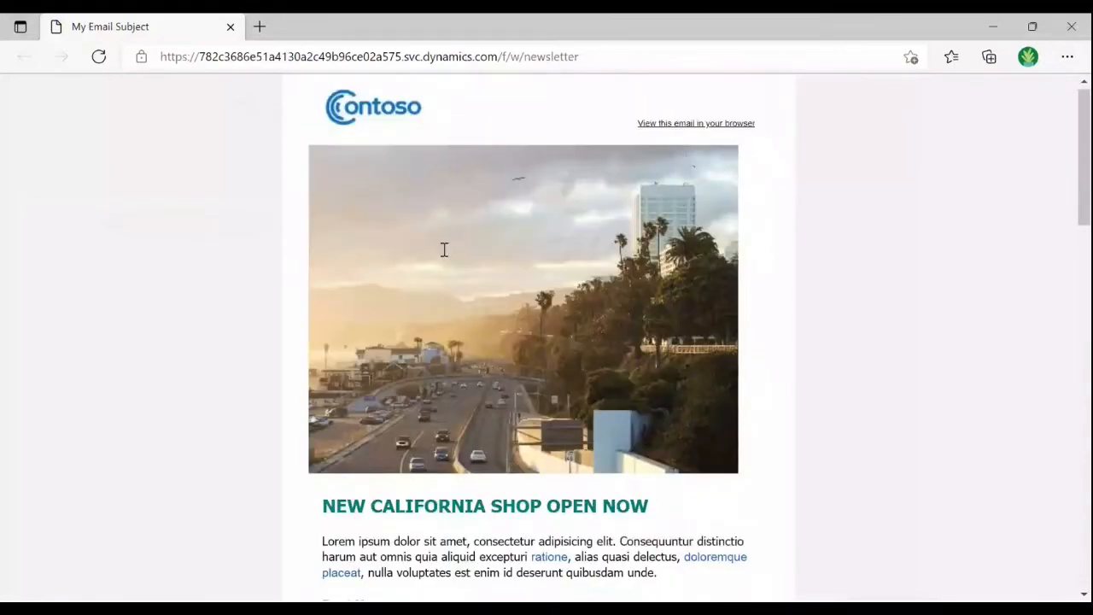
{"action": "scroll", "coordinate": [444, 250], "scroll_direction": "down", "scroll_amount": 2}
{"action": "scroll", "coordinate": [442, 256], "scroll_direction": "down", "scroll_amount": 10}
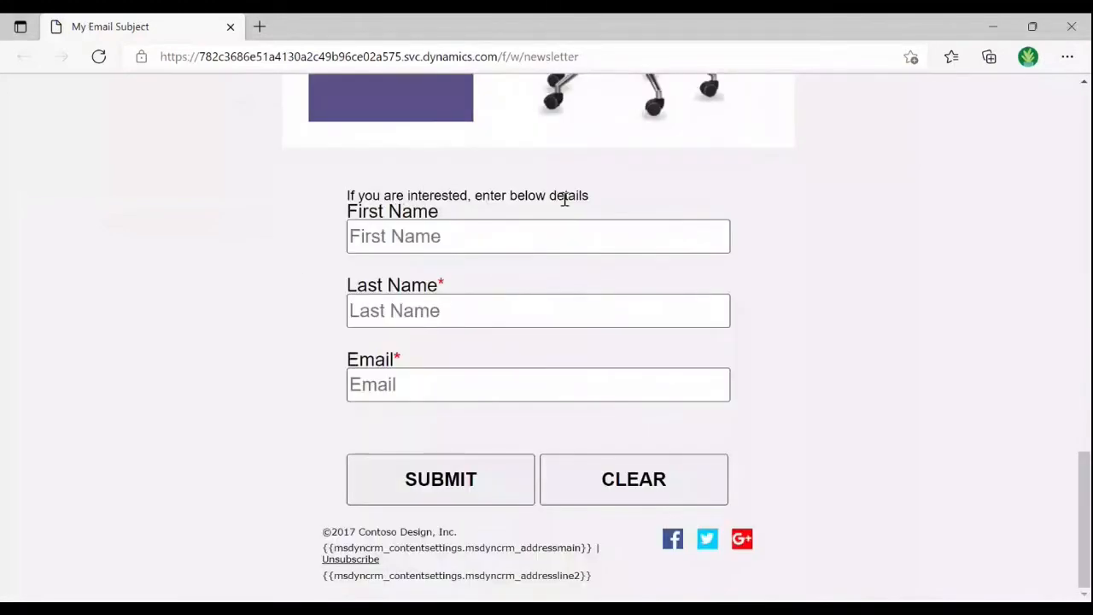
{"action": "left_click", "coordinate": [460, 239]}
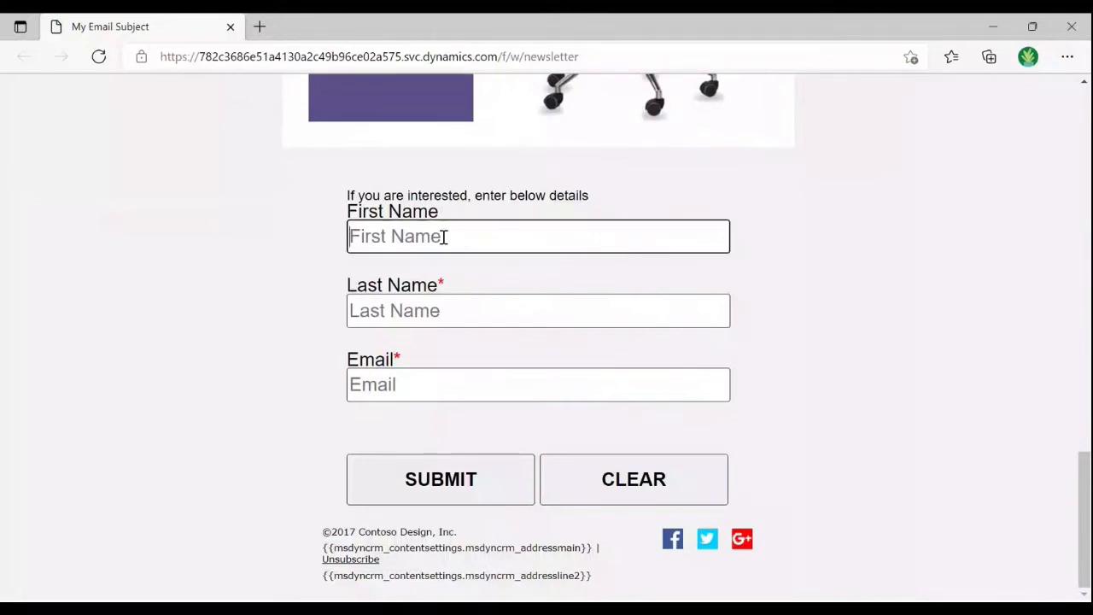
{"action": "type", "text": "T"}
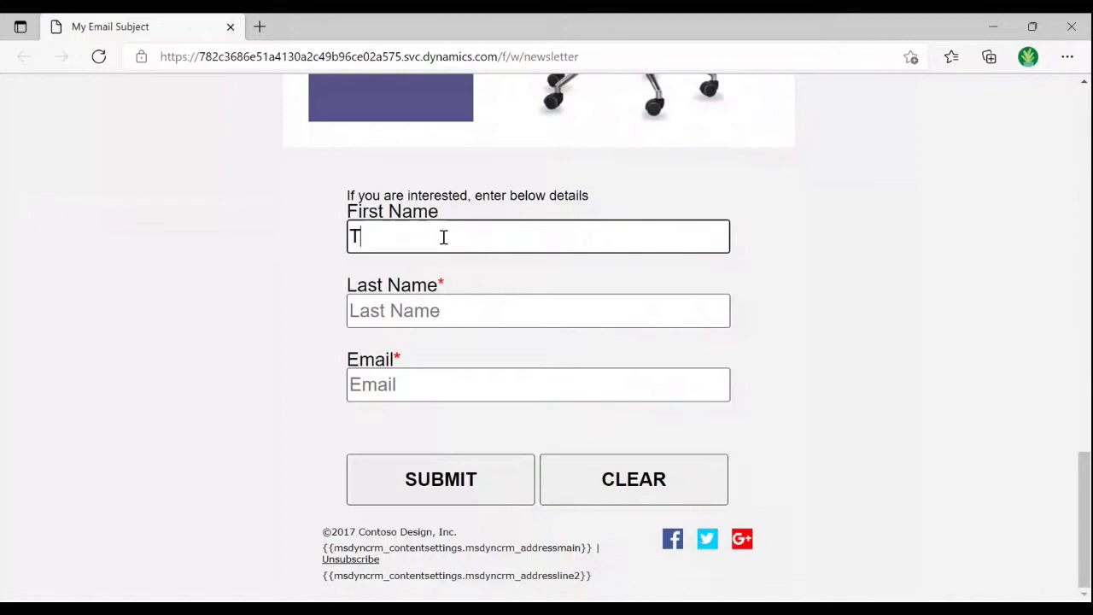
{"action": "type", "text": "est"}
{"action": "key", "text": "Tab"}
{"action": "type", "text": "CRM T"}
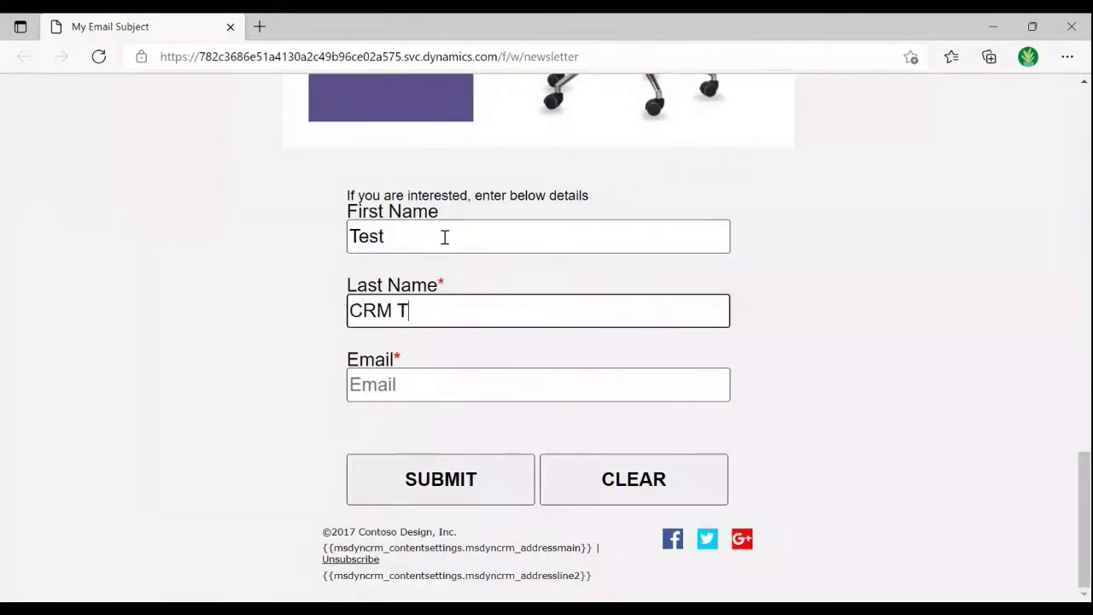
{"action": "type", "text": "raining"}
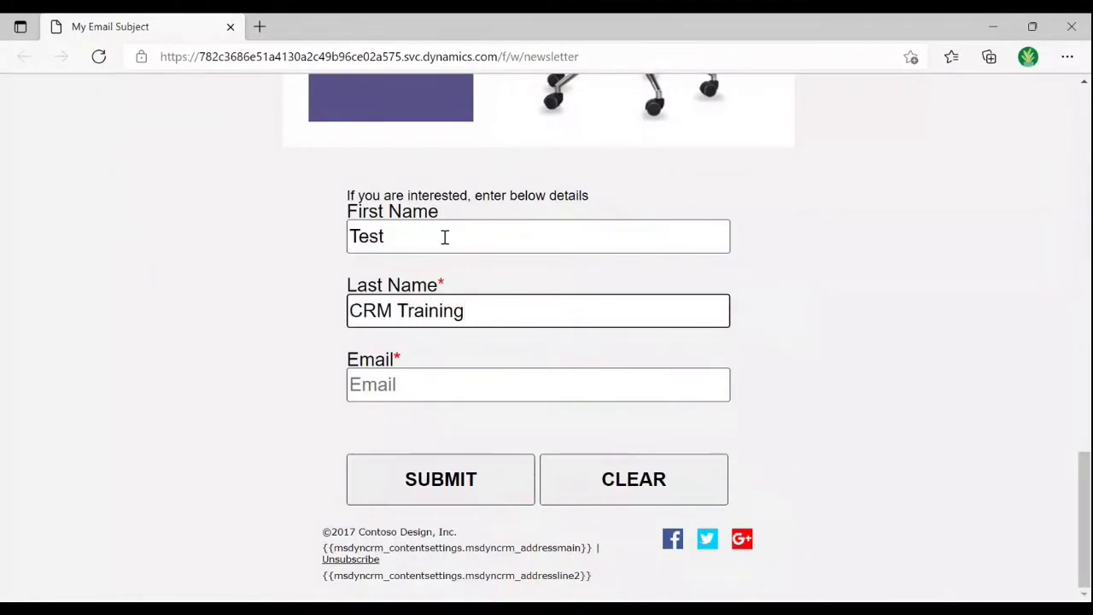
{"action": "left_click", "coordinate": [429, 384]}
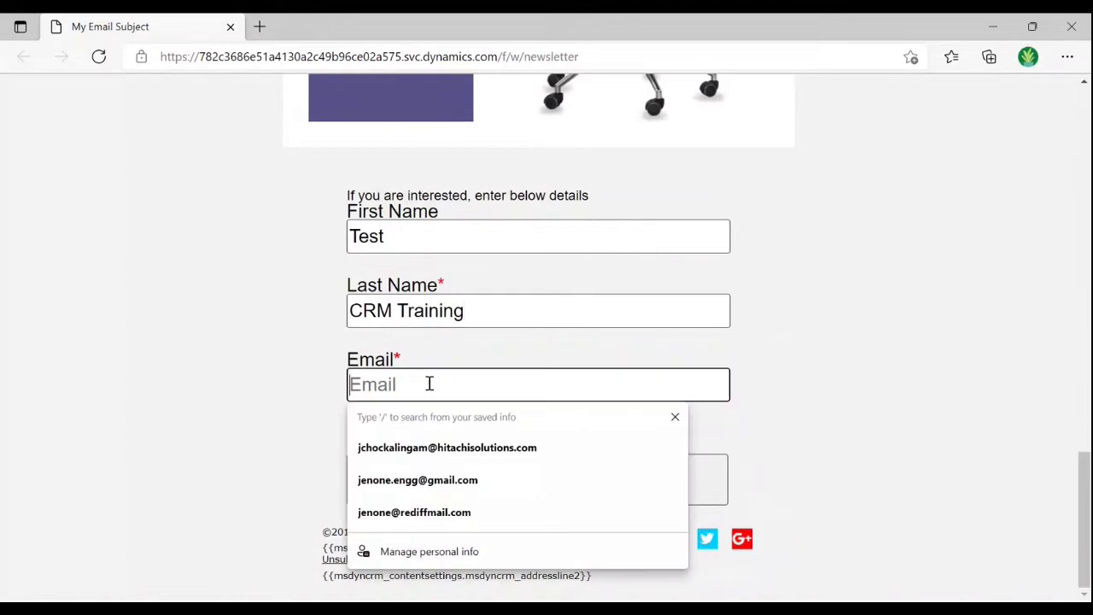
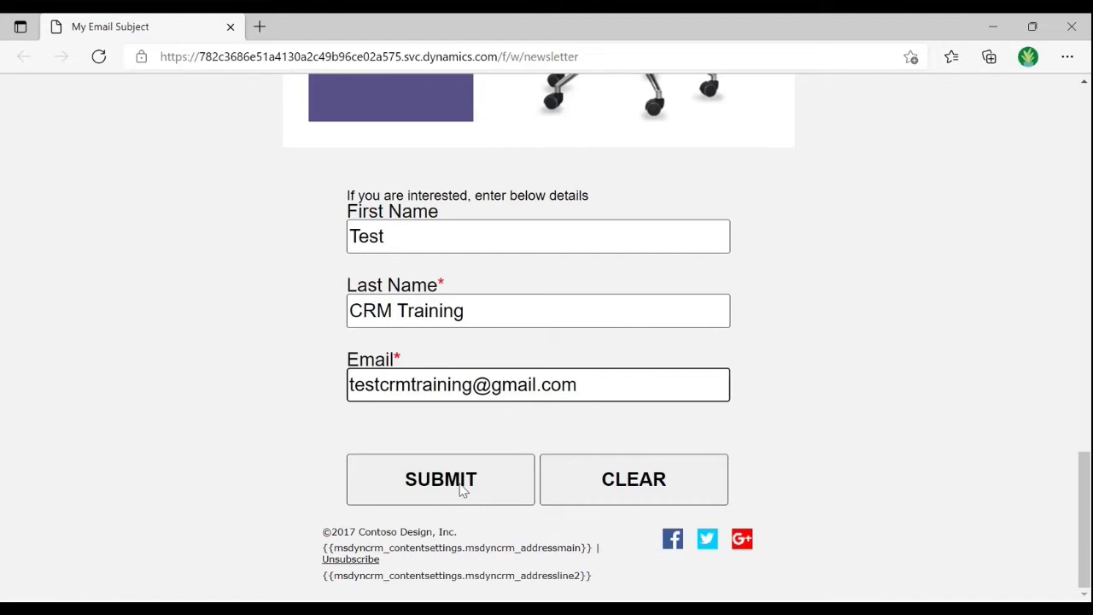
{"action": "left_click", "coordinate": [461, 487]}
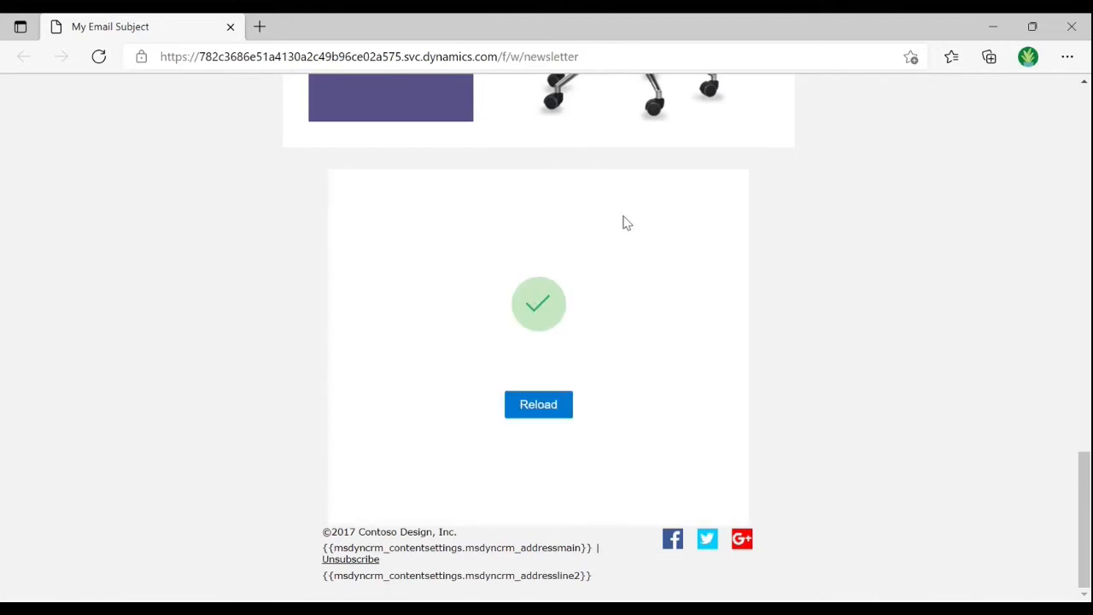
Glance at the Outlook email, return to the submitted form, then bring up the window switcher.
{"action": "scroll", "coordinate": [623, 222], "scroll_direction": "up", "scroll_amount": 1}
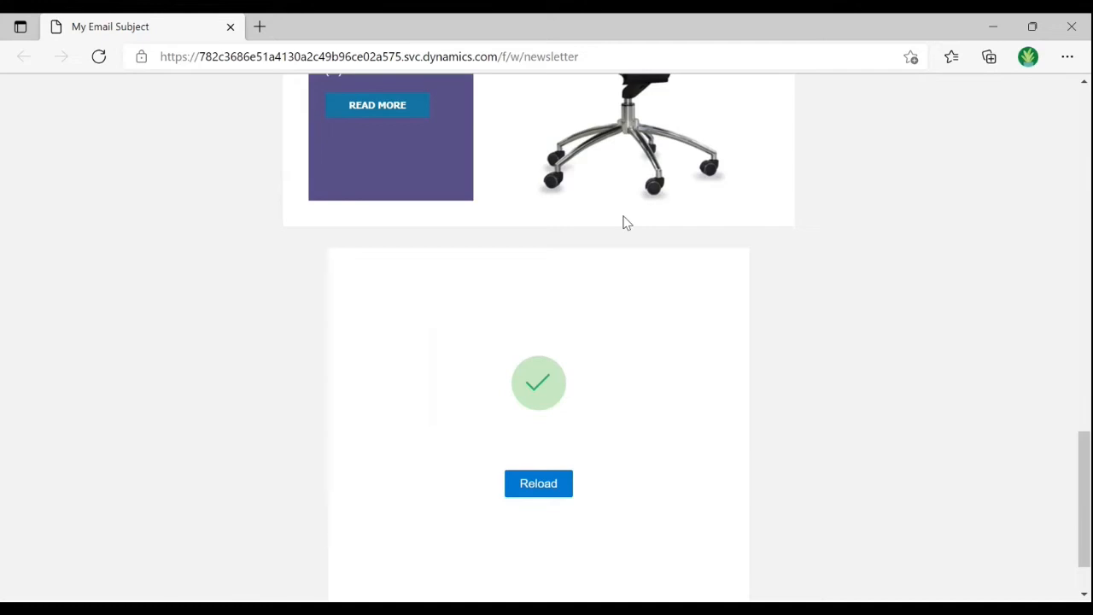
{"action": "key", "text": "alt+Tab"}
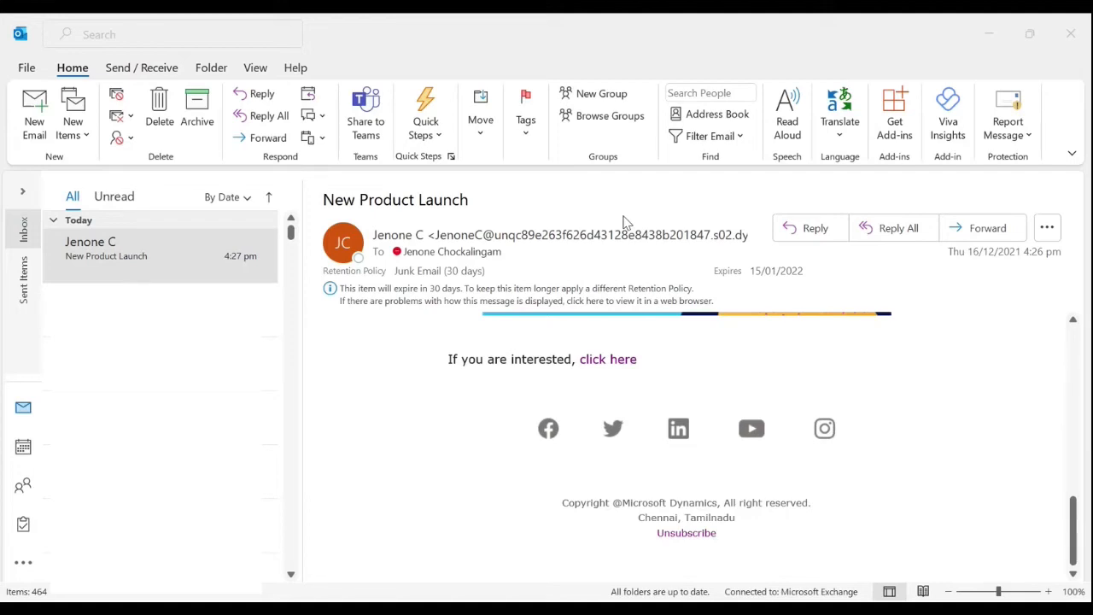
{"action": "key", "text": "alt+Tab"}
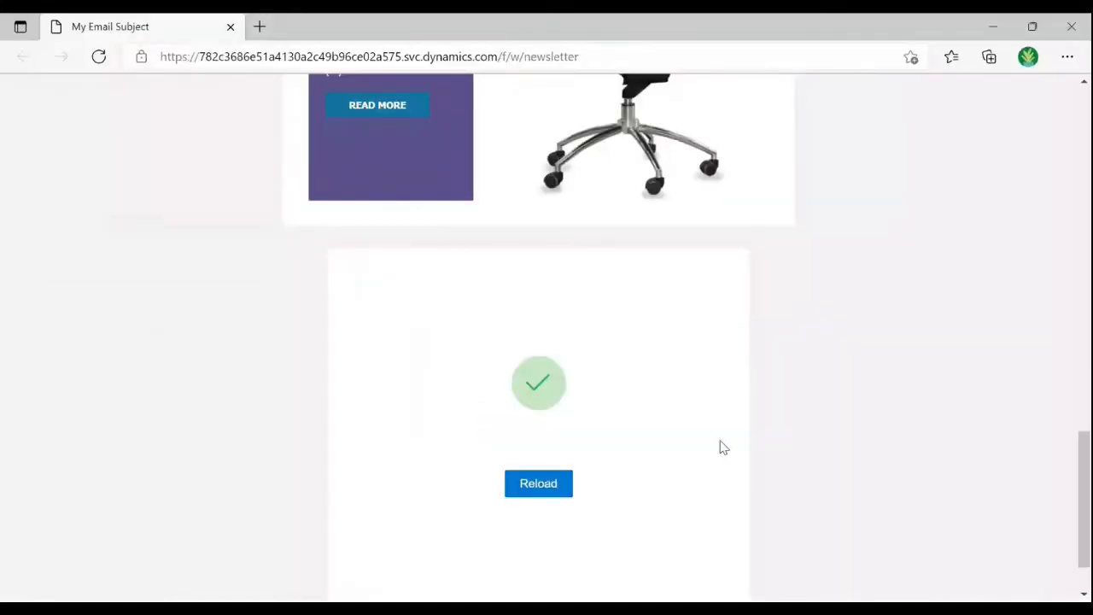
{"action": "key", "text": "alt+Tab"}
{"action": "key", "text": "alt+Tab"}
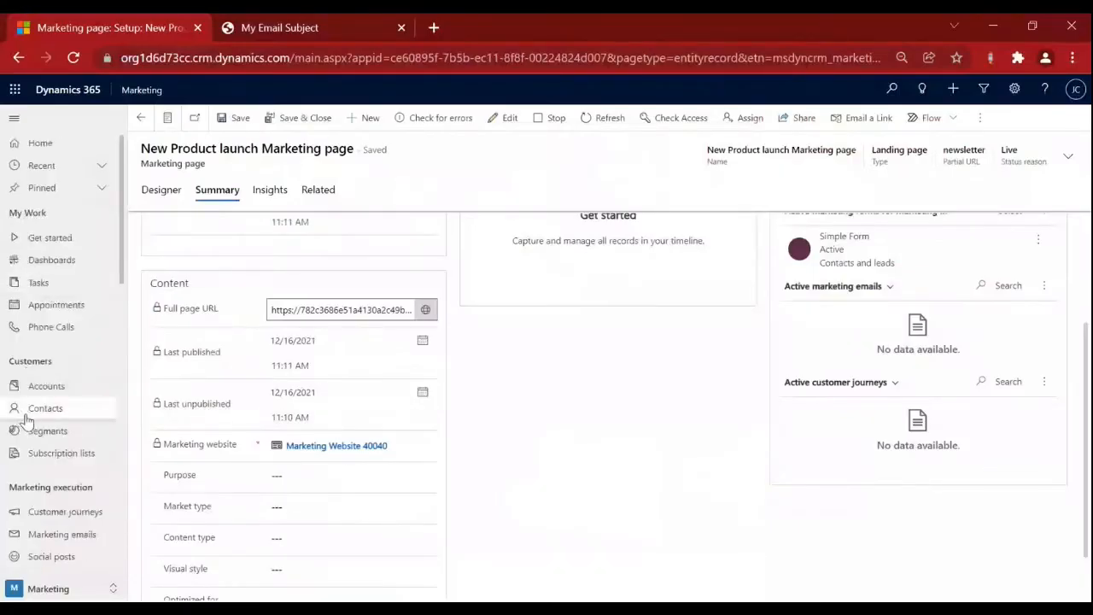
Filter Contacts by the letter T and open the new test contact.
{"action": "left_click", "coordinate": [30, 415]}
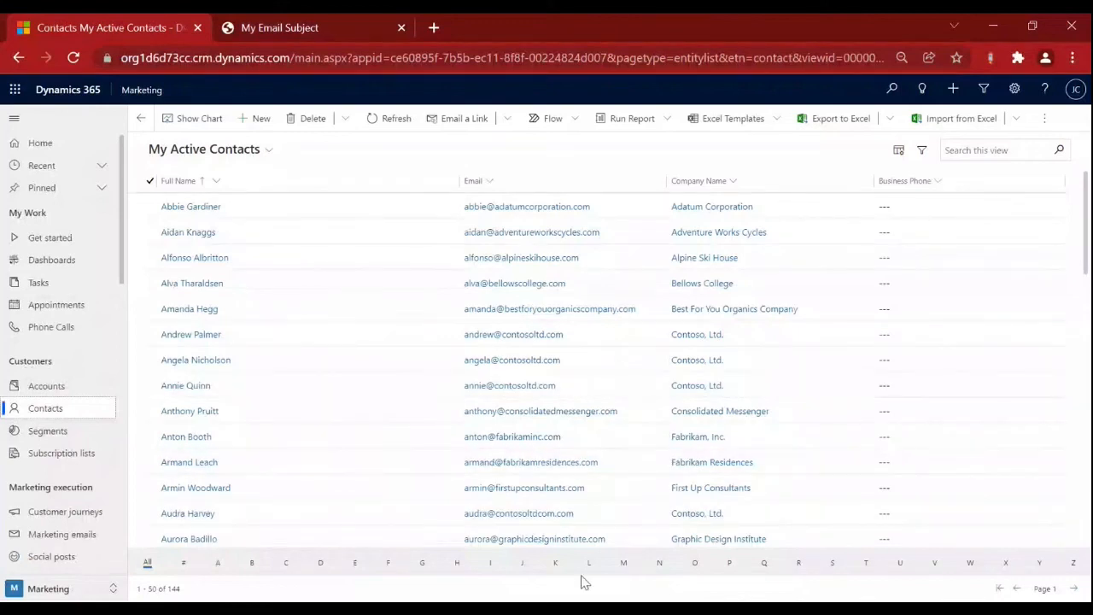
{"action": "left_click", "coordinate": [865, 568]}
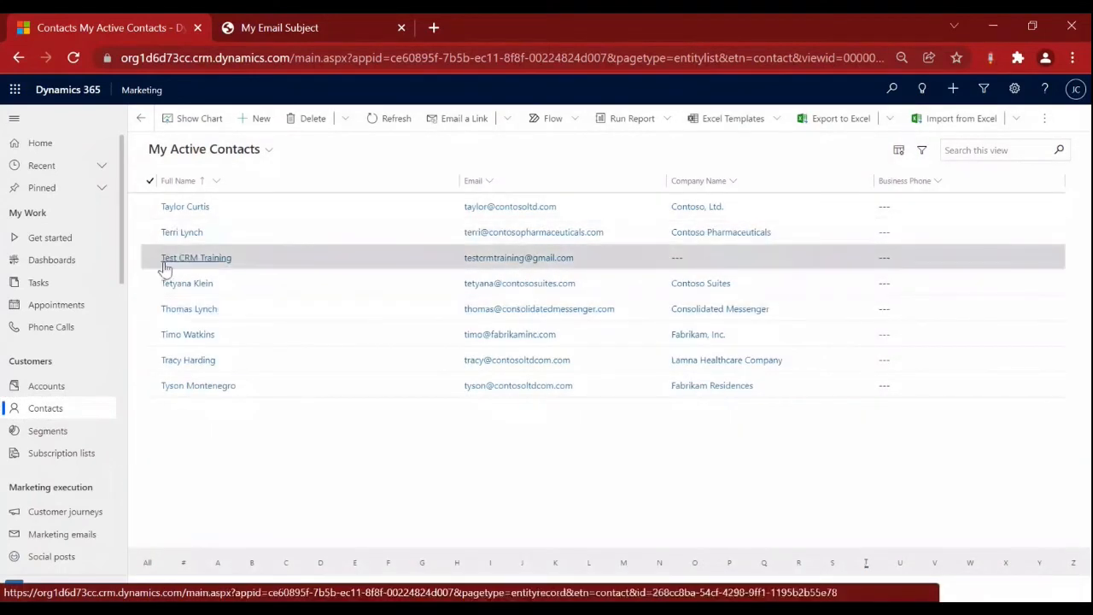
{"action": "left_click", "coordinate": [211, 266]}
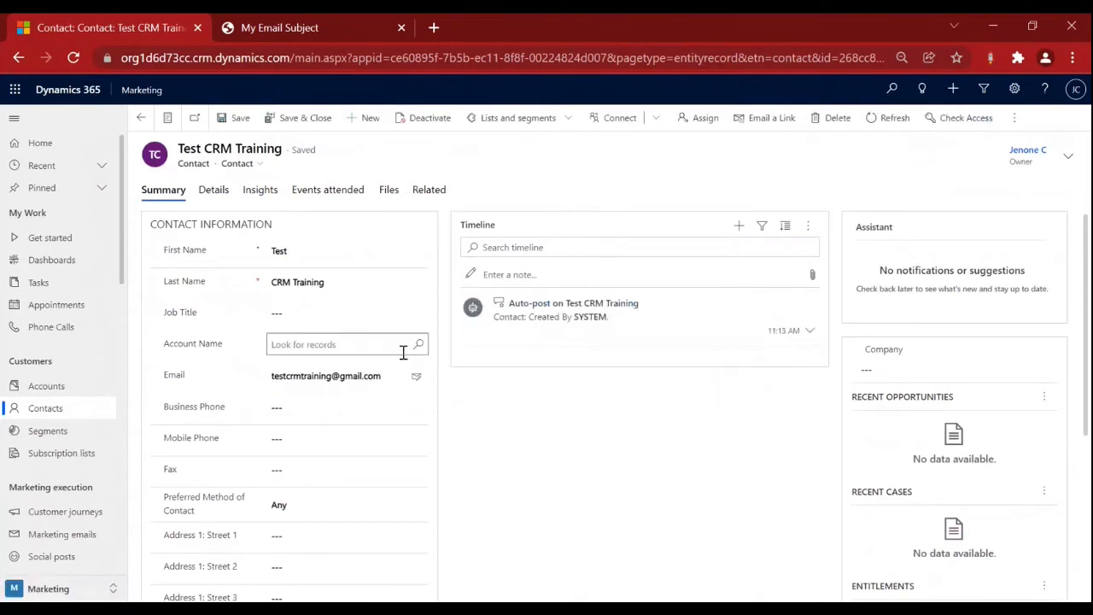
On Details, confirm Source marketing page is New Product launch Marketing page and form is Simple Form.
{"action": "scroll", "coordinate": [403, 352], "scroll_direction": "down", "scroll_amount": 2}
{"action": "scroll", "coordinate": [403, 352], "scroll_direction": "up", "scroll_amount": 2}
{"action": "left_click", "coordinate": [212, 191]}
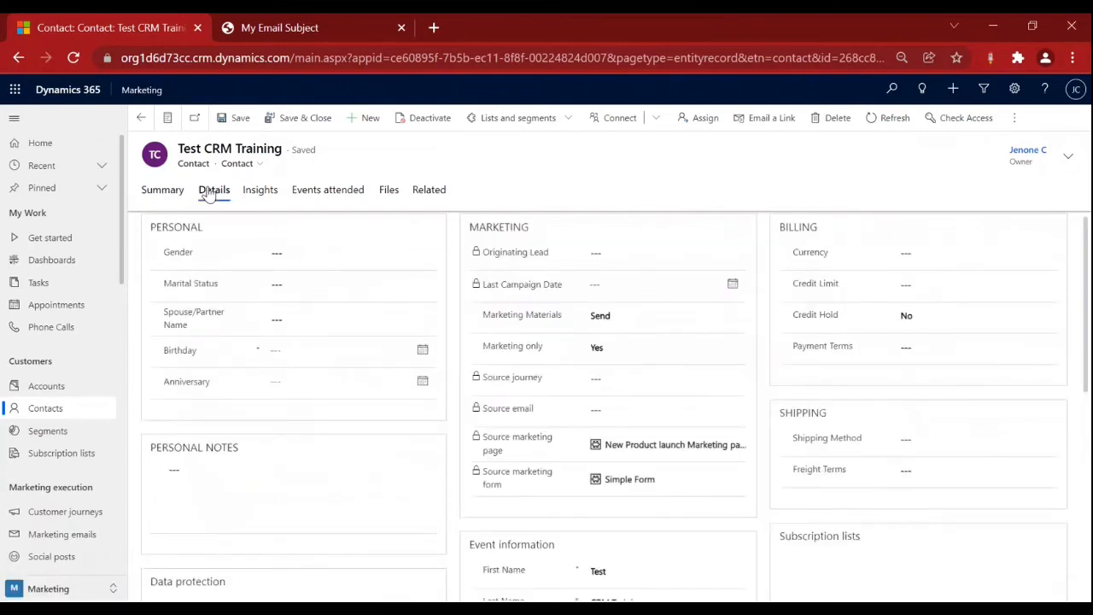
{"action": "scroll", "coordinate": [401, 302], "scroll_direction": "down", "scroll_amount": 10}
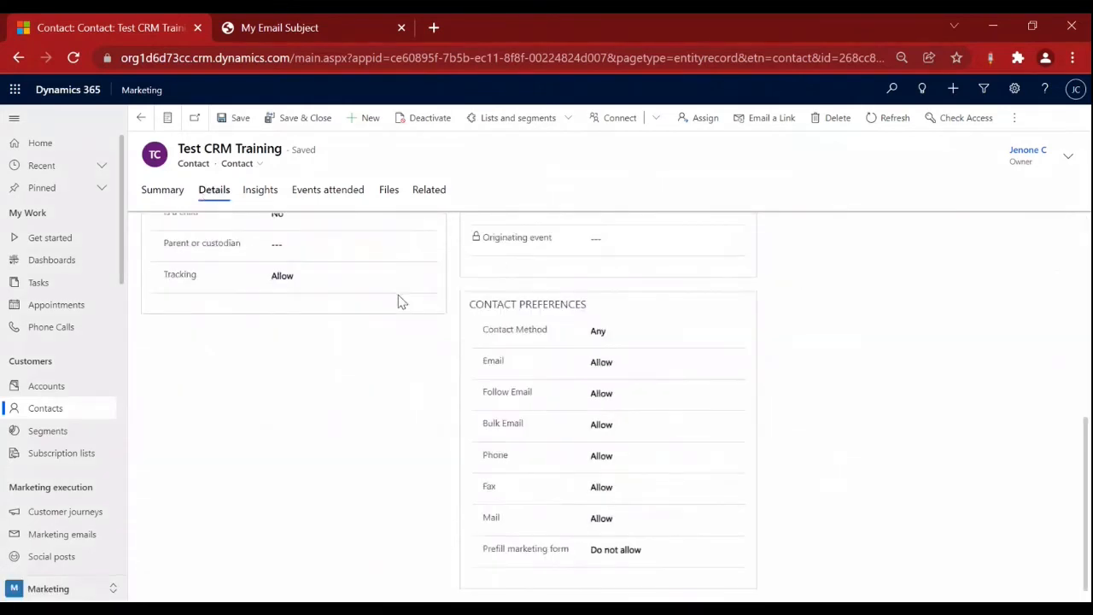
{"action": "scroll", "coordinate": [401, 301], "scroll_direction": "up", "scroll_amount": 10}
{"action": "triple_click", "coordinate": [491, 448]}
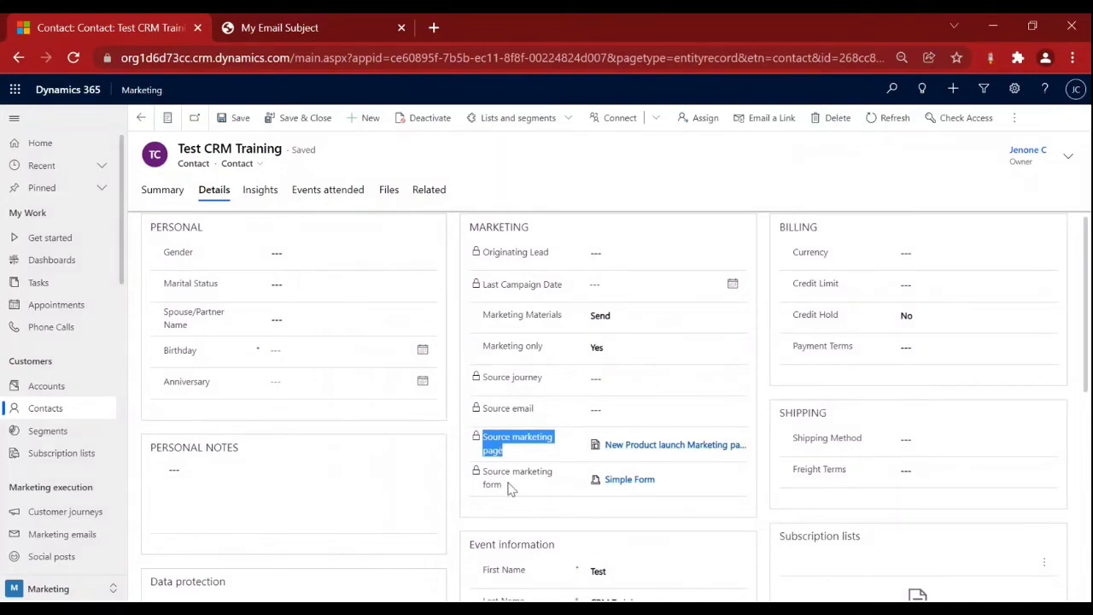
{"action": "left_click_drag", "start_coordinate": [509, 487], "coordinate": [586, 462]}
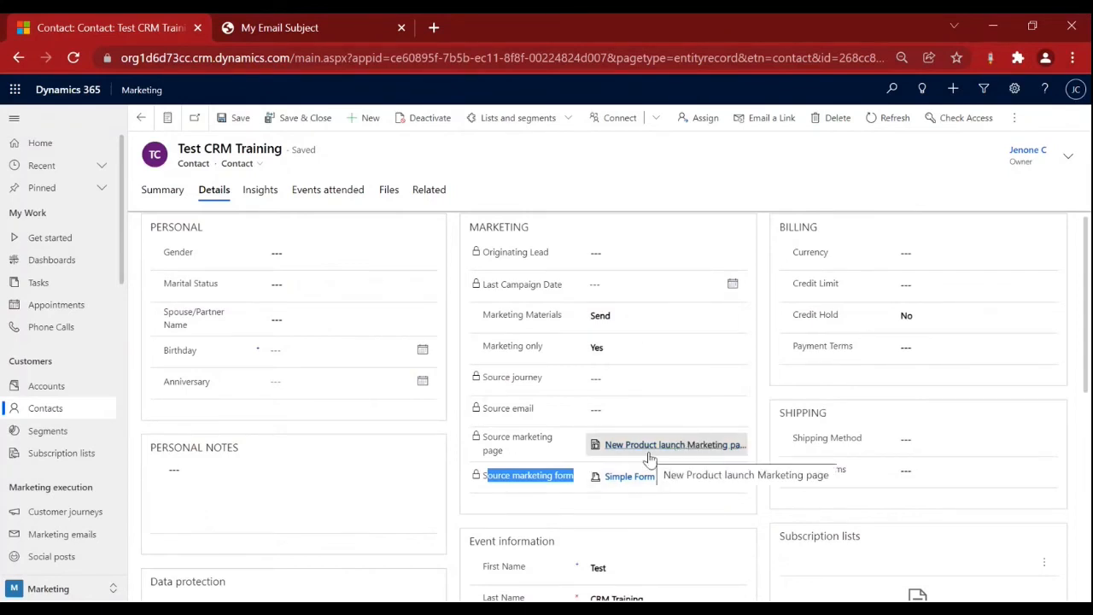
{"action": "scroll", "coordinate": [649, 459], "scroll_direction": "down", "scroll_amount": 1}
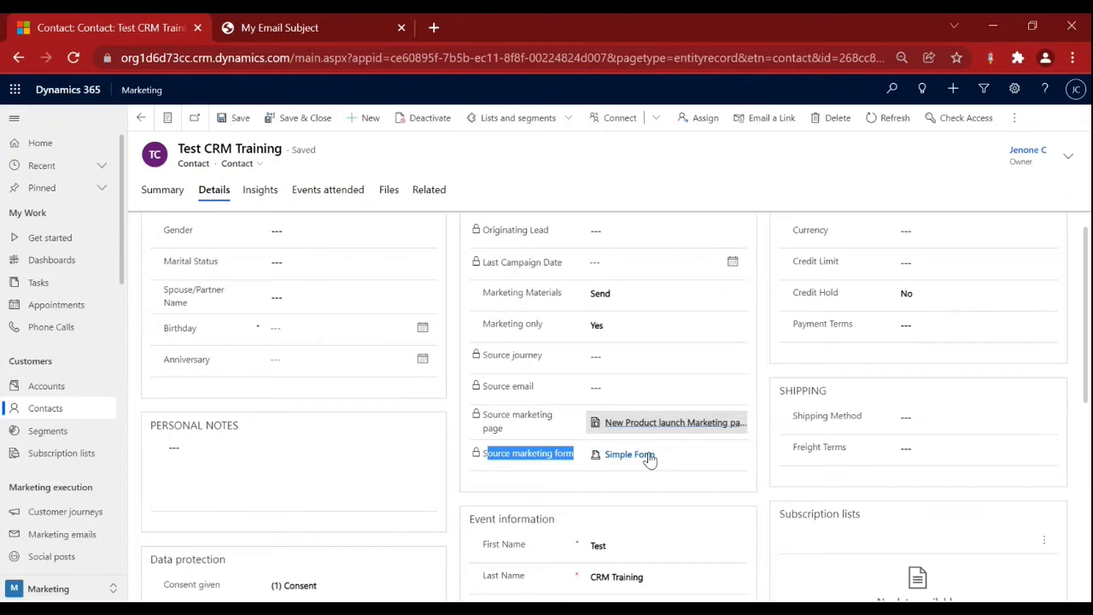
{"action": "scroll", "coordinate": [649, 458], "scroll_direction": "down", "scroll_amount": 2}
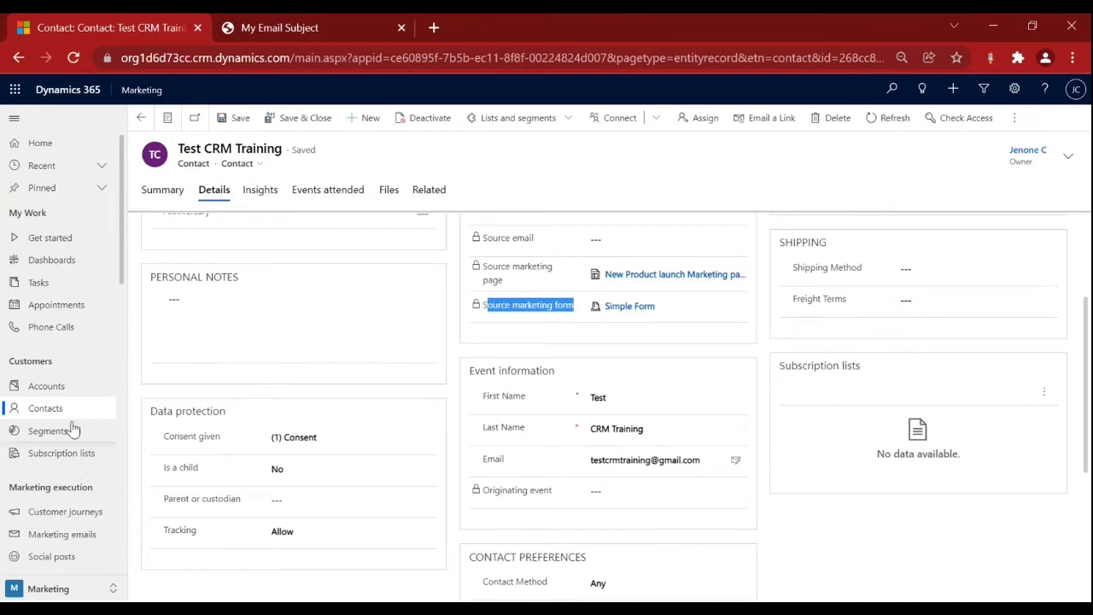
{"action": "scroll", "coordinate": [67, 434], "scroll_direction": "down", "scroll_amount": 3}
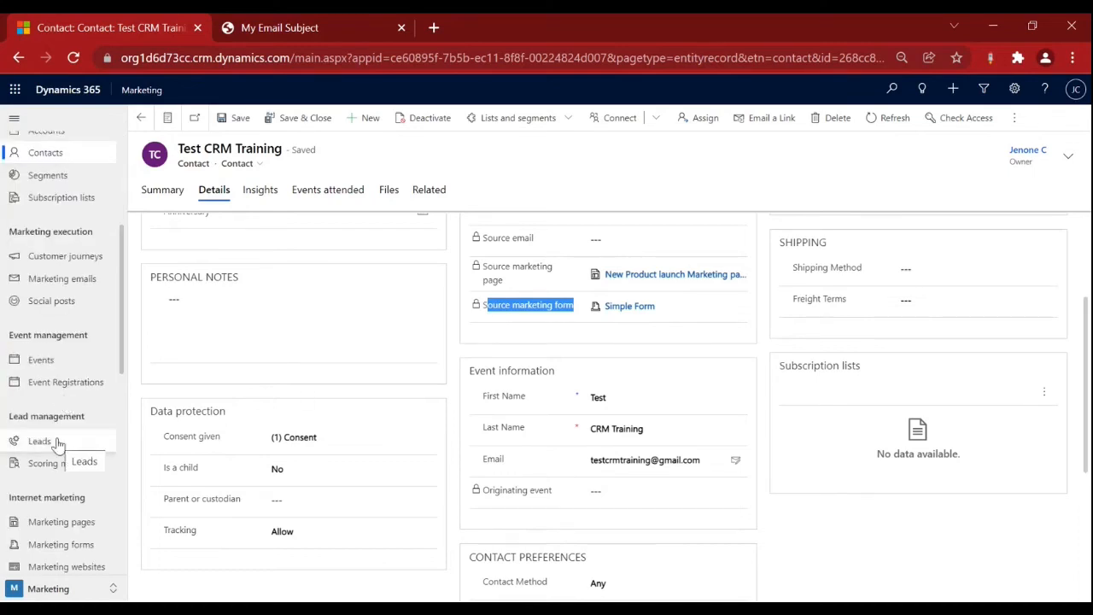
Open the new test lead from My Open Leads and review its landing page source.
{"action": "left_click", "coordinate": [56, 443]}
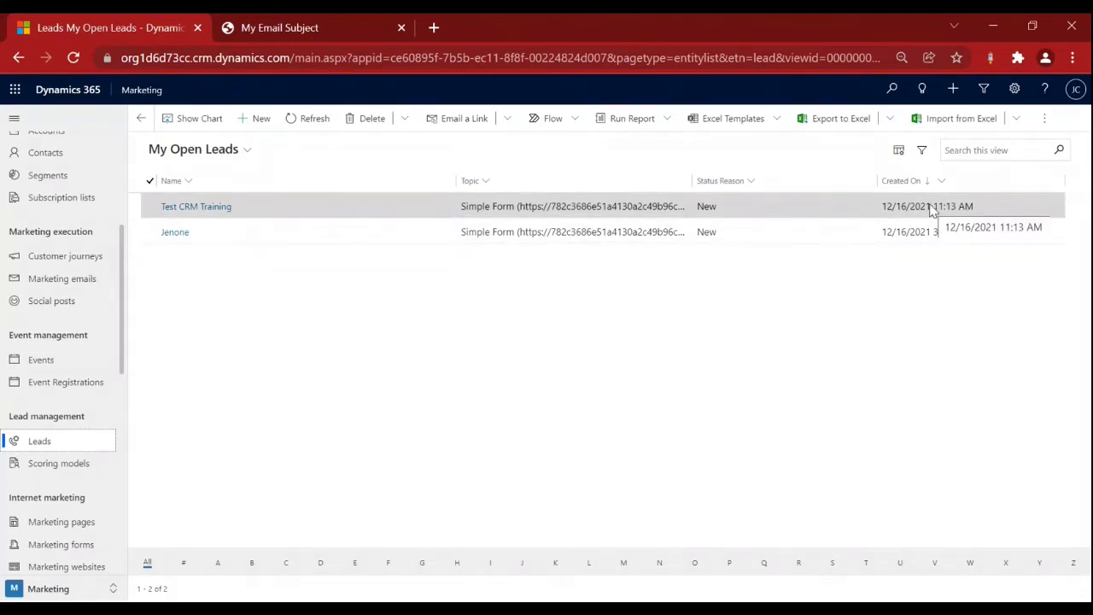
{"action": "left_click", "coordinate": [197, 207]}
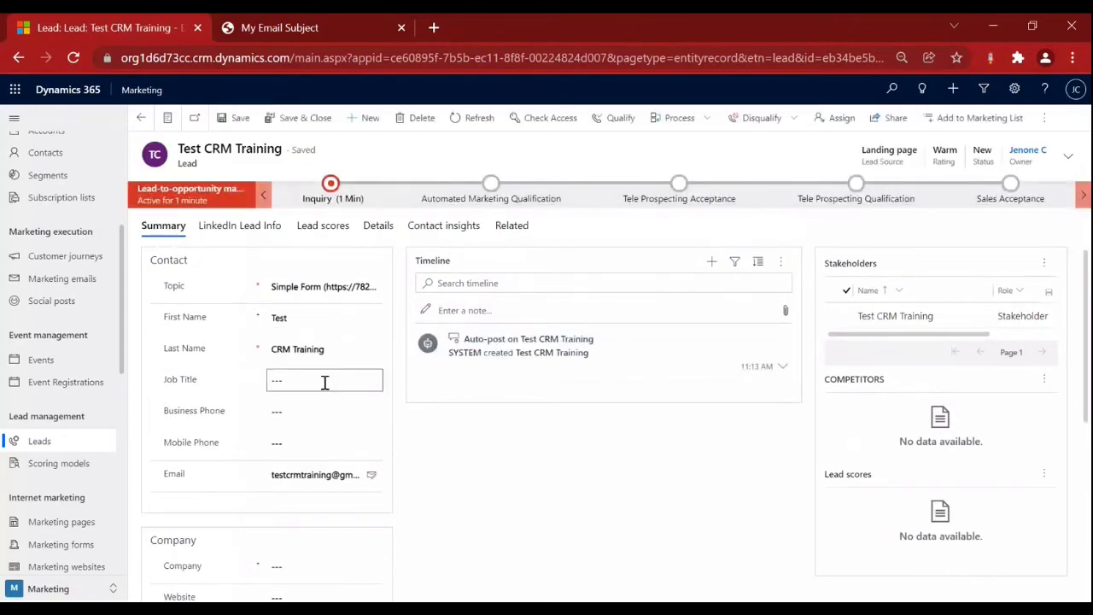
{"action": "scroll", "coordinate": [285, 370], "scroll_direction": "down", "scroll_amount": 2}
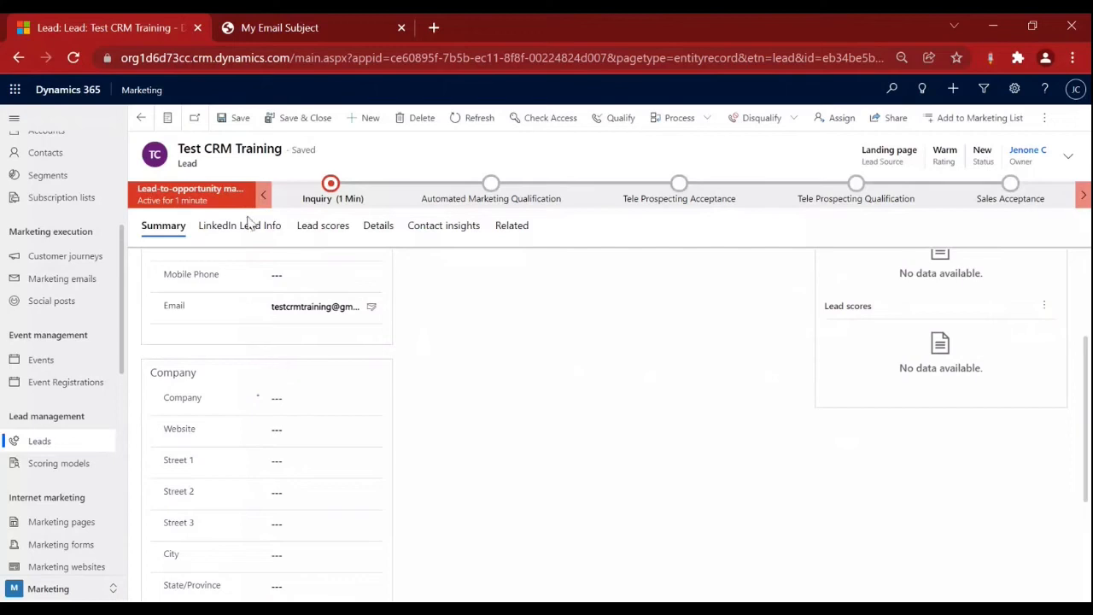
{"action": "scroll", "coordinate": [302, 312], "scroll_direction": "up", "scroll_amount": 3}
Return to the leads list, then advance the PowerPoint slide show to the Lead Scoring Model slide.
{"action": "left_click", "coordinate": [142, 120]}
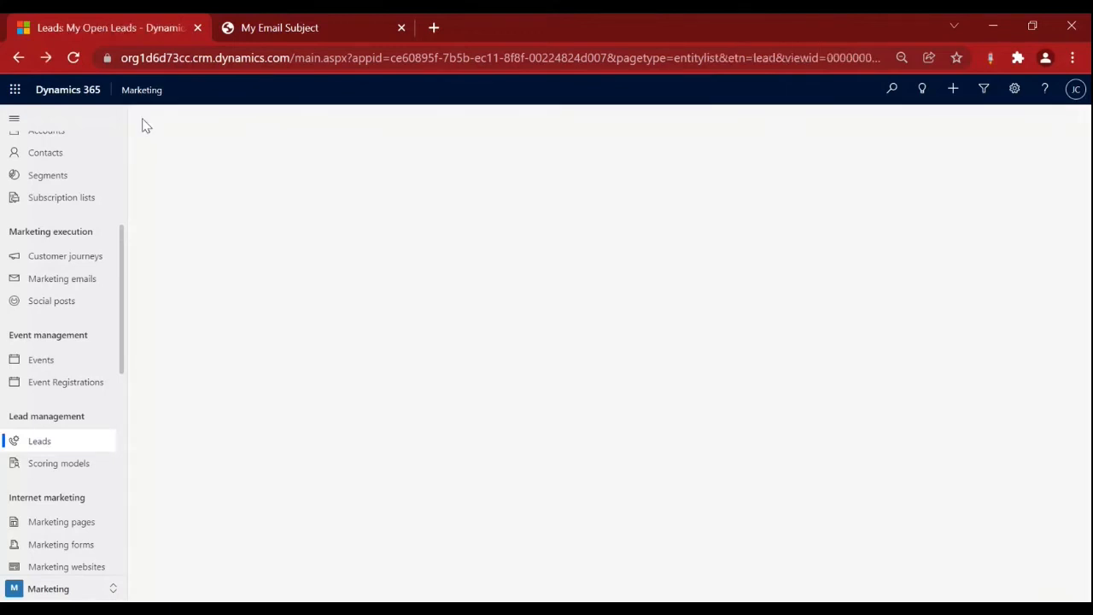
{"action": "key", "text": "alt+Tab"}
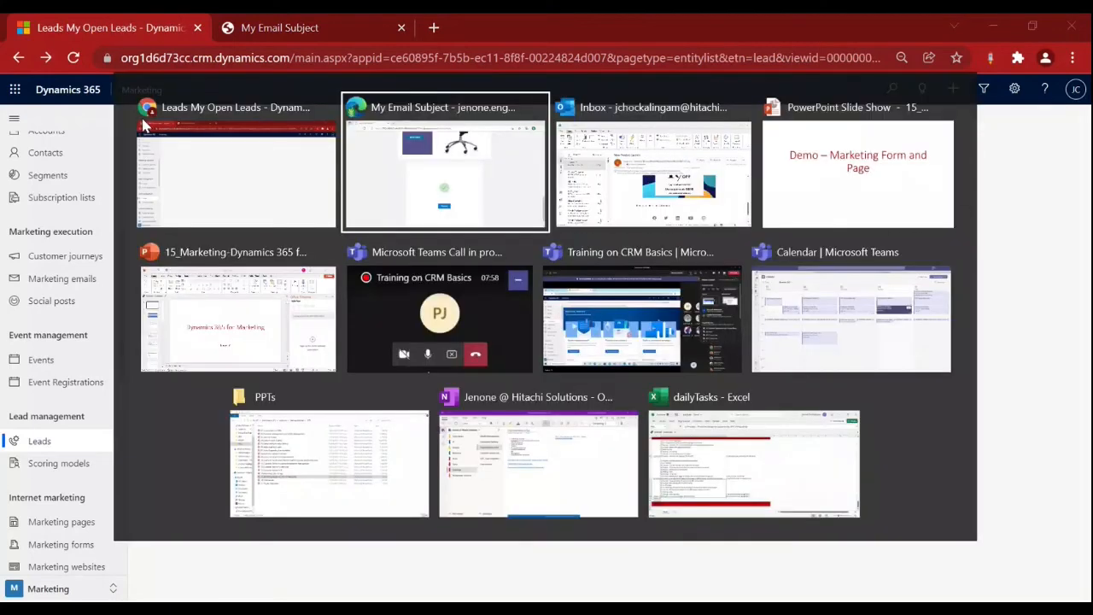
{"action": "key", "text": "alt+Tab"}
{"action": "key", "text": "alt+Tab"}
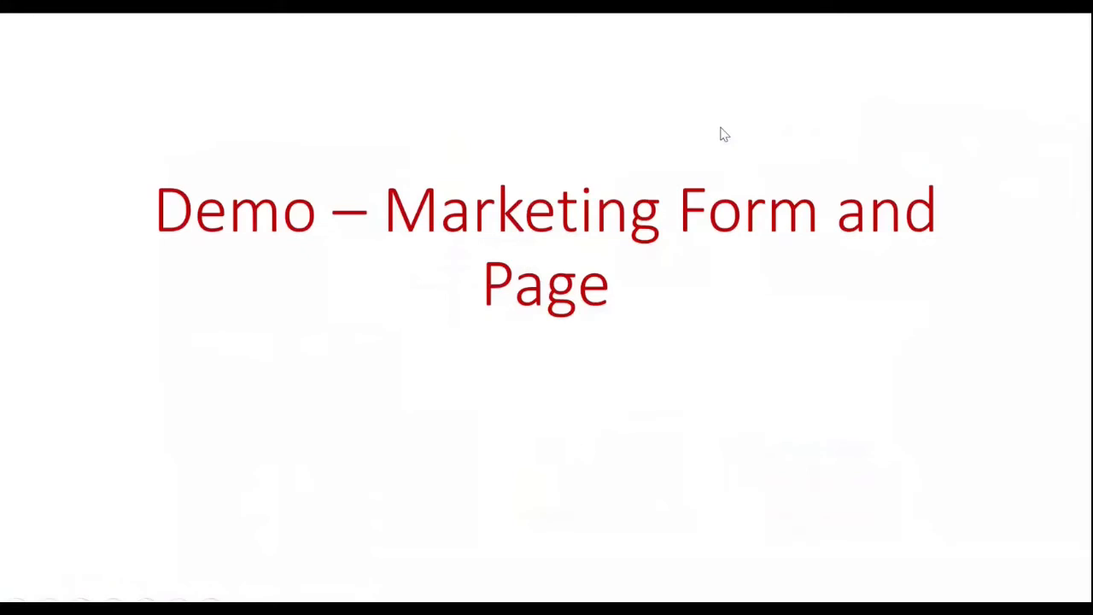
{"action": "key", "text": "Right"}
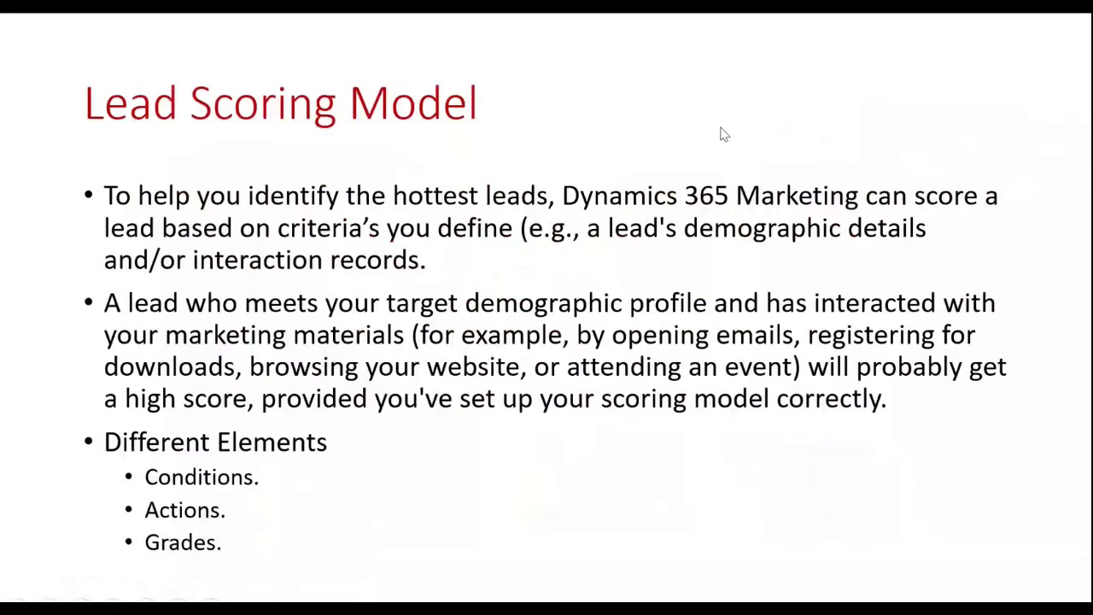
{"action": "key", "text": "Right"}
{"action": "key", "text": "Right"}
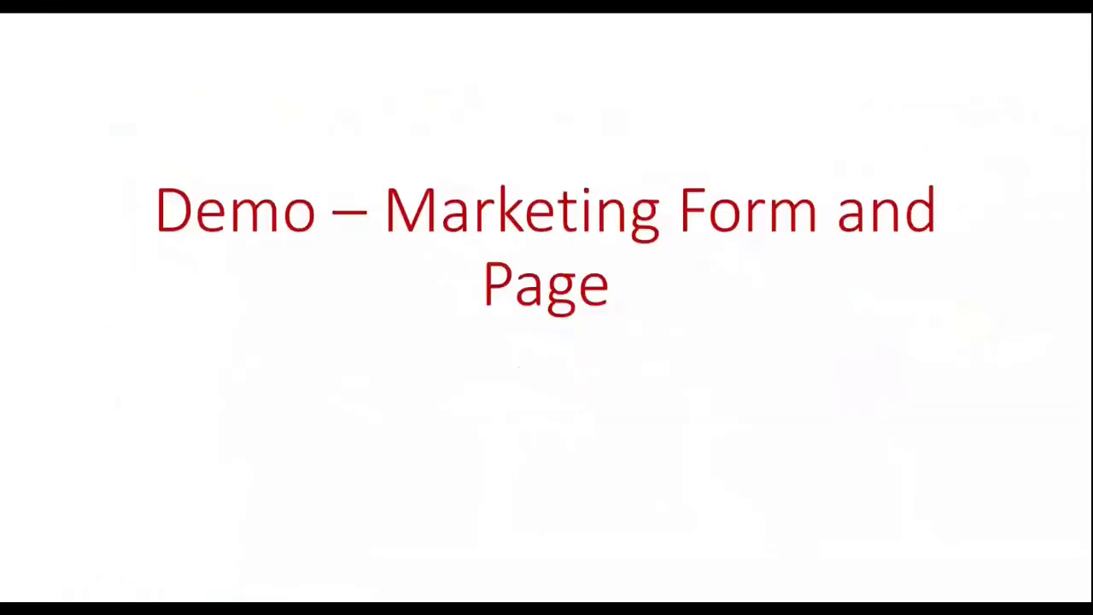
{"action": "key", "text": "Right"}
{"action": "key", "text": "Right"}
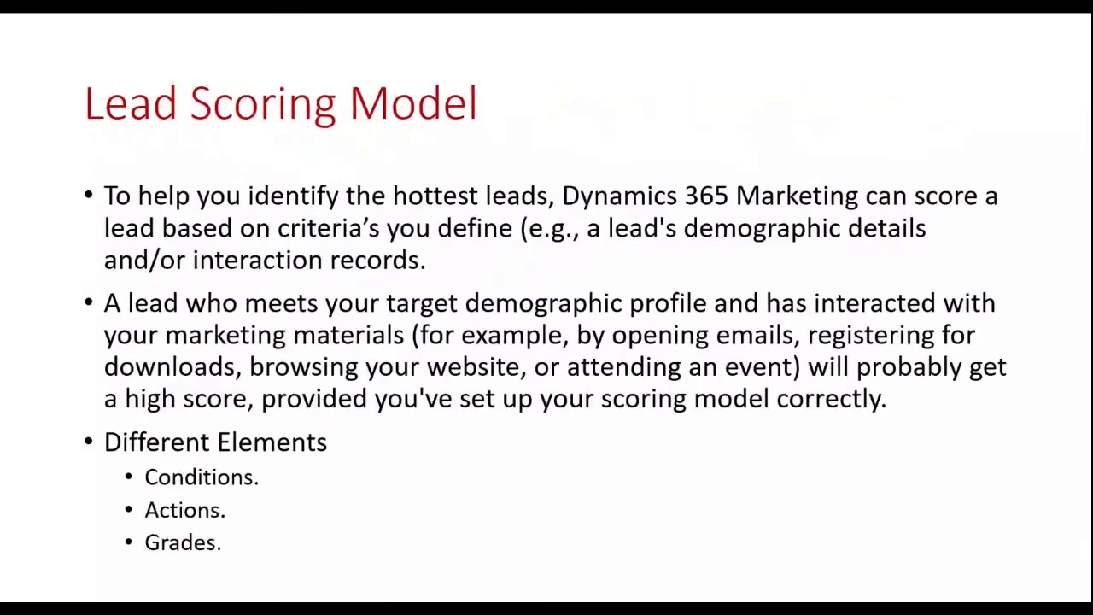
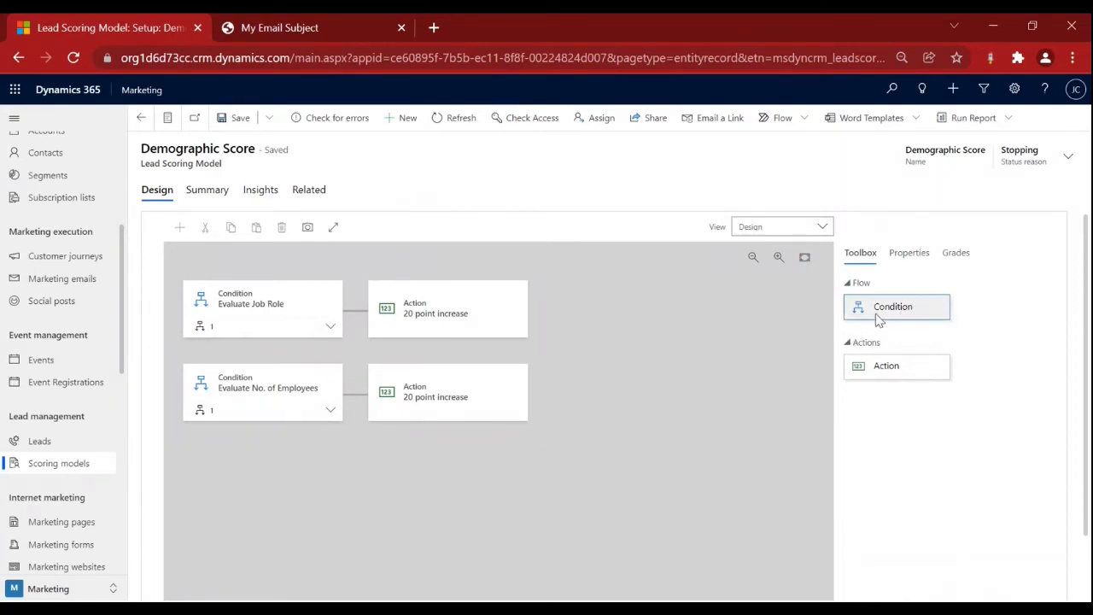
Clear a stray text highlight and refresh the Demographic Score form so it reloads in Draft.
{"action": "left_click_drag", "start_coordinate": [879, 319], "coordinate": [840, 316]}
{"action": "left_click", "coordinate": [1026, 300]}
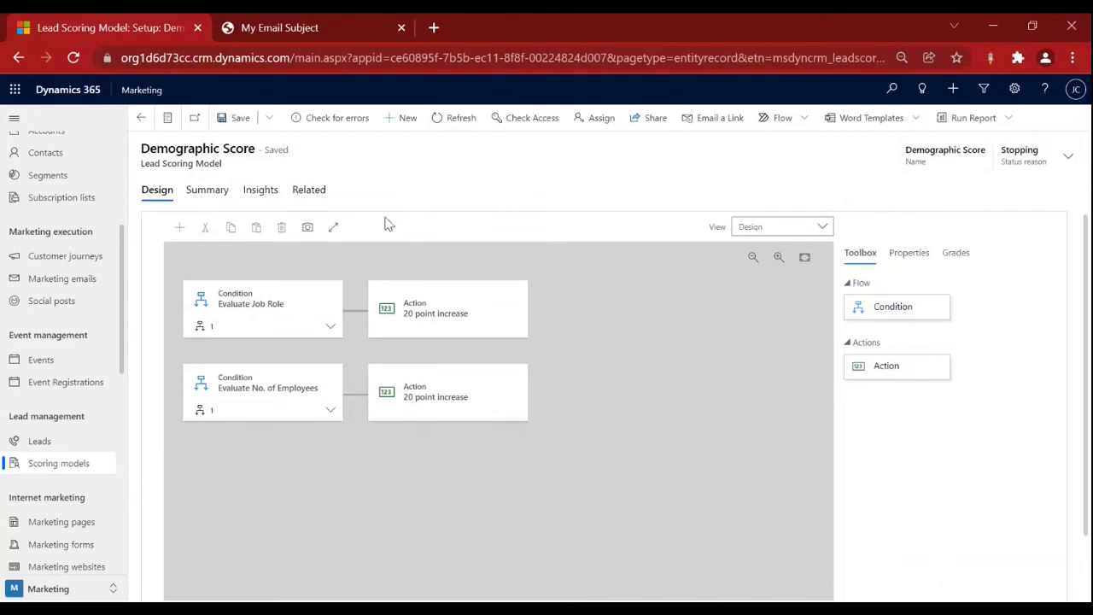
{"action": "left_click", "coordinate": [443, 131]}
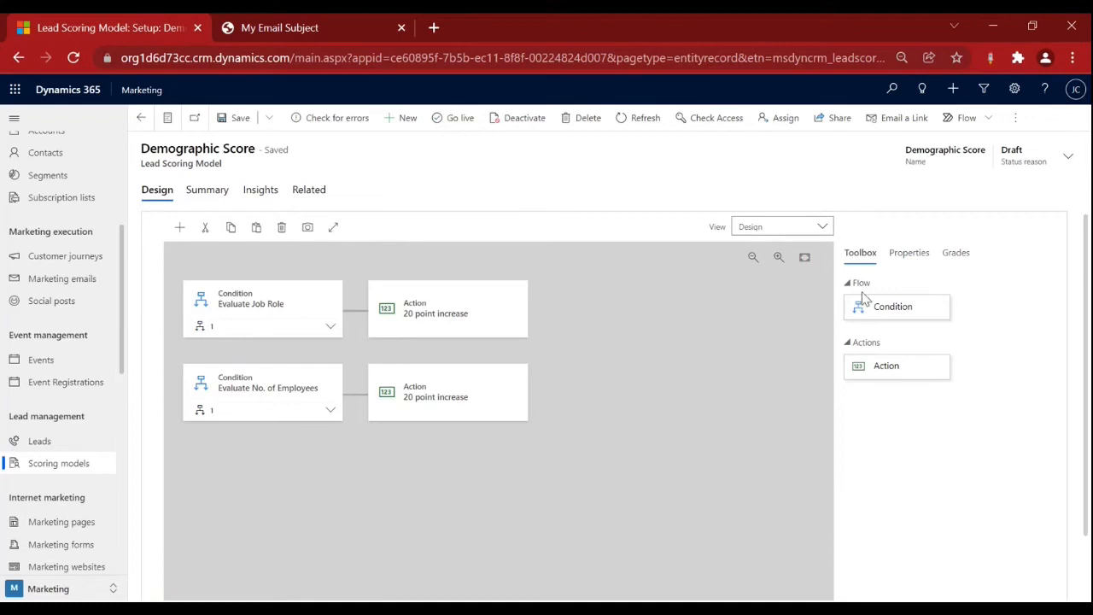
Place a third condition below the two scored ones, expand it, and open Leads in a new tab.
{"action": "left_click_drag", "start_coordinate": [874, 305], "coordinate": [254, 446]}
{"action": "left_click_drag", "start_coordinate": [902, 312], "coordinate": [194, 441]}
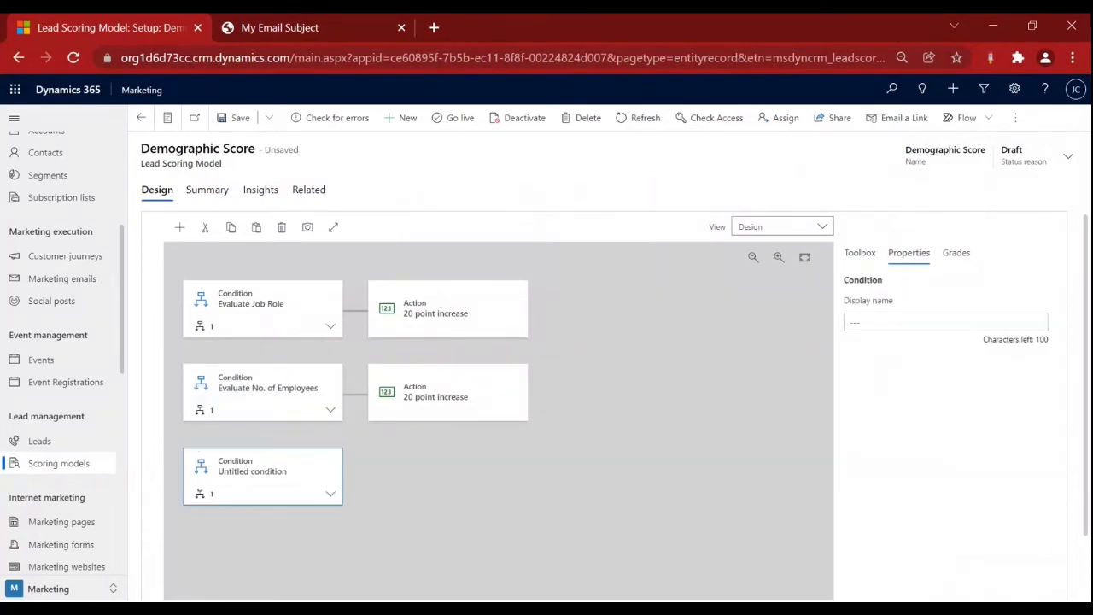
{"action": "left_click", "coordinate": [330, 495]}
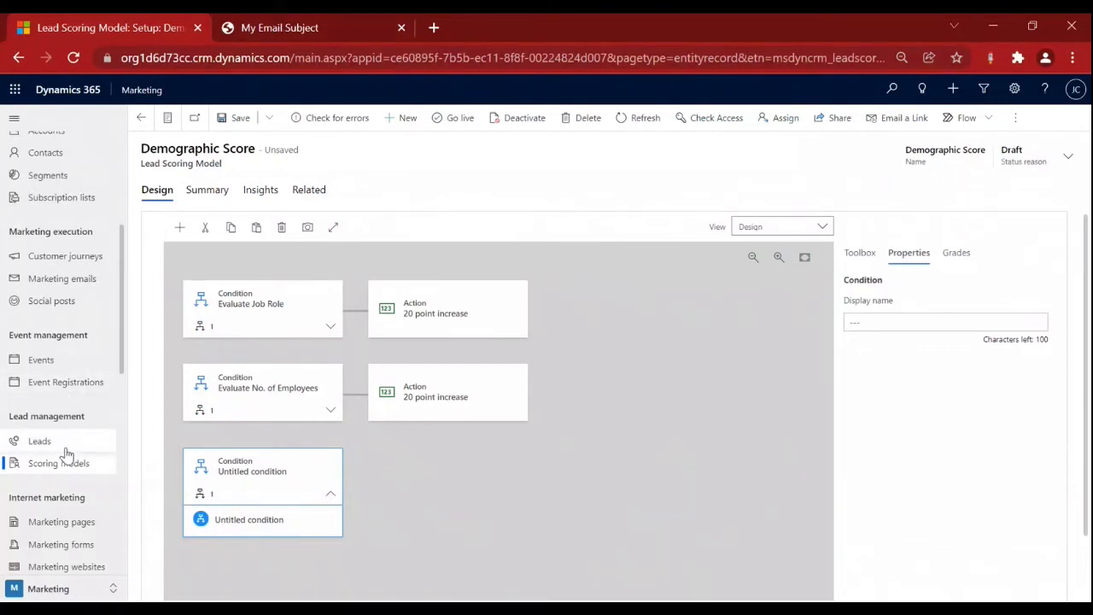
{"action": "middle_click", "coordinate": [39, 440]}
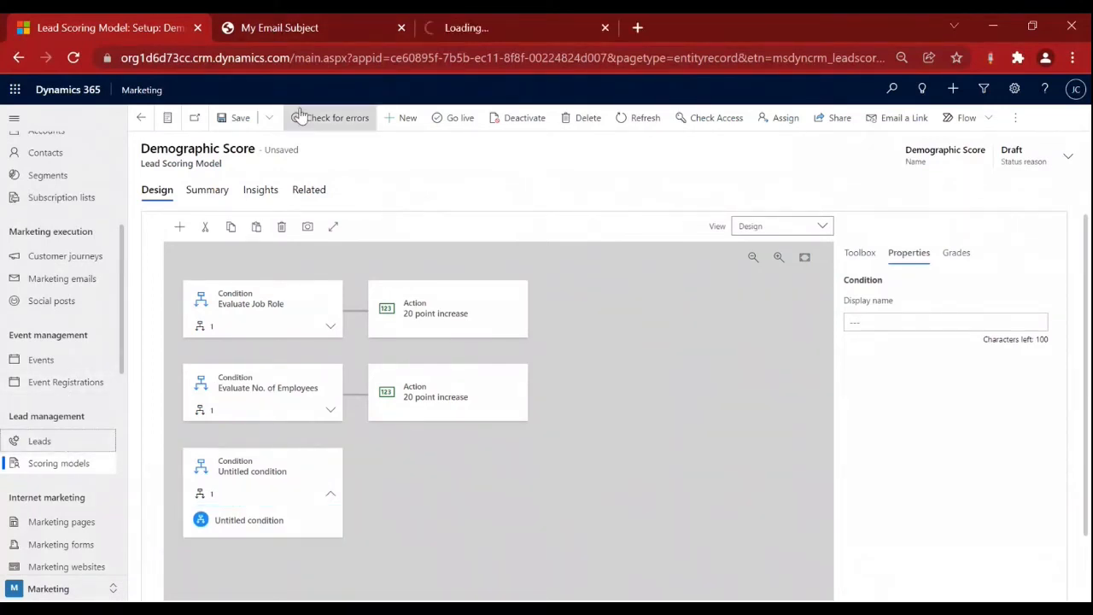
Close the My Email Subject tab and open the Test CRM Training lead from the leads list.
{"action": "left_click", "coordinate": [402, 28]}
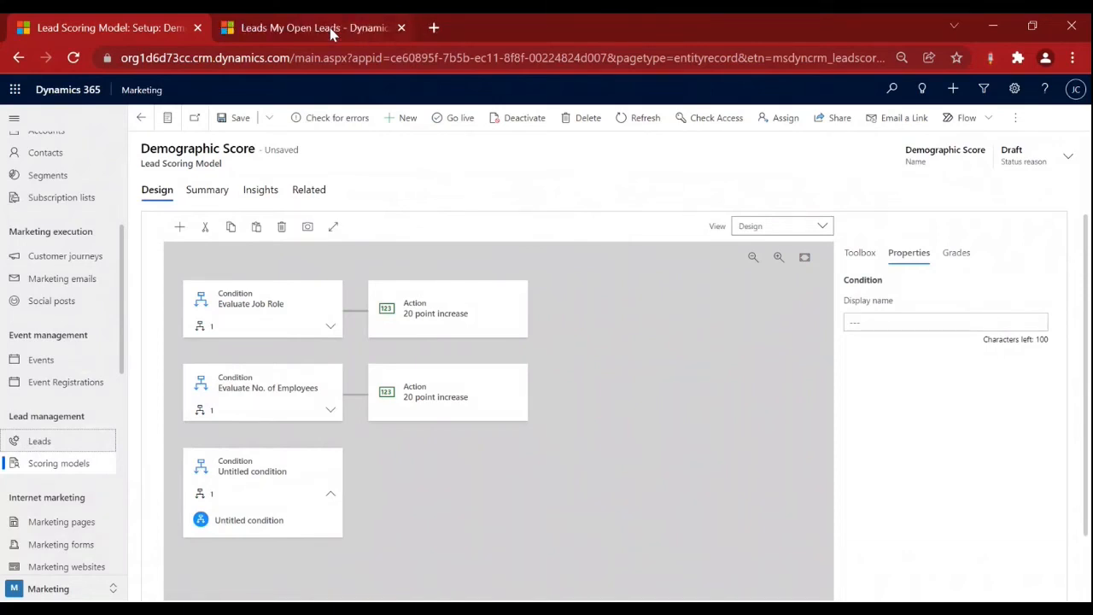
{"action": "left_click", "coordinate": [331, 33]}
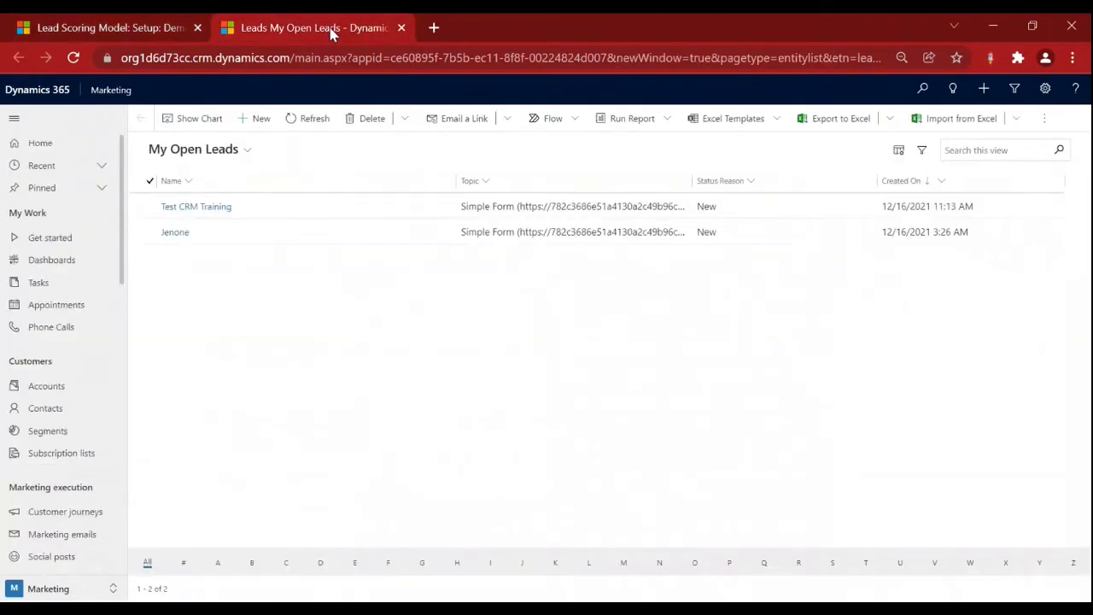
{"action": "left_click", "coordinate": [183, 213]}
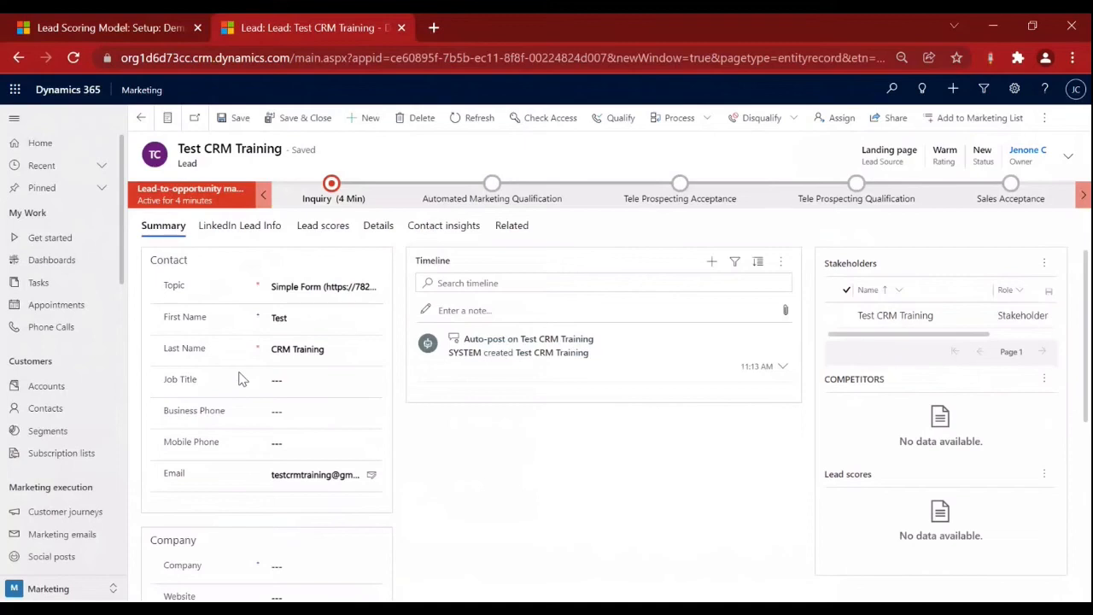
{"action": "scroll", "coordinate": [288, 461], "scroll_direction": "down", "scroll_amount": 3}
{"action": "scroll", "coordinate": [288, 461], "scroll_direction": "up", "scroll_amount": 3}
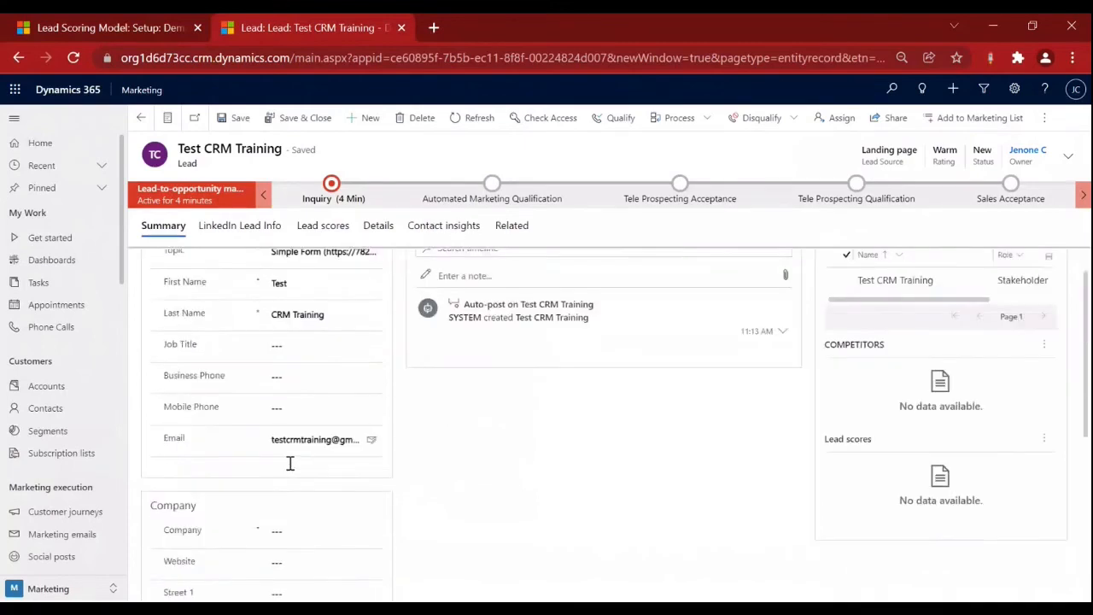
{"action": "scroll", "coordinate": [290, 462], "scroll_direction": "down", "scroll_amount": 2}
{"action": "scroll", "coordinate": [291, 462], "scroll_direction": "up", "scroll_amount": 1}
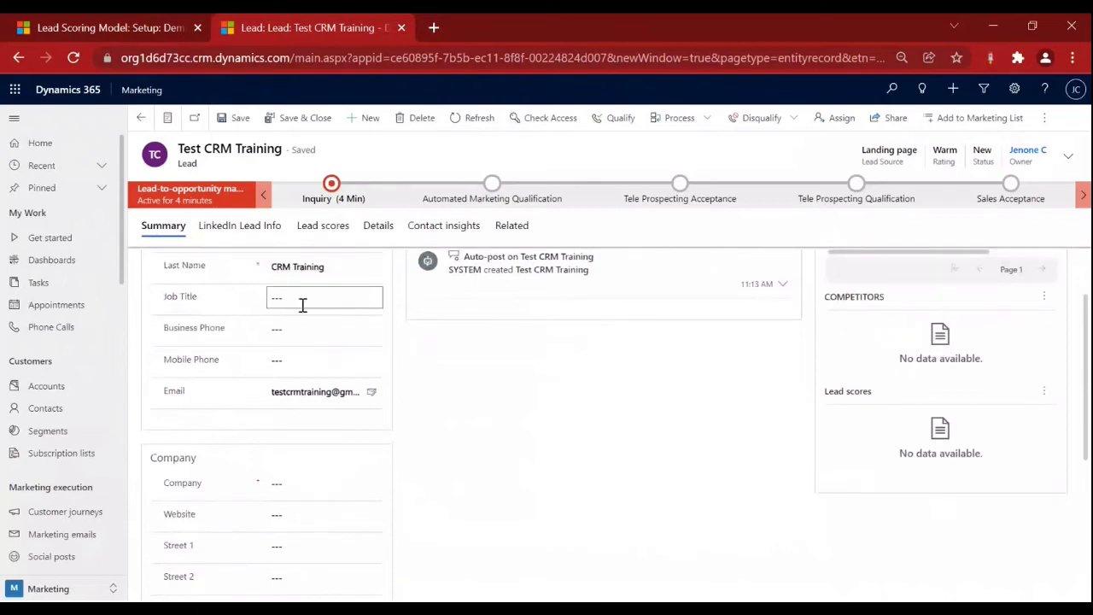
Check the lead's scores, then find the empty Annual Revenue field on Details.
{"action": "left_click", "coordinate": [318, 227]}
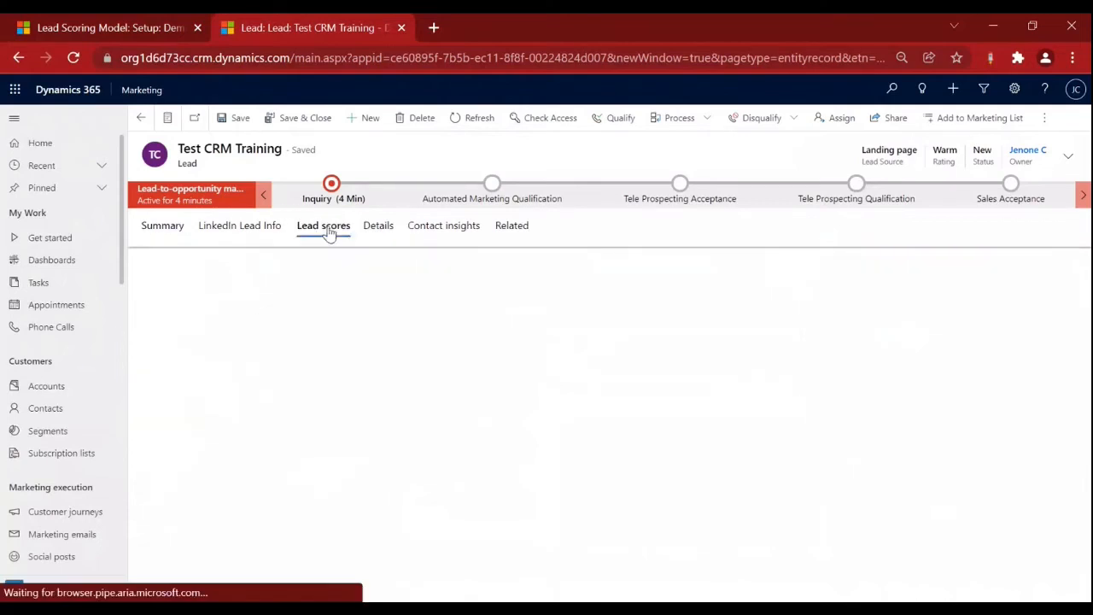
{"action": "left_click", "coordinate": [378, 227]}
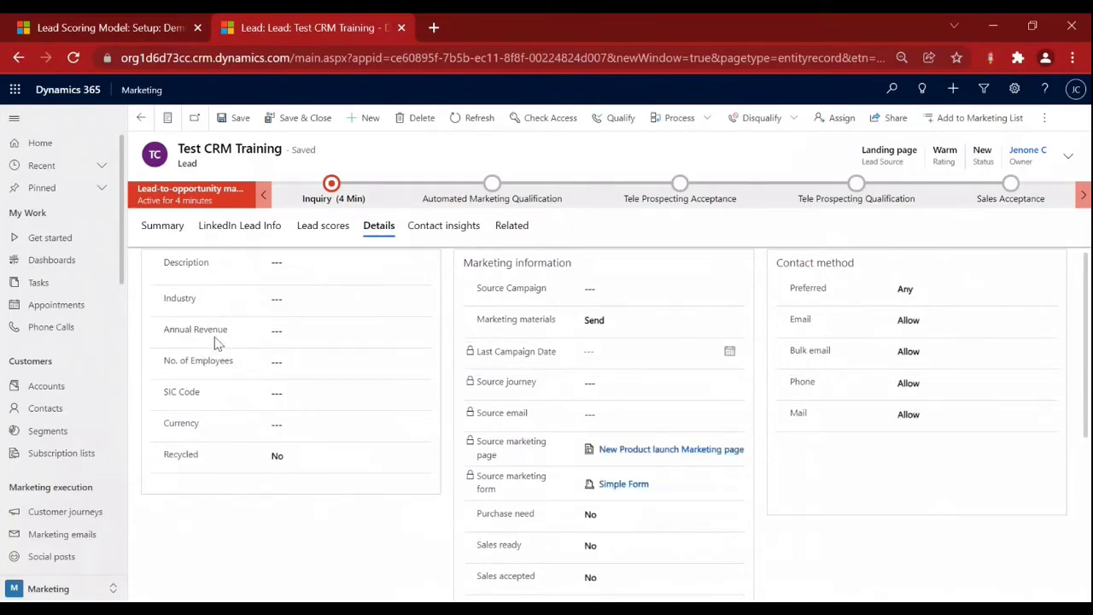
{"action": "left_click_drag", "start_coordinate": [165, 333], "coordinate": [225, 338]}
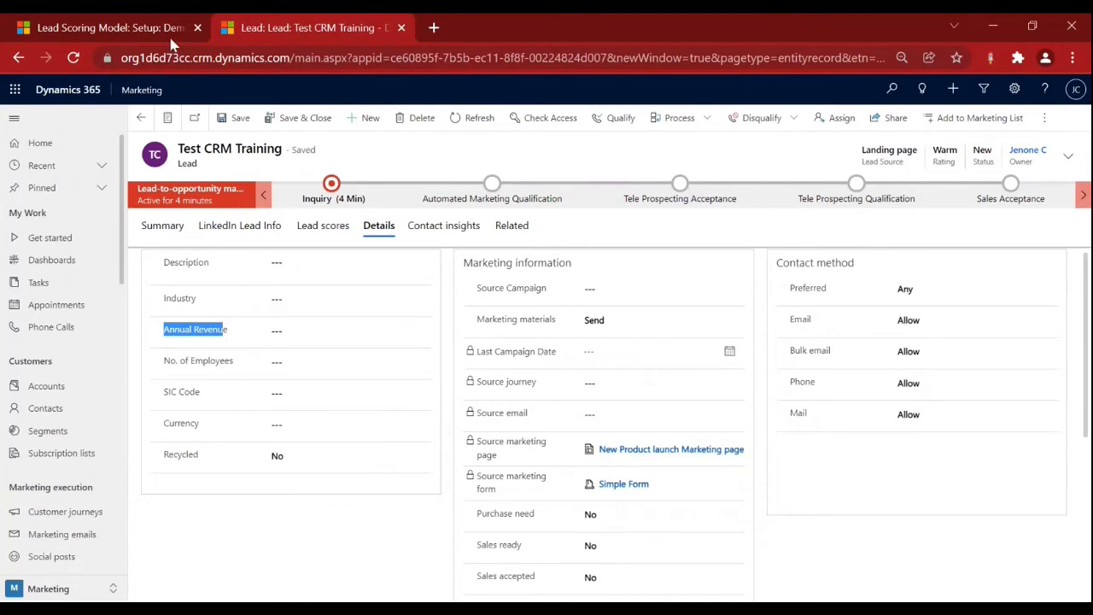
Back in the model, name the new condition's rule 'Score Annual rev'.
{"action": "left_click", "coordinate": [132, 28]}
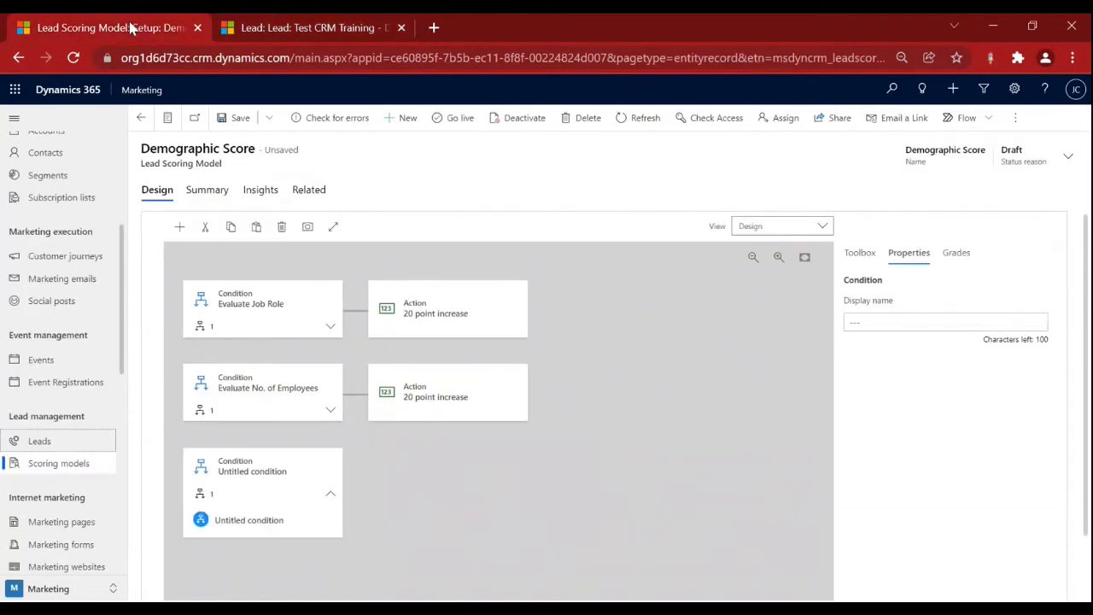
{"action": "left_click", "coordinate": [254, 521]}
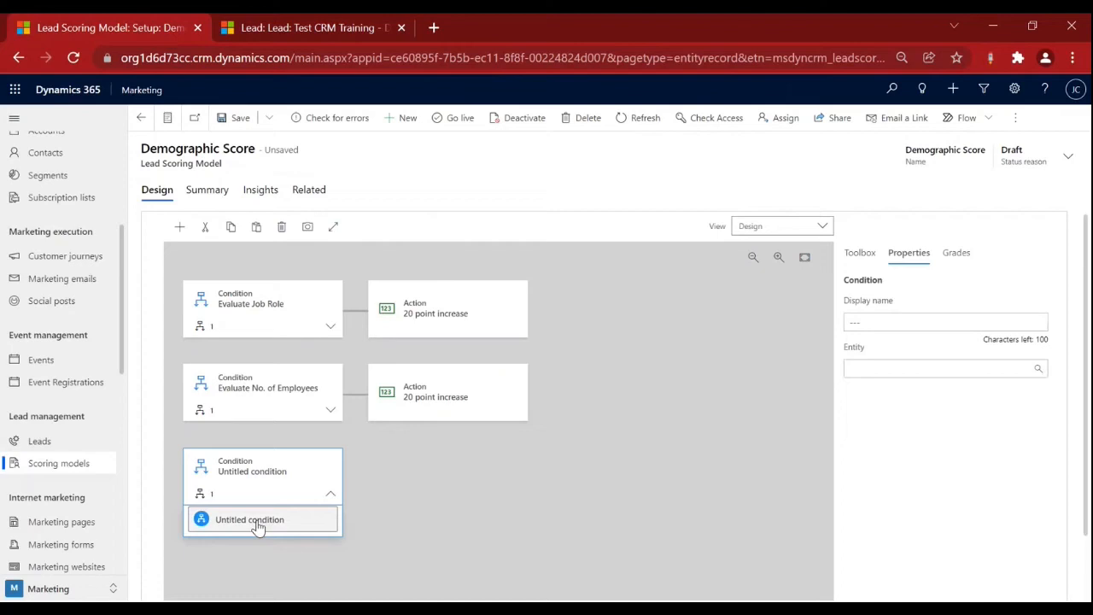
{"action": "left_click", "coordinate": [1024, 320]}
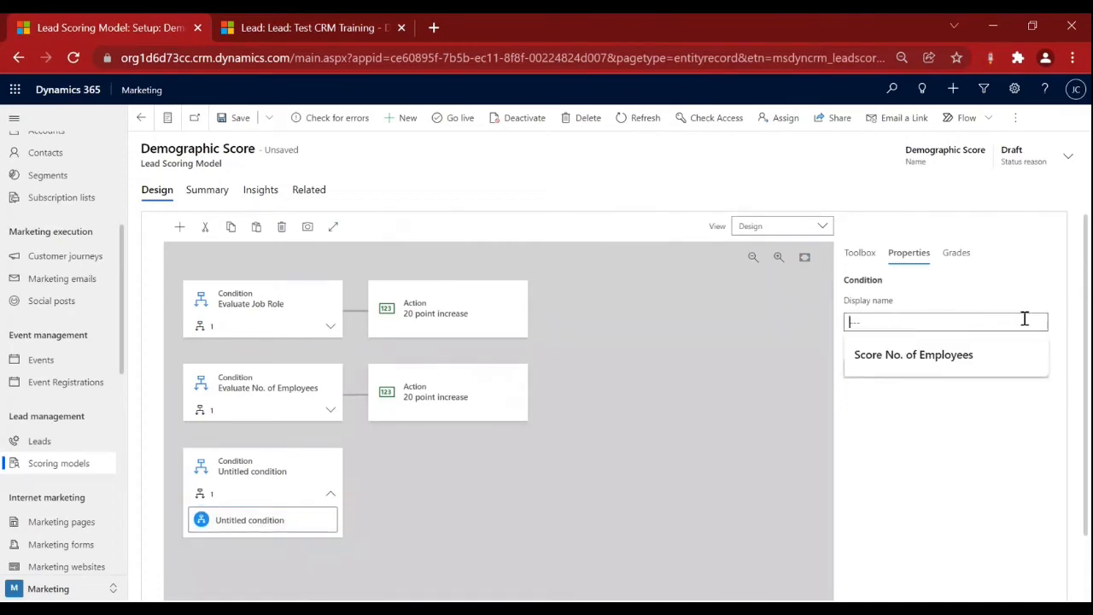
{"action": "type", "text": "Score Annual r"}
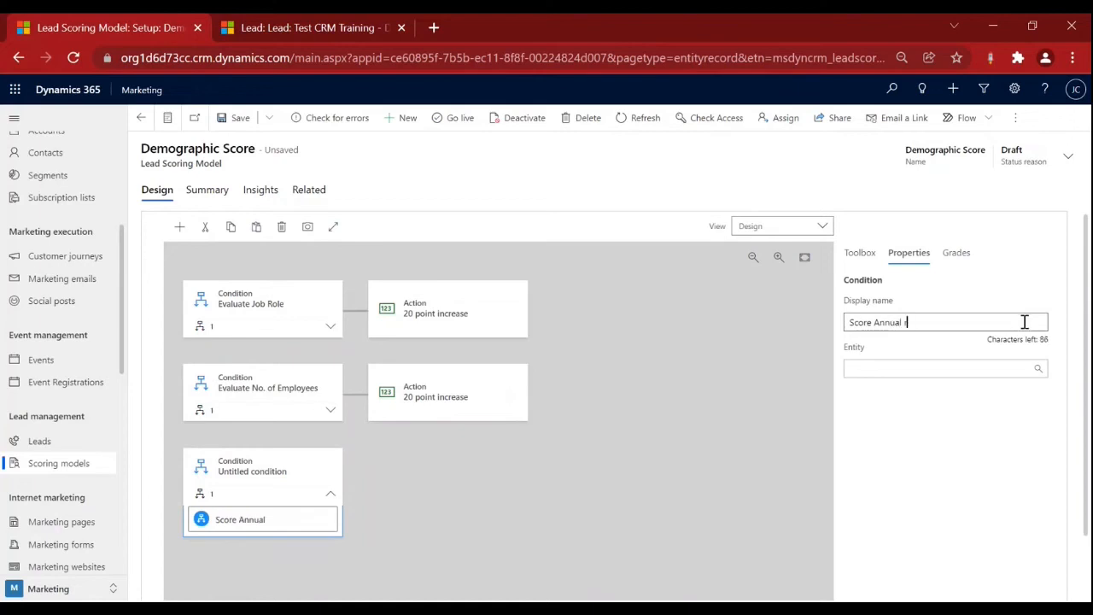
{"action": "type", "text": "ev"}
Set the rule to test the Lead entity's Annual Revenue with the > operator.
{"action": "left_click", "coordinate": [1034, 365]}
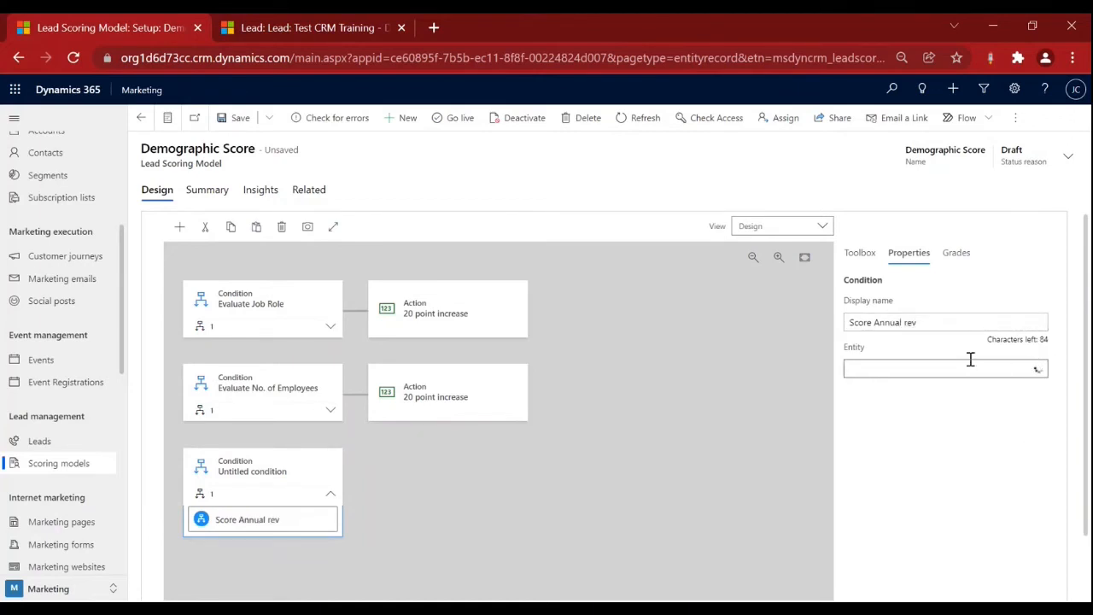
{"action": "type", "text": "lead"}
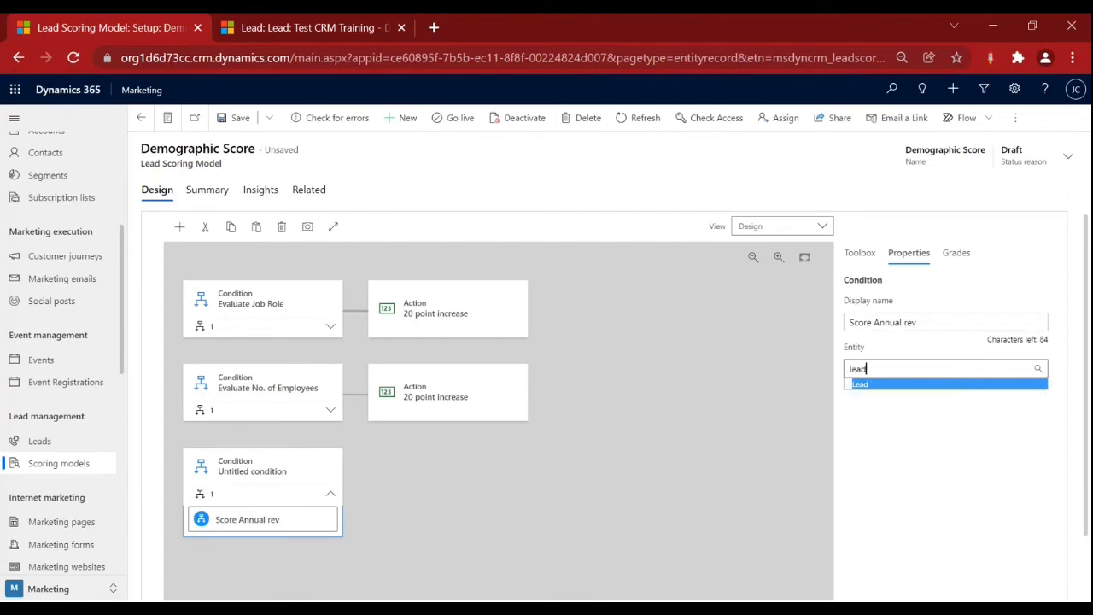
{"action": "left_click", "coordinate": [901, 385]}
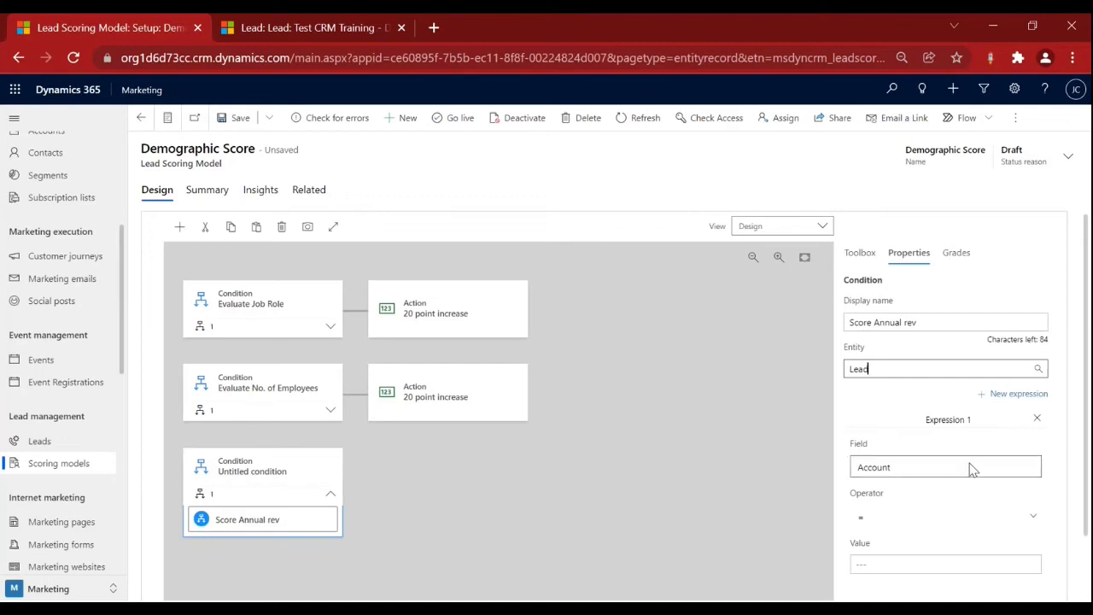
{"action": "left_click", "coordinate": [945, 472]}
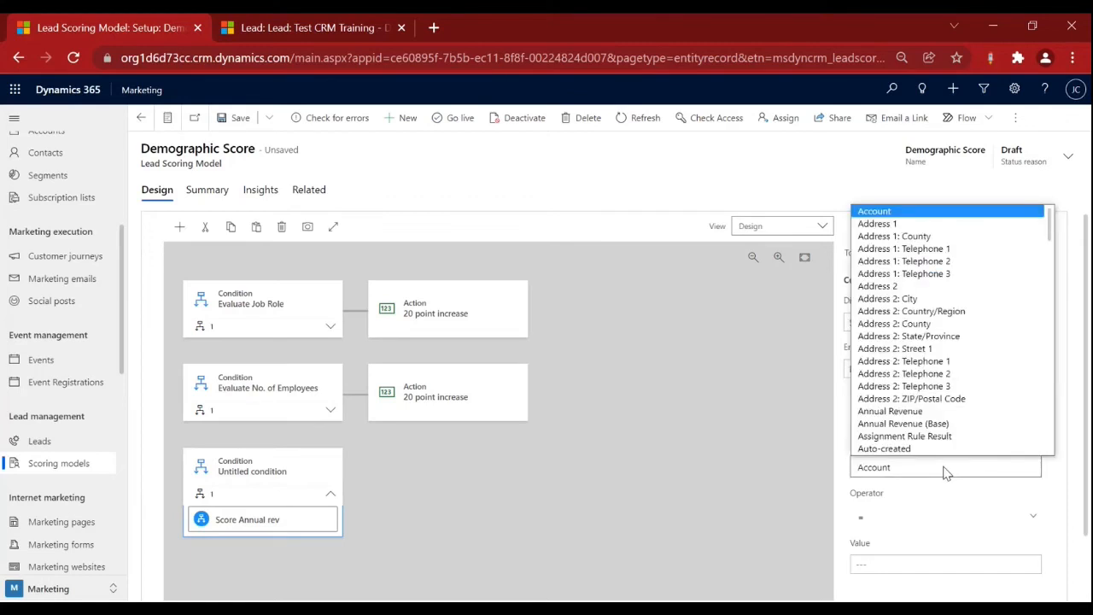
{"action": "left_click", "coordinate": [939, 412]}
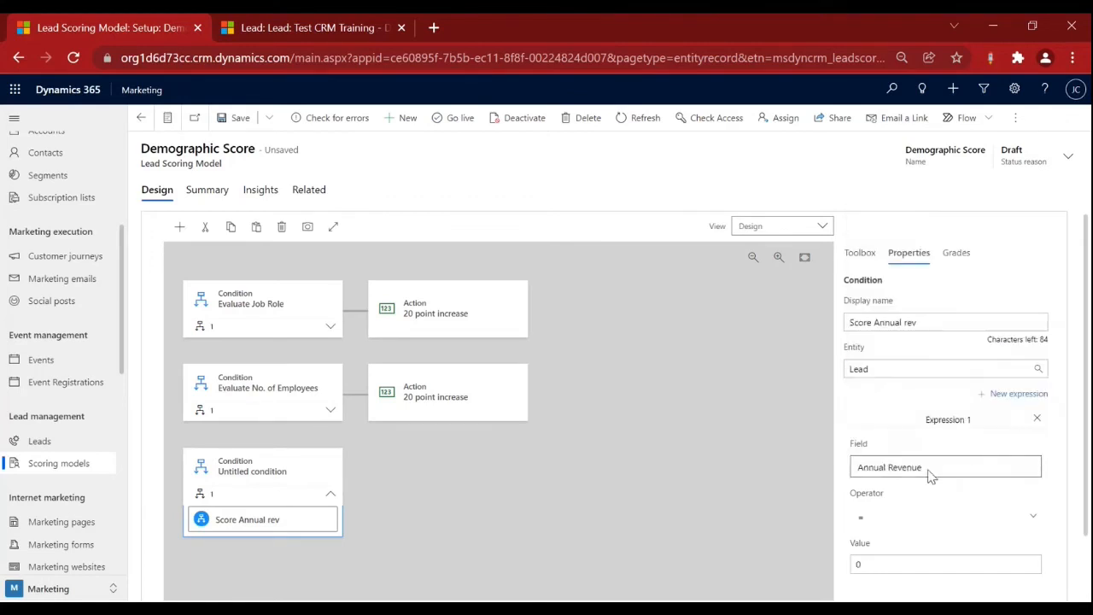
{"action": "left_click", "coordinate": [1025, 520]}
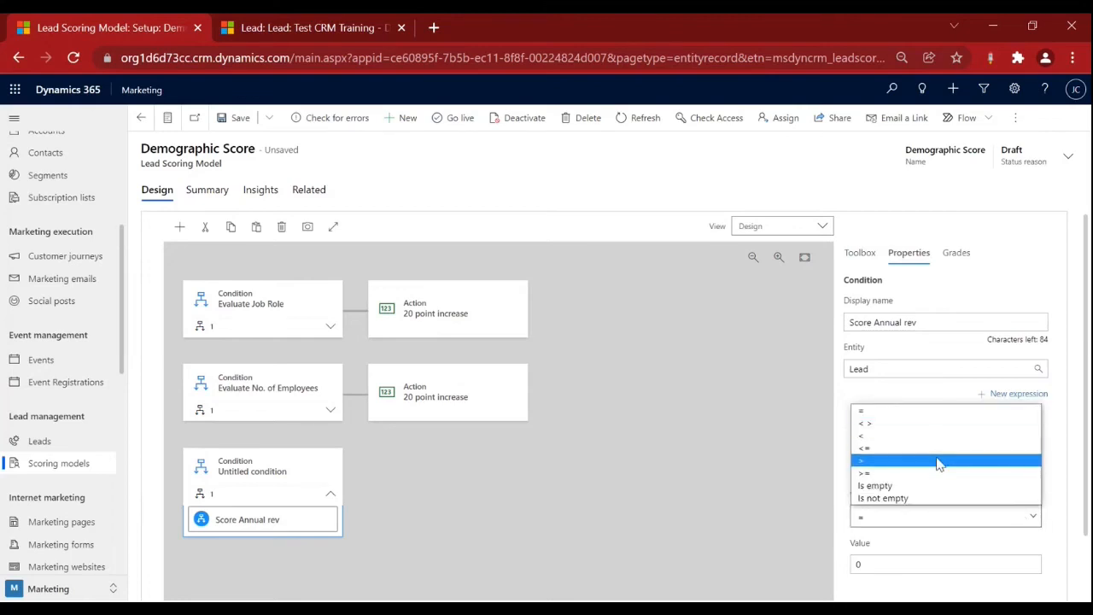
{"action": "left_click", "coordinate": [938, 461]}
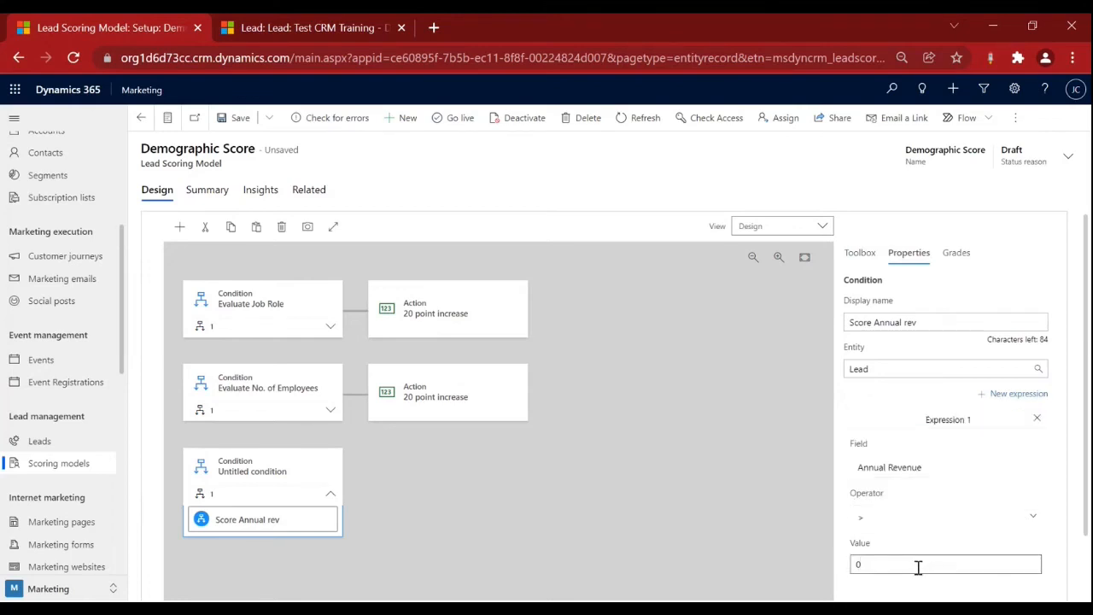
{"action": "left_click", "coordinate": [918, 567]}
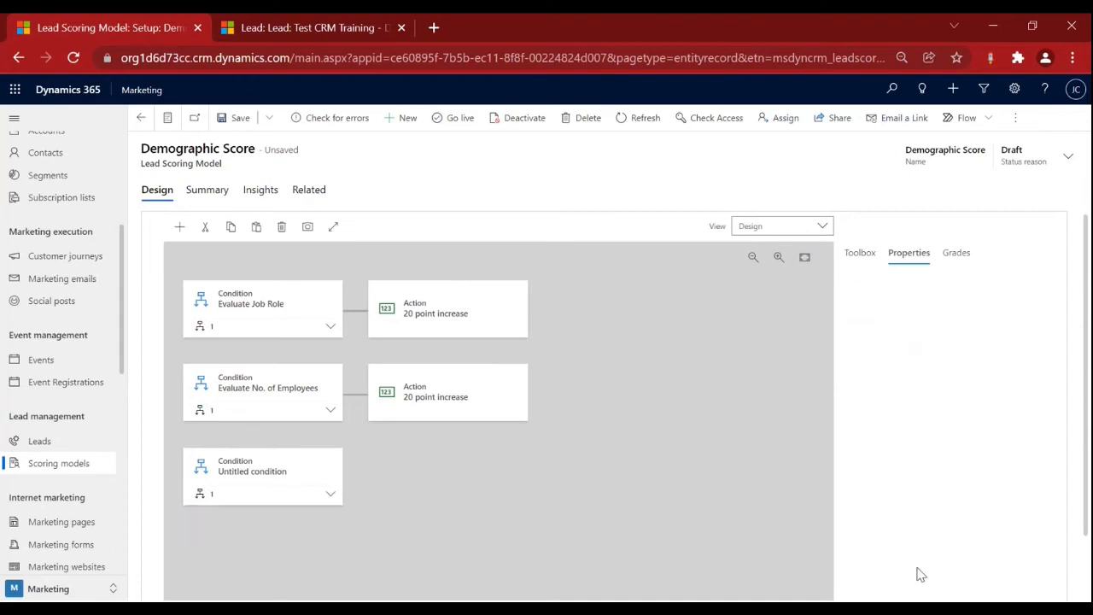
Set the Score Annual rev rule's threshold value to 10000.
{"action": "left_click", "coordinate": [858, 253]}
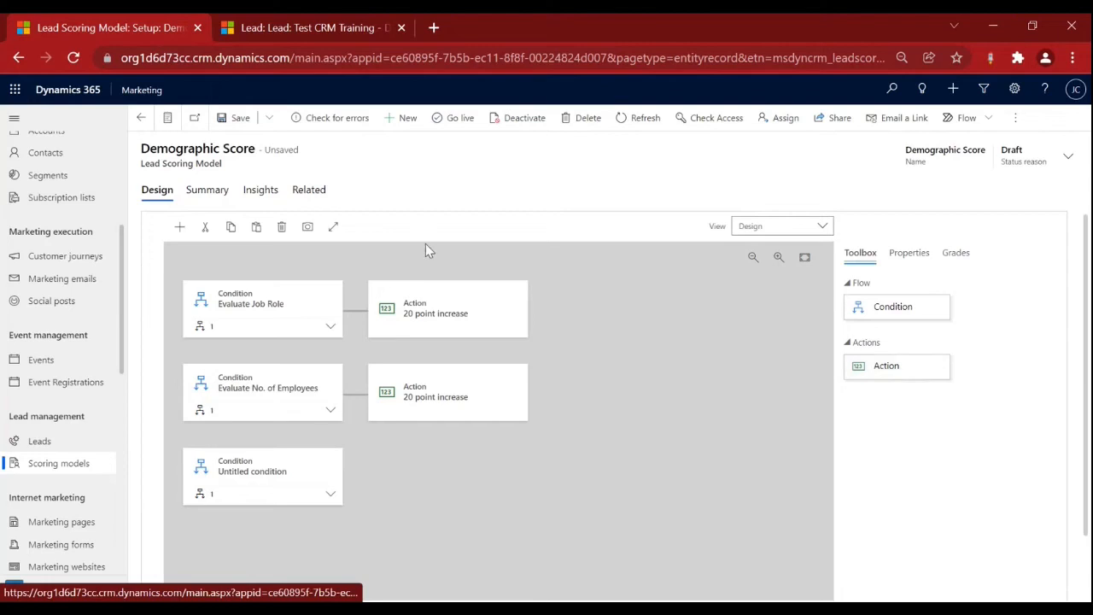
{"action": "left_click", "coordinate": [314, 478]}
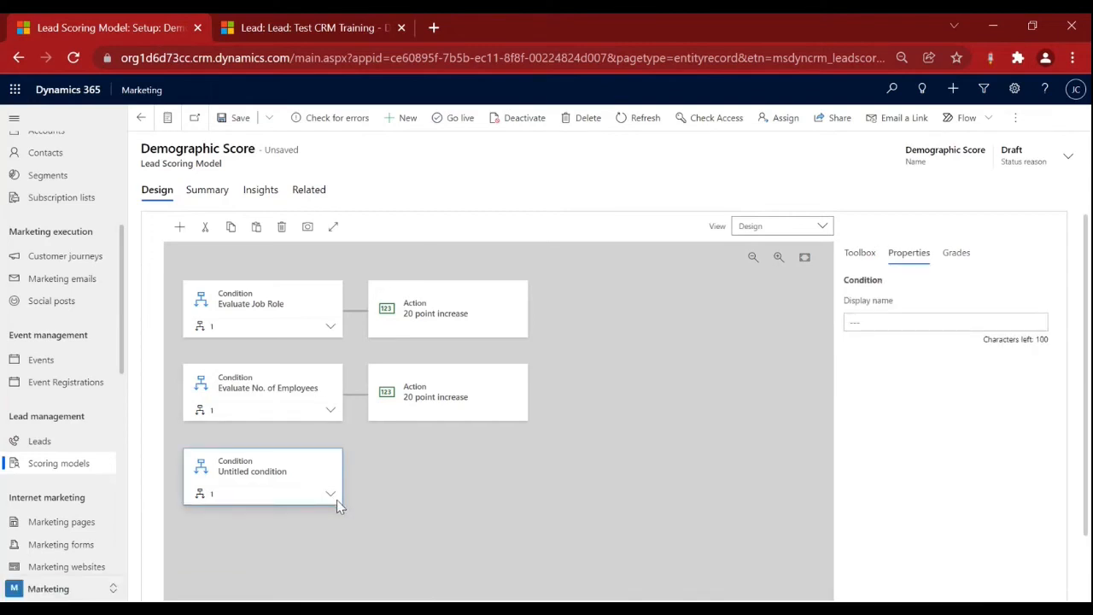
{"action": "left_click", "coordinate": [331, 493]}
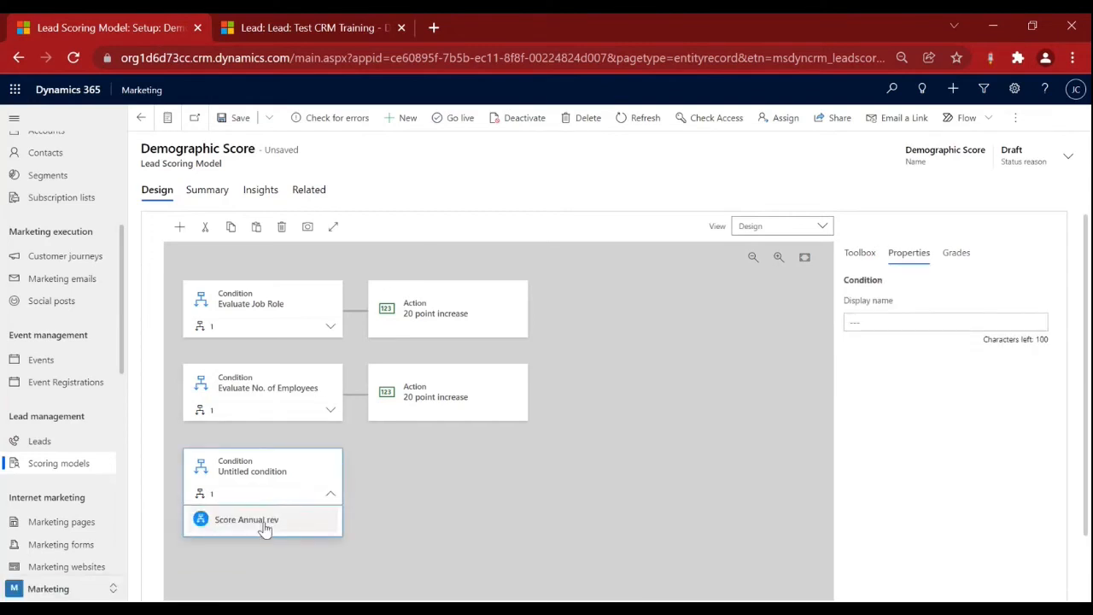
{"action": "left_click", "coordinate": [327, 520]}
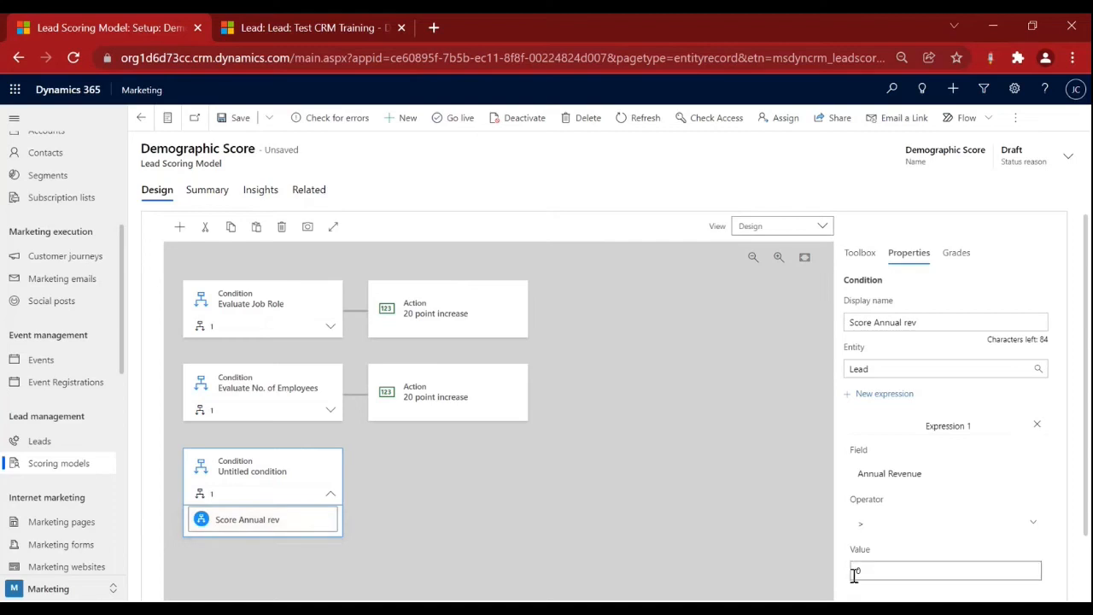
{"action": "left_click", "coordinate": [896, 573]}
{"action": "type", "text": "1"}
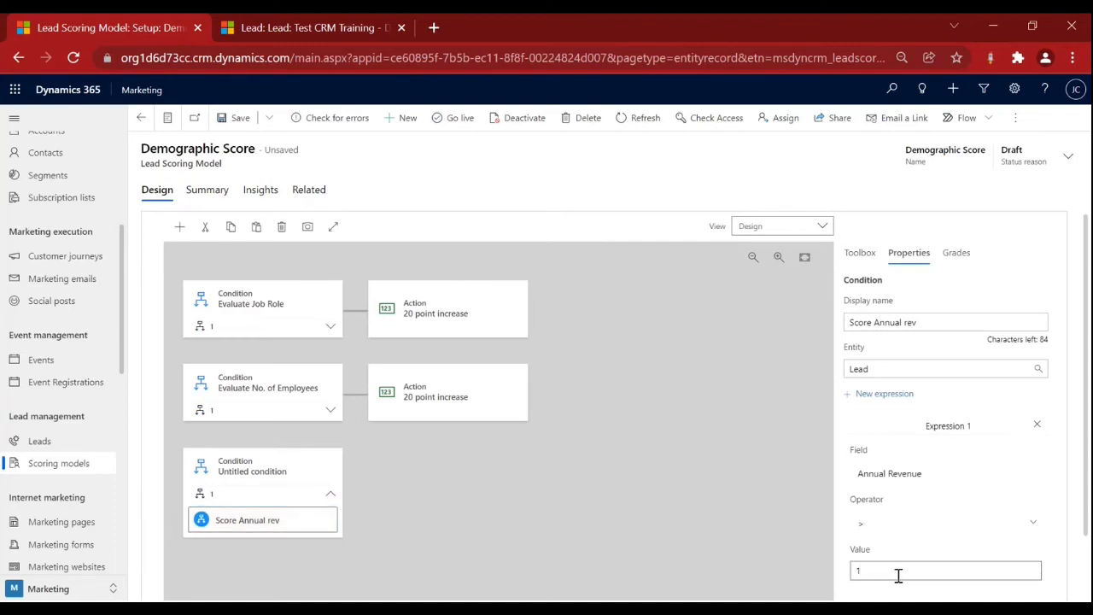
{"action": "type", "text": "0000"}
{"action": "left_click", "coordinate": [756, 553]}
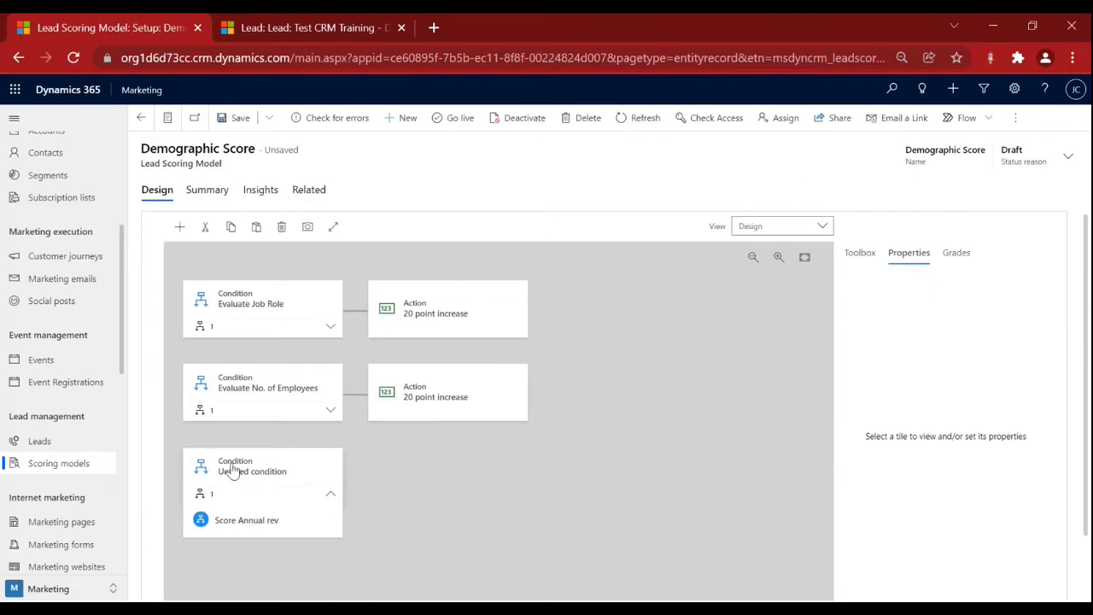
Attach a new Action beside the third condition and clear its default 0 score.
{"action": "left_click", "coordinate": [858, 253]}
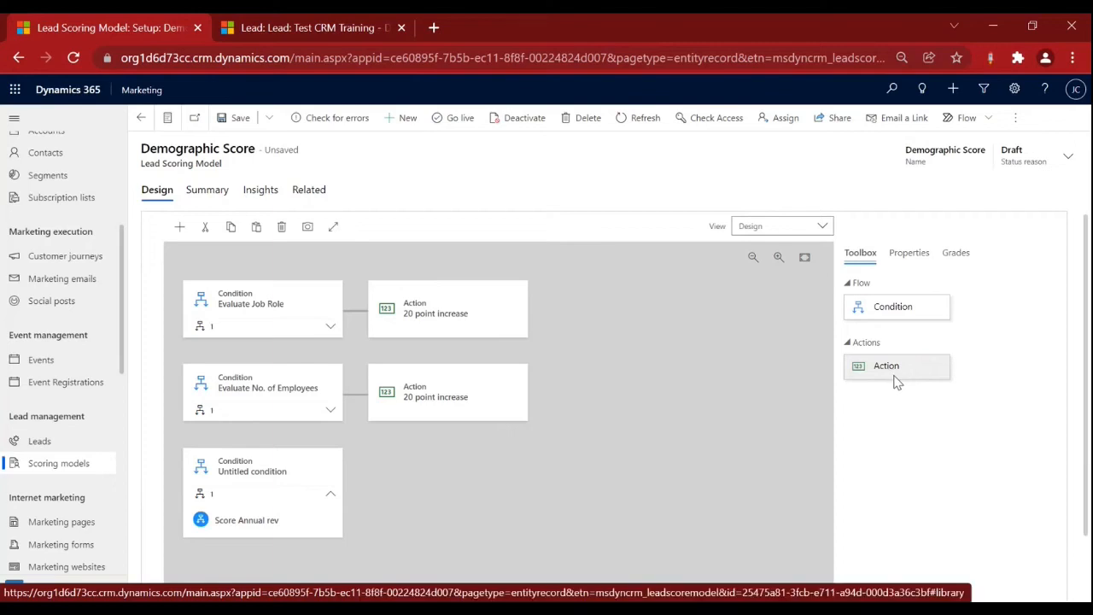
{"action": "left_click_drag", "start_coordinate": [896, 382], "coordinate": [364, 505]}
{"action": "left_click", "coordinate": [950, 323]}
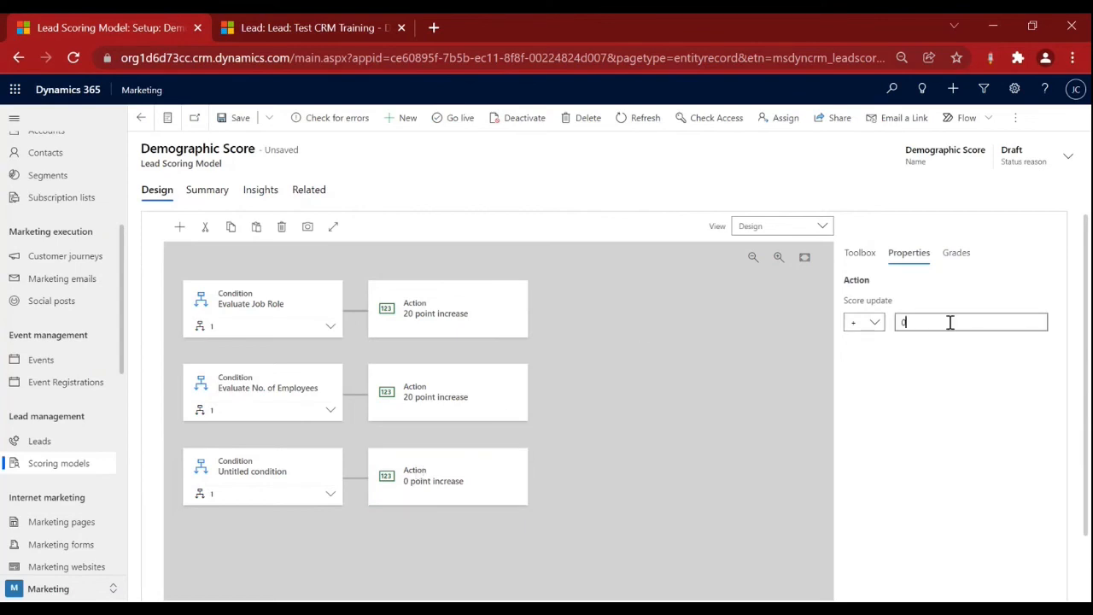
{"action": "key", "text": "BackSpace"}
Set the new action's score update to 20 and save the model.
{"action": "type", "text": "20"}
{"action": "left_click", "coordinate": [675, 363]}
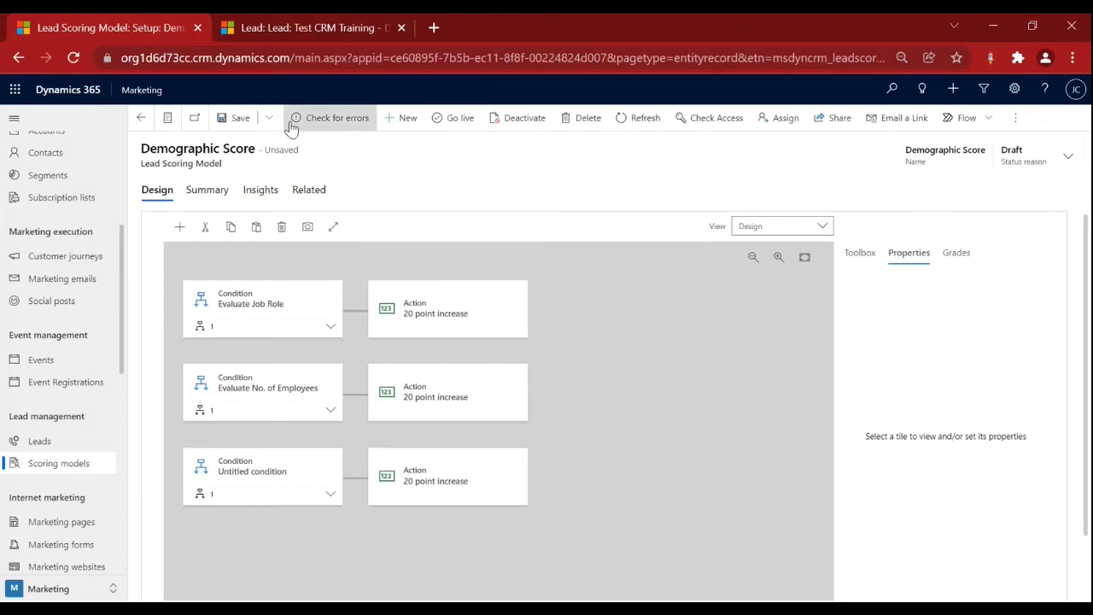
{"action": "left_click", "coordinate": [238, 133]}
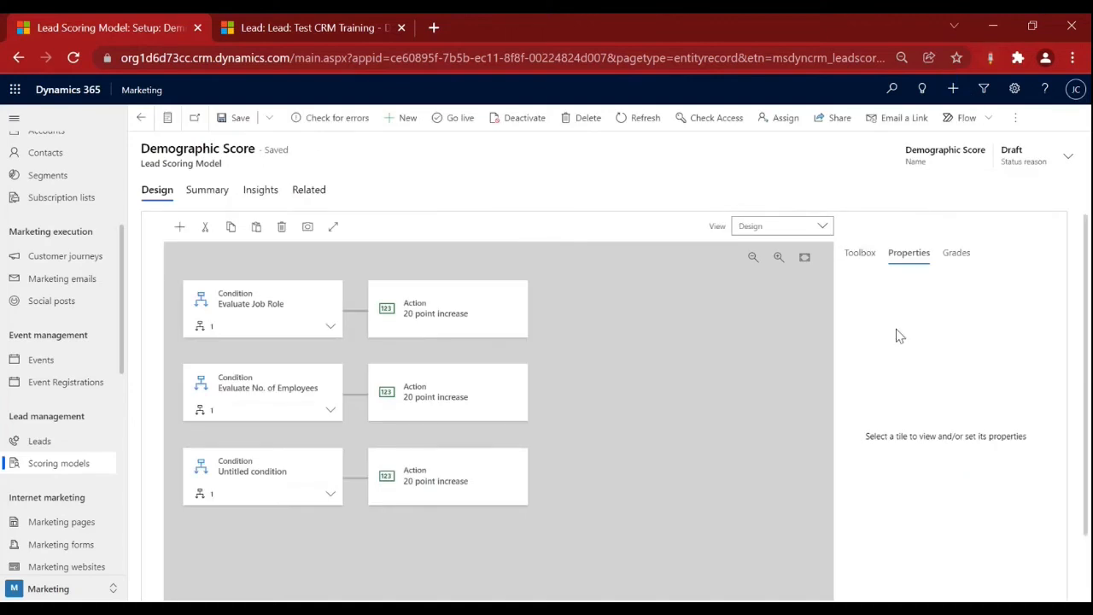
Review the Sales ready score on Grades and confirm the rule tests Annual Revenue > 10000.
{"action": "left_click", "coordinate": [953, 253]}
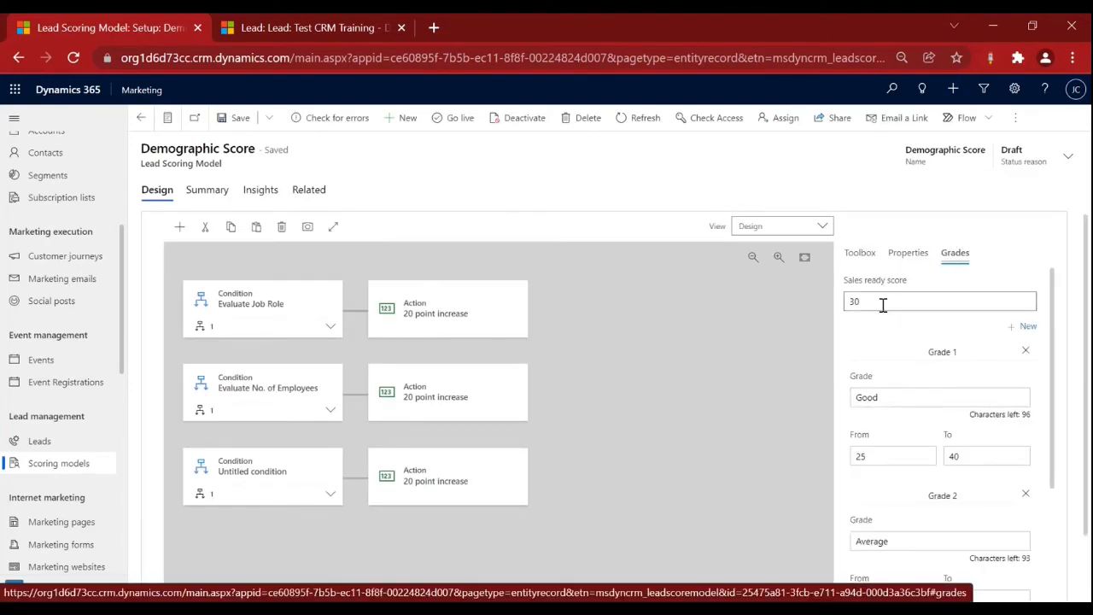
{"action": "left_click_drag", "start_coordinate": [843, 280], "coordinate": [929, 283]}
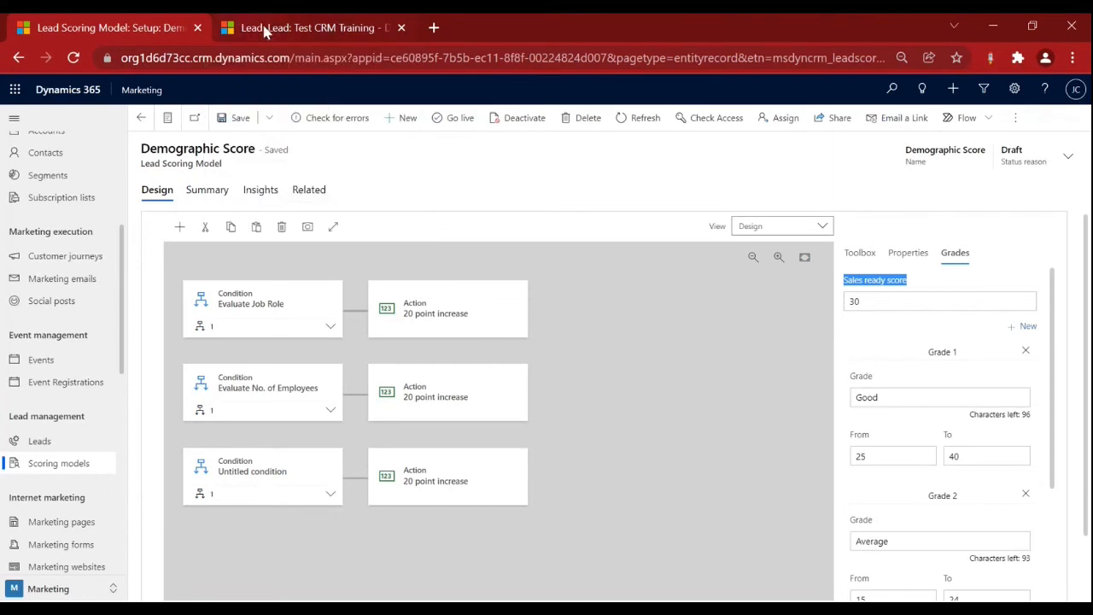
{"action": "mouse_move", "coordinate": [265, 29]}
{"action": "left_click", "coordinate": [329, 493]}
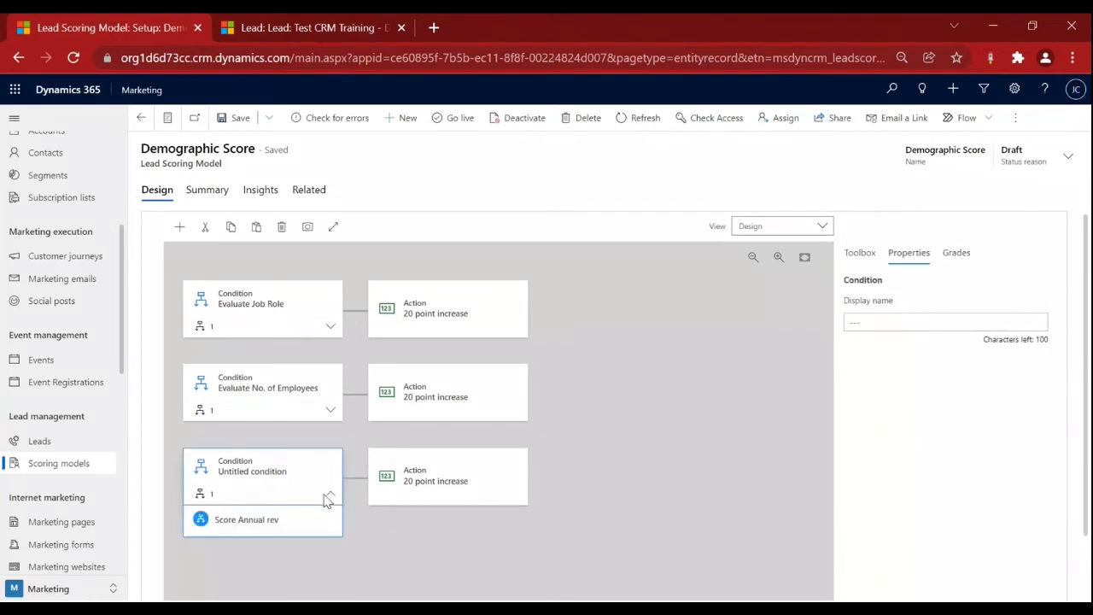
{"action": "left_click", "coordinate": [256, 531]}
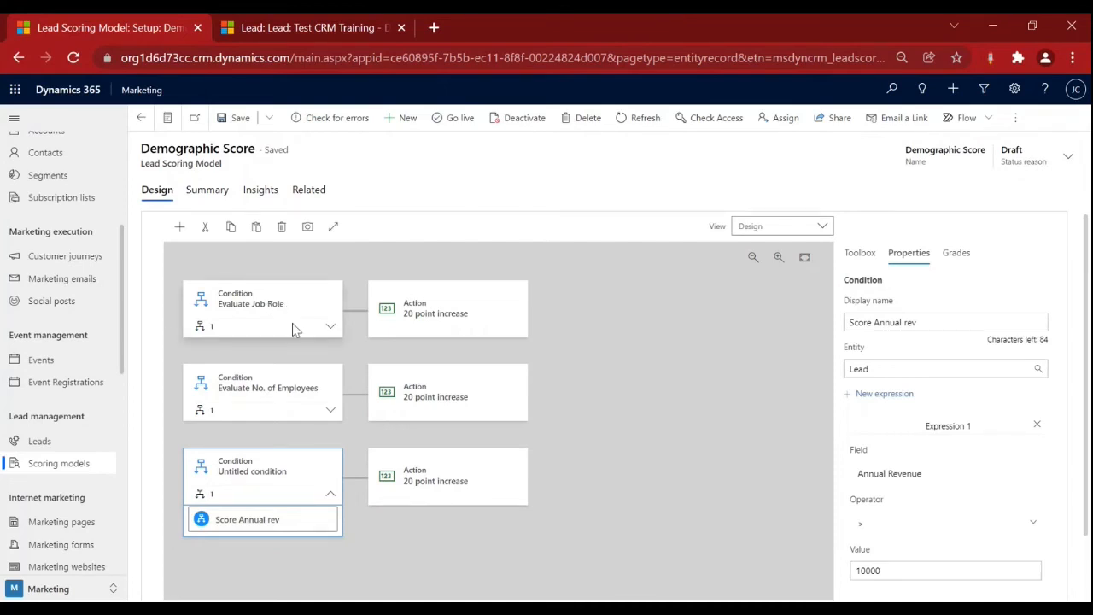
Verify the rules Job Title contains CEO and No. of Employees > 100, then select the employees action.
{"action": "left_click", "coordinate": [332, 327]}
{"action": "left_click", "coordinate": [268, 356]}
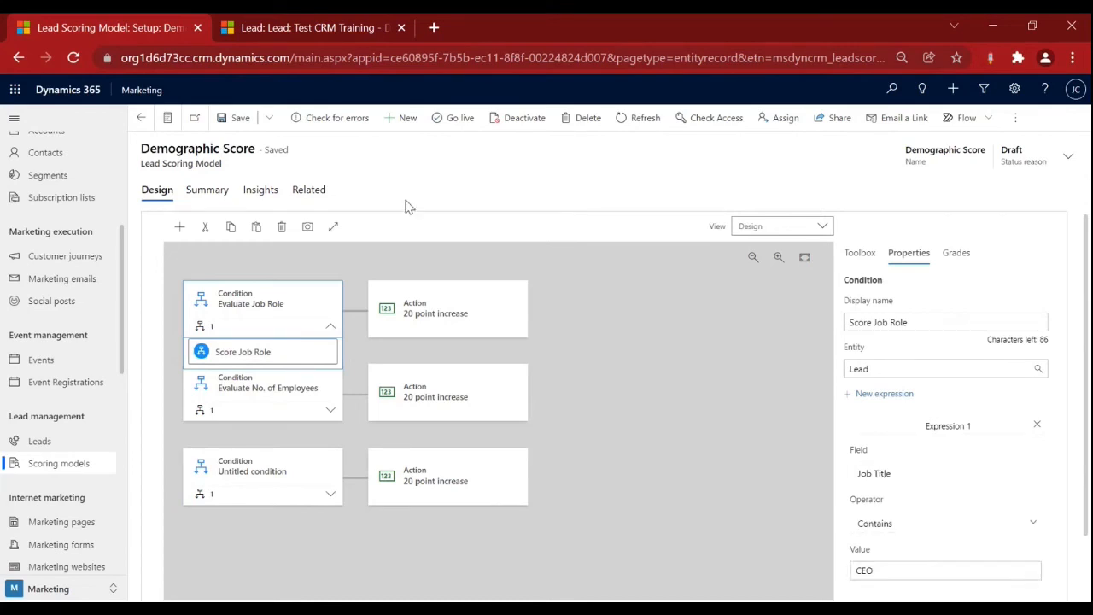
{"action": "left_click", "coordinate": [519, 373]}
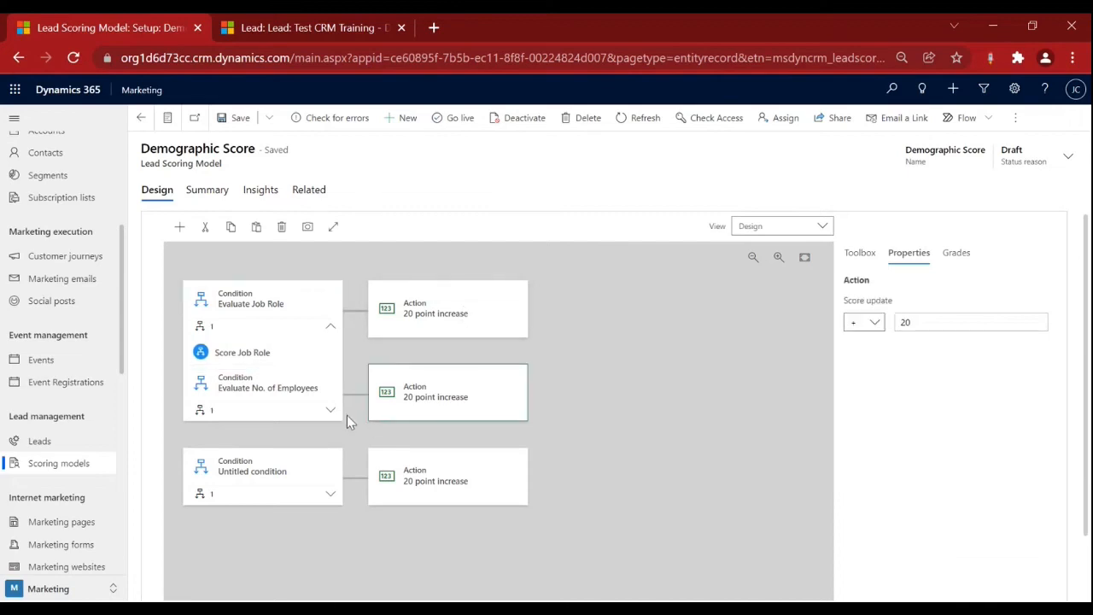
{"action": "left_click", "coordinate": [331, 409]}
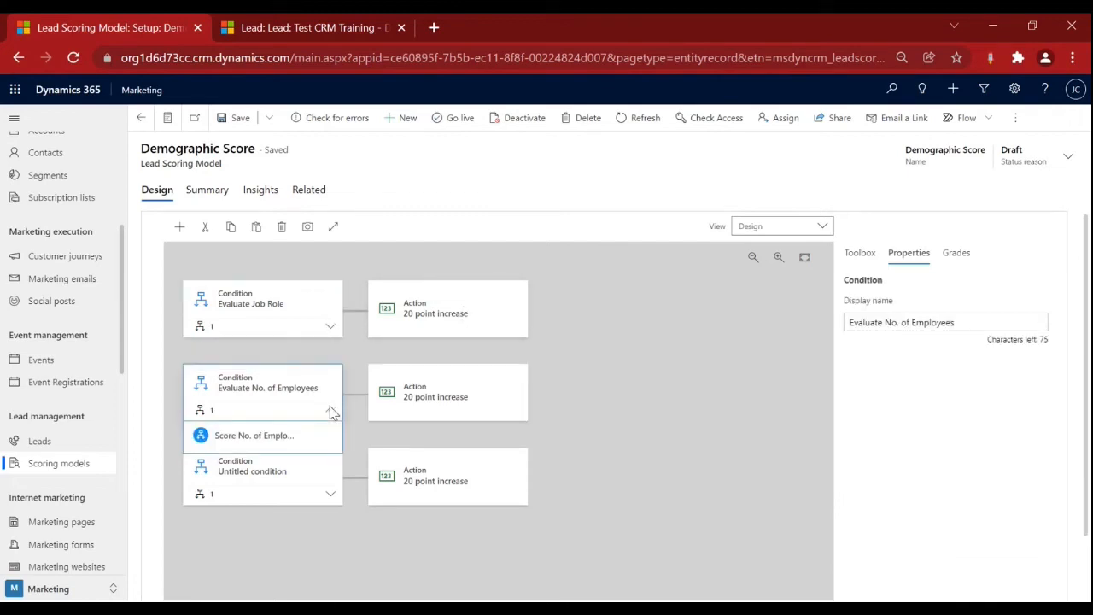
{"action": "left_click", "coordinate": [281, 437]}
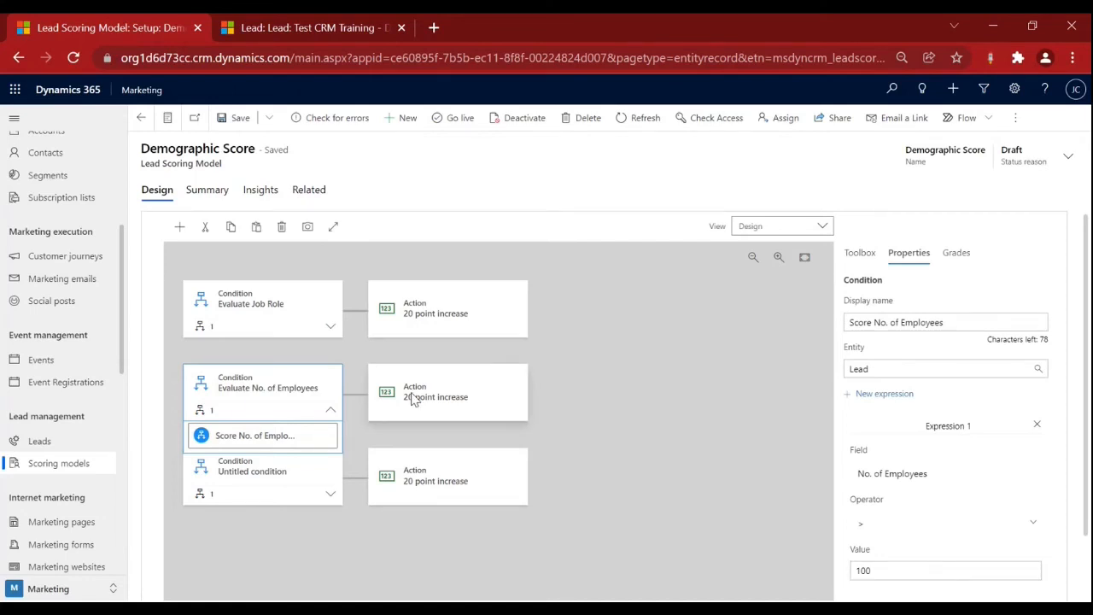
{"action": "left_click", "coordinate": [414, 400]}
Change the No. of Employees action's score update from 20 to 10.
{"action": "left_click", "coordinate": [952, 318]}
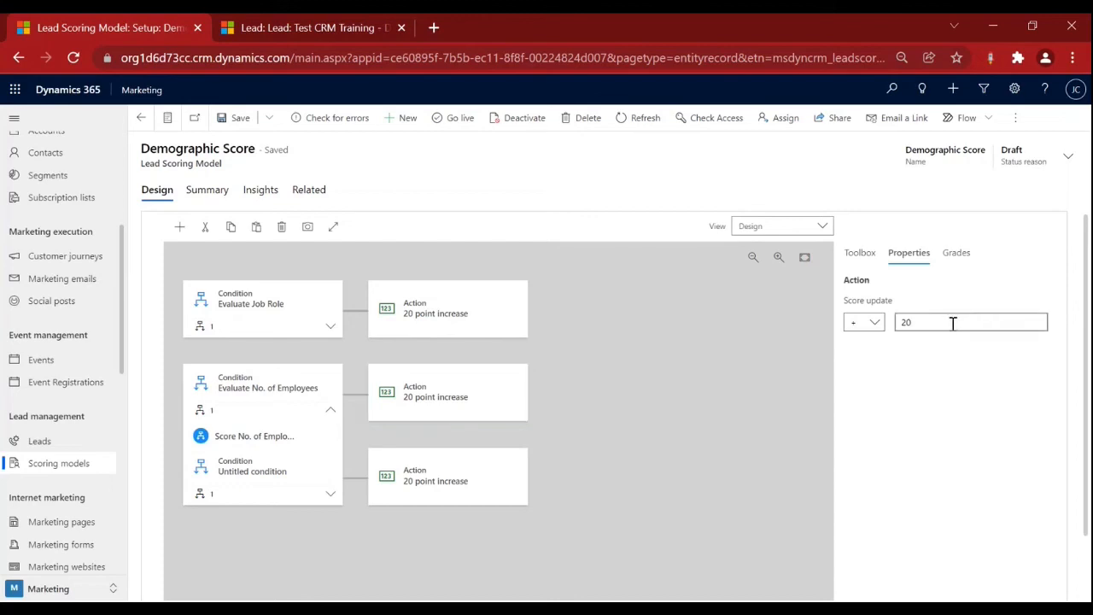
{"action": "key", "text": "BackSpace"}
{"action": "key", "text": "BackSpace"}
{"action": "type", "text": "10"}
{"action": "left_click", "coordinate": [706, 373]}
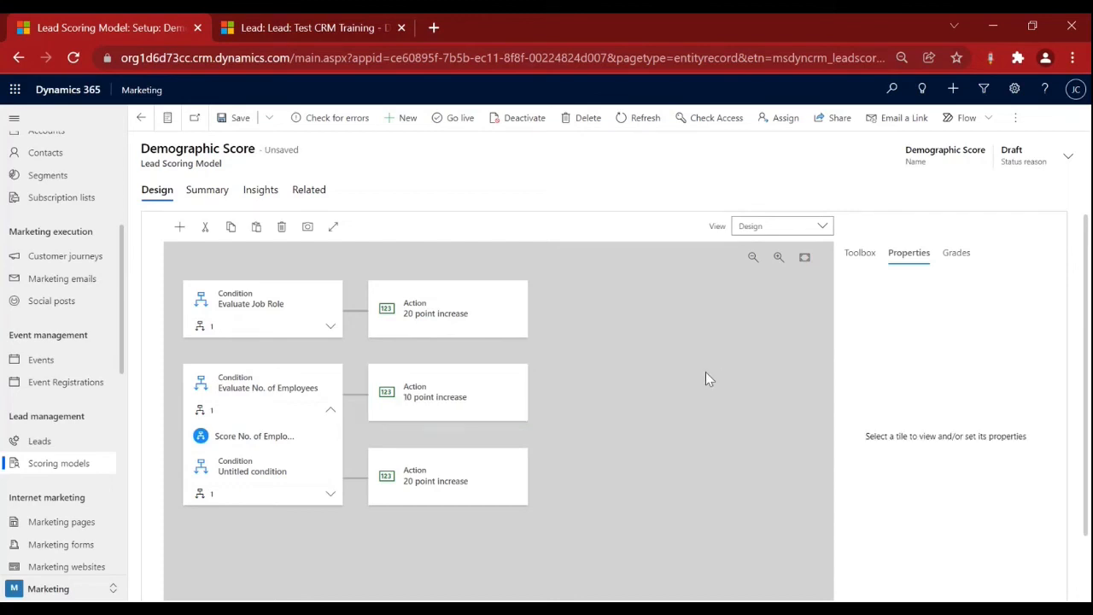
Collapse the conditions, save the model, and run Check for errors.
{"action": "left_click", "coordinate": [330, 412]}
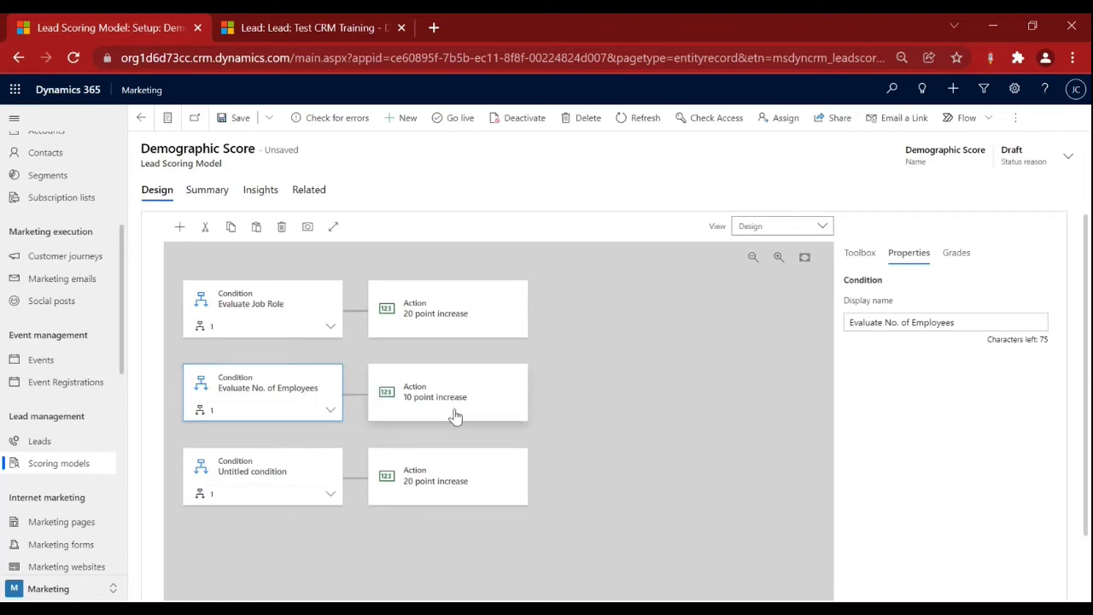
{"action": "left_click", "coordinate": [331, 493]}
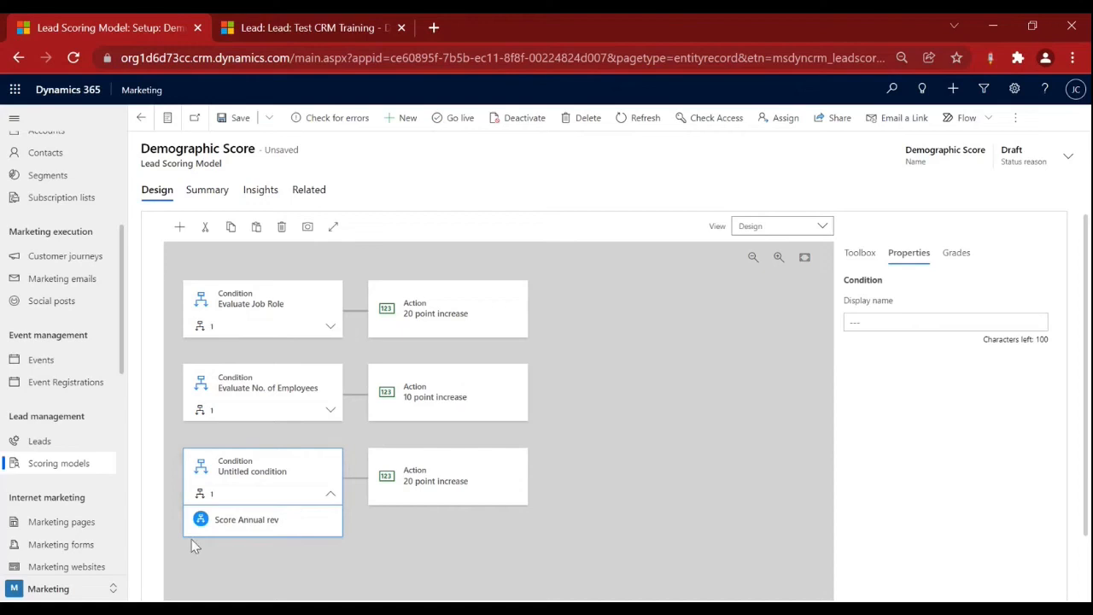
{"action": "left_click", "coordinate": [331, 493]}
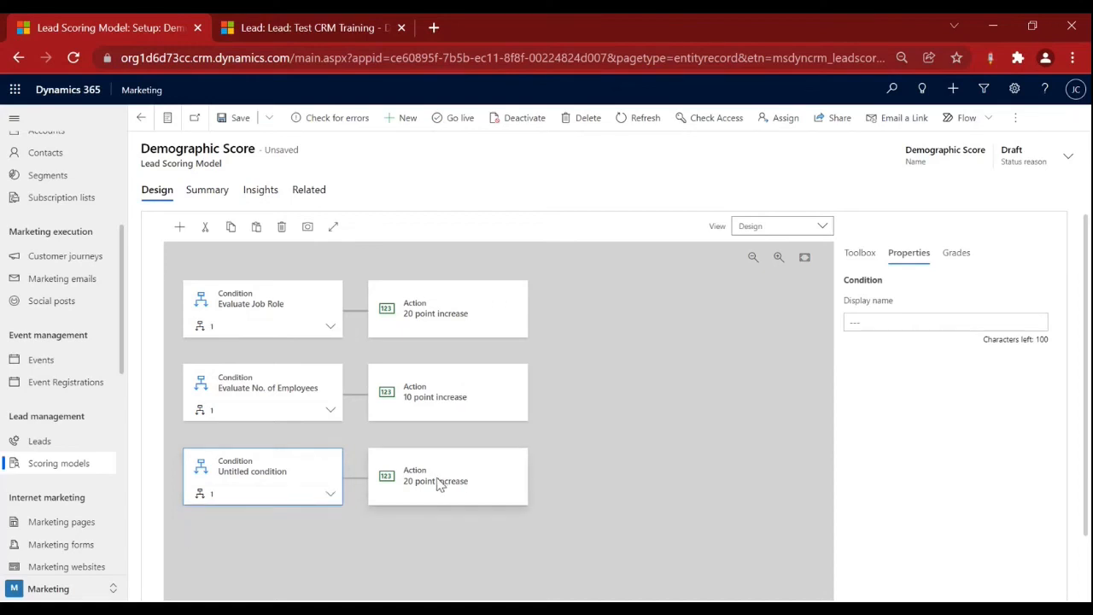
{"action": "left_click", "coordinate": [249, 123]}
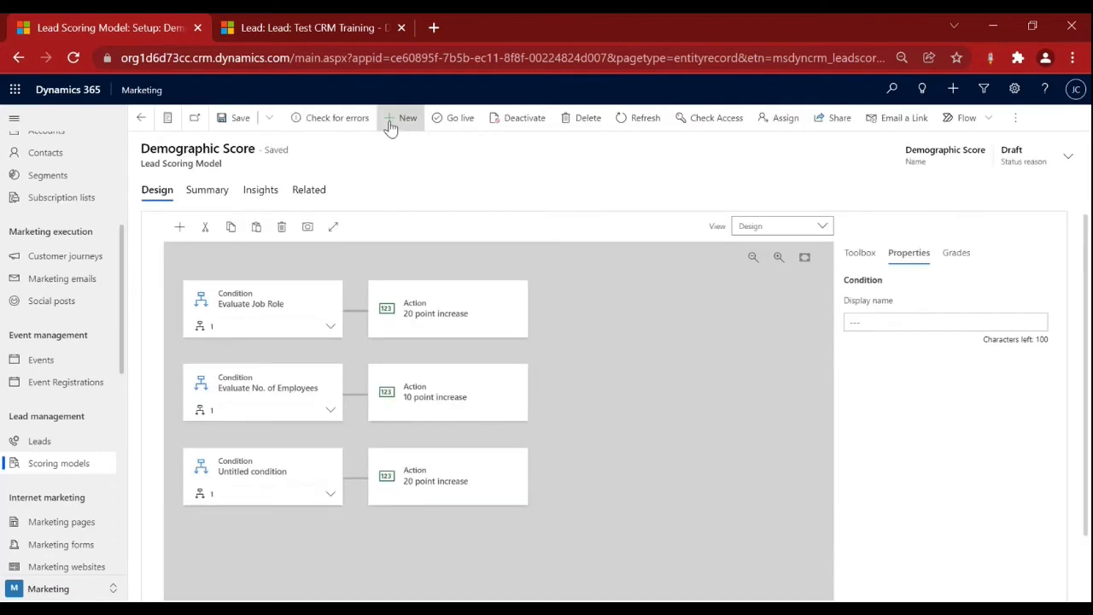
{"action": "left_click", "coordinate": [462, 121]}
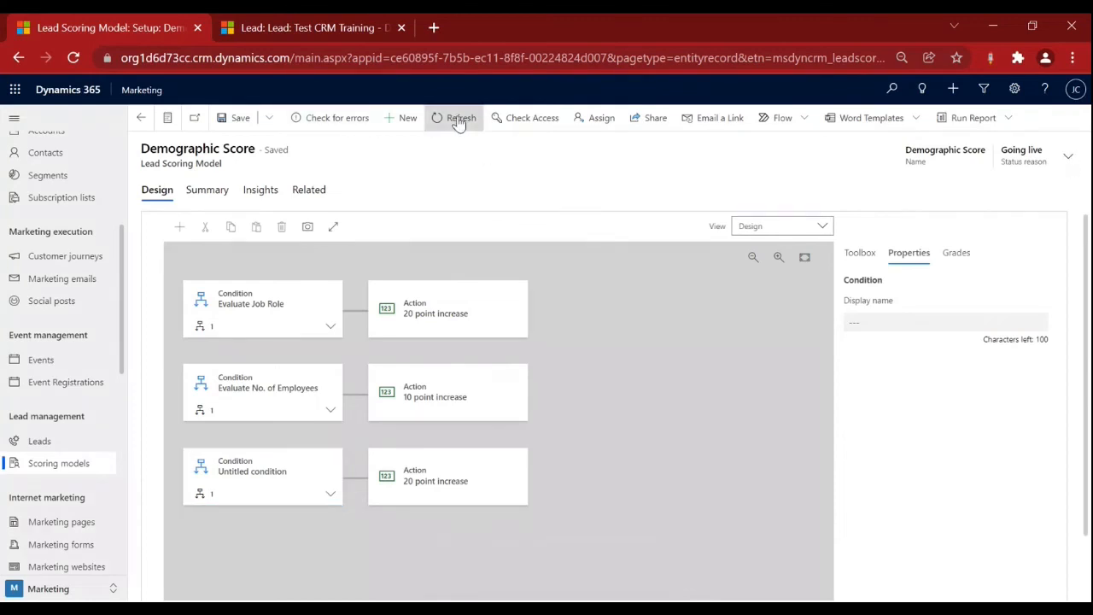
Refresh the model until its status moves from Going live to Live.
{"action": "left_click", "coordinate": [459, 121]}
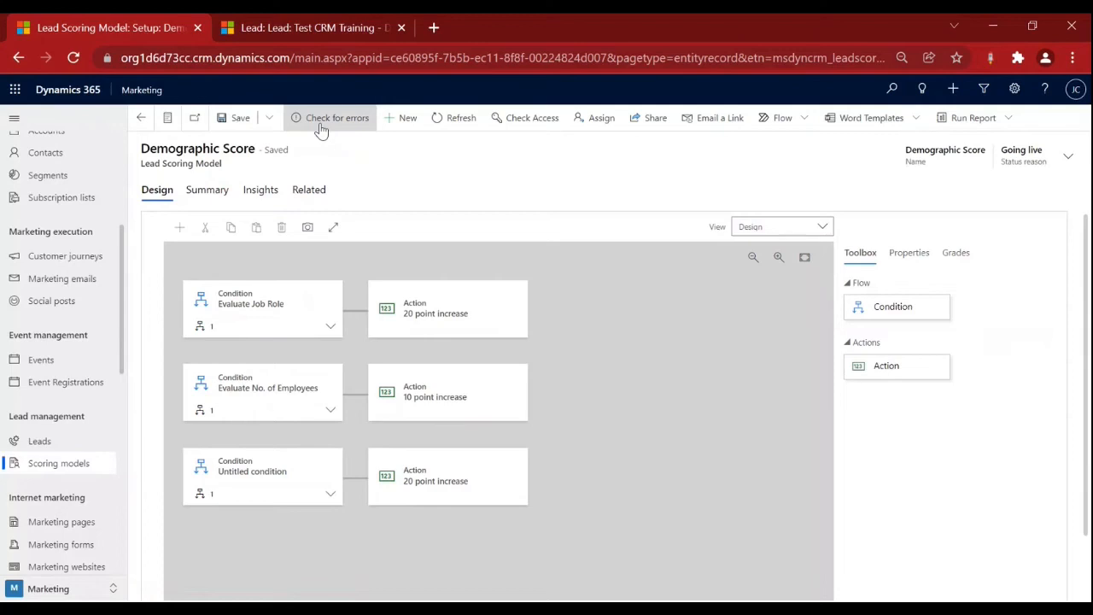
{"action": "left_click", "coordinate": [440, 120]}
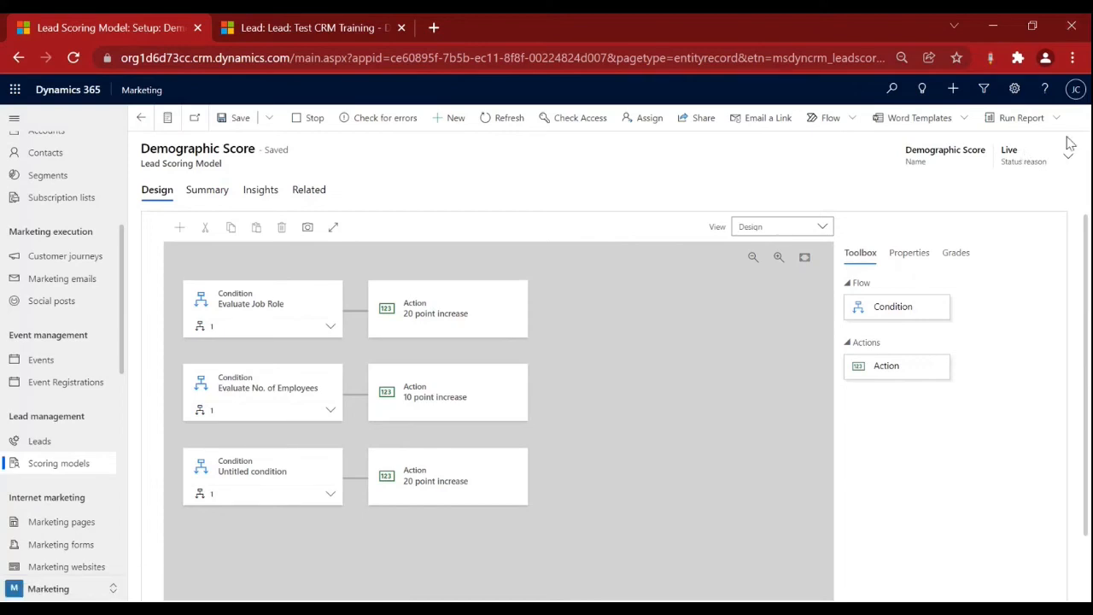
Enter CEO as the Test CRM Training lead's Job Title and save the lead.
{"action": "left_click", "coordinate": [294, 29]}
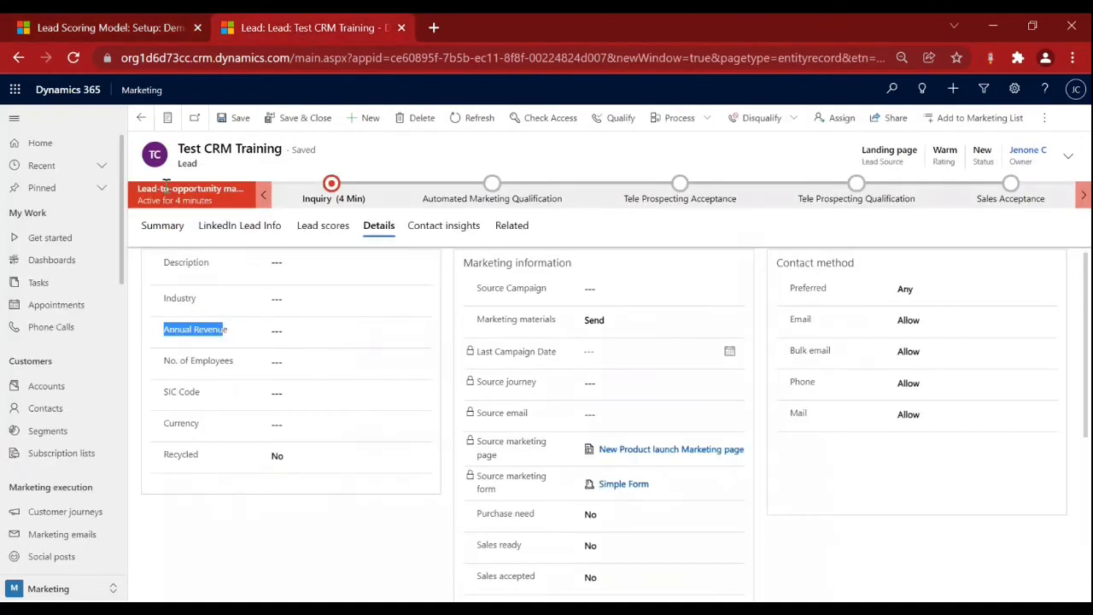
{"action": "left_click", "coordinate": [331, 231]}
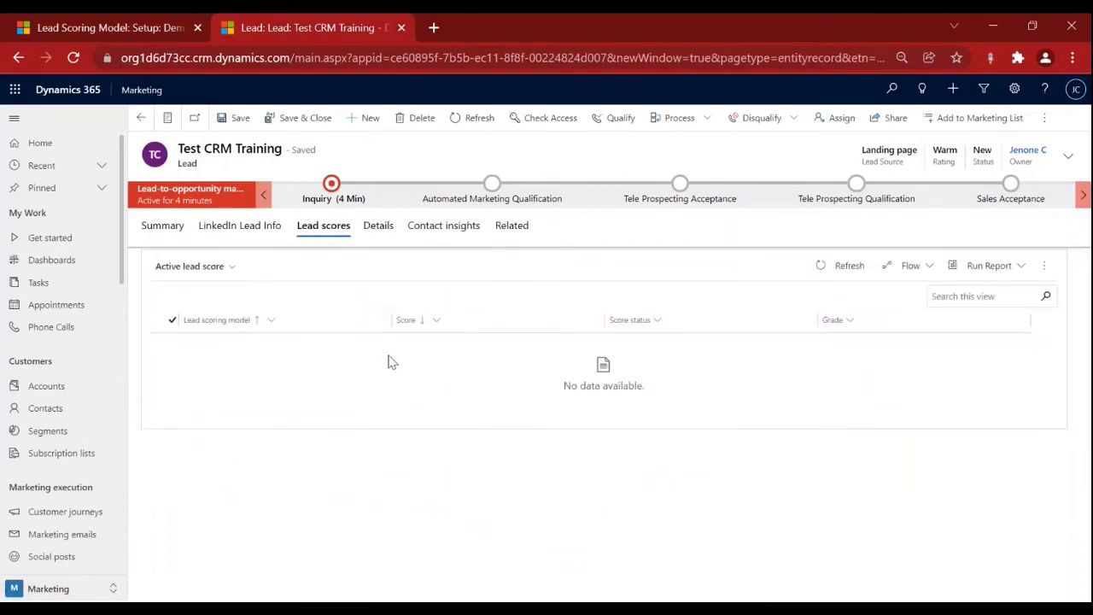
{"action": "left_click", "coordinate": [150, 230]}
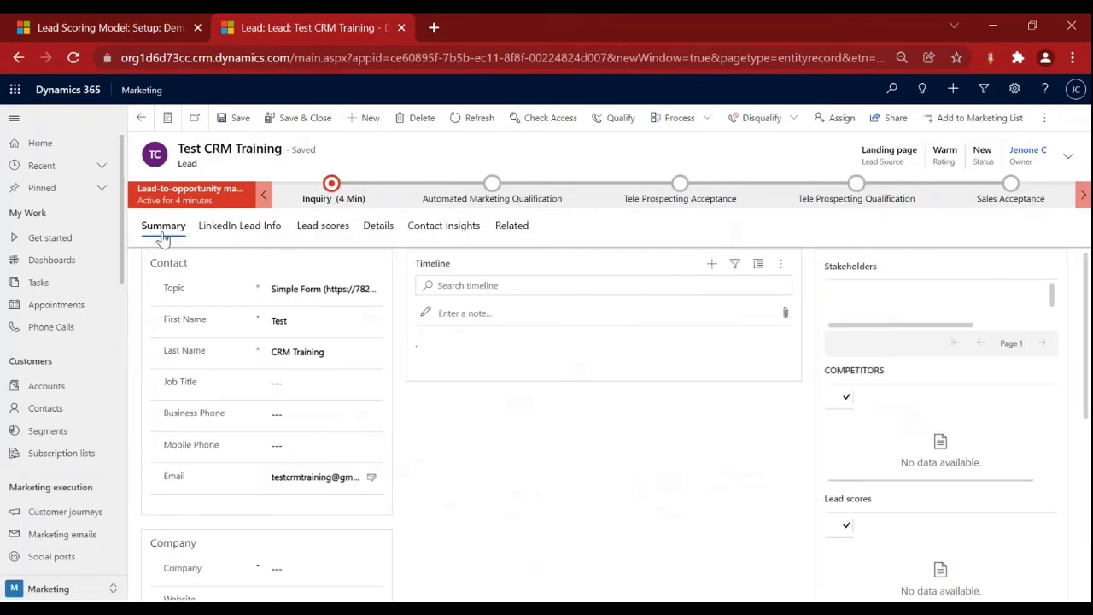
{"action": "left_click", "coordinate": [307, 382]}
{"action": "type", "text": "CE"}
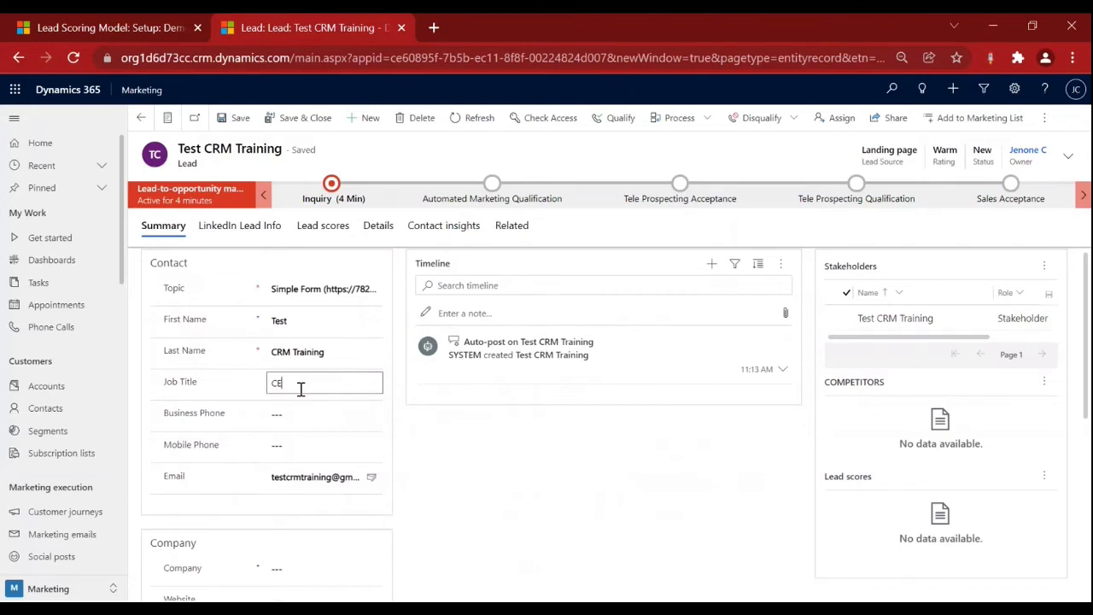
{"action": "type", "text": "O"}
{"action": "left_click", "coordinate": [235, 118]}
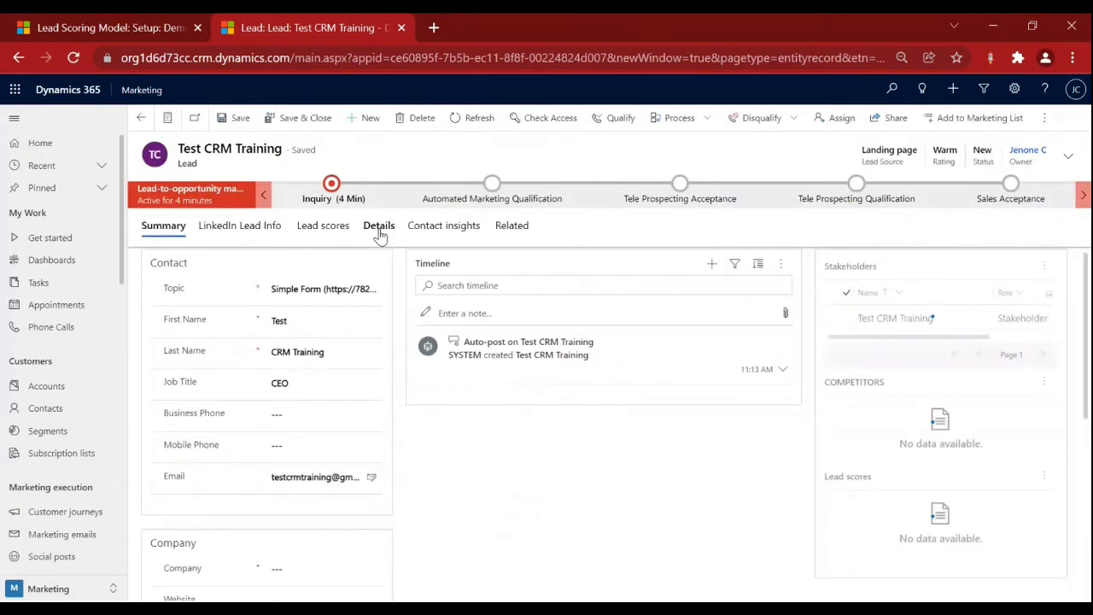
Refresh the lead's Lead scores list repeatedly to see whether it has been scored.
{"action": "left_click", "coordinate": [379, 226]}
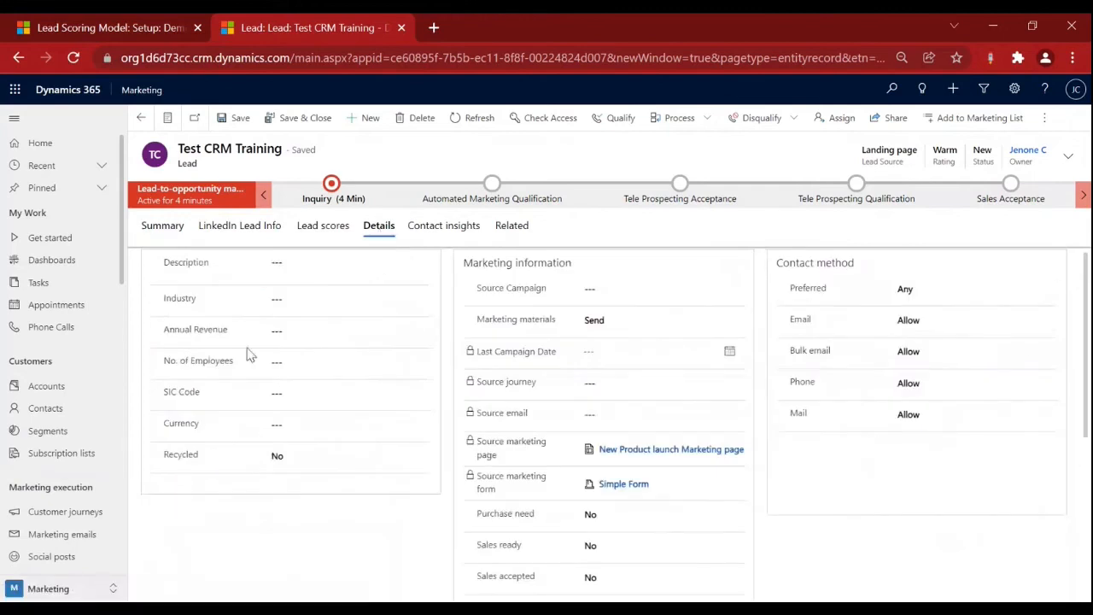
{"action": "left_click", "coordinate": [161, 228]}
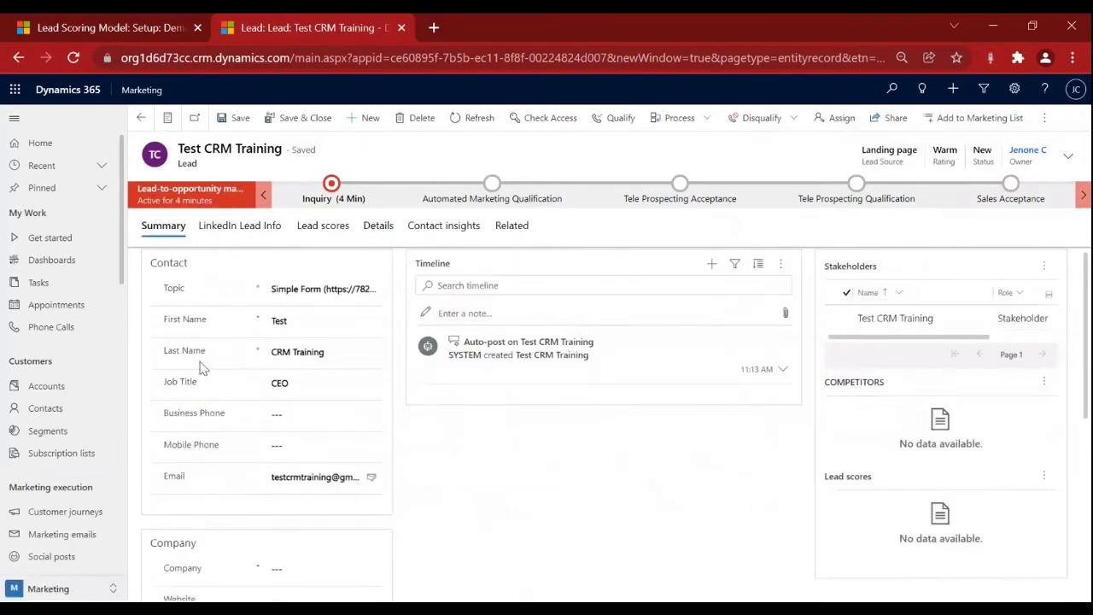
{"action": "left_click", "coordinate": [324, 227]}
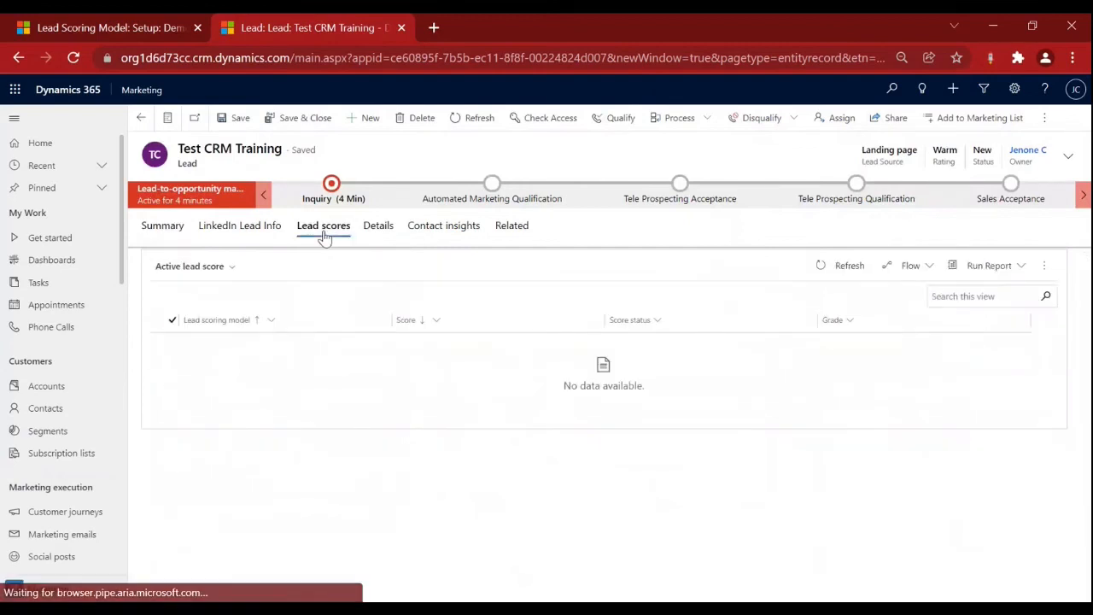
{"action": "left_click", "coordinate": [845, 267]}
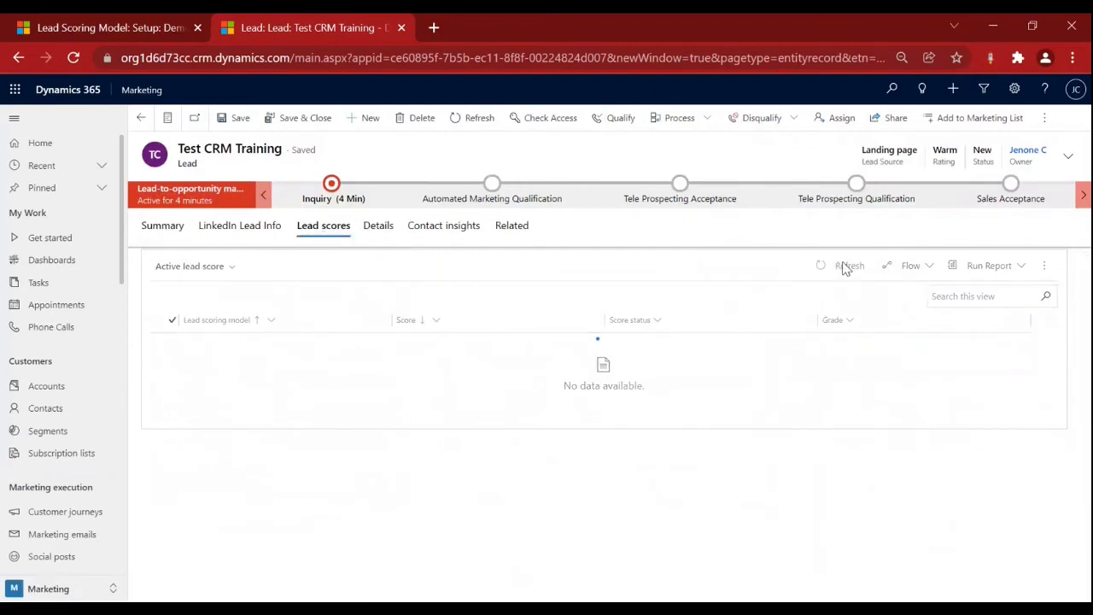
{"action": "left_click", "coordinate": [844, 268]}
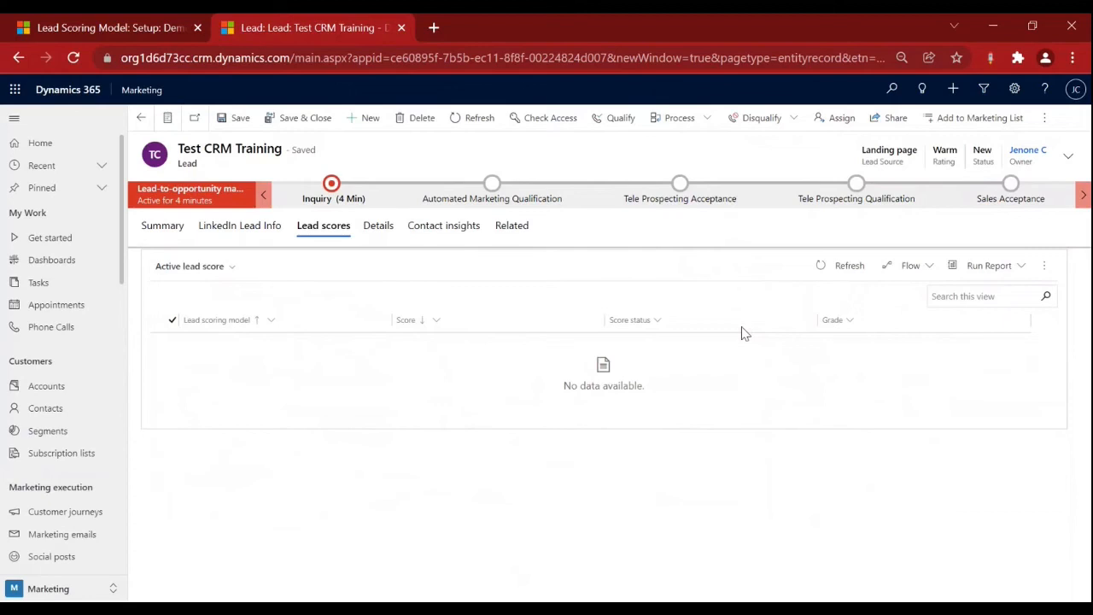
{"action": "left_click", "coordinate": [841, 267]}
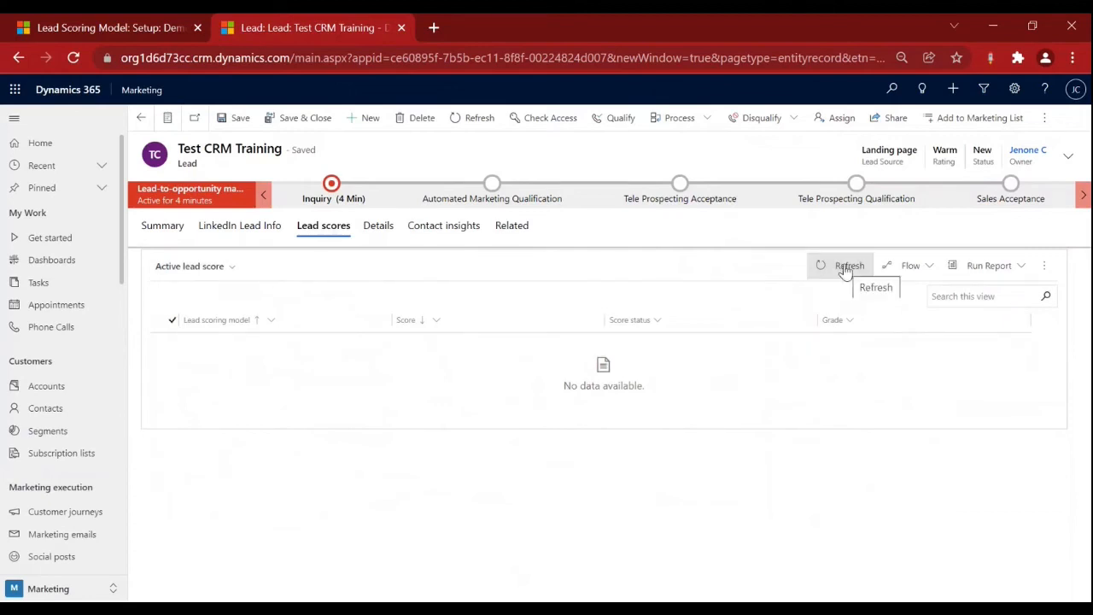
{"action": "left_click", "coordinate": [118, 34]}
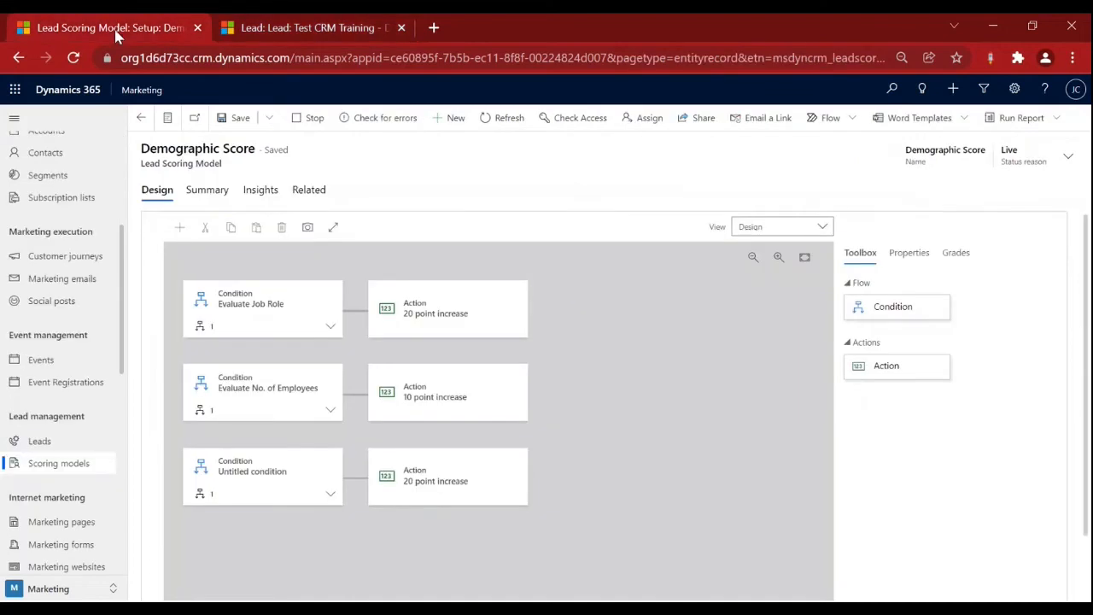
Return to the test lead and repeatedly refresh its Lead scores grid to look for a score.
{"action": "left_click", "coordinate": [141, 118]}
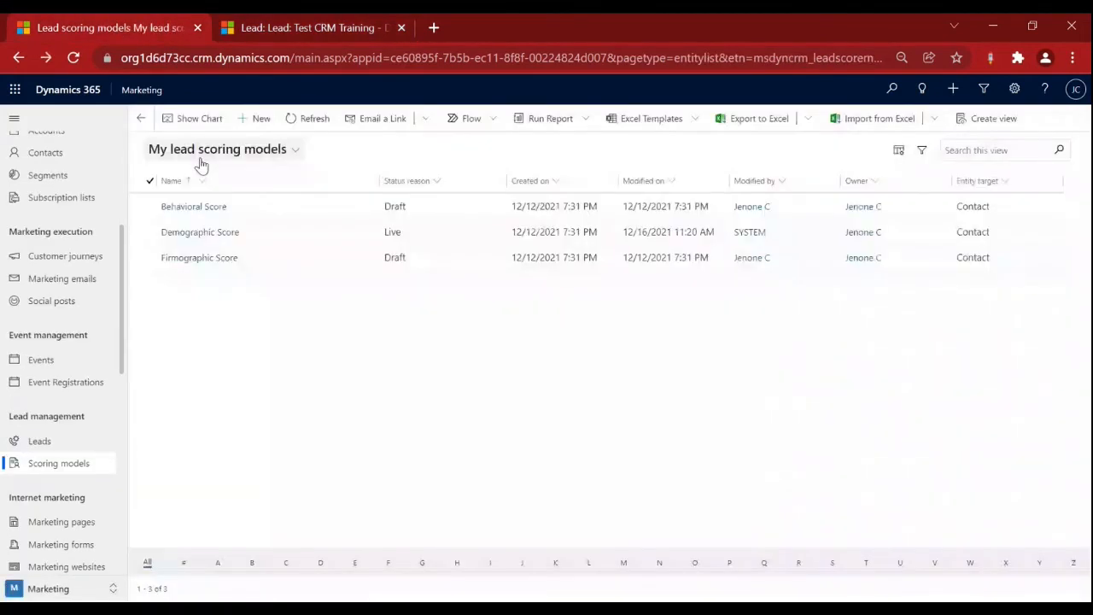
{"action": "left_click", "coordinate": [309, 28]}
{"action": "left_click", "coordinate": [843, 272]}
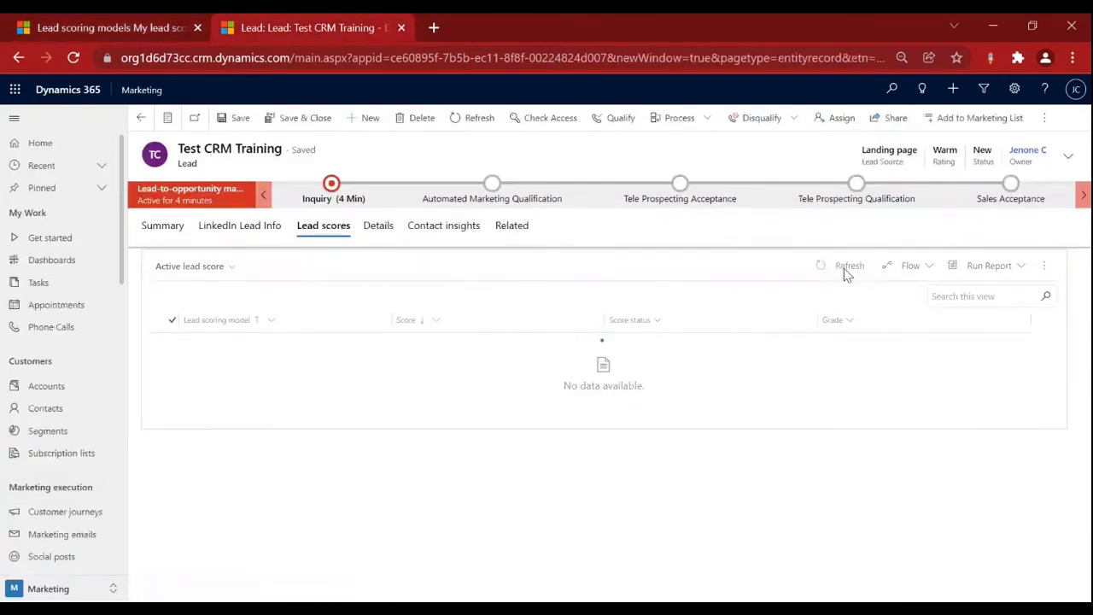
{"action": "left_click", "coordinate": [843, 271]}
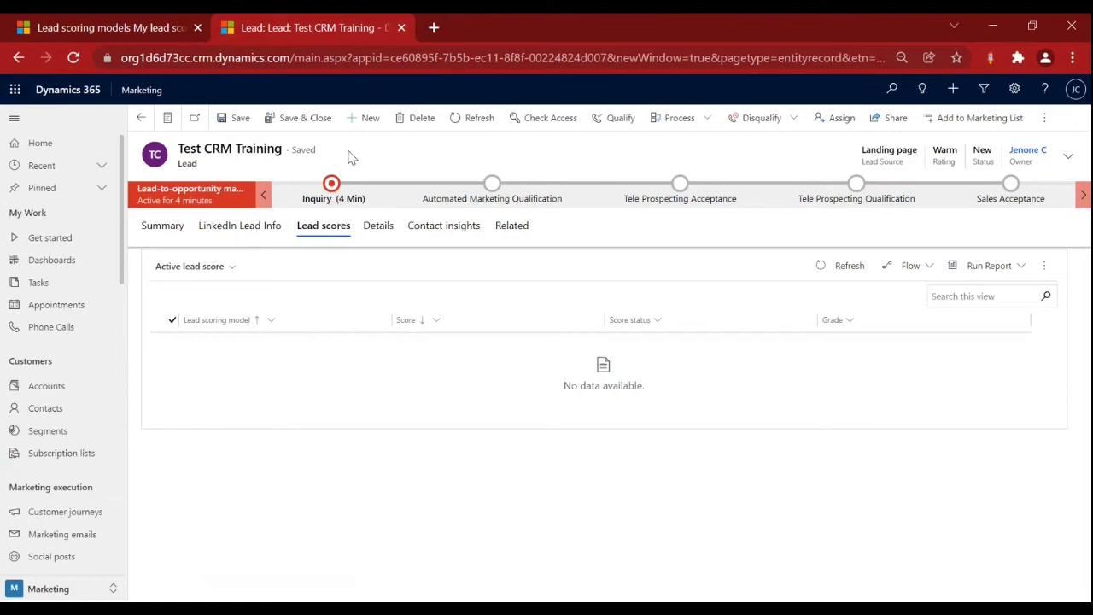
{"action": "left_click", "coordinate": [837, 275]}
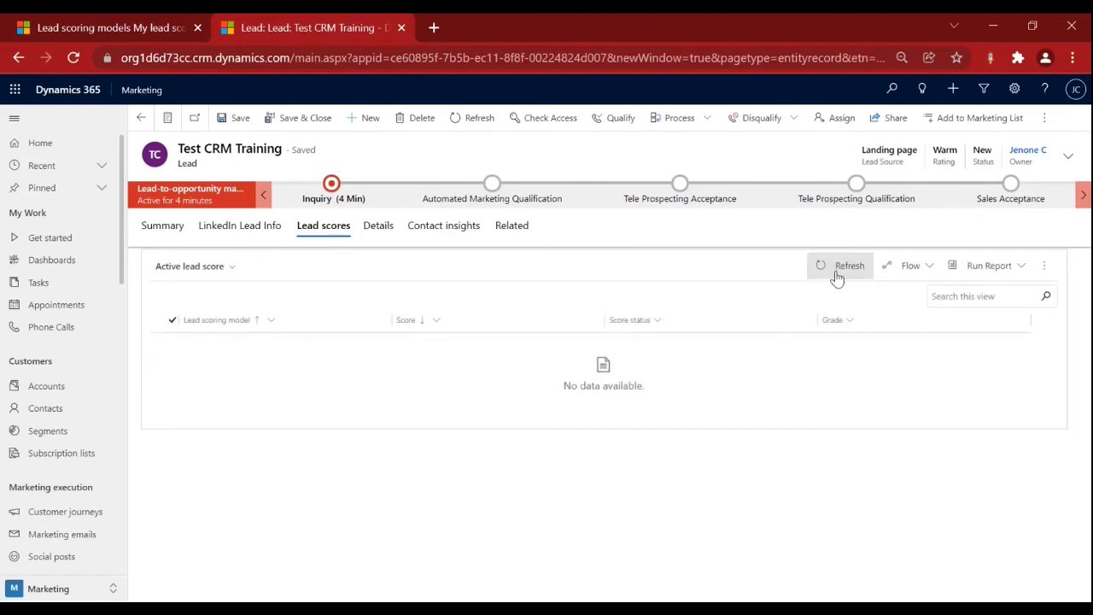
{"action": "left_click", "coordinate": [836, 275]}
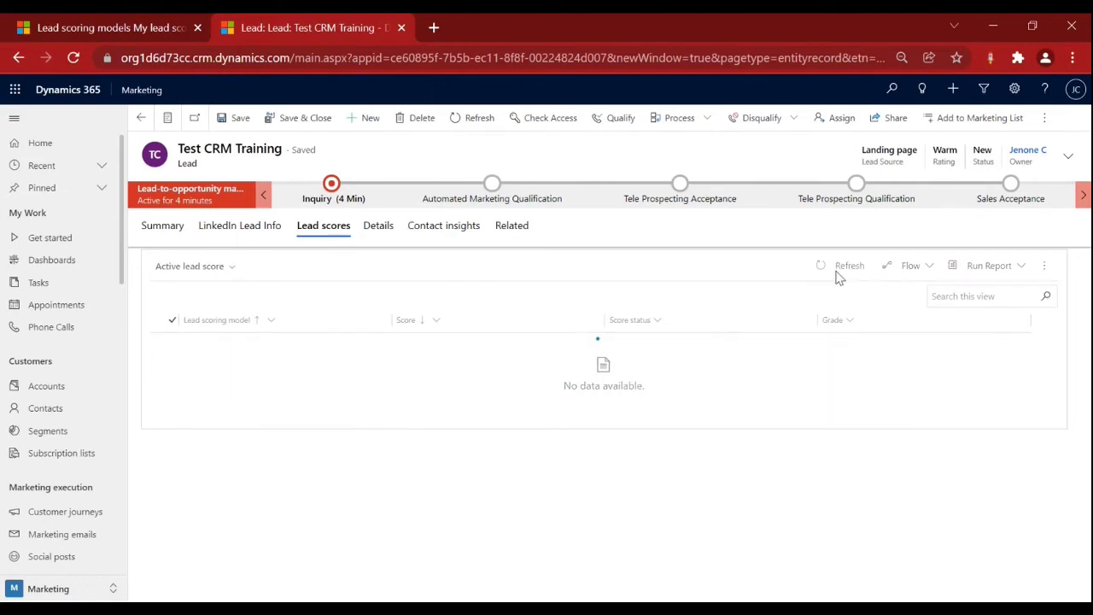
{"action": "left_click", "coordinate": [837, 275]}
{"action": "left_click", "coordinate": [161, 229]}
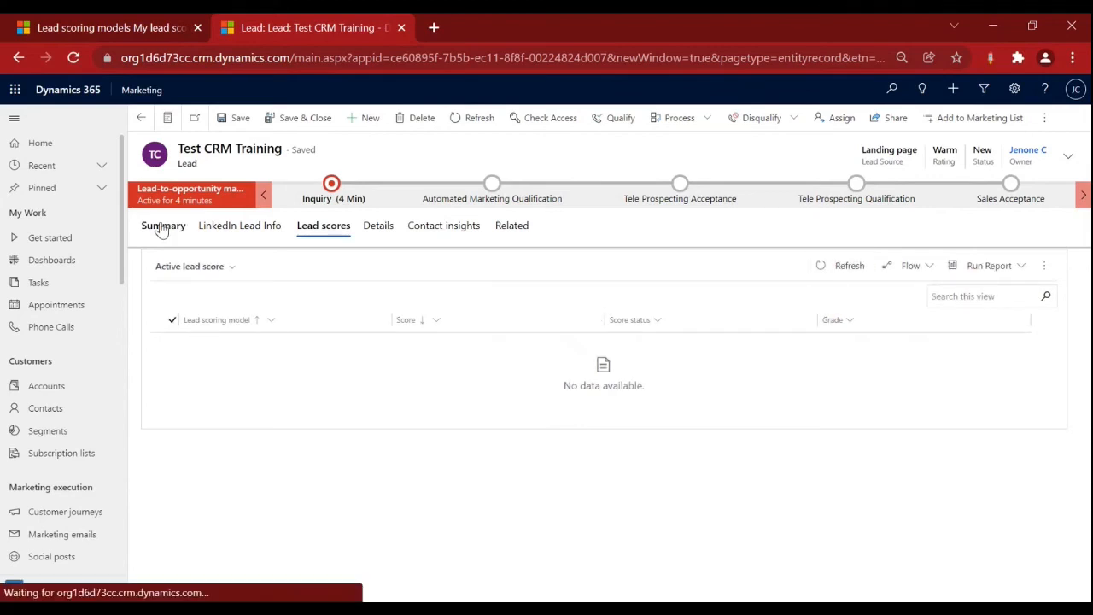
{"action": "left_click", "coordinate": [324, 229]}
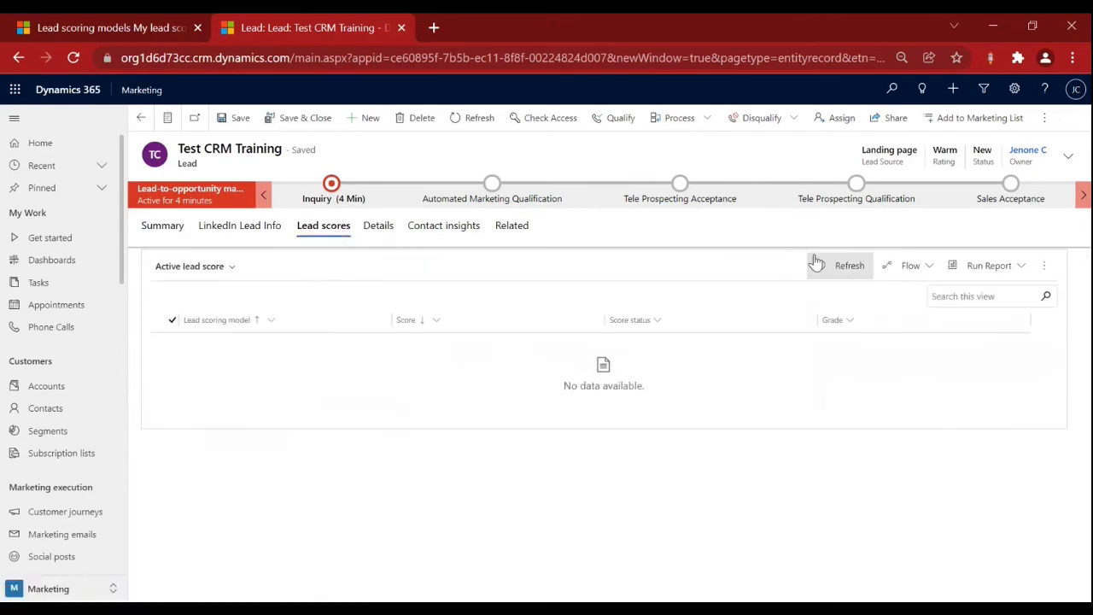
{"action": "left_click", "coordinate": [856, 267]}
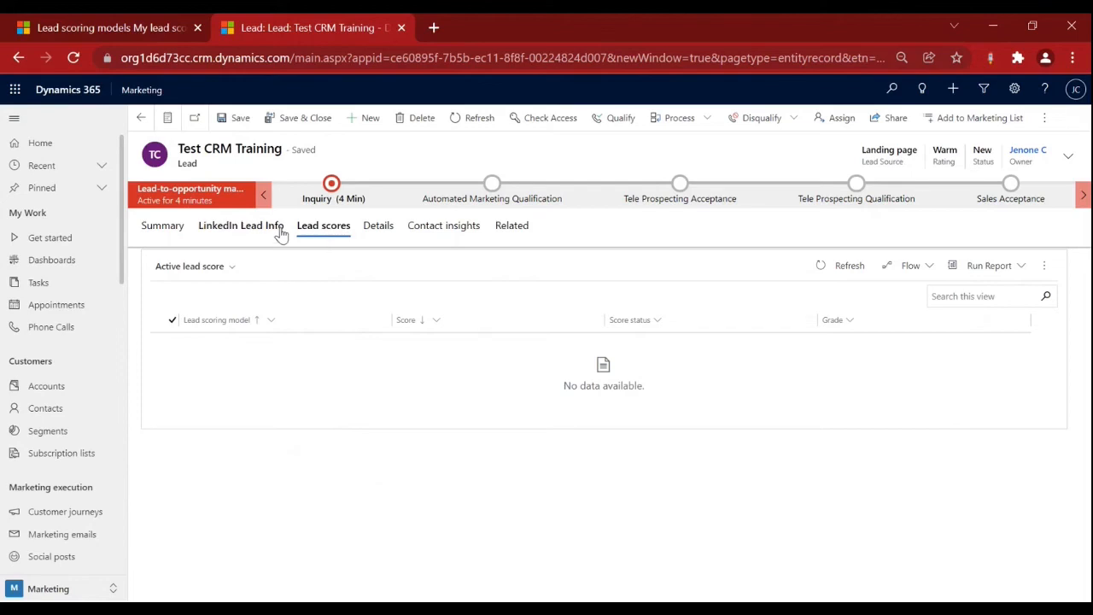
Review the test lead's summary and detail fields, then advance PowerPoint to the Social Posting slide.
{"action": "left_click", "coordinate": [163, 230]}
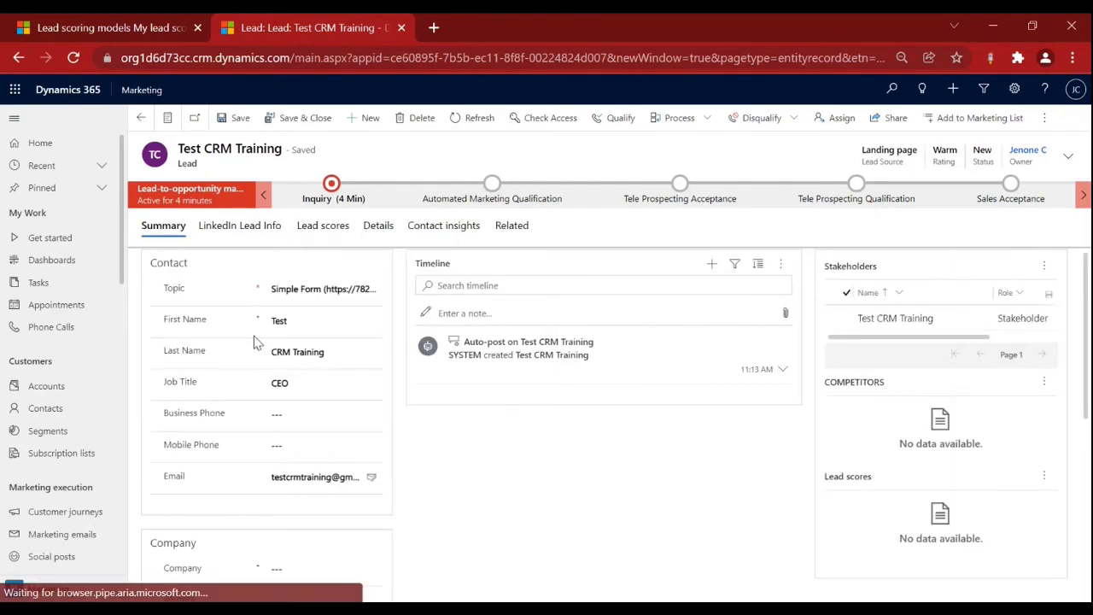
{"action": "left_click", "coordinate": [113, 29]}
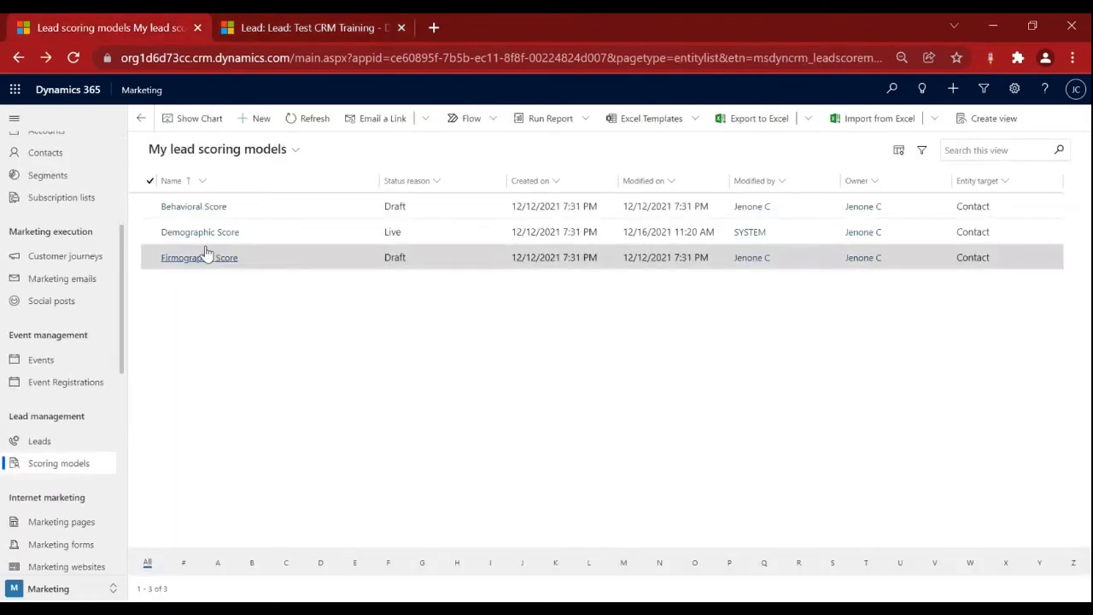
{"action": "left_click", "coordinate": [294, 25]}
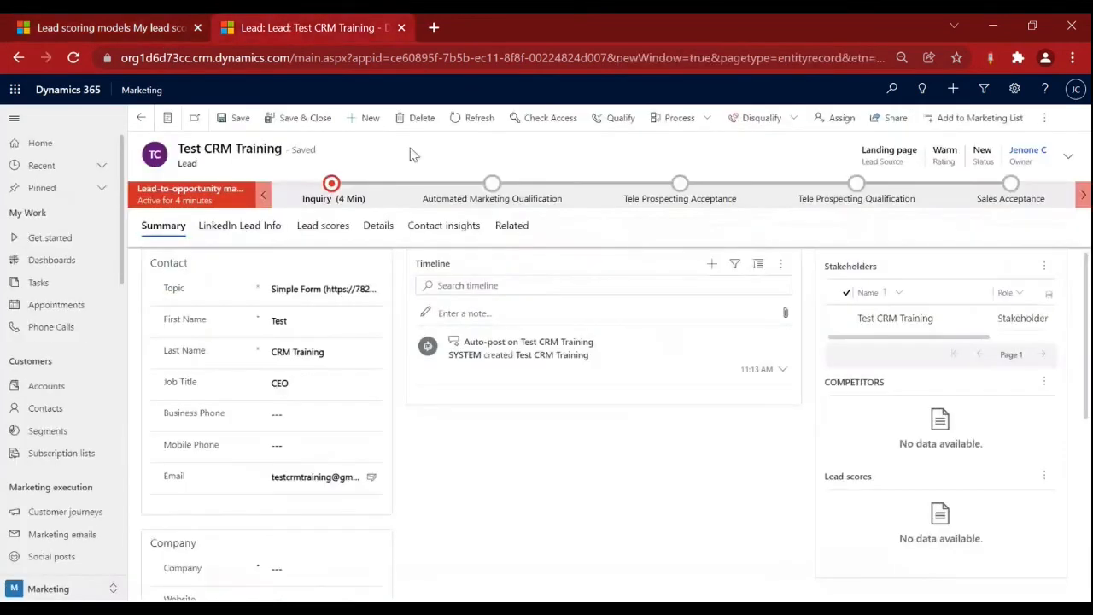
{"action": "left_click", "coordinate": [380, 226]}
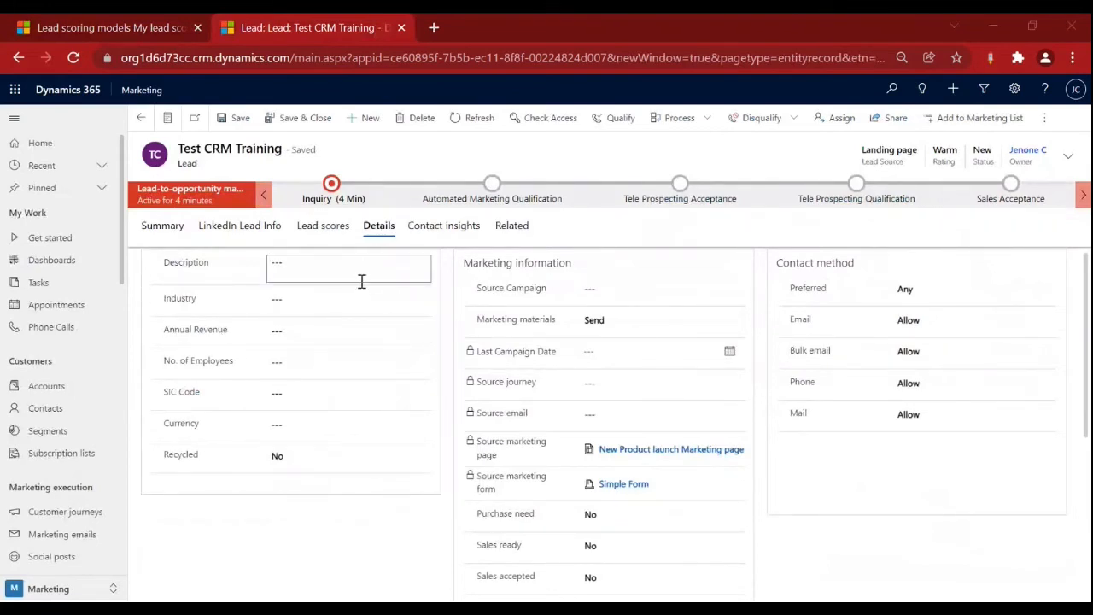
{"action": "key", "text": "alt+Tab"}
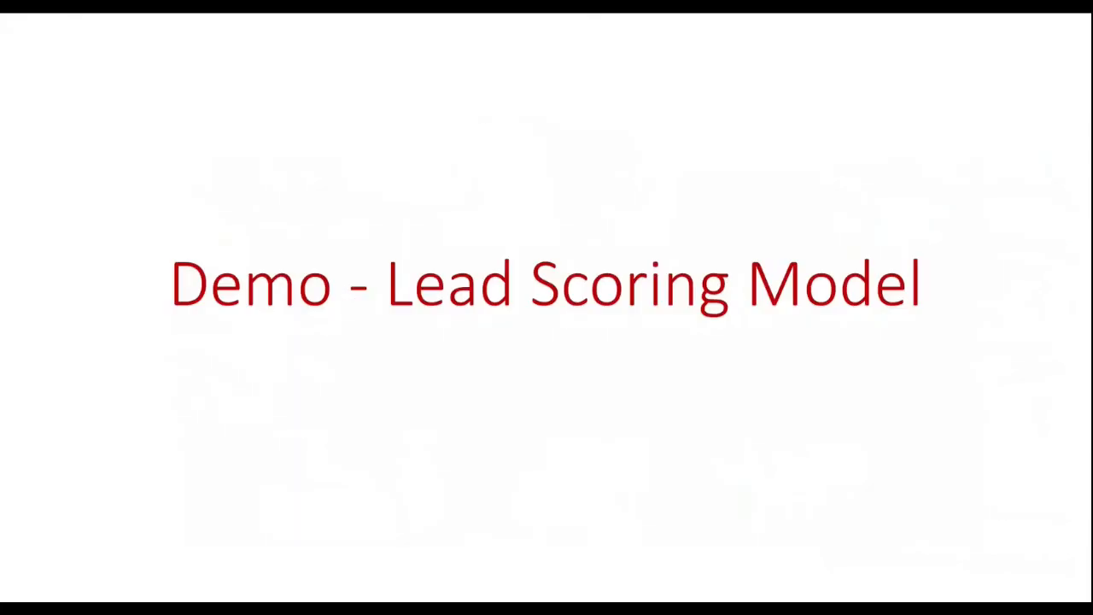
{"action": "left_click", "coordinate": [397, 95]}
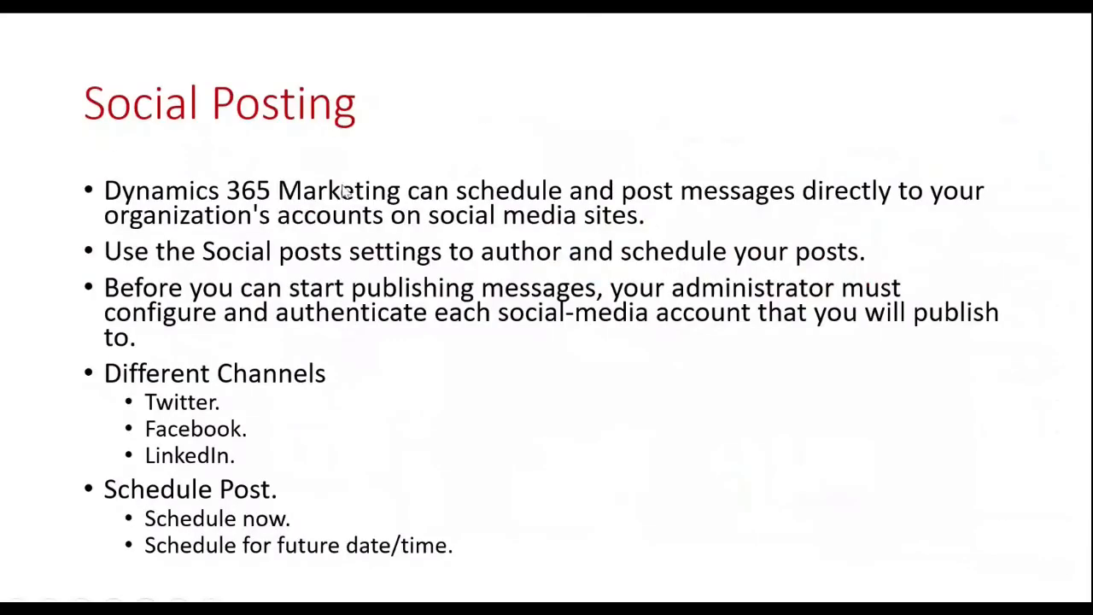
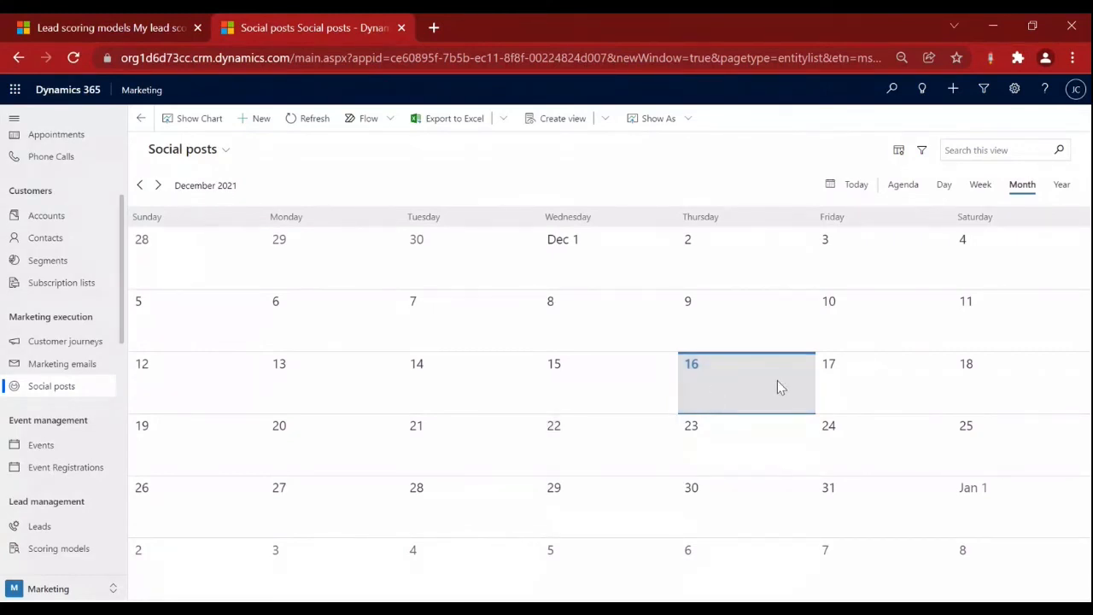
Select 17 December on the Social posts calendar and start a new social post.
{"action": "left_click", "coordinate": [850, 389]}
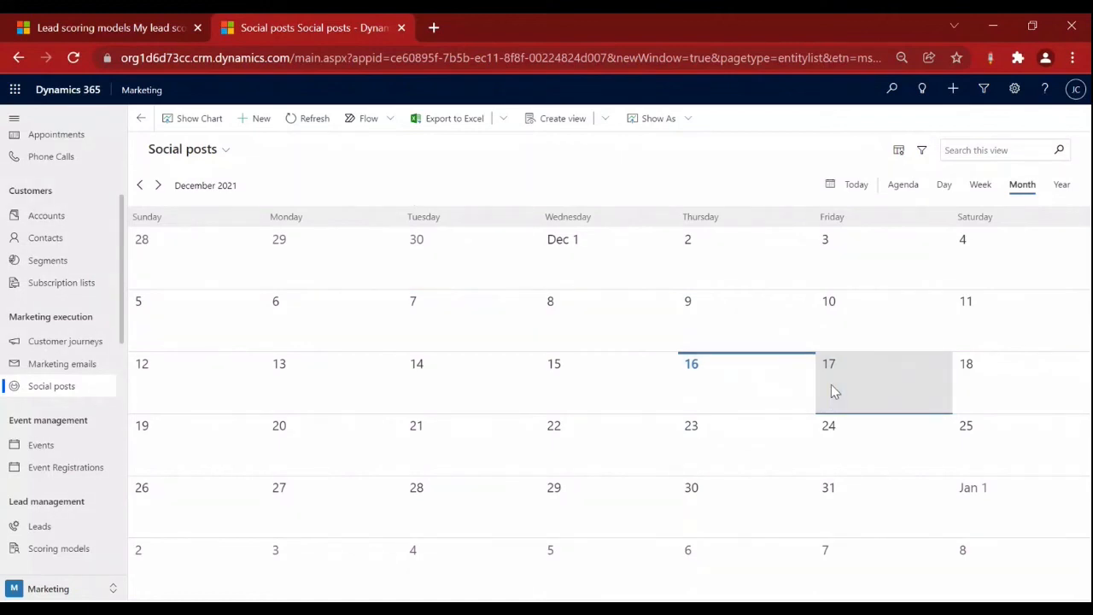
{"action": "left_click", "coordinate": [259, 128]}
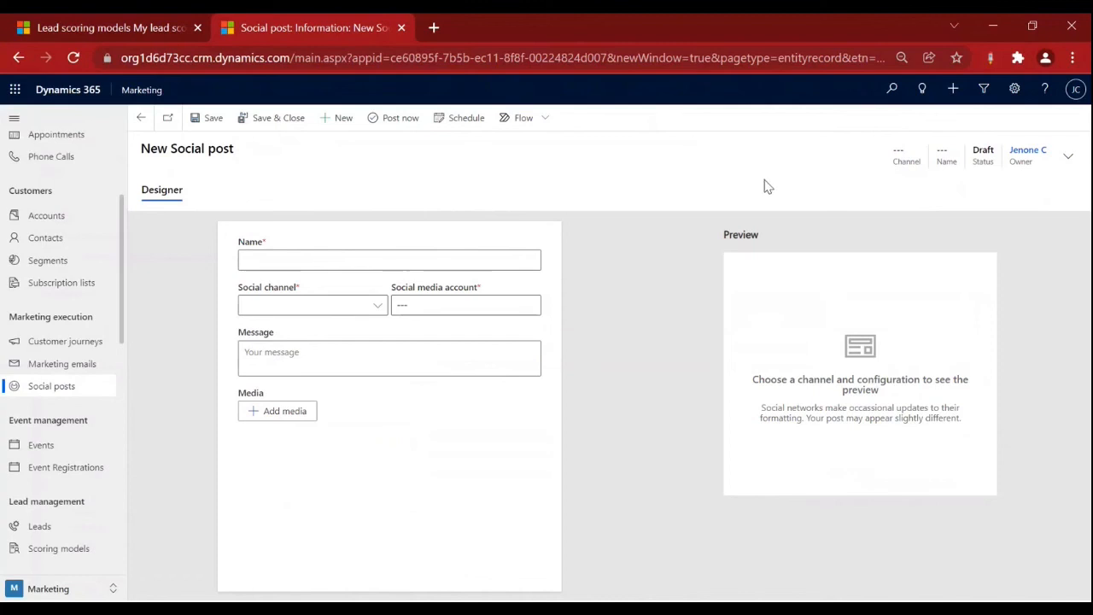
Set the new post's social channel to Twitter.
{"action": "left_click_drag", "start_coordinate": [153, 58], "coordinate": [244, 59]}
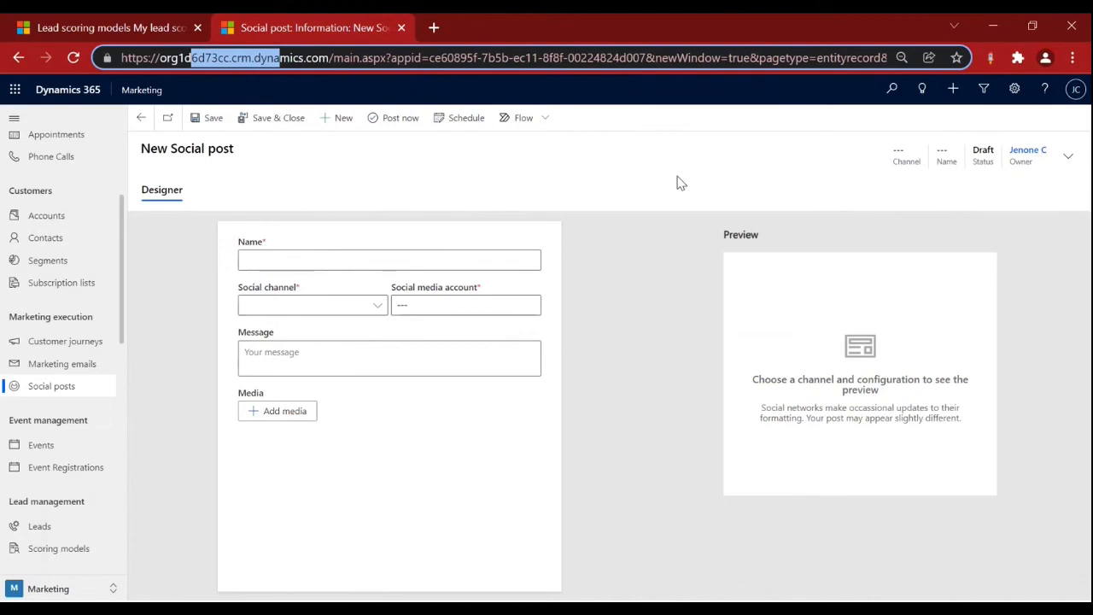
{"action": "left_click", "coordinate": [525, 217]}
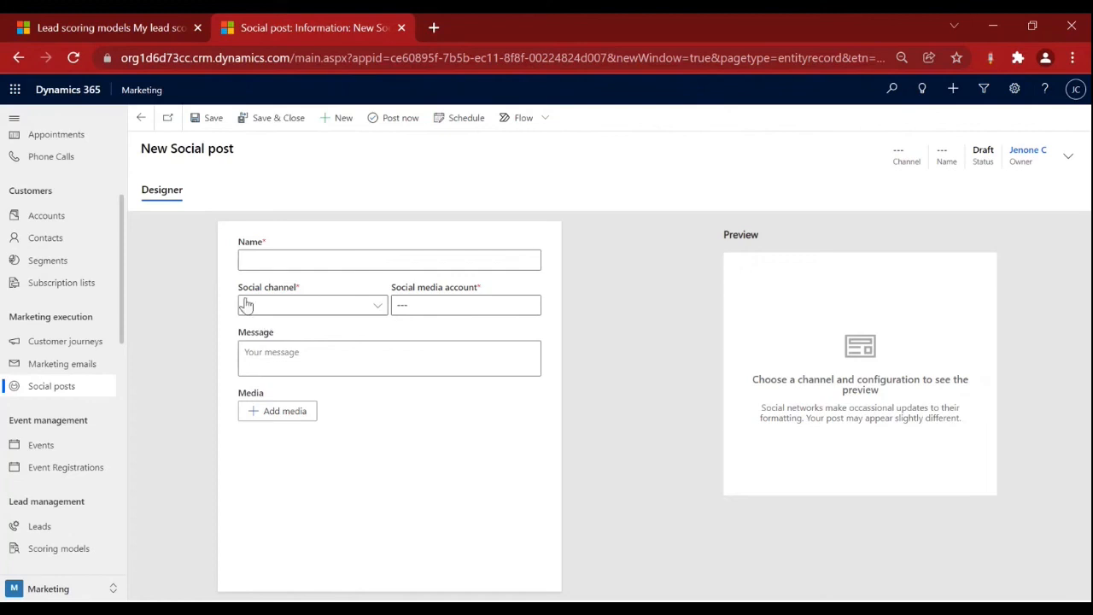
{"action": "left_click", "coordinate": [252, 261]}
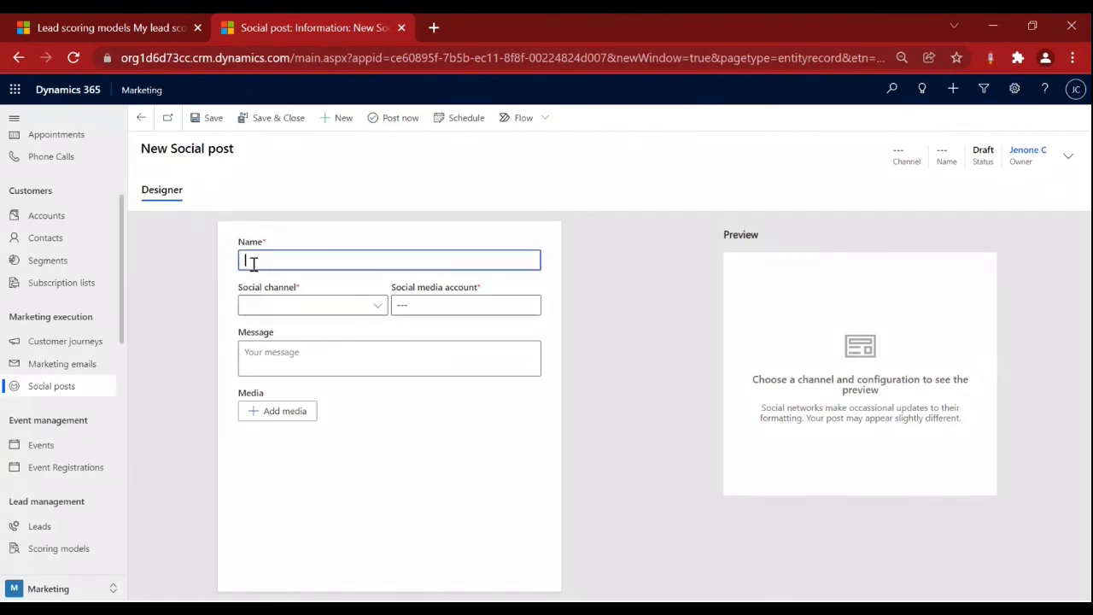
{"action": "left_click", "coordinate": [316, 301]}
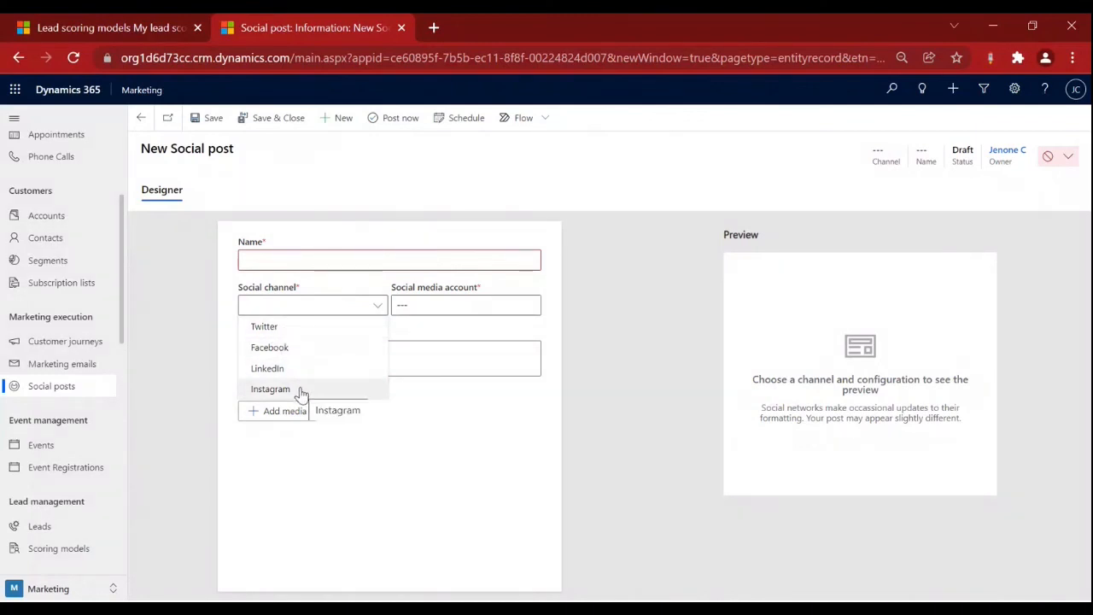
{"action": "left_click", "coordinate": [280, 331]}
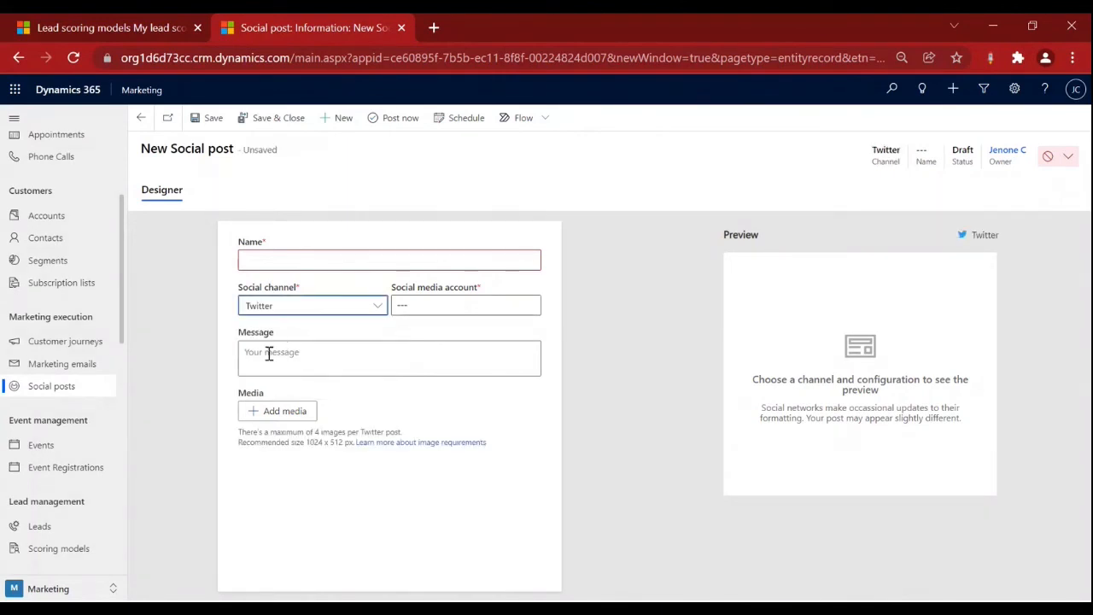
Review the Message field and Media section, revealing Twitter's 279-character message limit.
{"action": "left_click", "coordinate": [249, 352]}
{"action": "left_click_drag", "start_coordinate": [239, 334], "coordinate": [282, 333]}
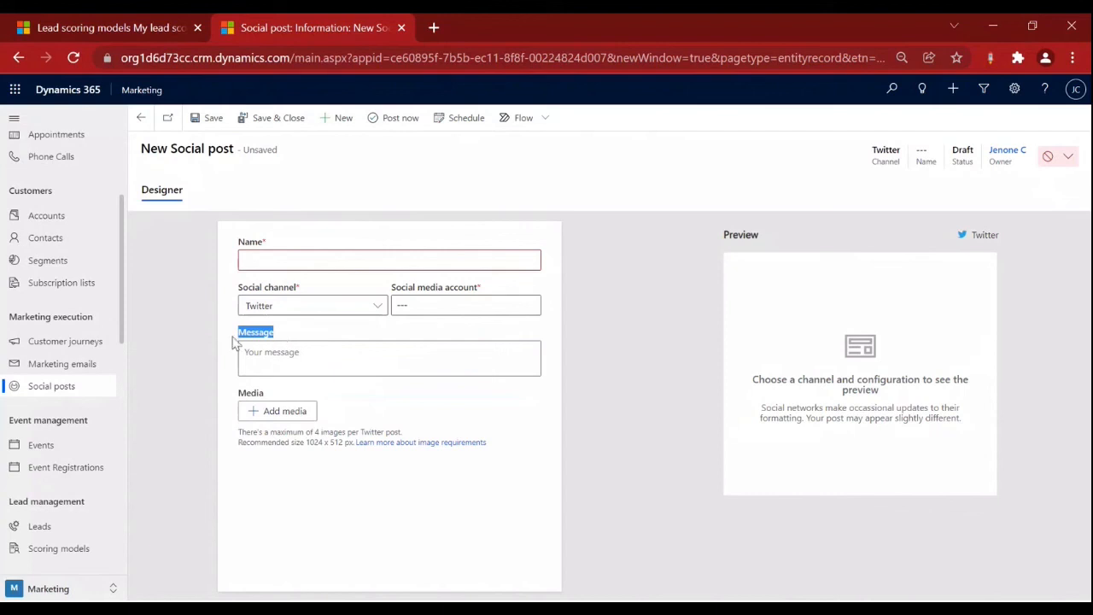
{"action": "double_click", "coordinate": [253, 393]}
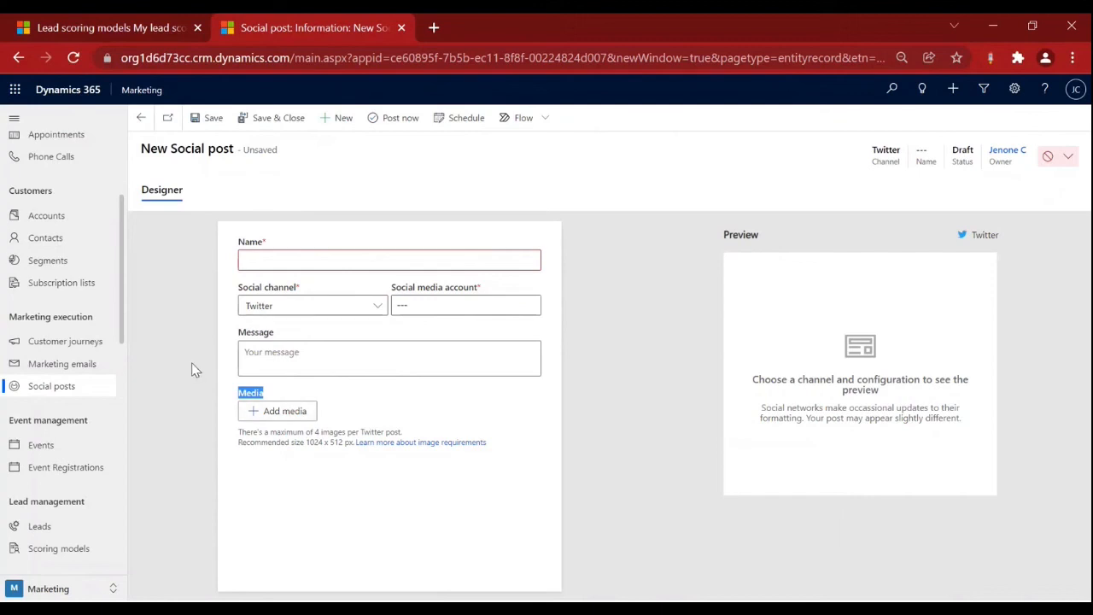
{"action": "left_click", "coordinate": [290, 358]}
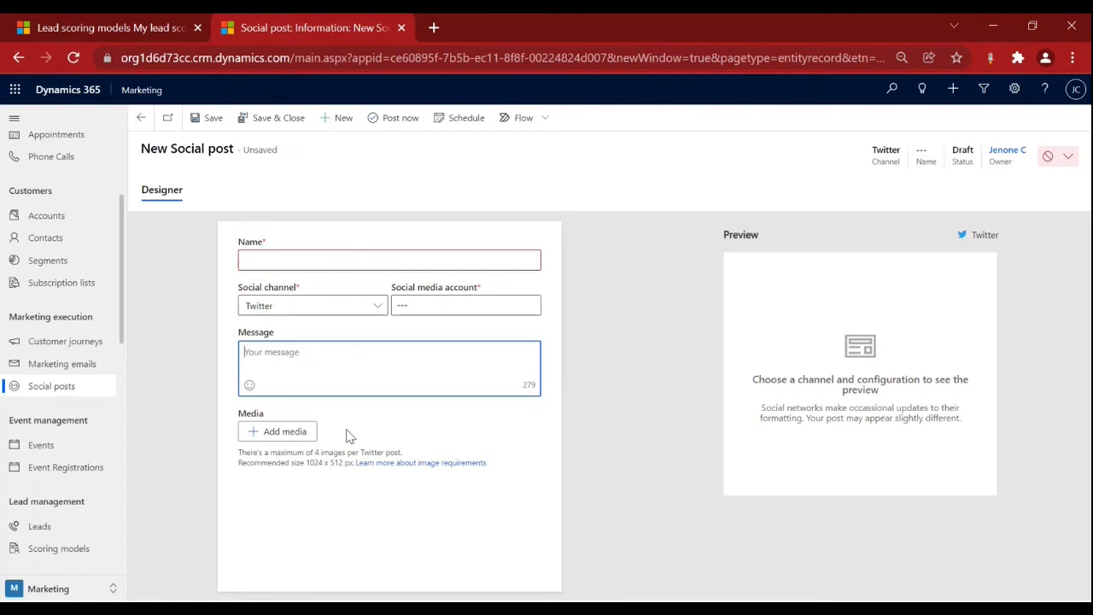
{"action": "left_click", "coordinate": [244, 412]}
Try adding media, cancel the file picker, and note the 4-image, 1024 x 512 px guidance.
{"action": "left_click", "coordinate": [248, 413]}
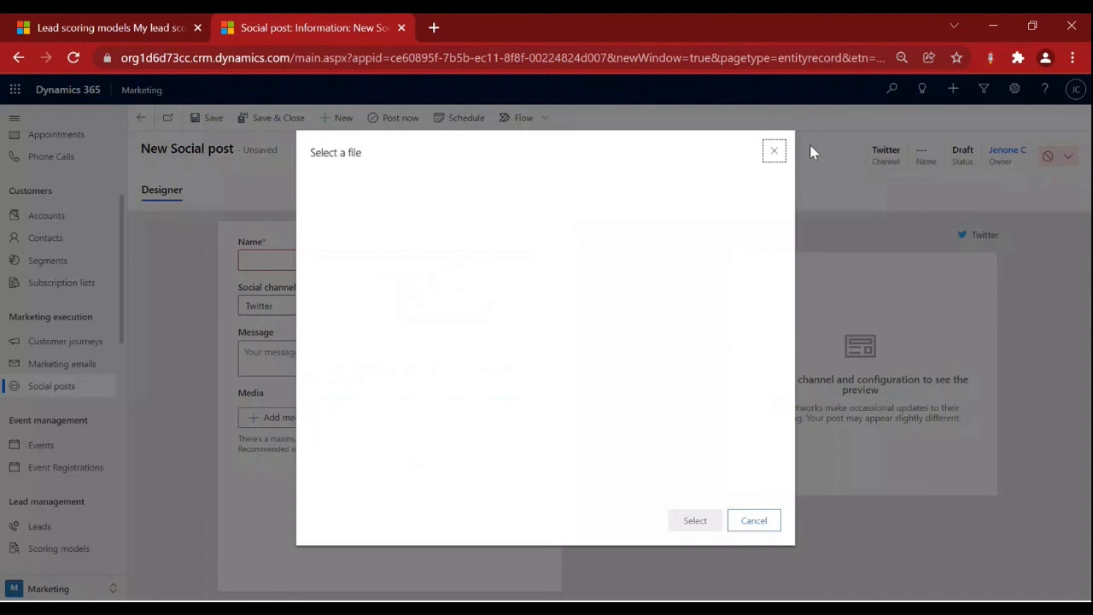
{"action": "left_click", "coordinate": [773, 151]}
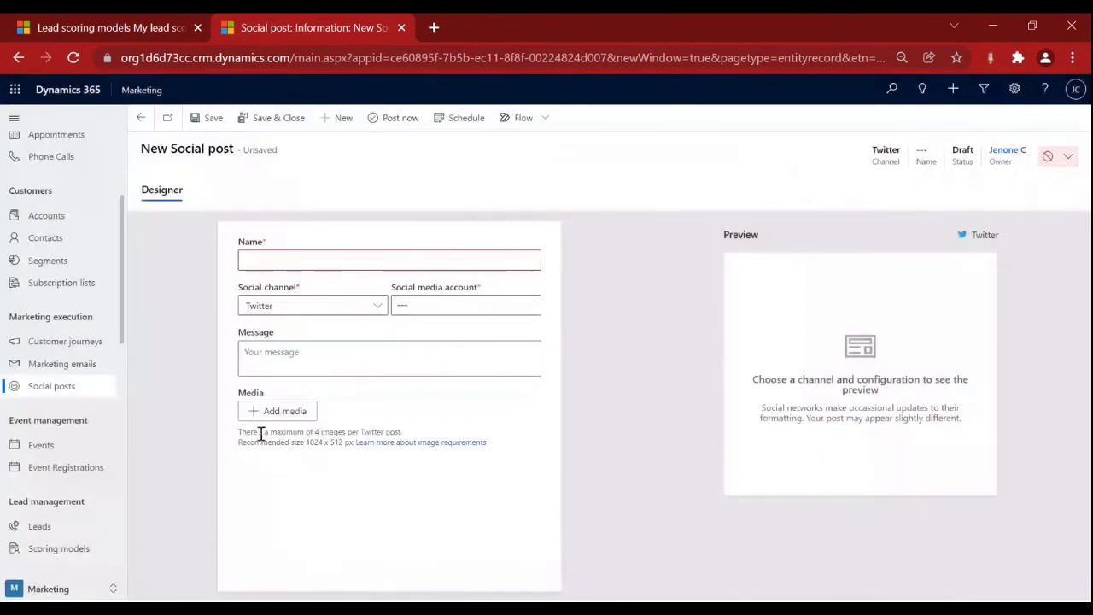
{"action": "left_click_drag", "start_coordinate": [309, 432], "coordinate": [419, 431]}
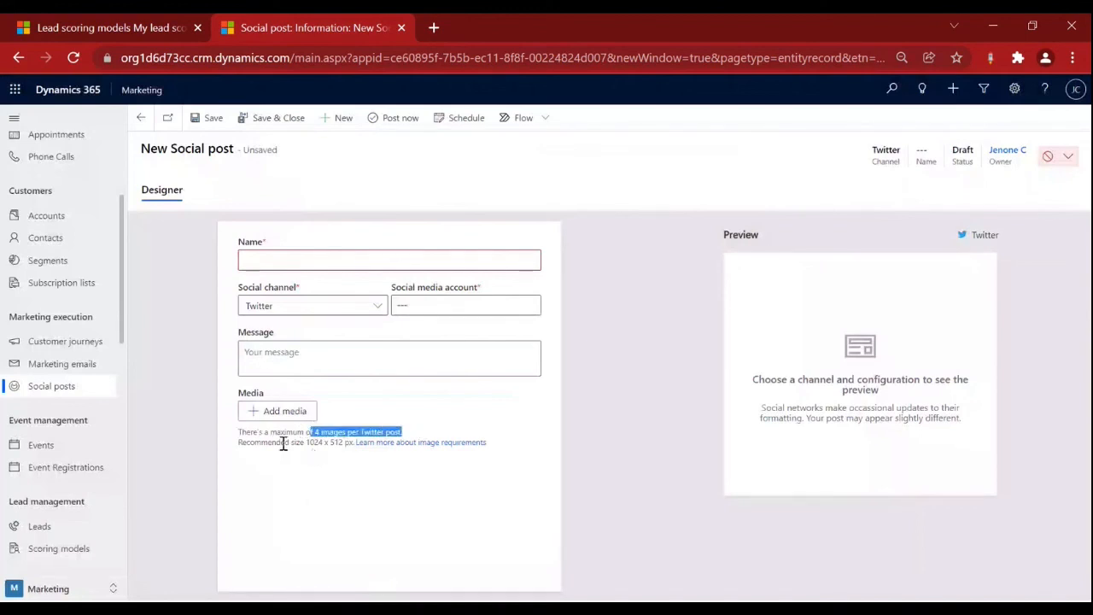
{"action": "left_click_drag", "start_coordinate": [312, 442], "coordinate": [342, 442]}
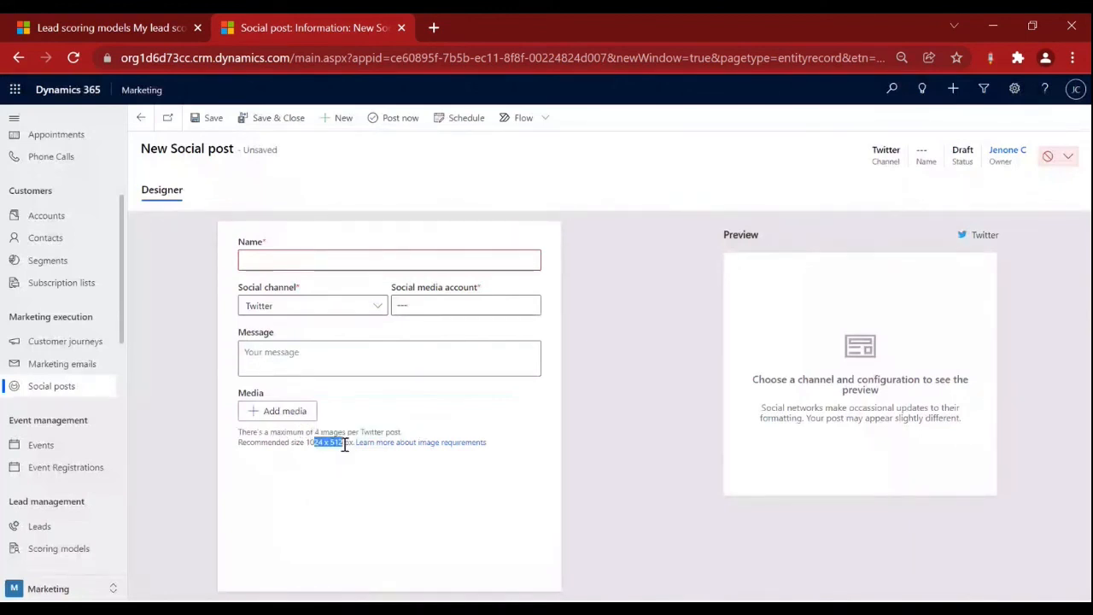
{"action": "left_click", "coordinate": [373, 307]}
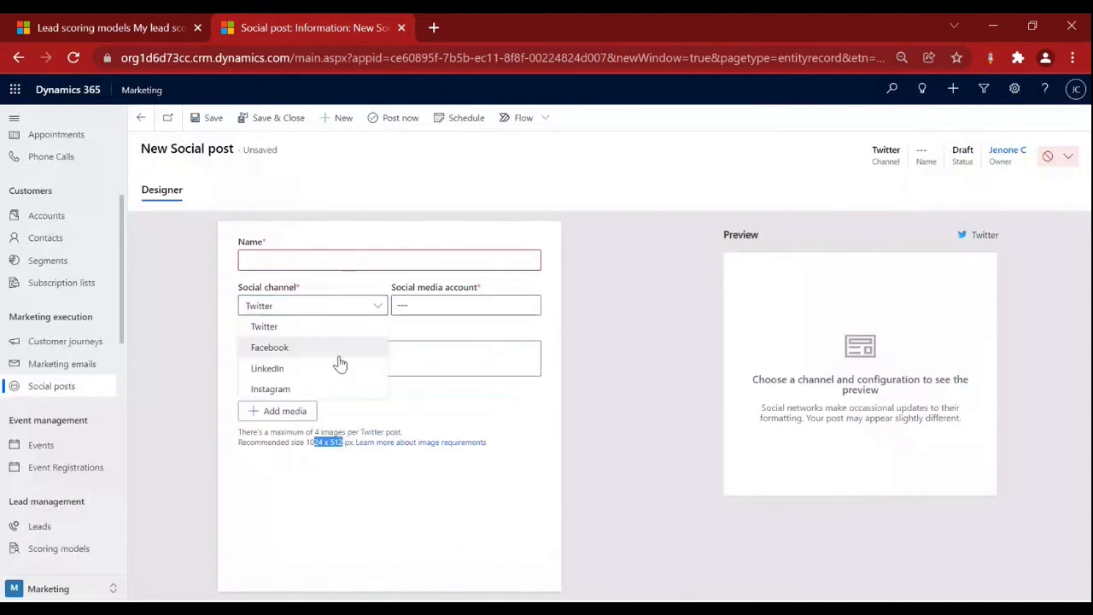
Switch the channel to Facebook and check its message limit and 1200 x 600 recommended size.
{"action": "left_click", "coordinate": [339, 355]}
{"action": "left_click", "coordinate": [313, 356]}
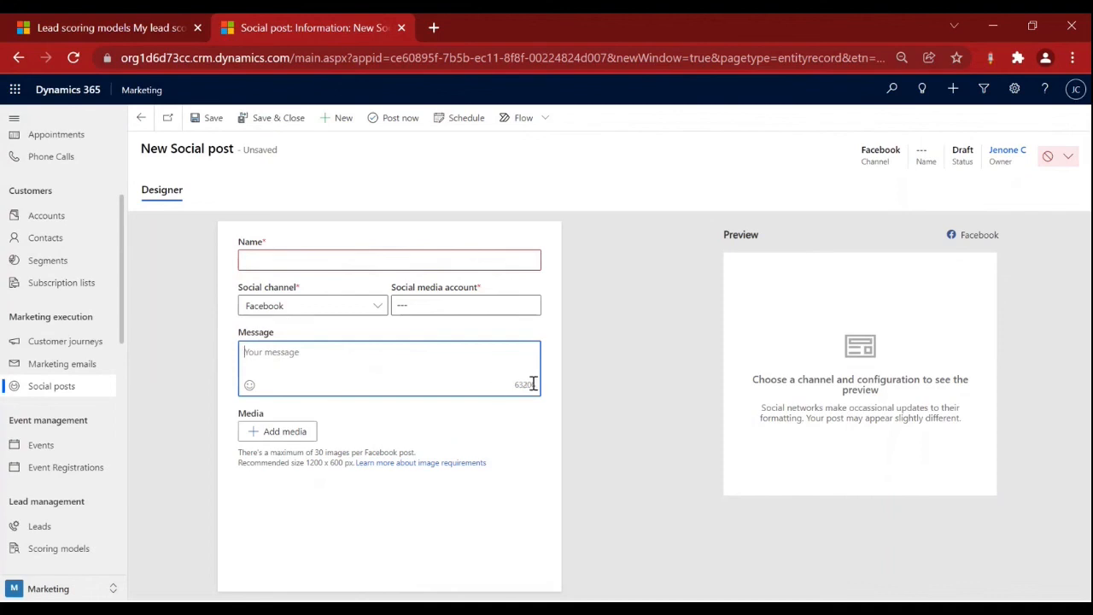
{"action": "left_click", "coordinate": [322, 462]}
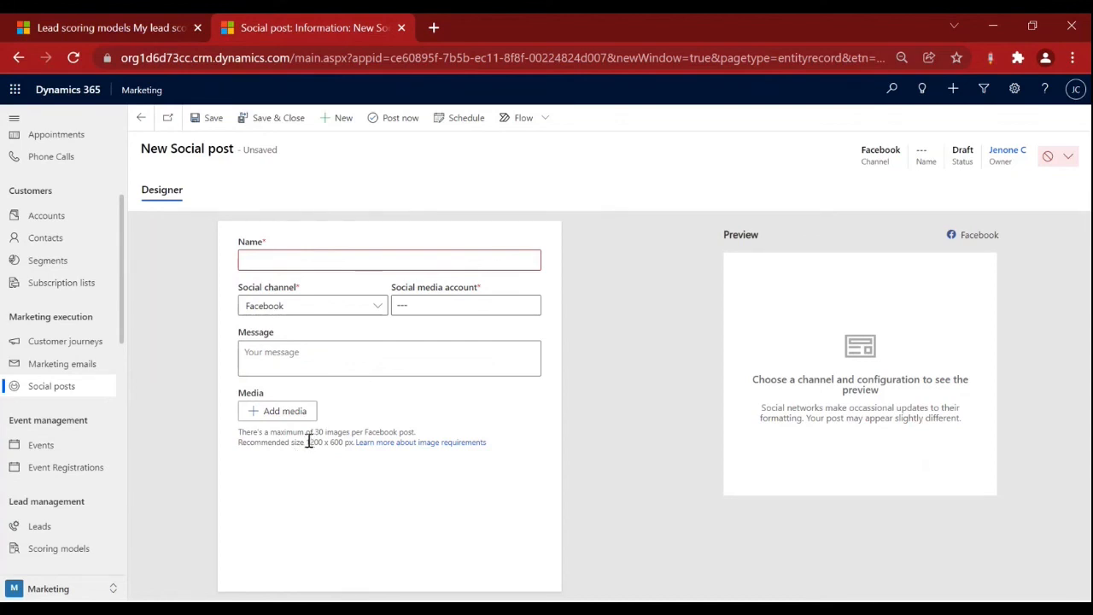
{"action": "left_click_drag", "start_coordinate": [305, 442], "coordinate": [344, 442]}
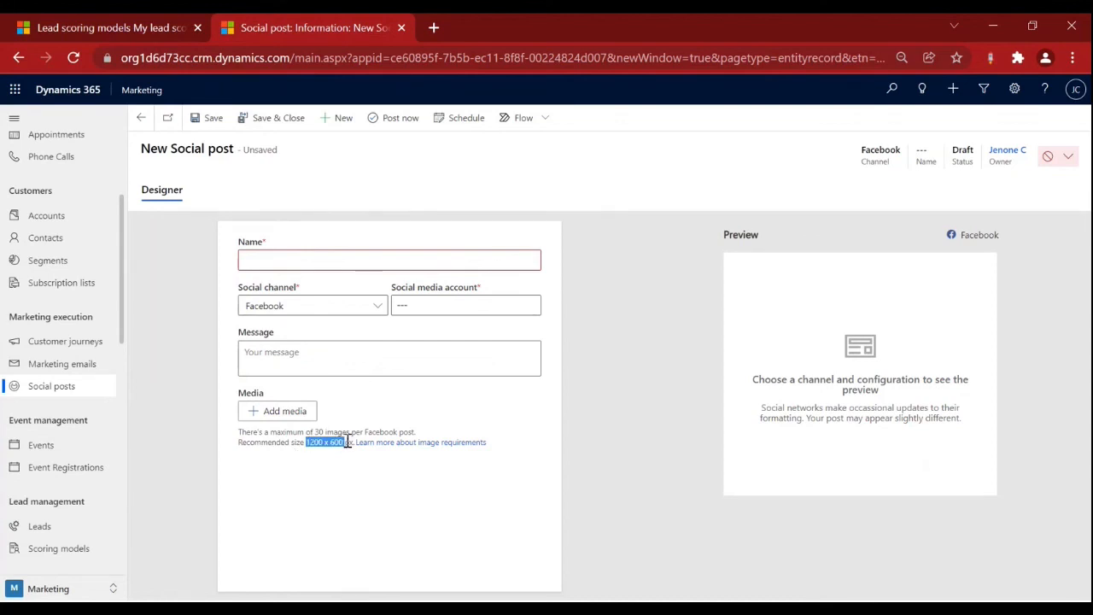
Change the channel to Instagram, showing its 2200-character limit and one-image guidance.
{"action": "left_click", "coordinate": [353, 304]}
{"action": "left_click", "coordinate": [316, 387]}
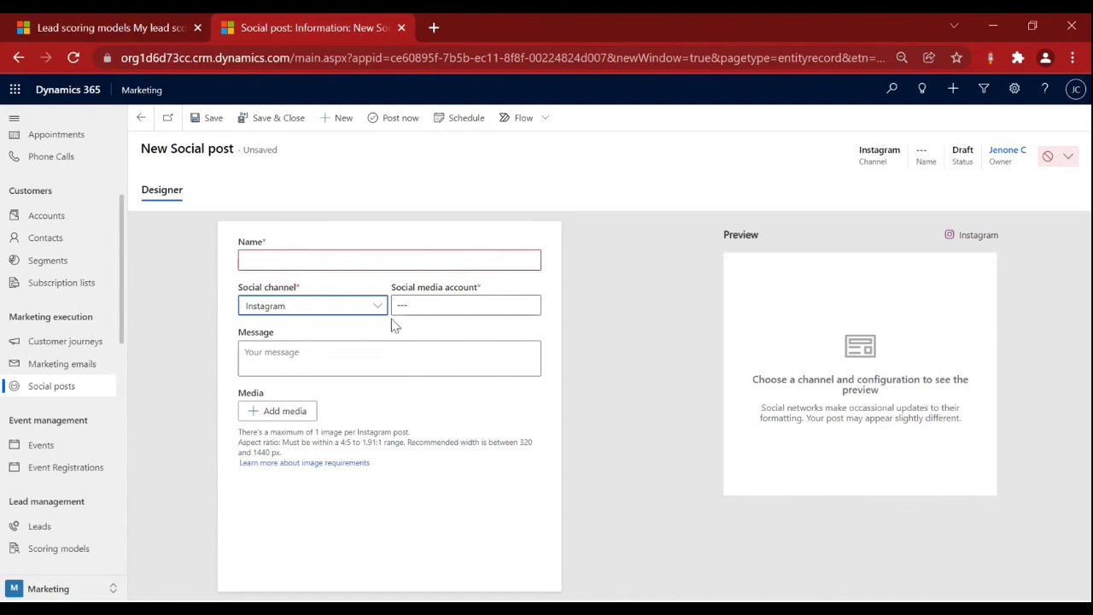
{"action": "left_click", "coordinate": [361, 358]}
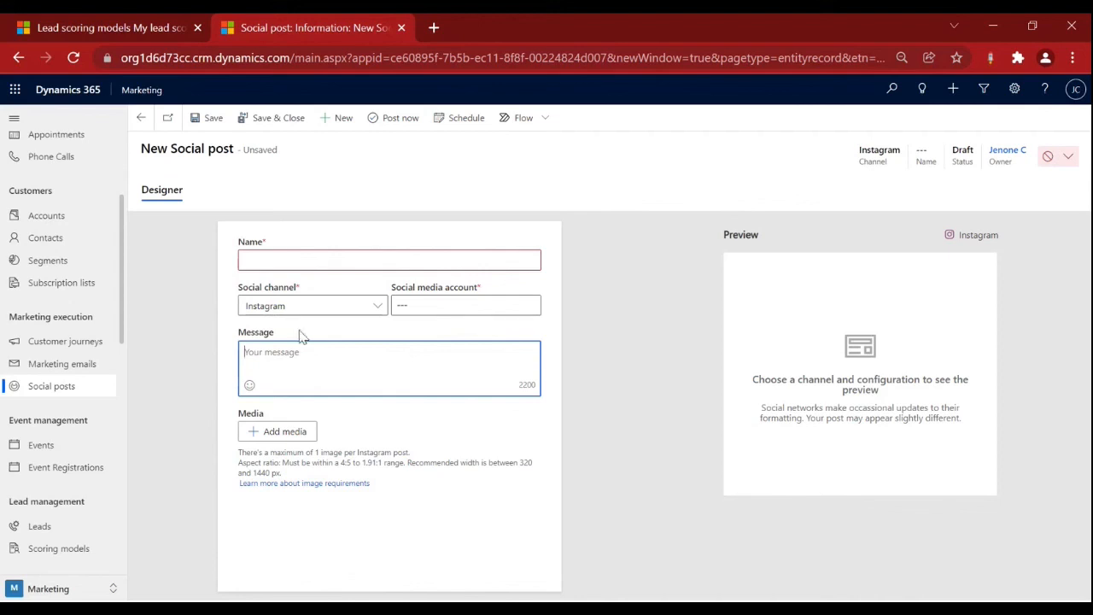
{"action": "left_click", "coordinate": [365, 310]}
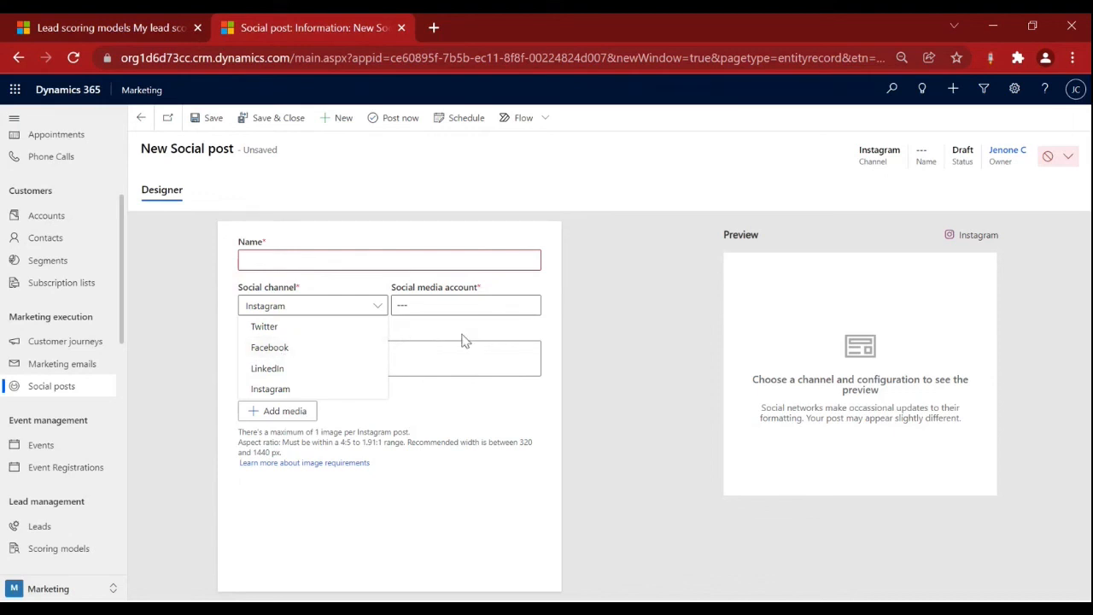
{"action": "left_click", "coordinate": [479, 449]}
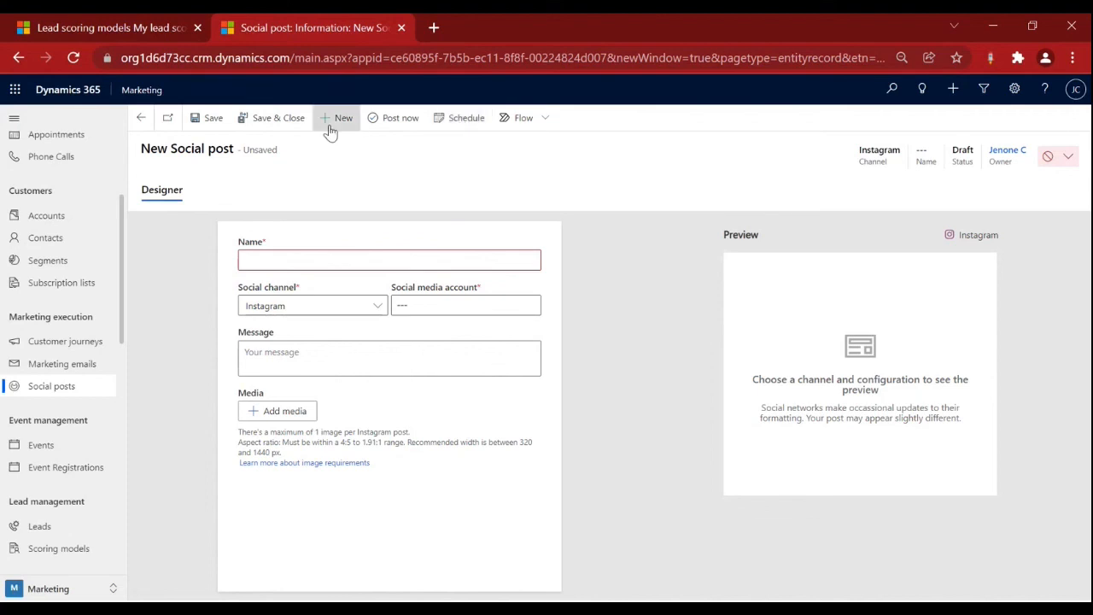
Discard the unsaved post, return to the December 2021 calendar, and select 16 December.
{"action": "left_click", "coordinate": [141, 119]}
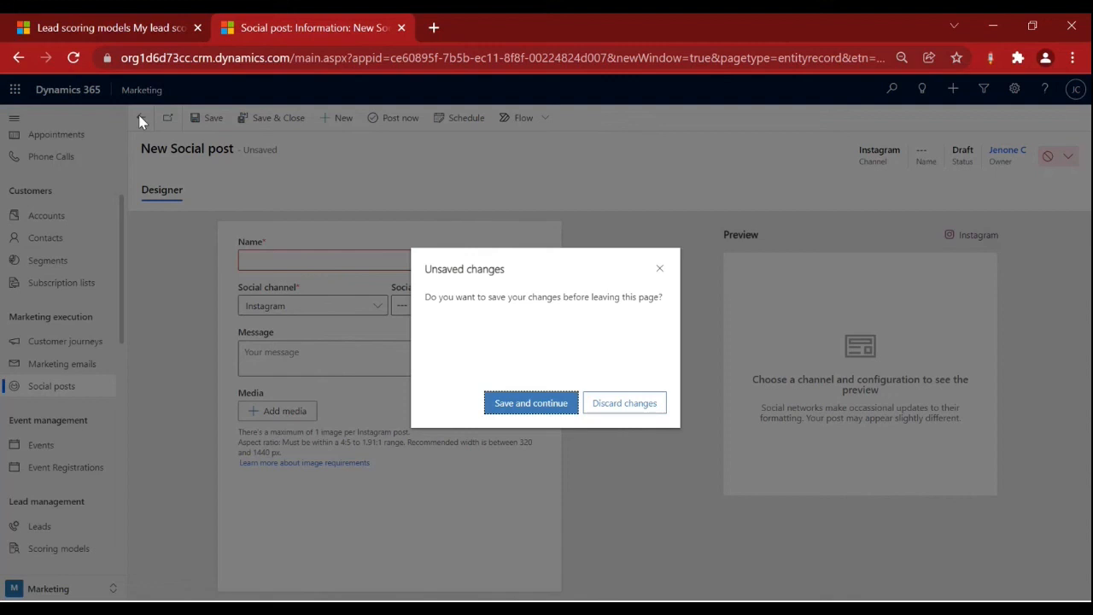
{"action": "left_click", "coordinate": [632, 404]}
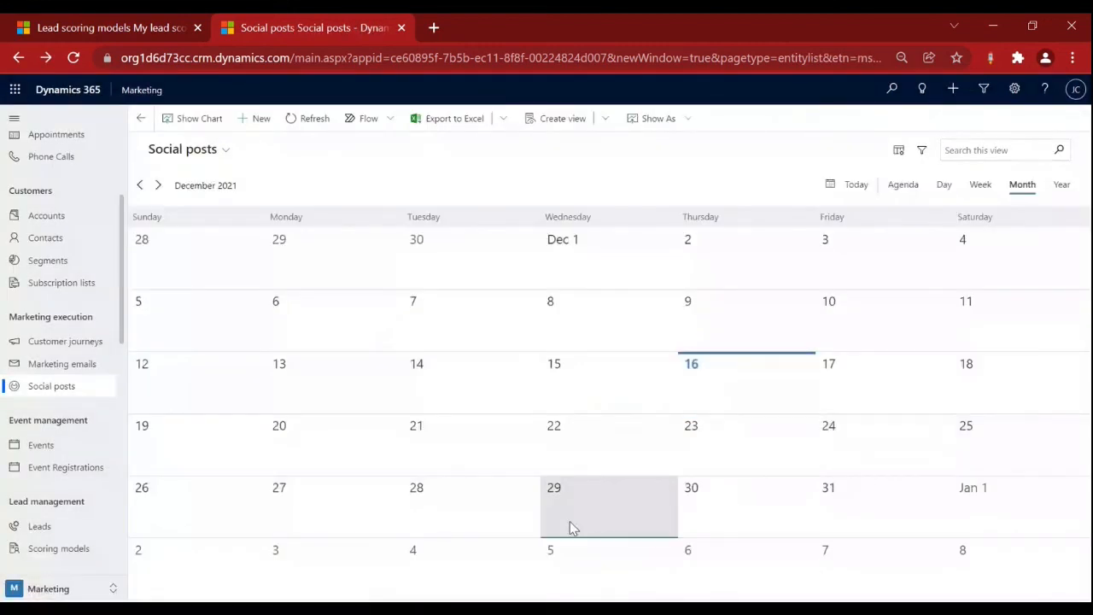
{"action": "left_click", "coordinate": [615, 489]}
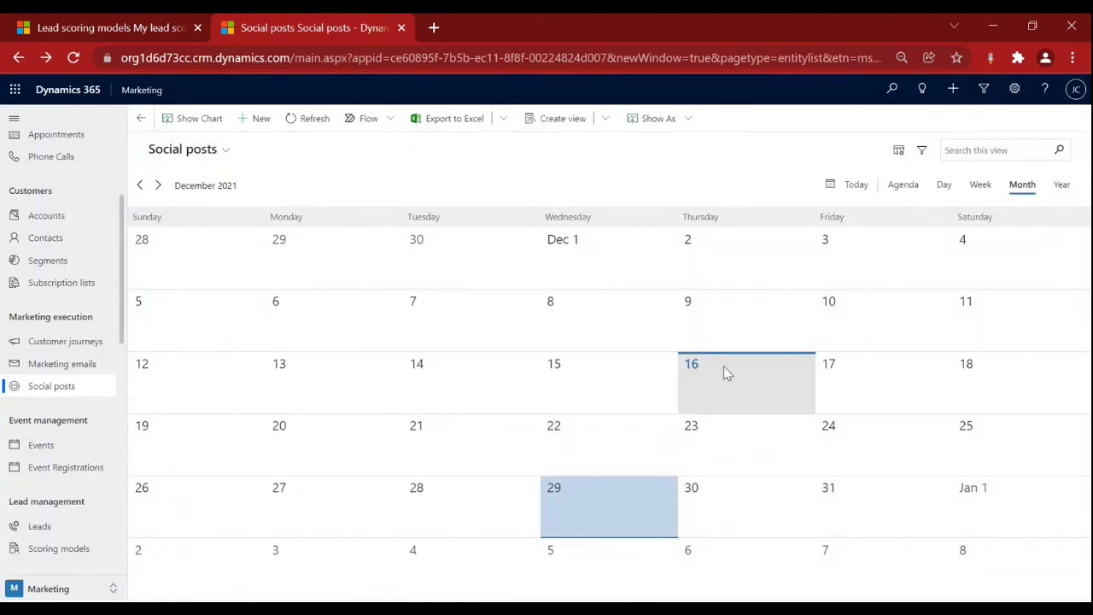
{"action": "left_click", "coordinate": [723, 365]}
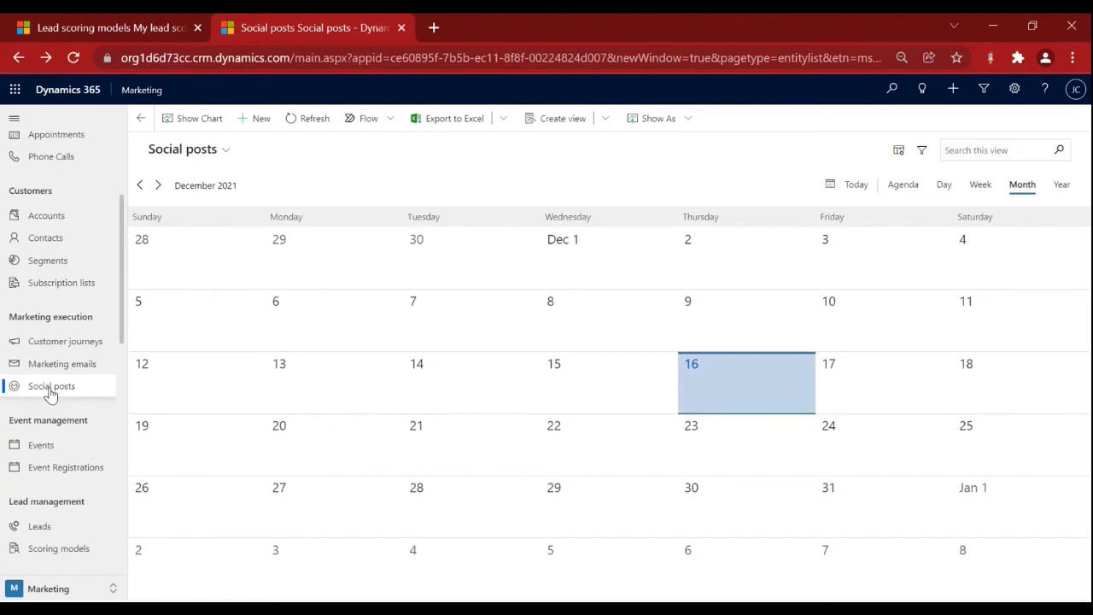
Open the Test CRM Training lead from Leads and view its Demographic Score of 20.0, graded Average.
{"action": "scroll", "coordinate": [64, 340], "scroll_direction": "up", "scroll_amount": 2}
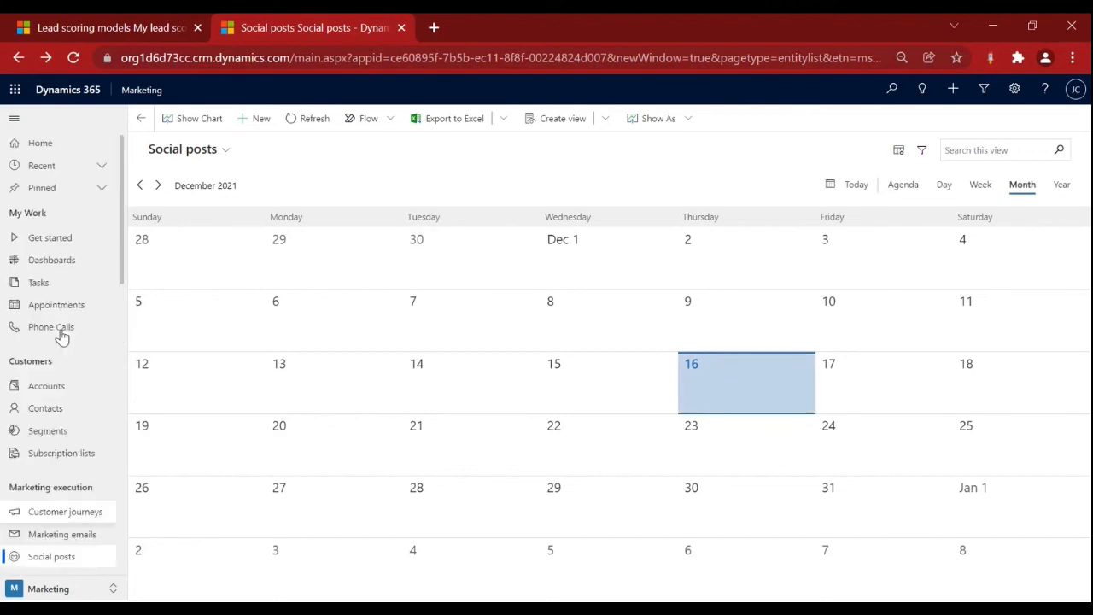
{"action": "scroll", "coordinate": [39, 393], "scroll_direction": "down", "scroll_amount": 4}
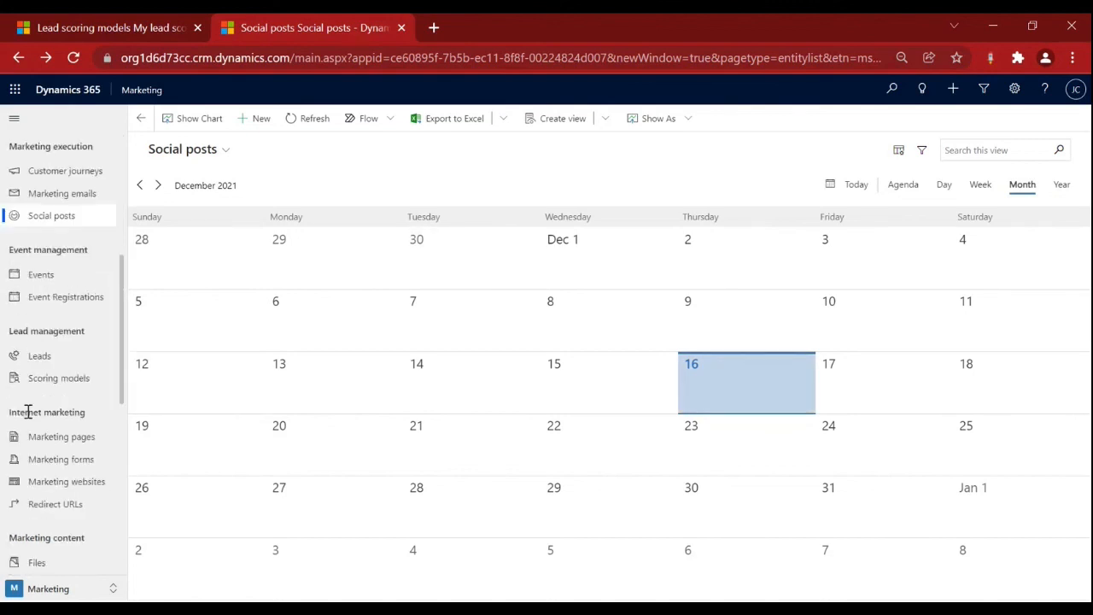
{"action": "left_click", "coordinate": [58, 355]}
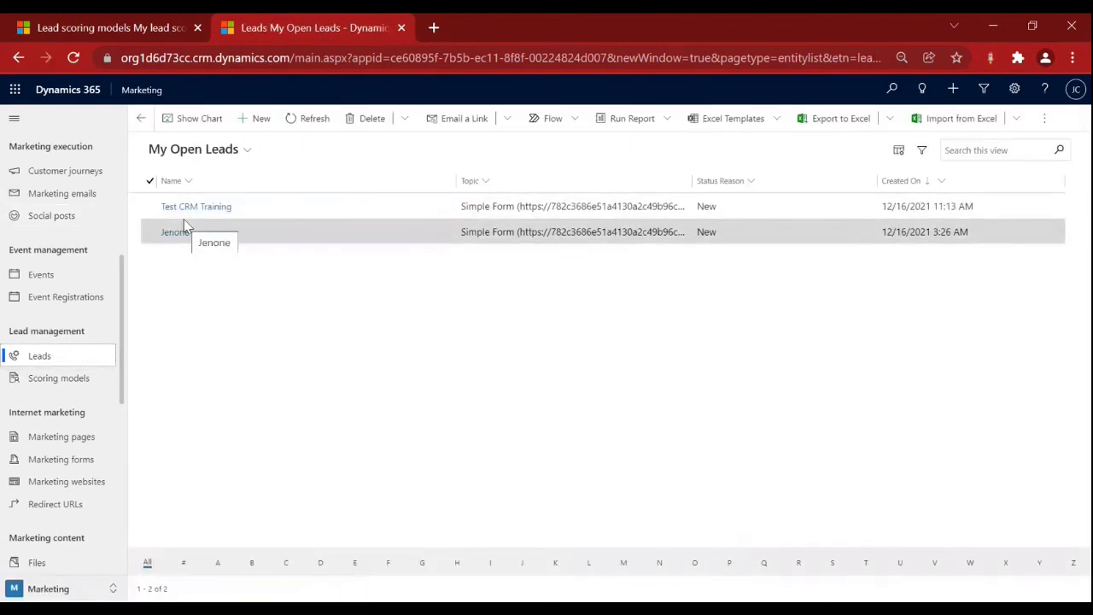
{"action": "left_click", "coordinate": [201, 210]}
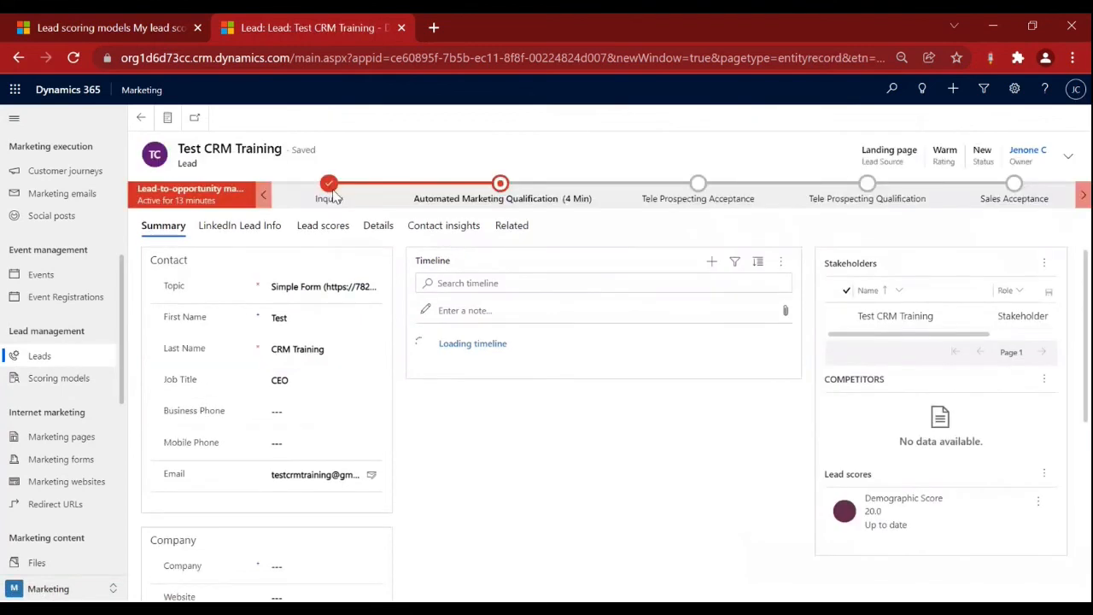
{"action": "left_click", "coordinate": [341, 231]}
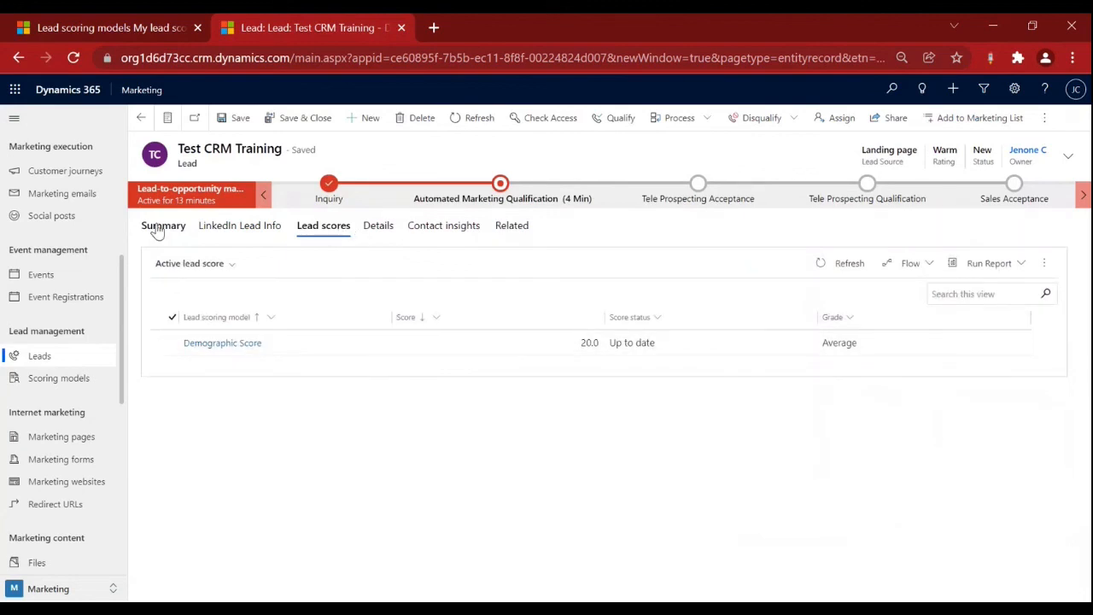
Open the Demographic Score model and review its Job Role and employee-count conditions in the designer.
{"action": "left_click", "coordinate": [62, 28]}
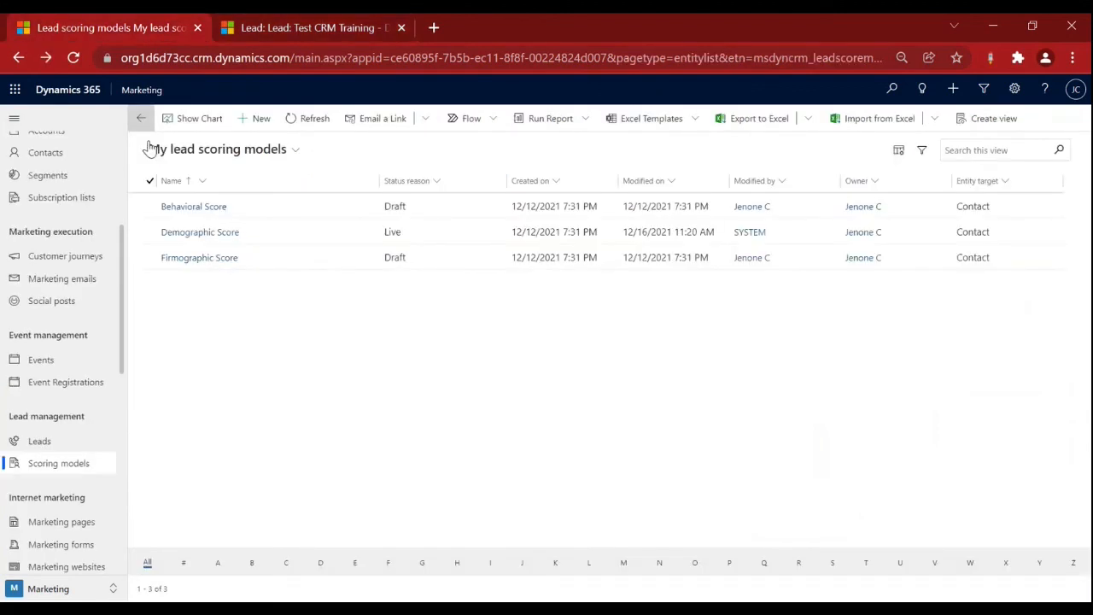
{"action": "left_click", "coordinate": [227, 236]}
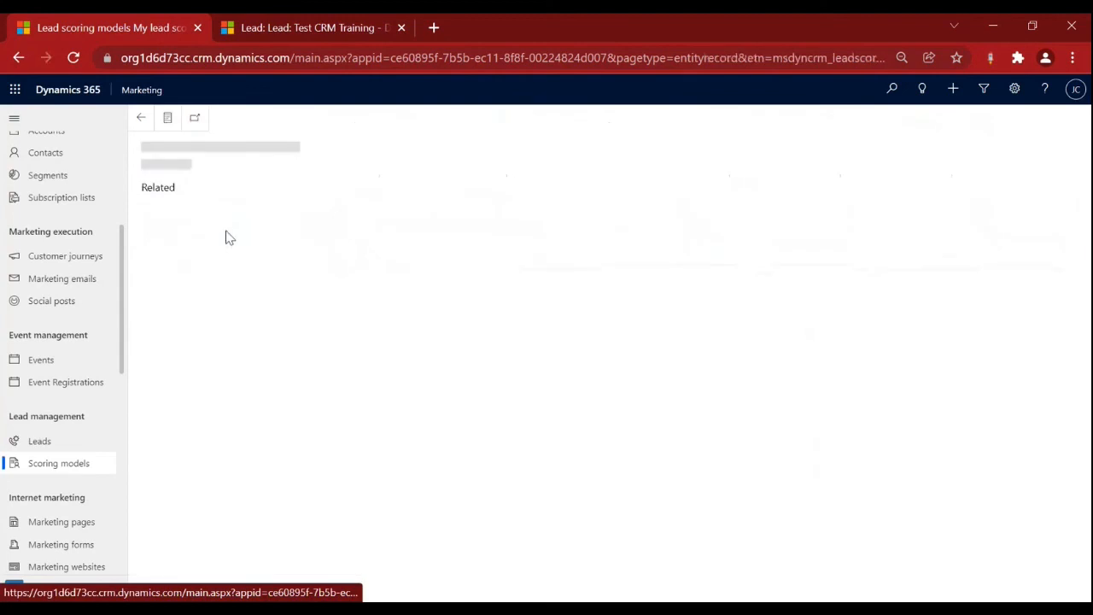
{"action": "left_click", "coordinate": [333, 333]}
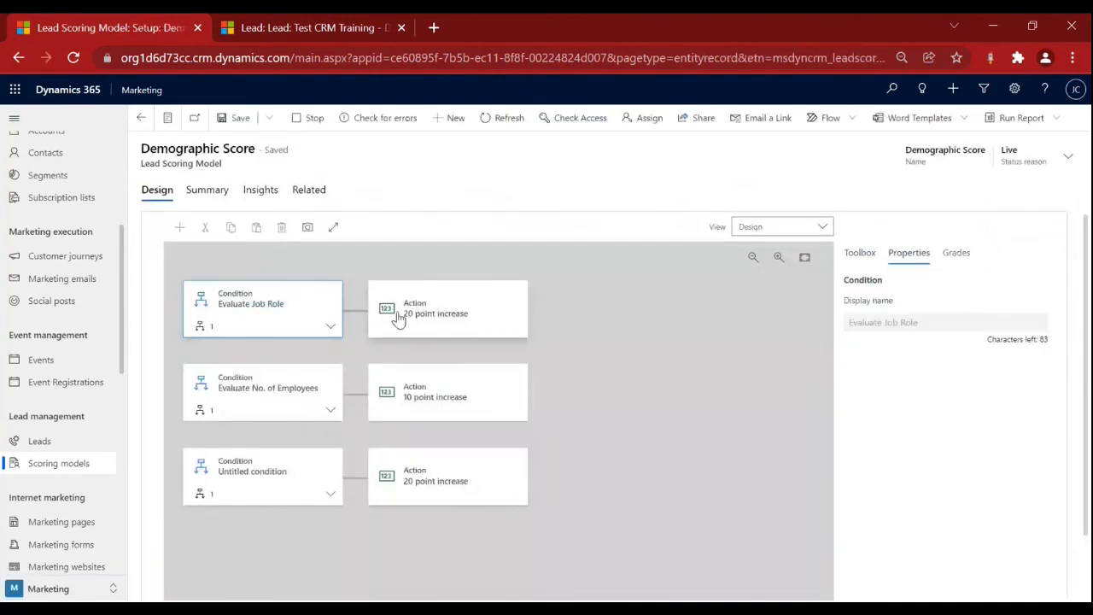
{"action": "left_click", "coordinate": [305, 31]}
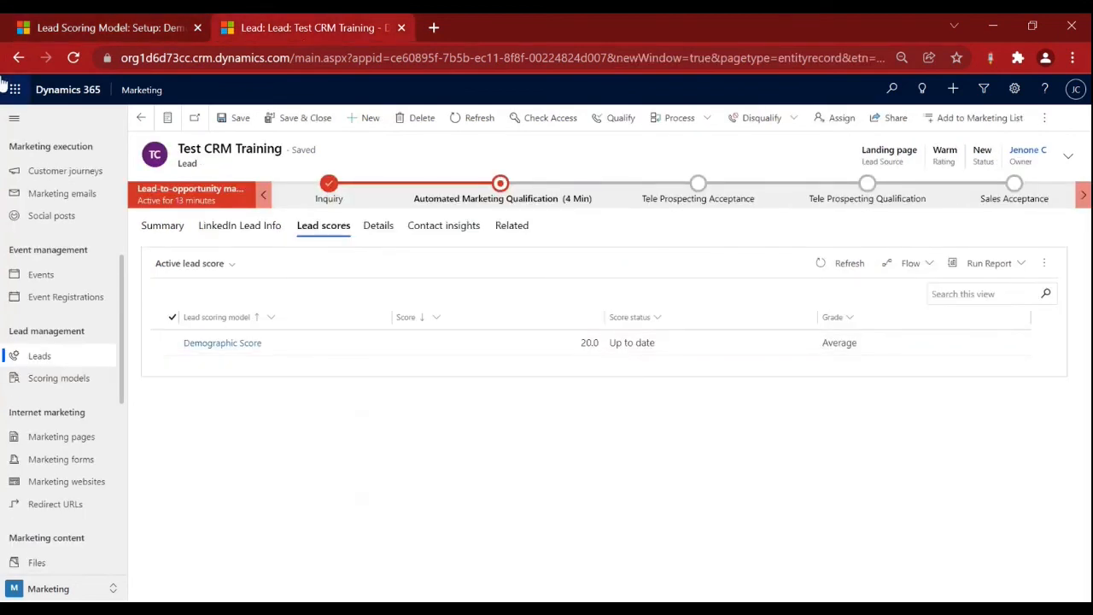
{"action": "left_click", "coordinate": [79, 35]}
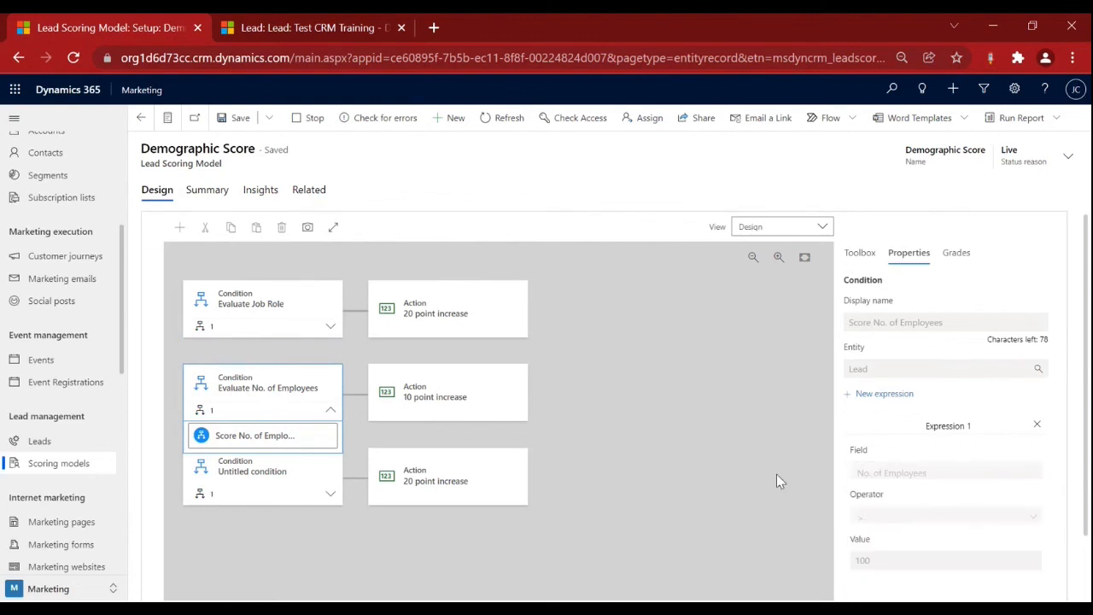
Set the test lead's No. of Employees to 200, save, and recheck its scores (still 20.0).
{"action": "left_click", "coordinate": [284, 34]}
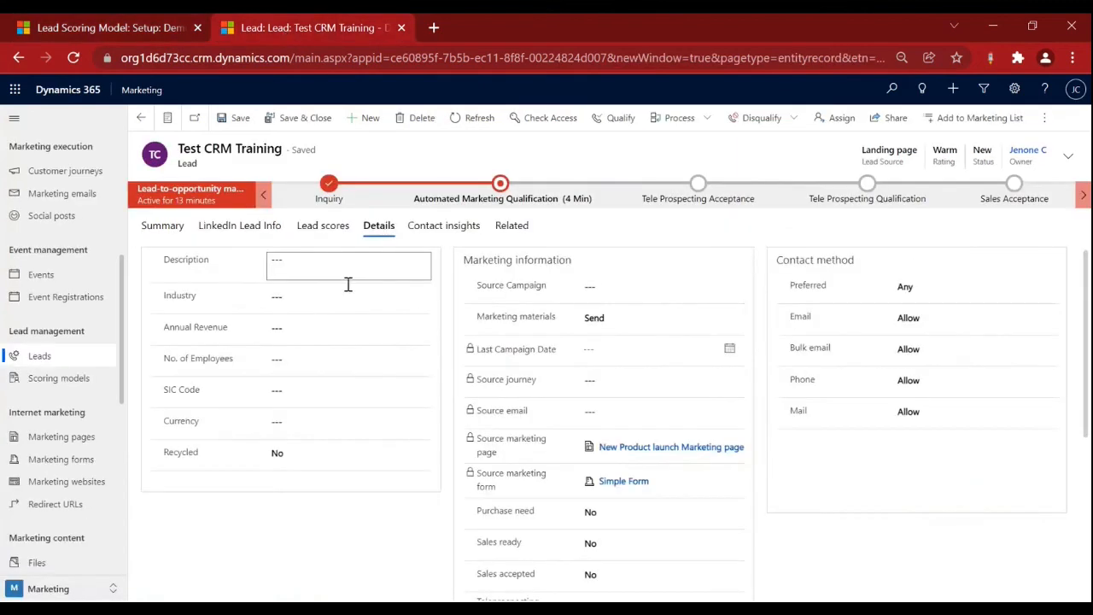
{"action": "left_click", "coordinate": [304, 365]}
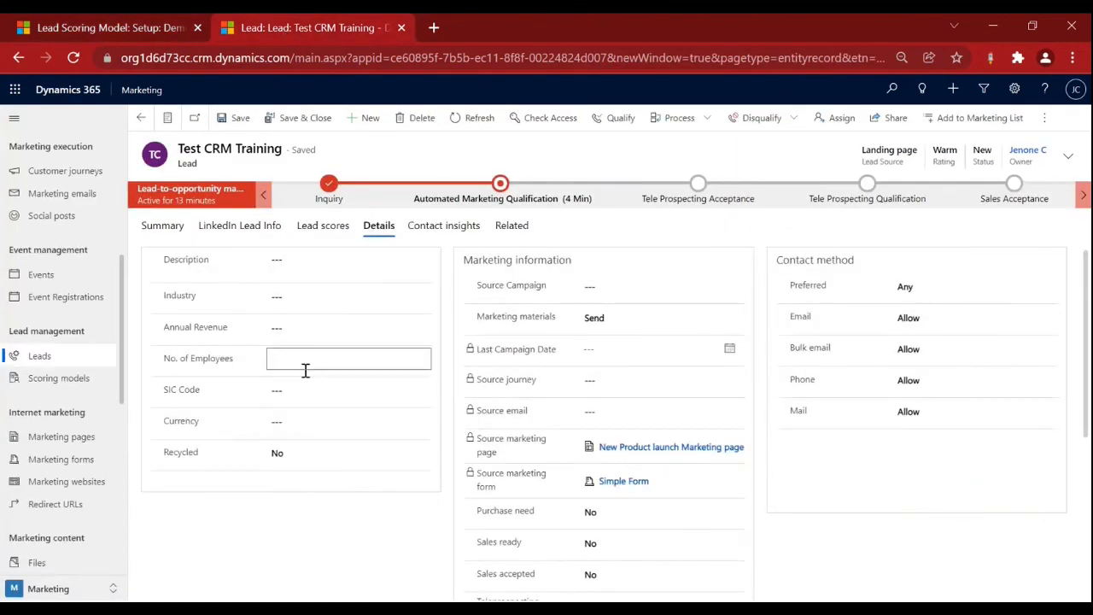
{"action": "type", "text": "200"}
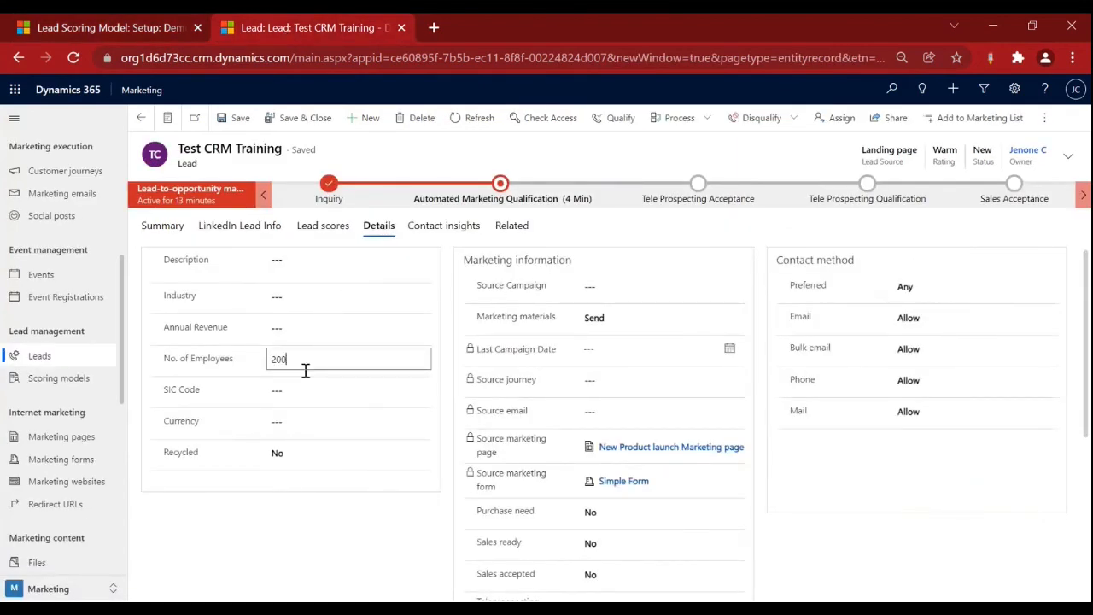
{"action": "left_click", "coordinate": [243, 118]}
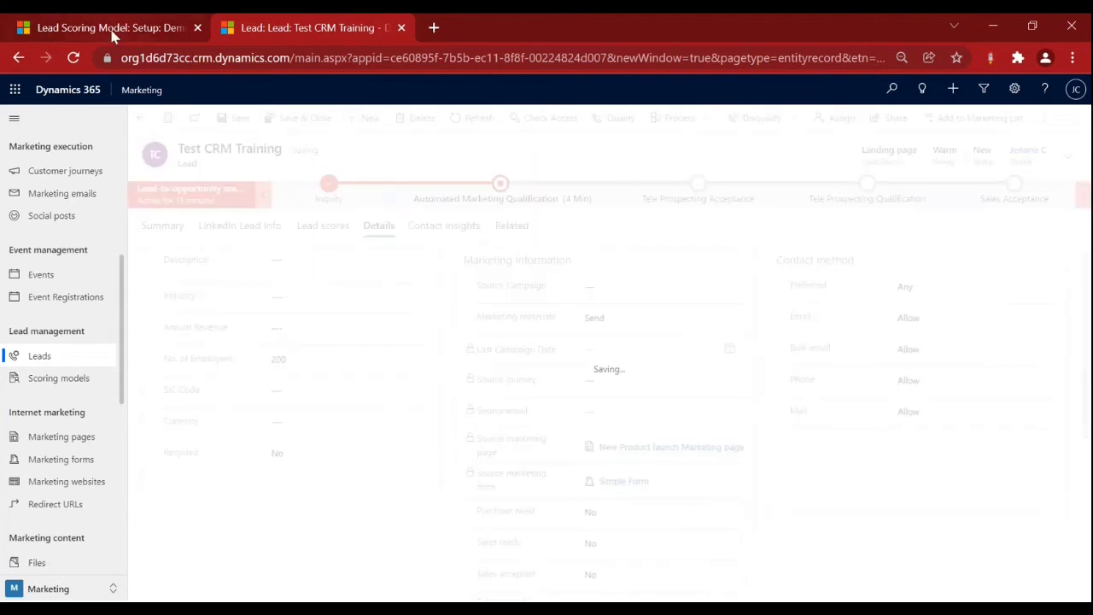
{"action": "left_click", "coordinate": [114, 34]}
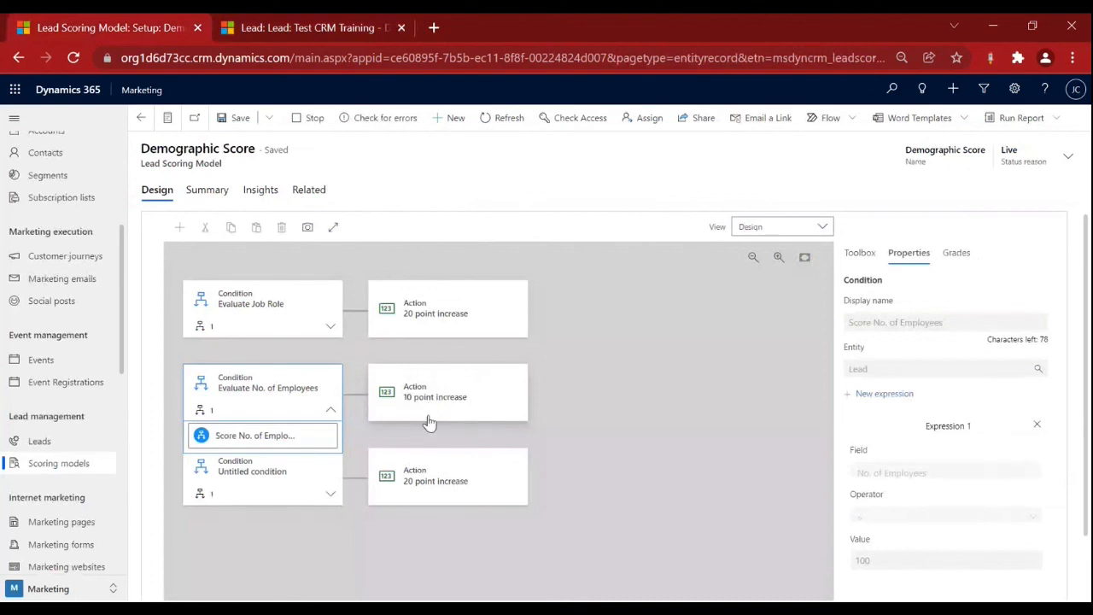
{"action": "left_click", "coordinate": [289, 28]}
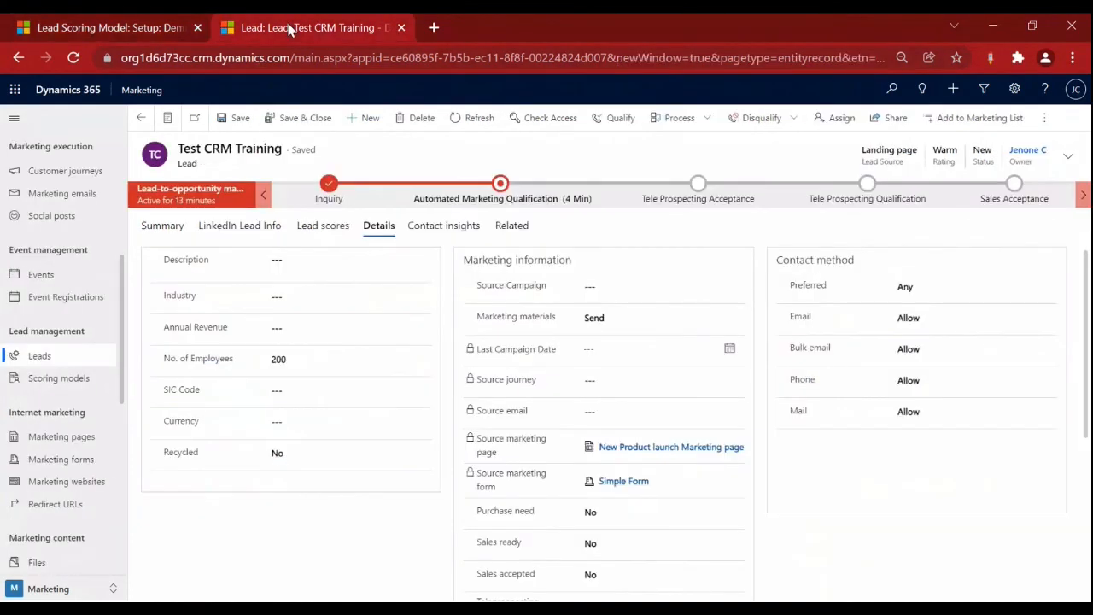
{"action": "left_click", "coordinate": [324, 227]}
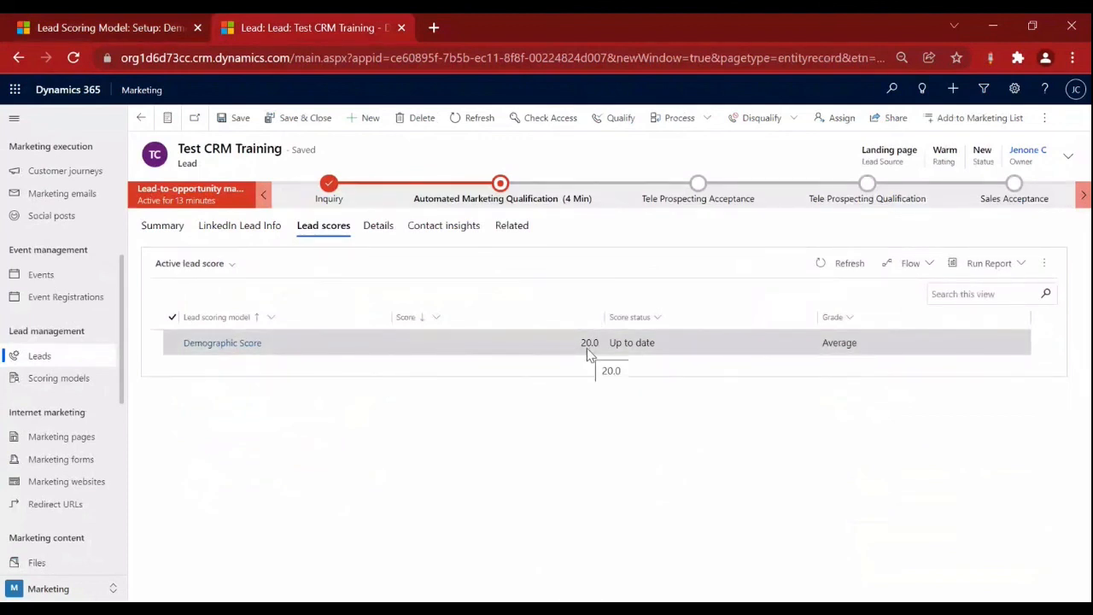
Refresh the lead scores several times and review the Inquiry stage details.
{"action": "left_click", "coordinate": [818, 268]}
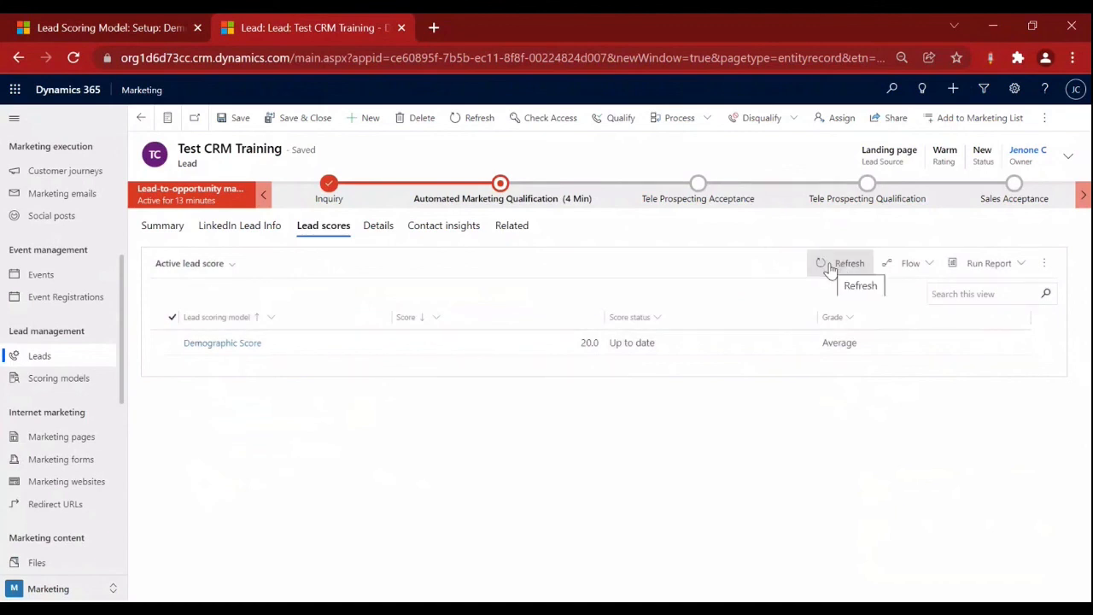
{"action": "left_click", "coordinate": [829, 268]}
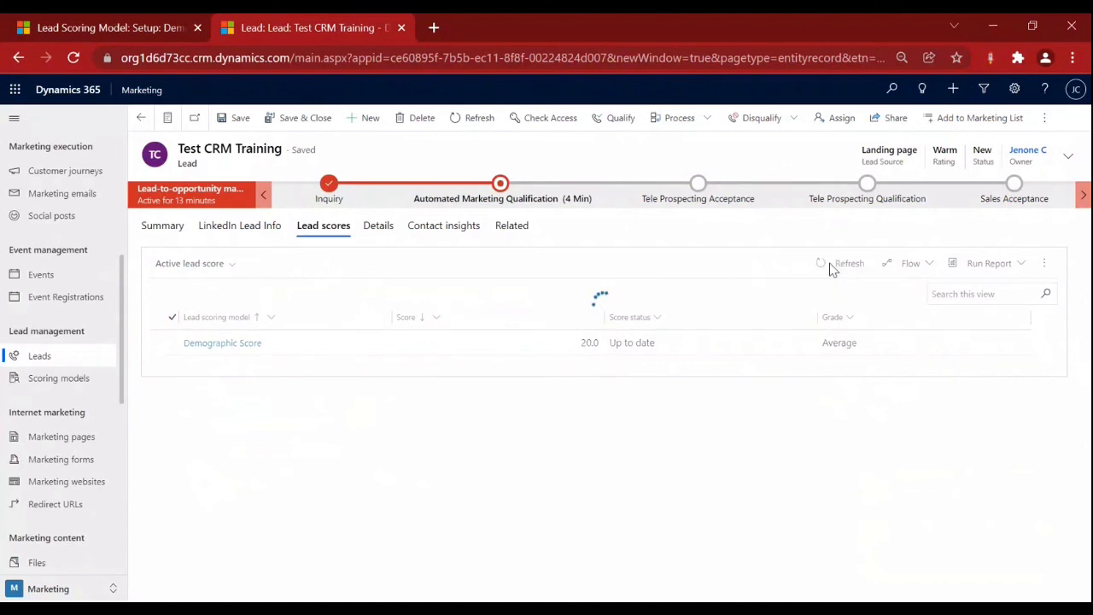
{"action": "left_click", "coordinate": [830, 268]}
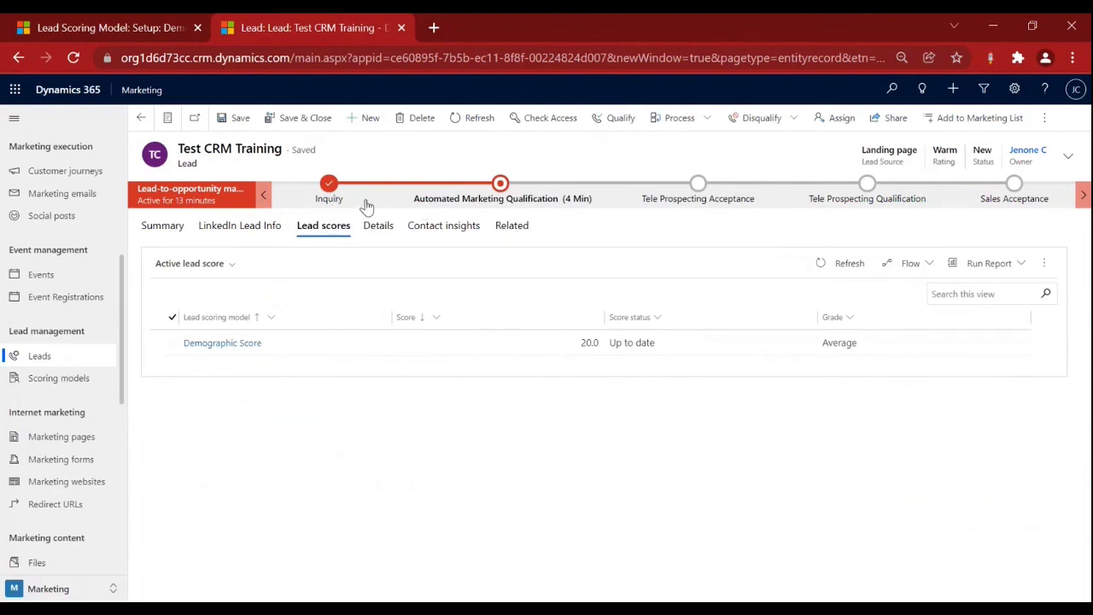
{"action": "left_click", "coordinate": [336, 203]}
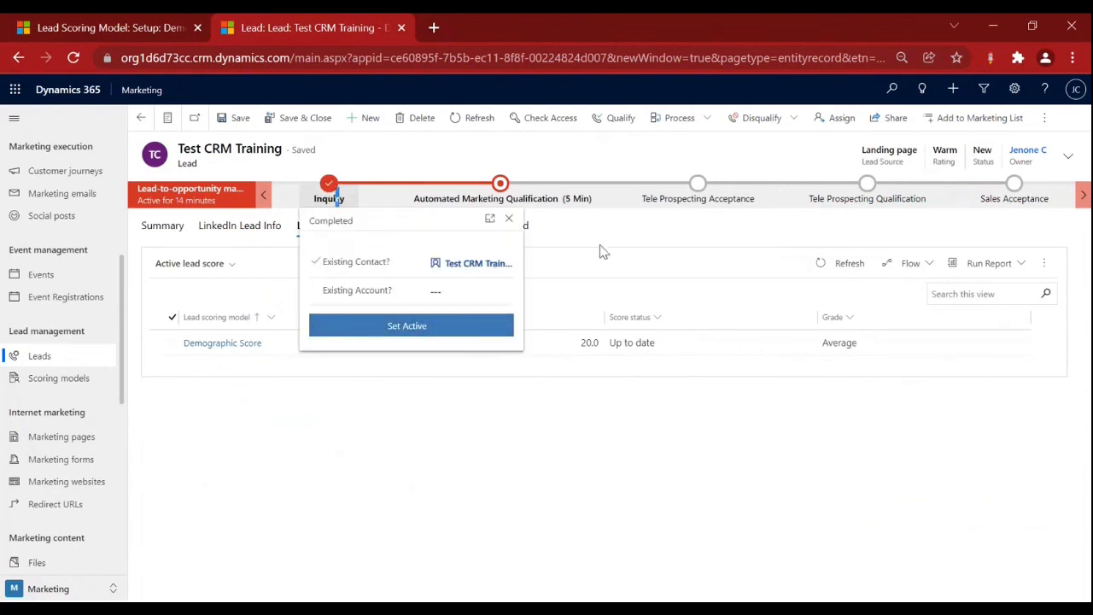
{"action": "left_click", "coordinate": [603, 229]}
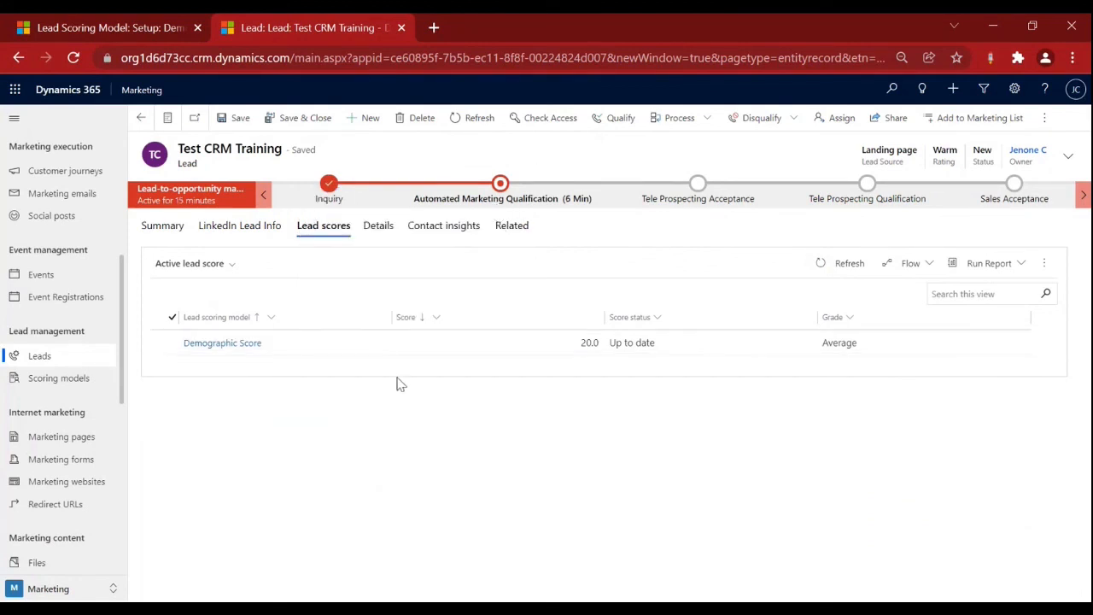
Review the marketing qualification stage, then refresh to show Demographic Score 30.0, graded Good.
{"action": "left_click", "coordinate": [501, 201]}
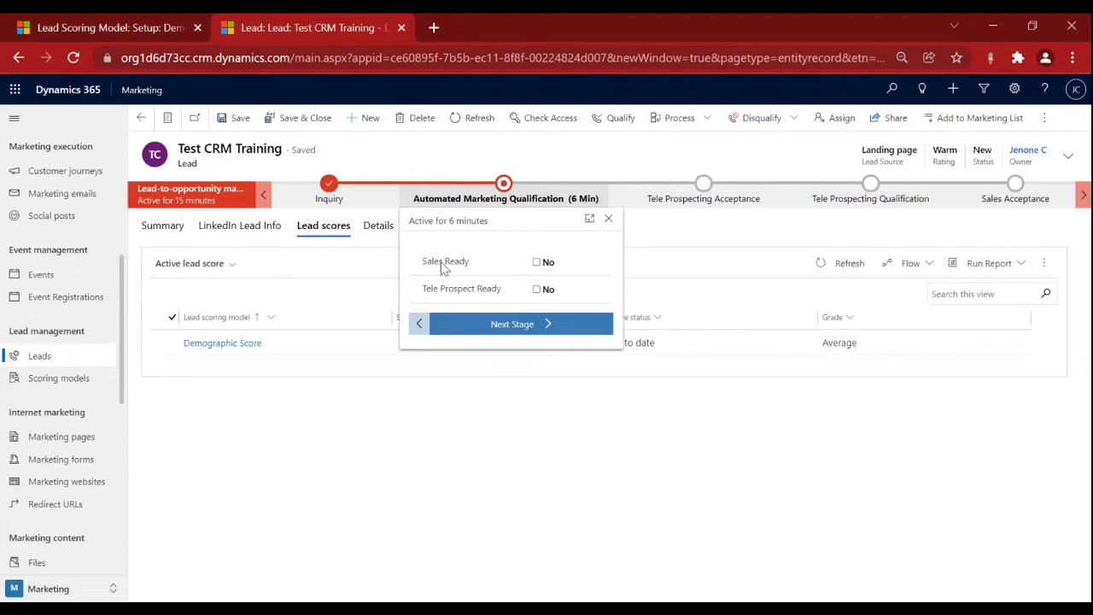
{"action": "left_click", "coordinate": [357, 277]}
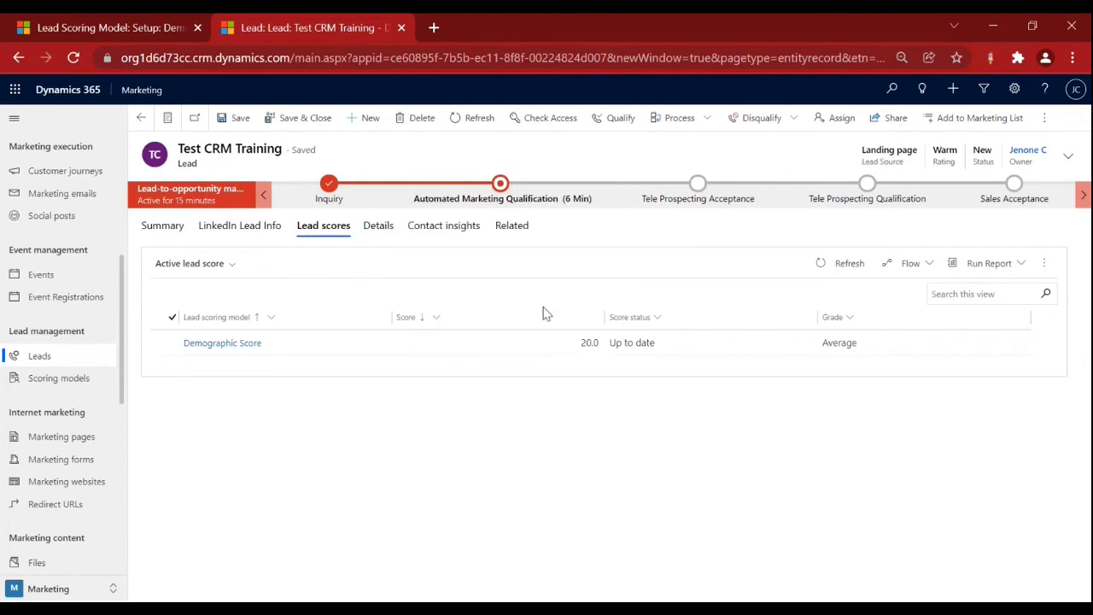
{"action": "left_click", "coordinate": [818, 264]}
Enter 20000 as the lead's Annual Revenue, save it, and return to the lead scores.
{"action": "left_click", "coordinate": [379, 225]}
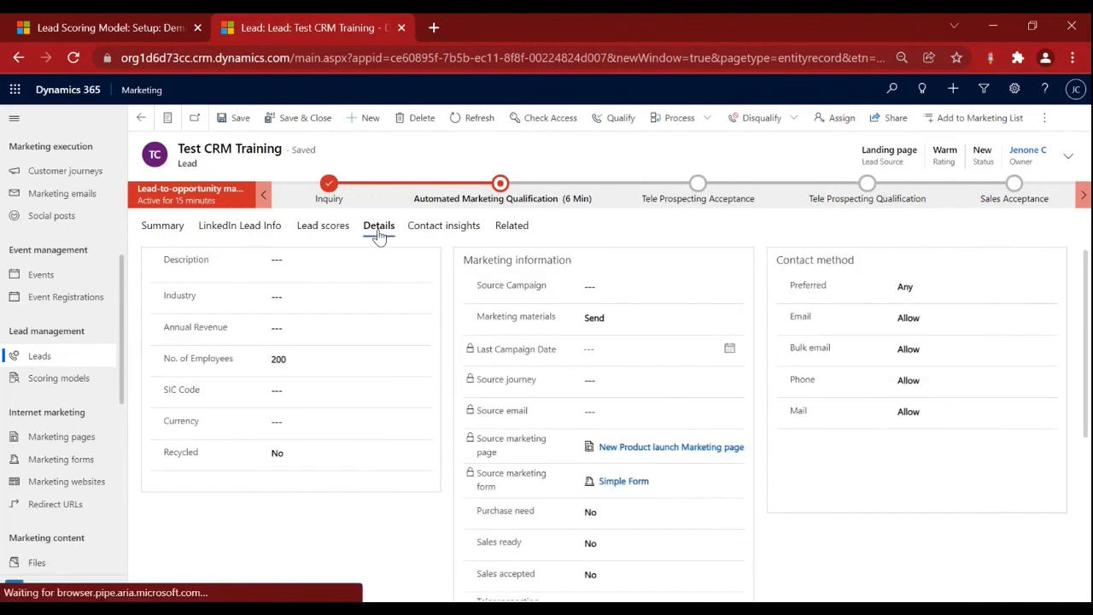
{"action": "left_click", "coordinate": [333, 232]}
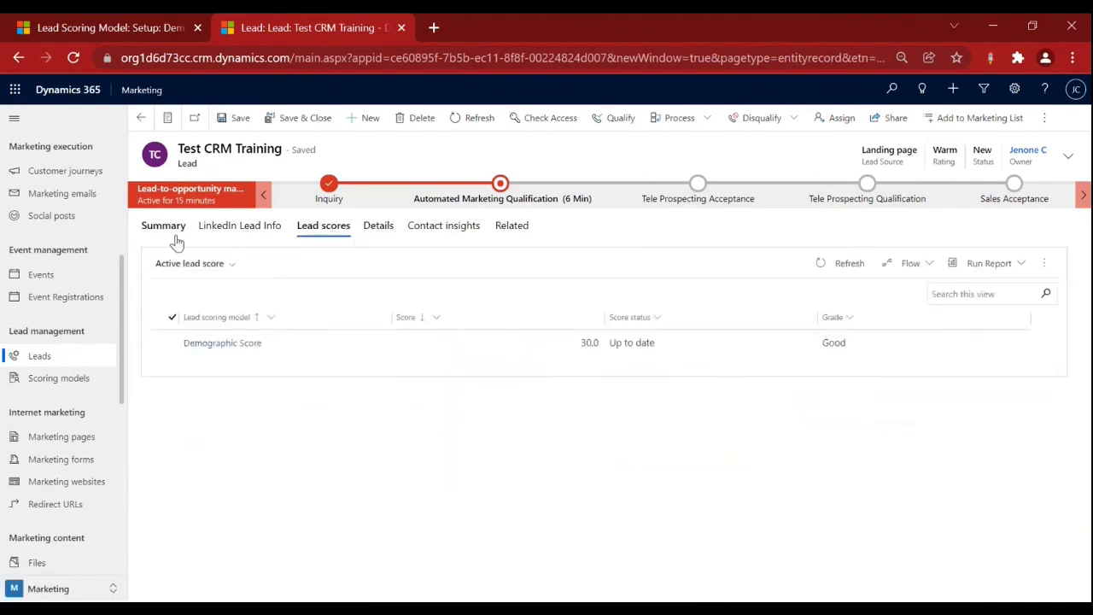
{"action": "left_click", "coordinate": [375, 229]}
{"action": "left_click", "coordinate": [300, 325]}
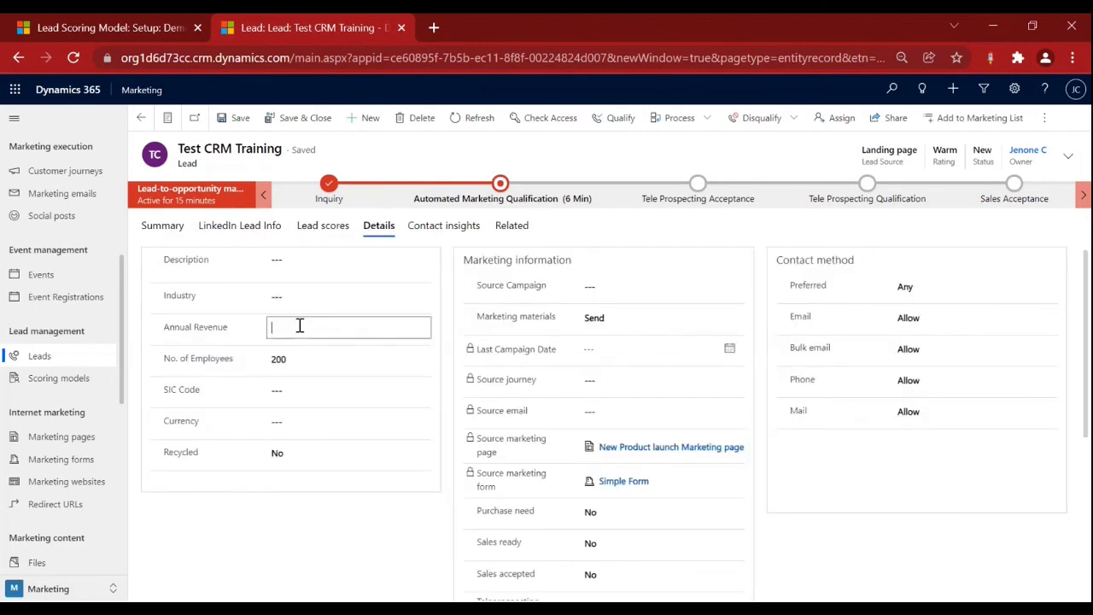
{"action": "type", "text": "20000"}
{"action": "key", "text": "ctrl+s"}
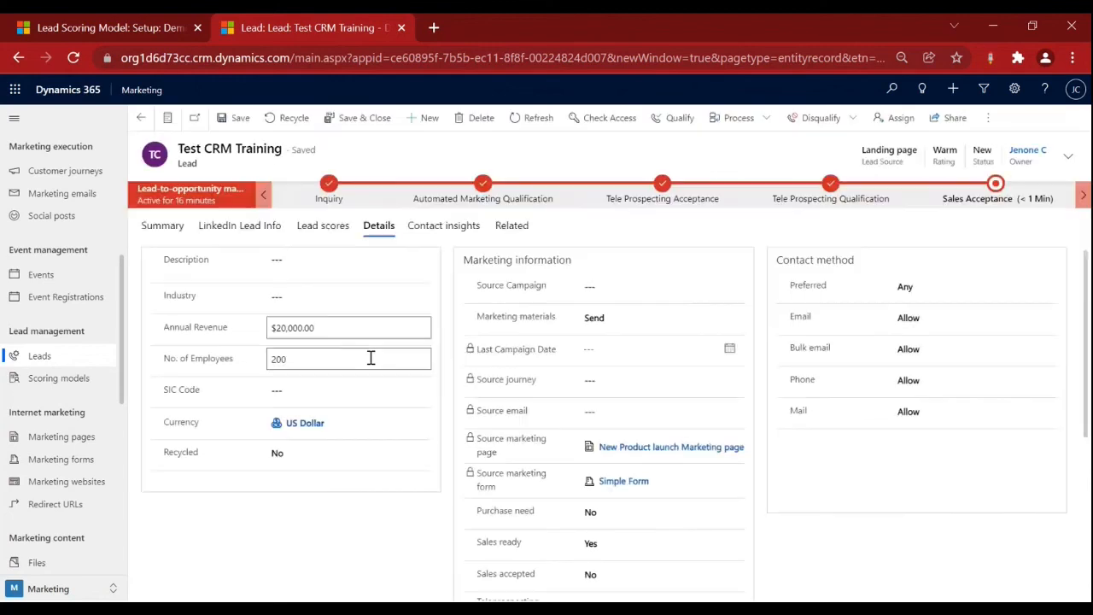
{"action": "left_click", "coordinate": [331, 233]}
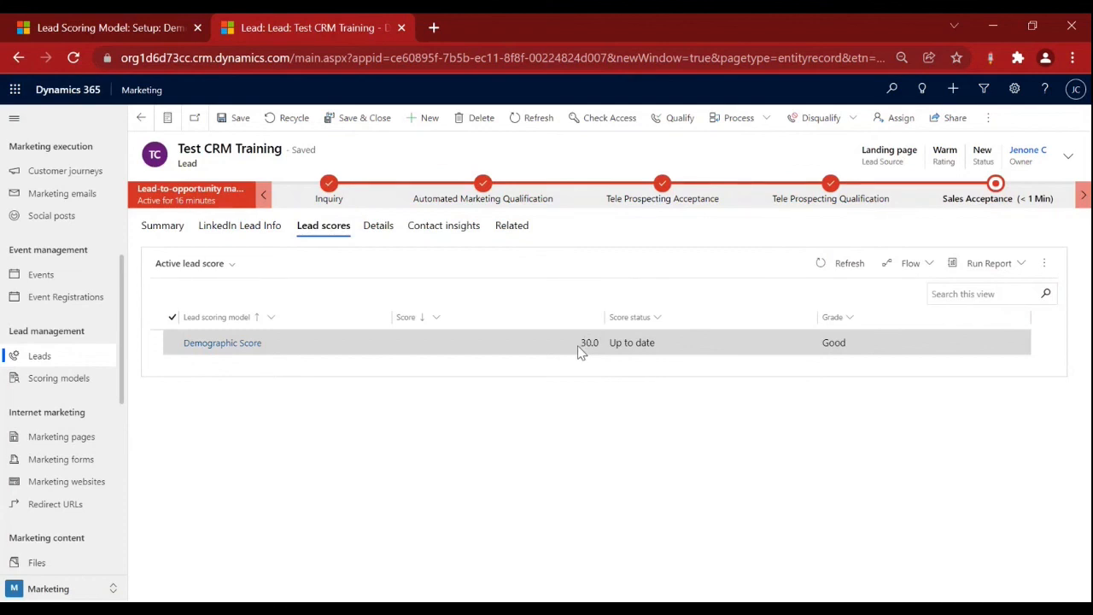
Refresh the lead scores, then check the Demographic Score model's grades: sales-ready score 30.
{"action": "left_click", "coordinate": [840, 279]}
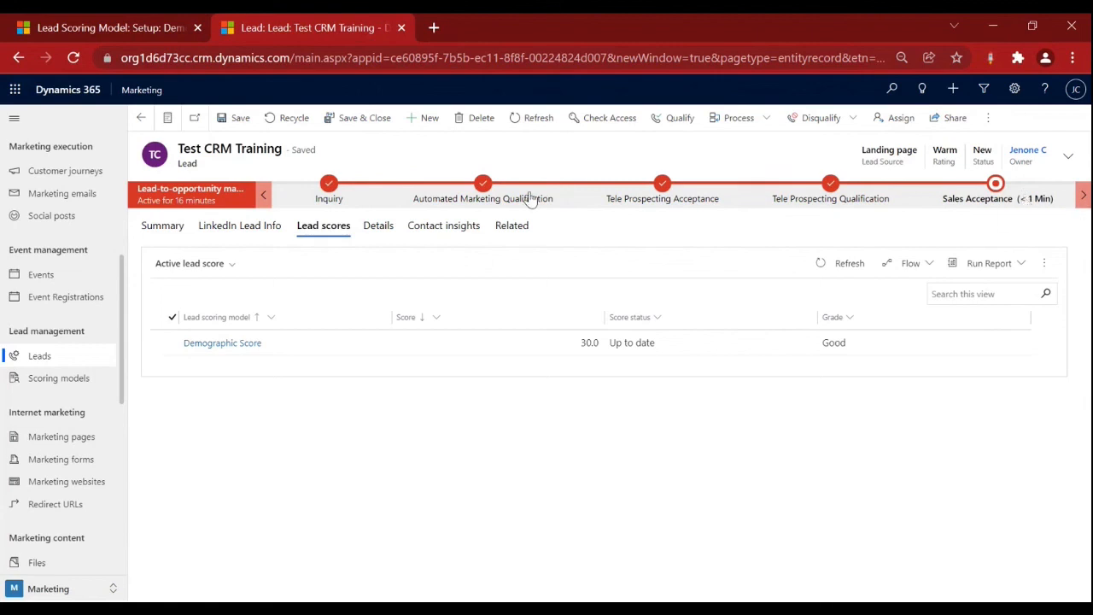
{"action": "left_click", "coordinate": [63, 31]}
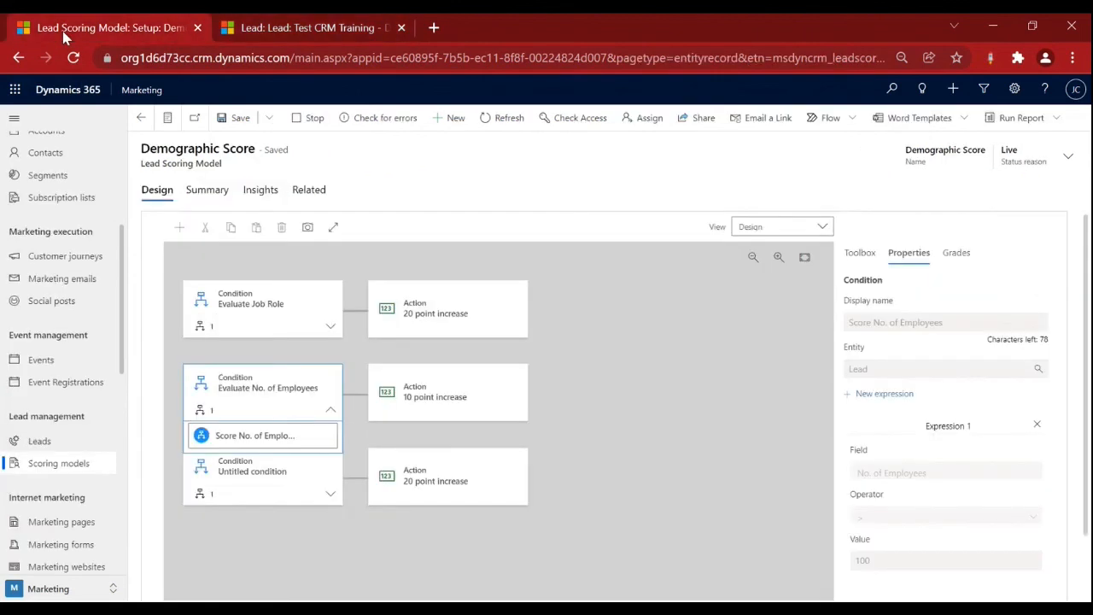
{"action": "left_click", "coordinate": [958, 251]}
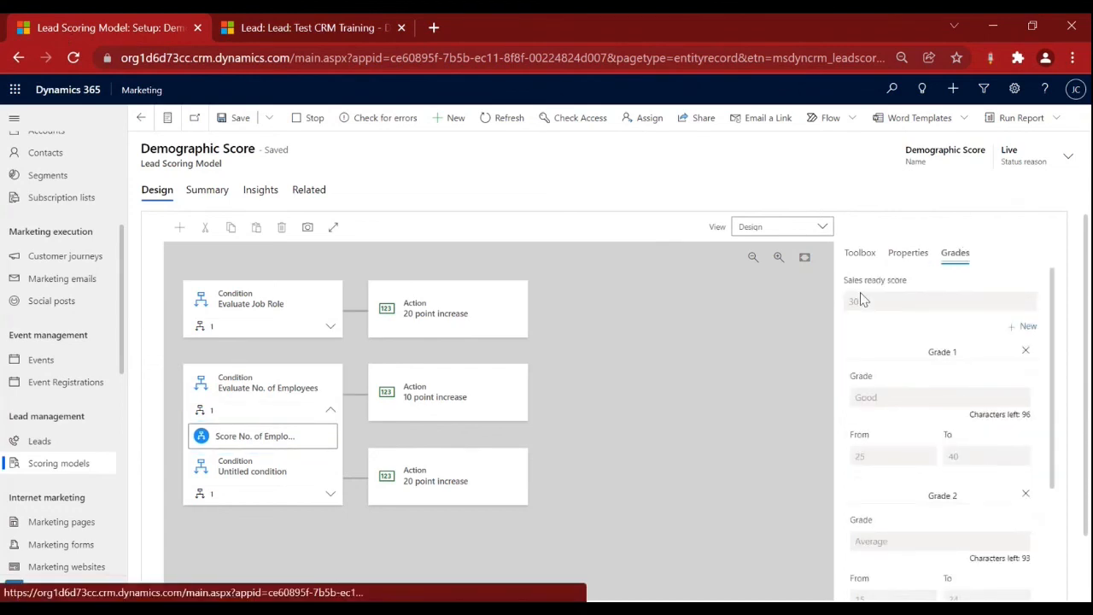
{"action": "left_click_drag", "start_coordinate": [860, 300], "coordinate": [828, 309]}
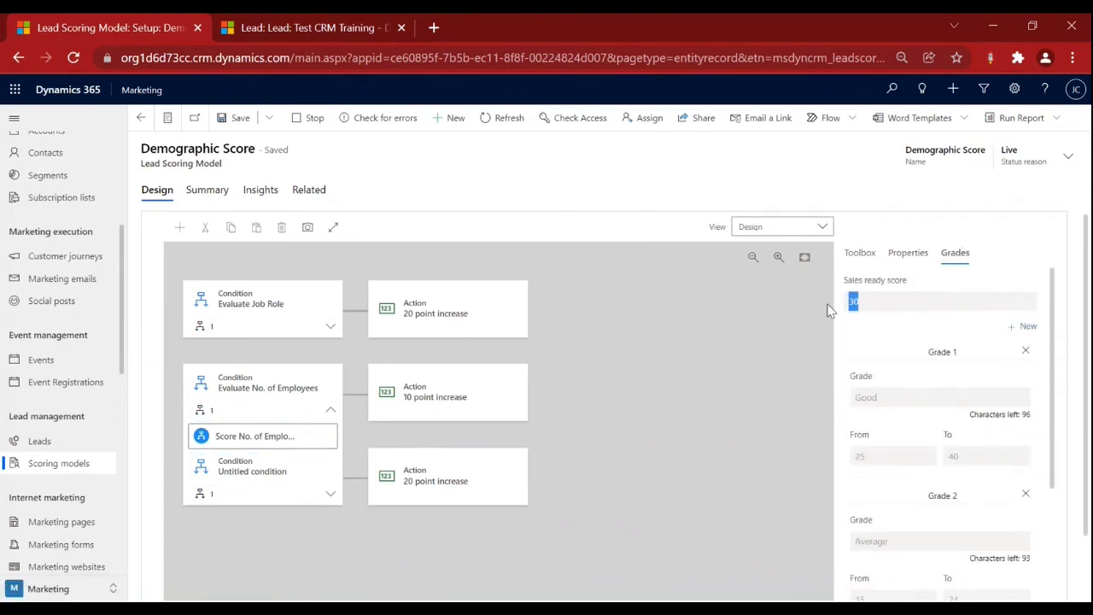
Confirm the test lead's qualification stage shows Sales Ready as Yes, then refresh its Demographic Score to 50.0.
{"action": "left_click", "coordinate": [311, 29]}
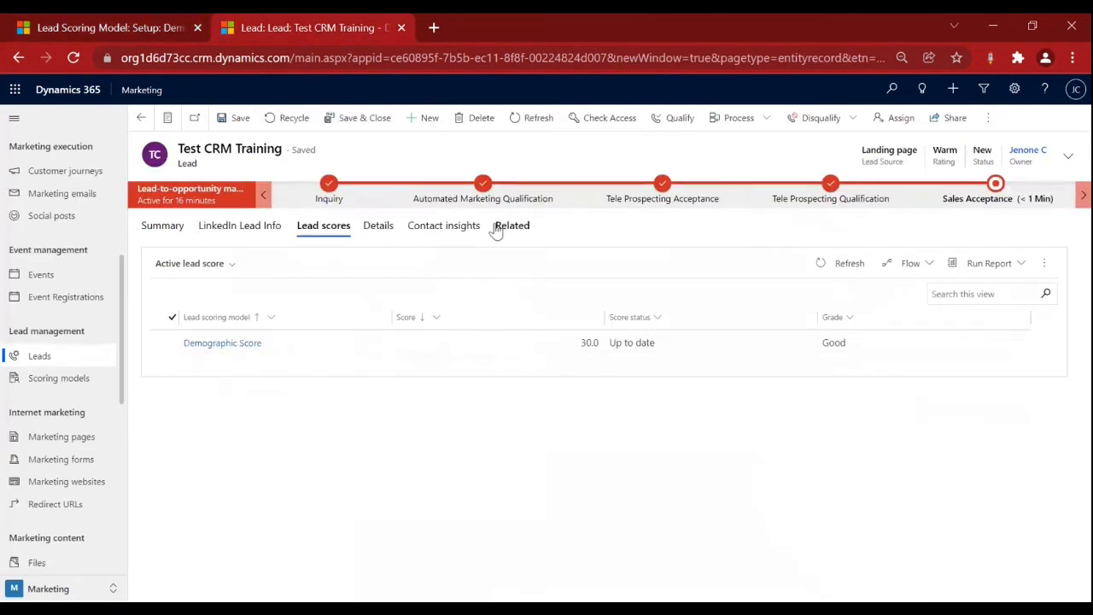
{"action": "left_click", "coordinate": [481, 200]}
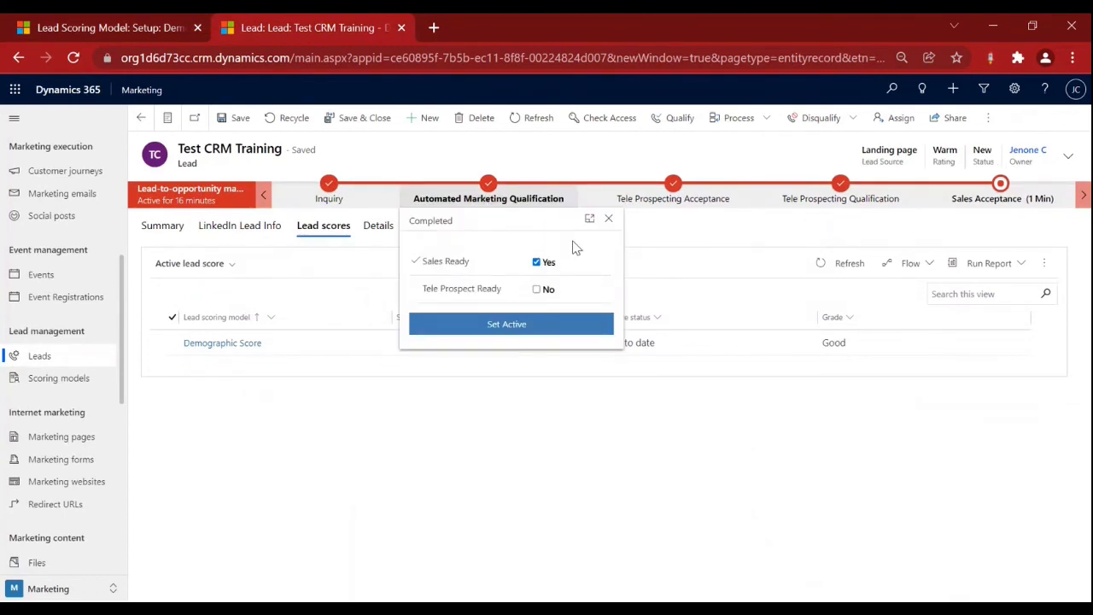
{"action": "left_click", "coordinate": [700, 259]}
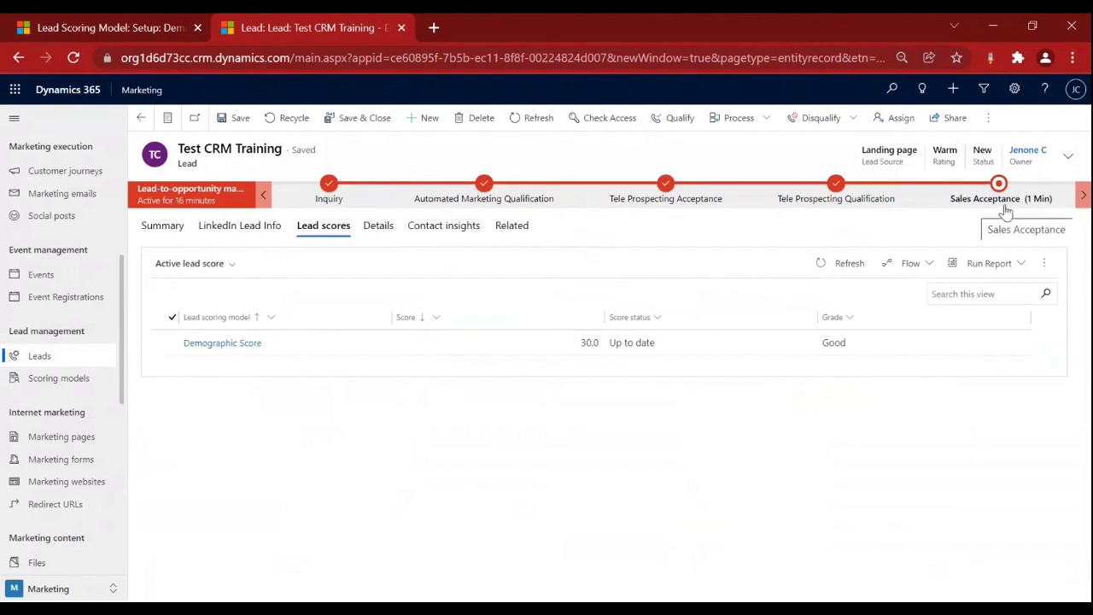
{"action": "left_click", "coordinate": [848, 267]}
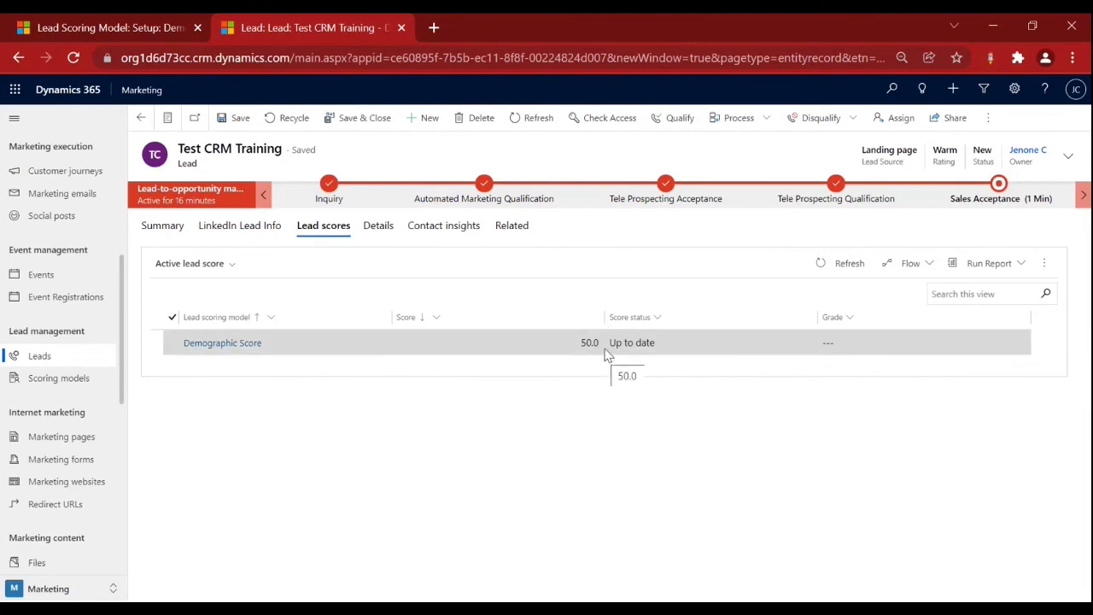
Compare the scoring model's Evaluate No. of Employees condition with the test lead's record.
{"action": "left_click", "coordinate": [51, 32]}
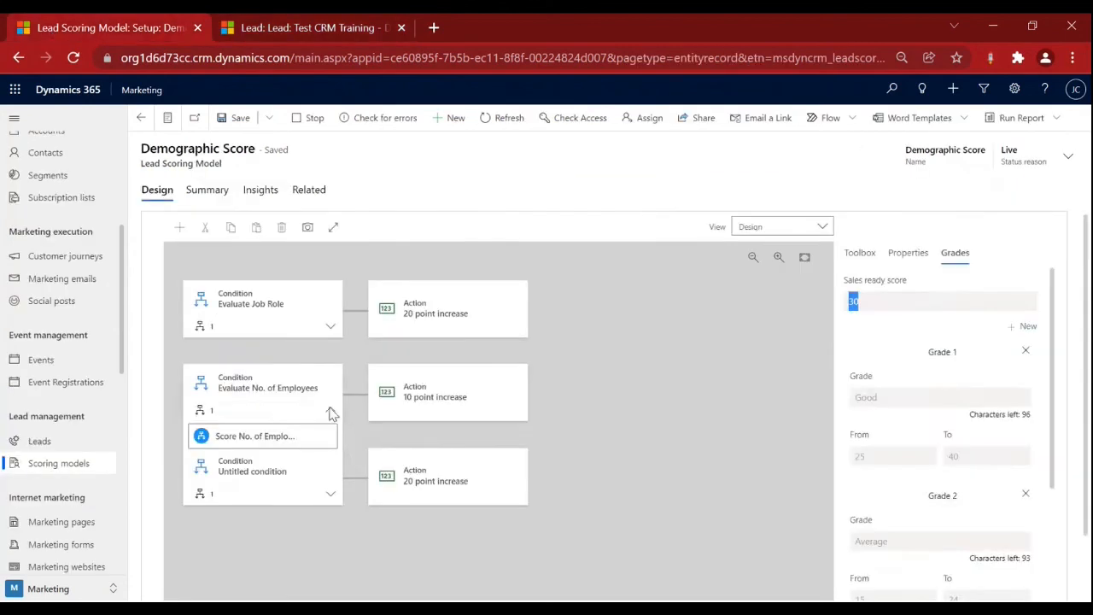
{"action": "left_click", "coordinate": [317, 366]}
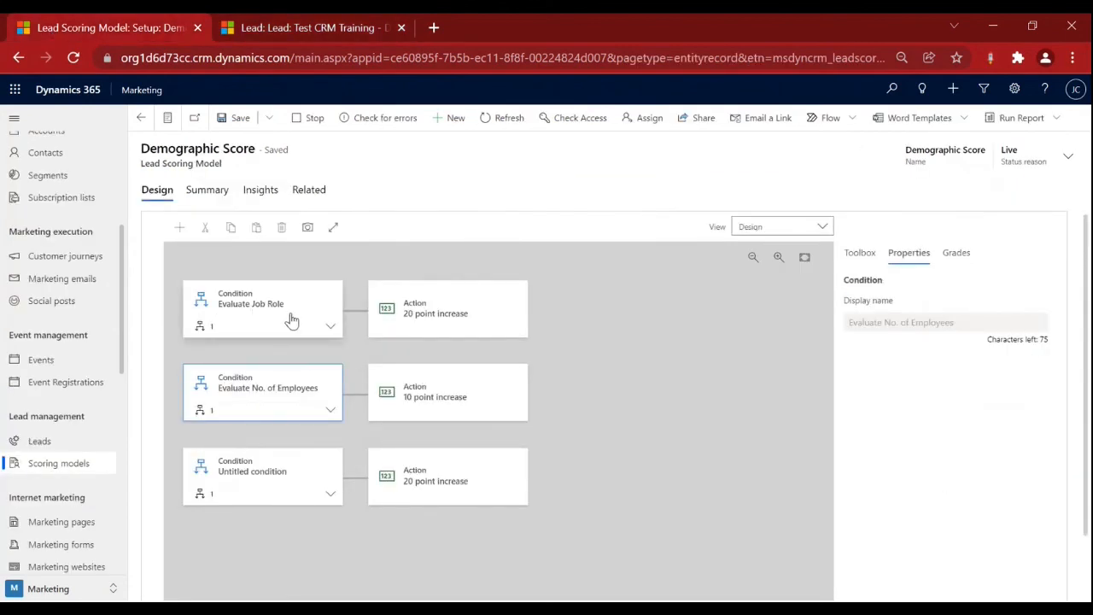
{"action": "left_click", "coordinate": [290, 30]}
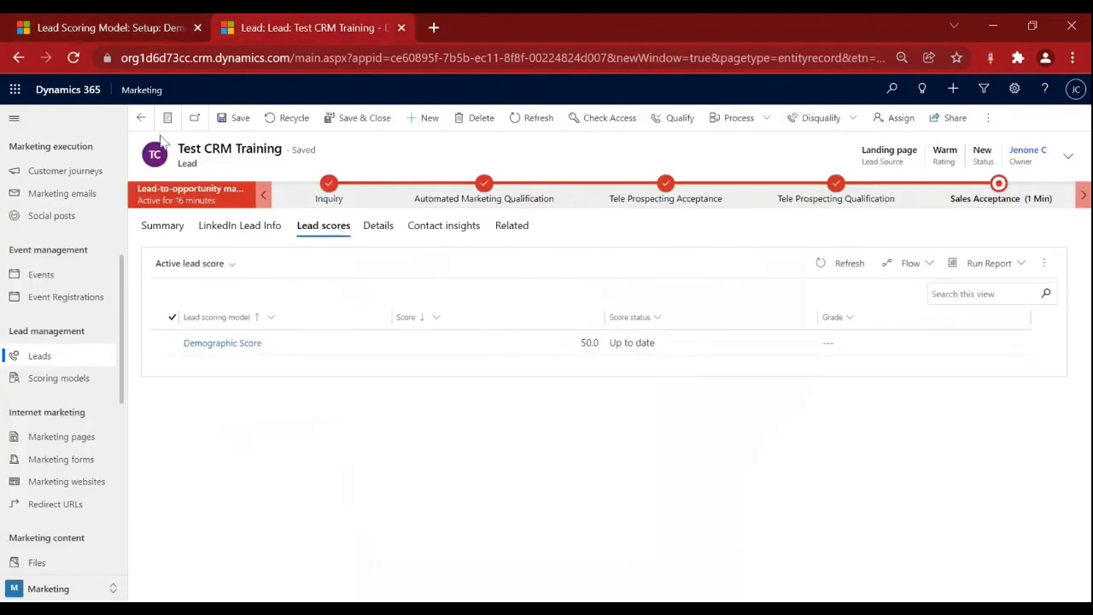
{"action": "left_click", "coordinate": [118, 32]}
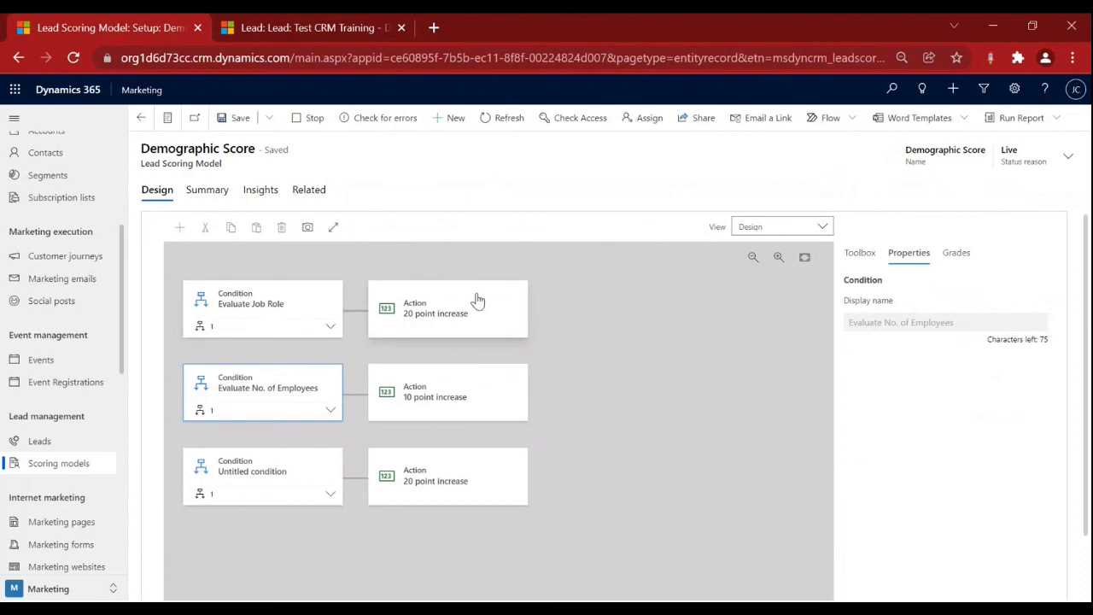
{"action": "left_click", "coordinate": [310, 29]}
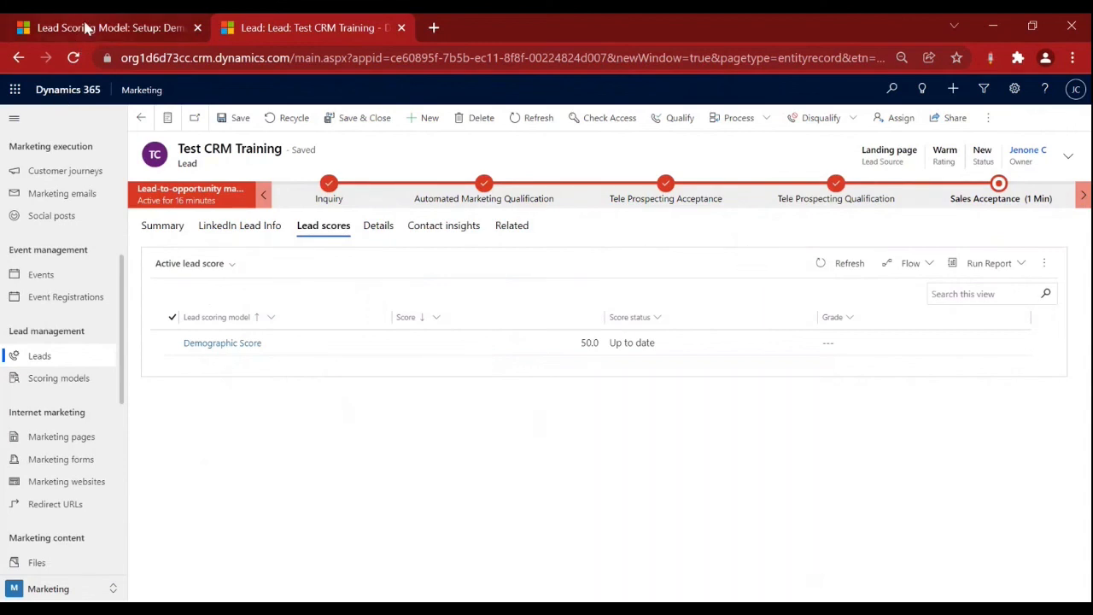
{"action": "left_click", "coordinate": [86, 28]}
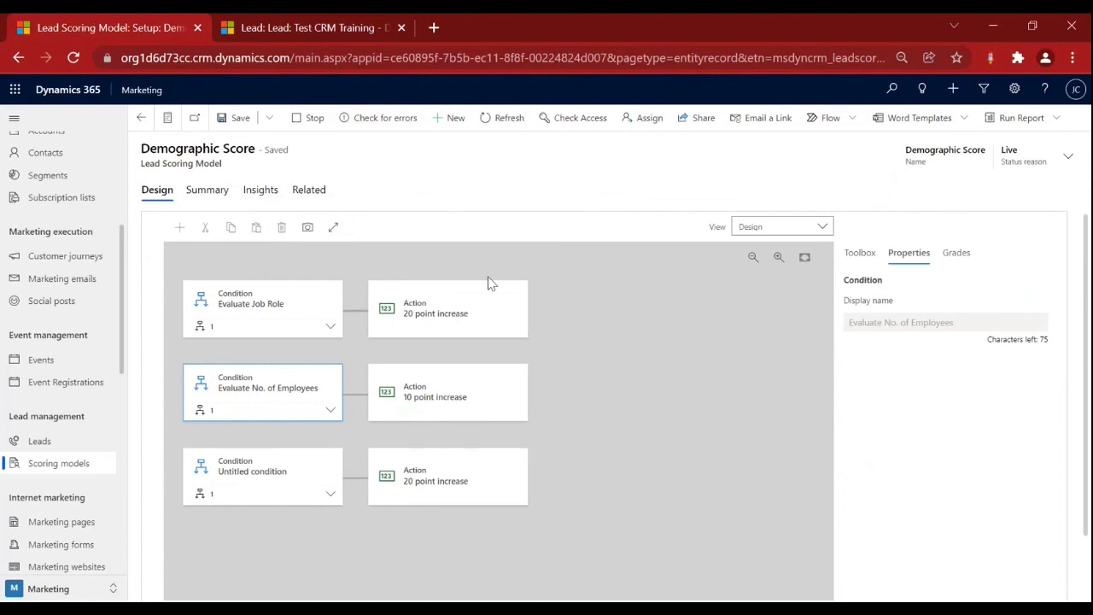
Return to the PowerPoint slide show and show the Agenda slide.
{"action": "key", "text": "alt+Tab"}
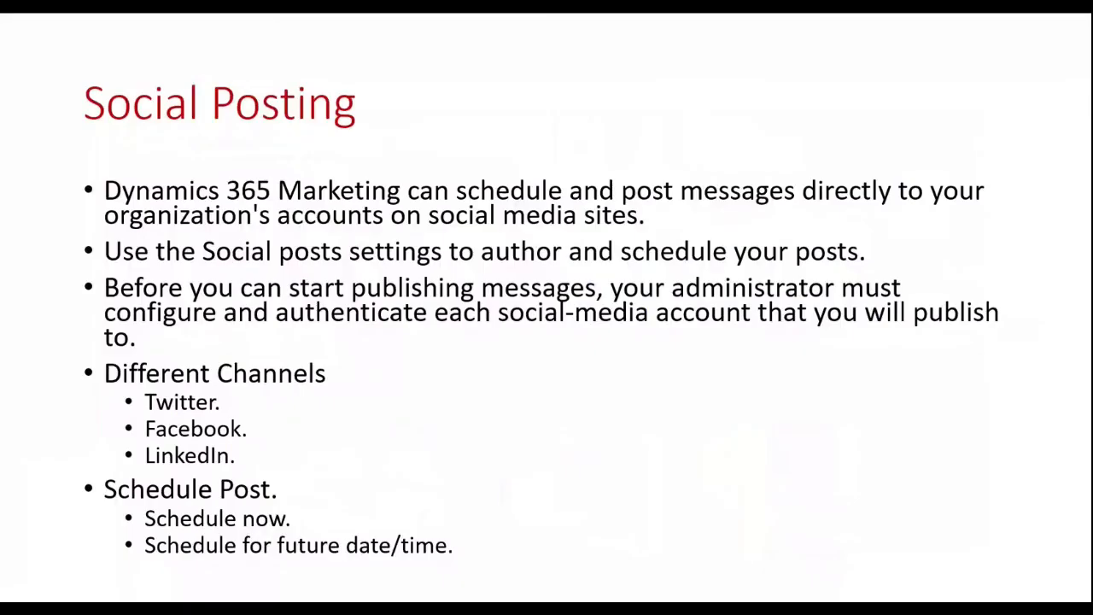
{"action": "scroll", "coordinate": [151, 306], "scroll_direction": "up", "scroll_amount": 10}
{"action": "scroll", "coordinate": [151, 307], "scroll_direction": "down", "scroll_amount": 1}
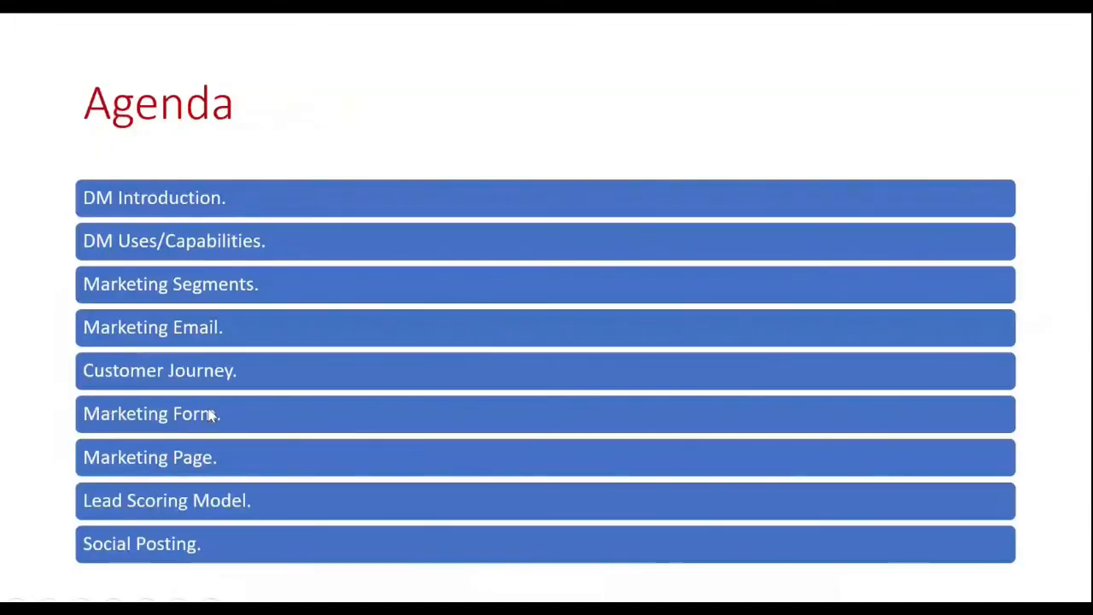